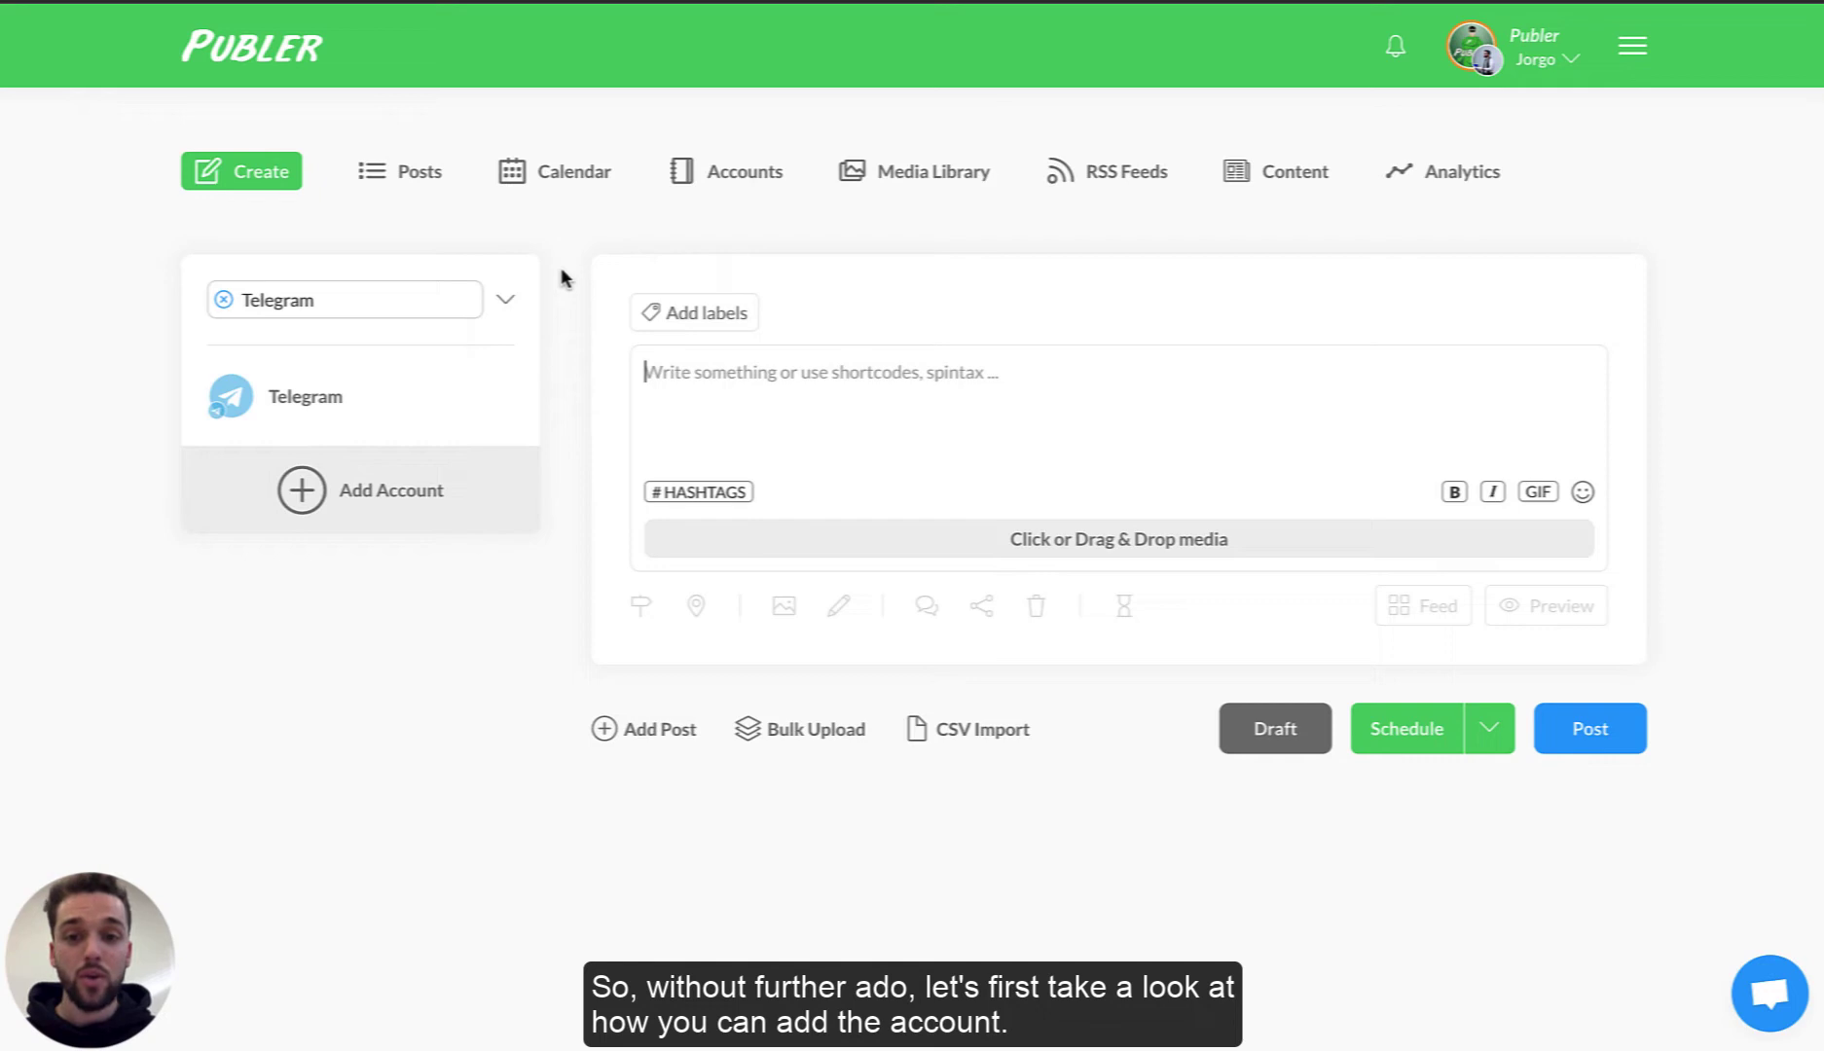
Start adding a new account of type Telegram so the form for connecting a group or channel is open
click(719, 185)
click(665, 446)
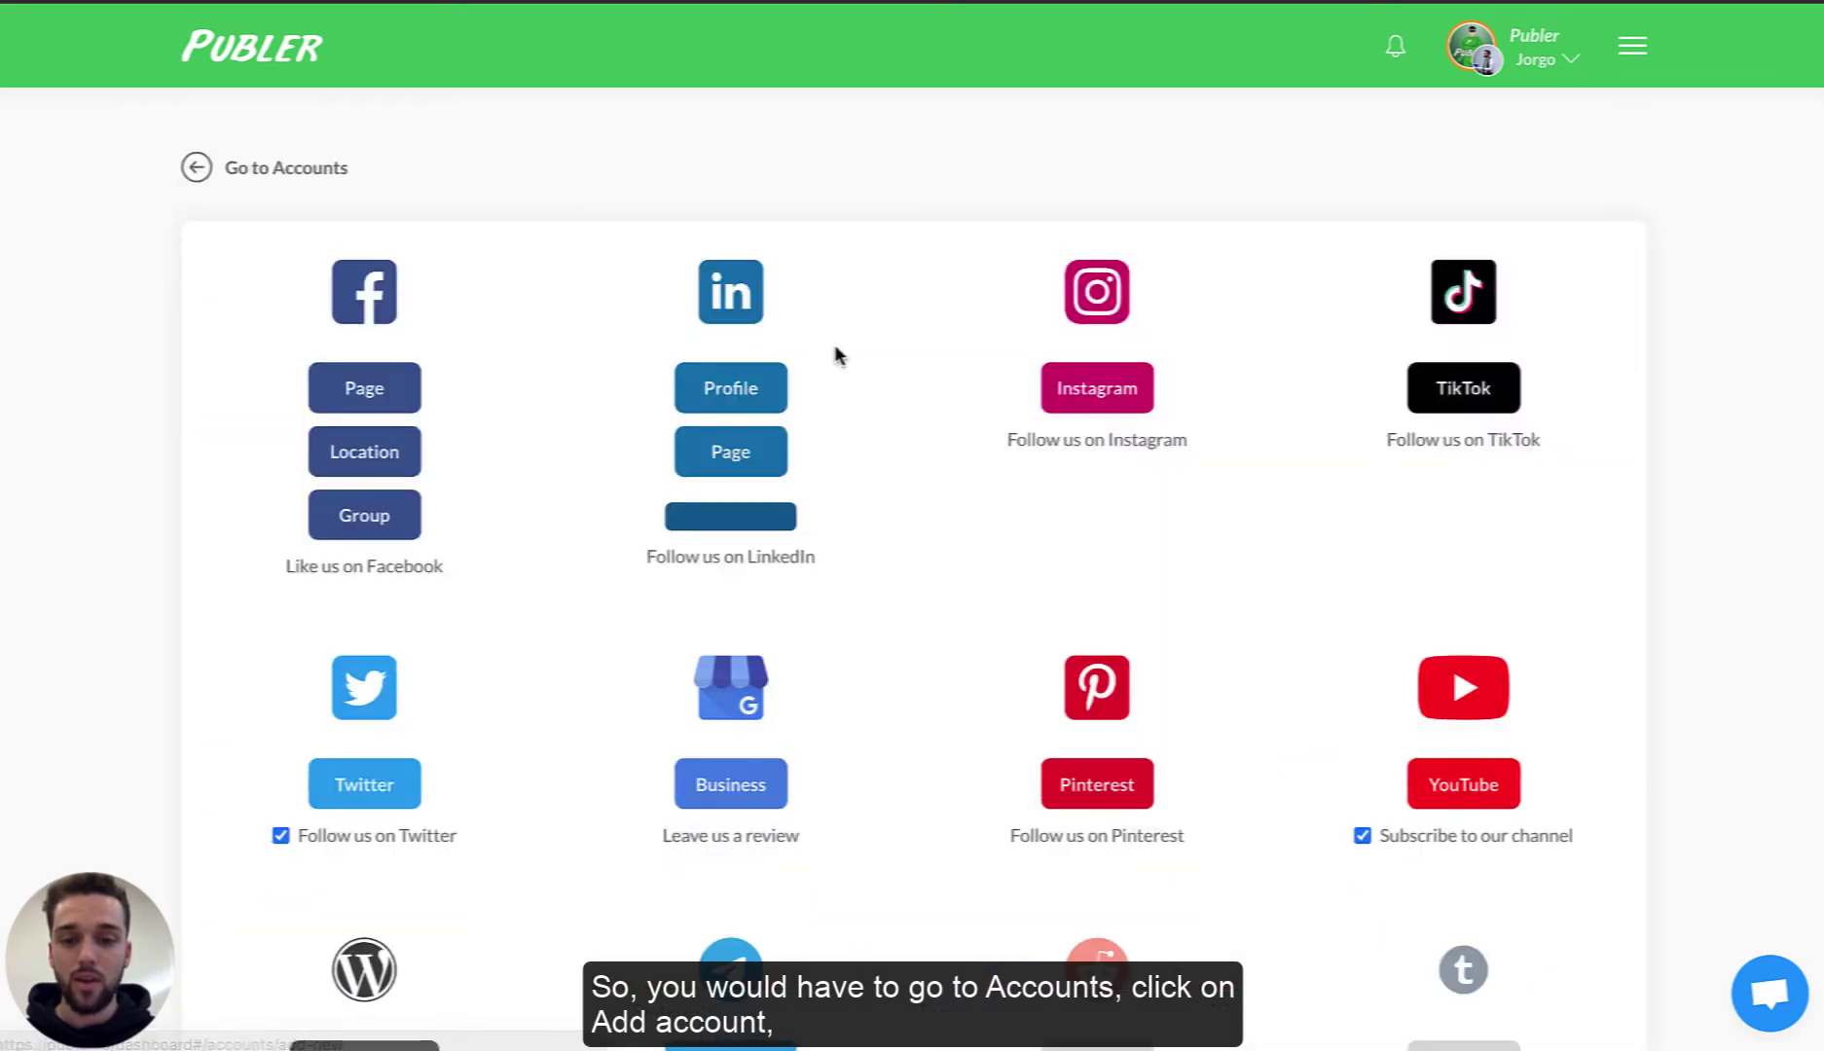
scroll(859, 830, down, 3)
click(758, 747)
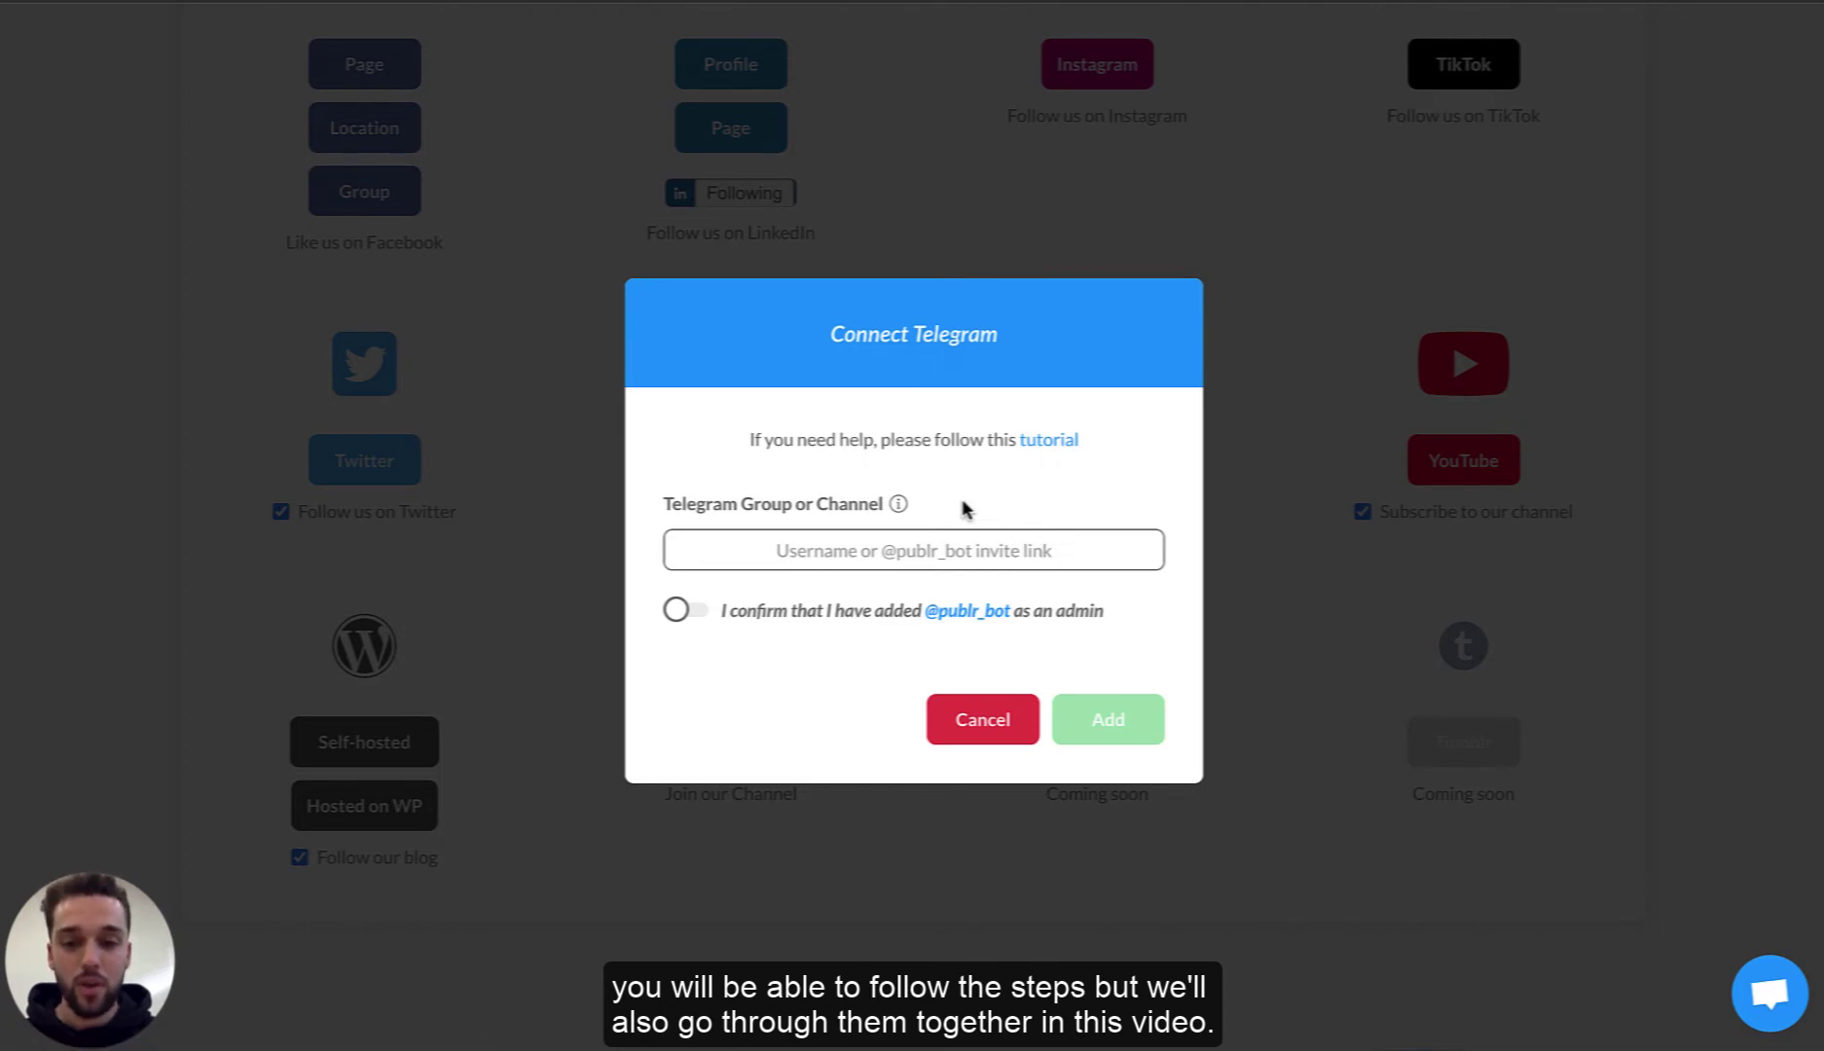
scroll(843, 652, down, 1)
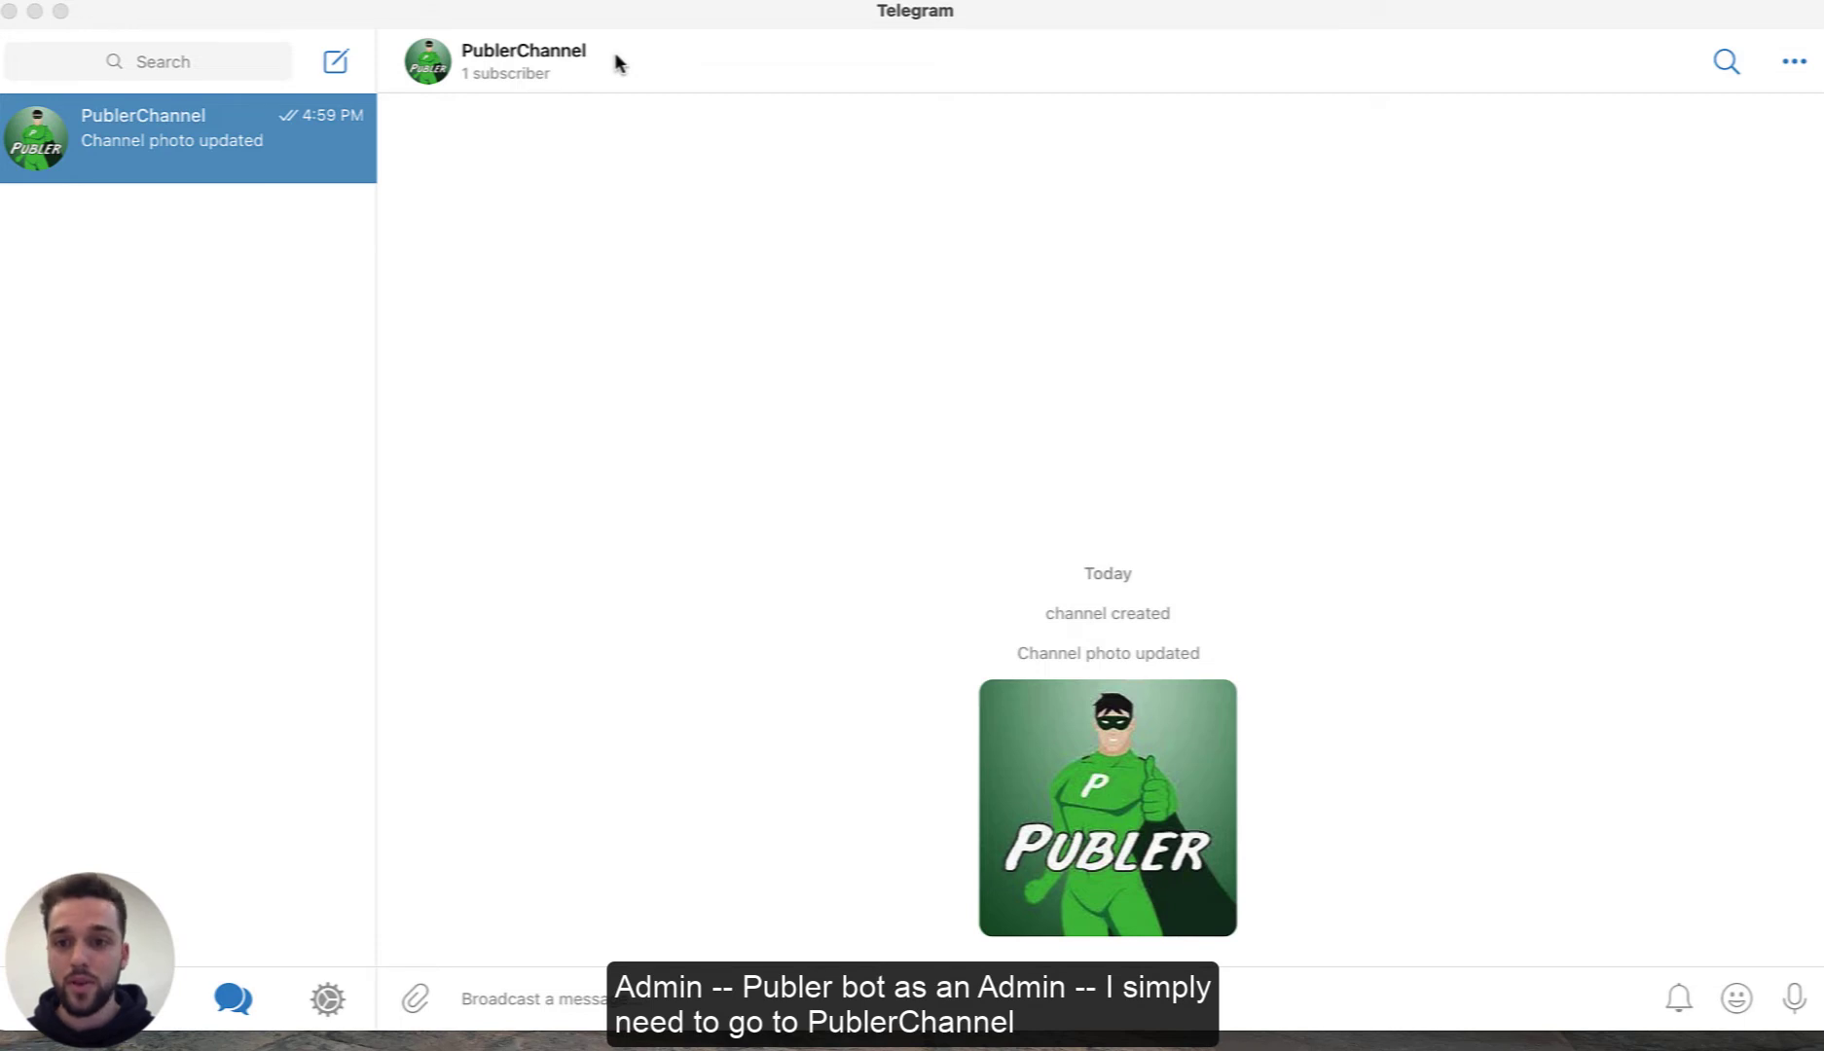
In Telegram, find publr_bot and add Publer Bot as an administrator of PublerChannel with the default permissions
click(545, 62)
click(924, 736)
click(820, 282)
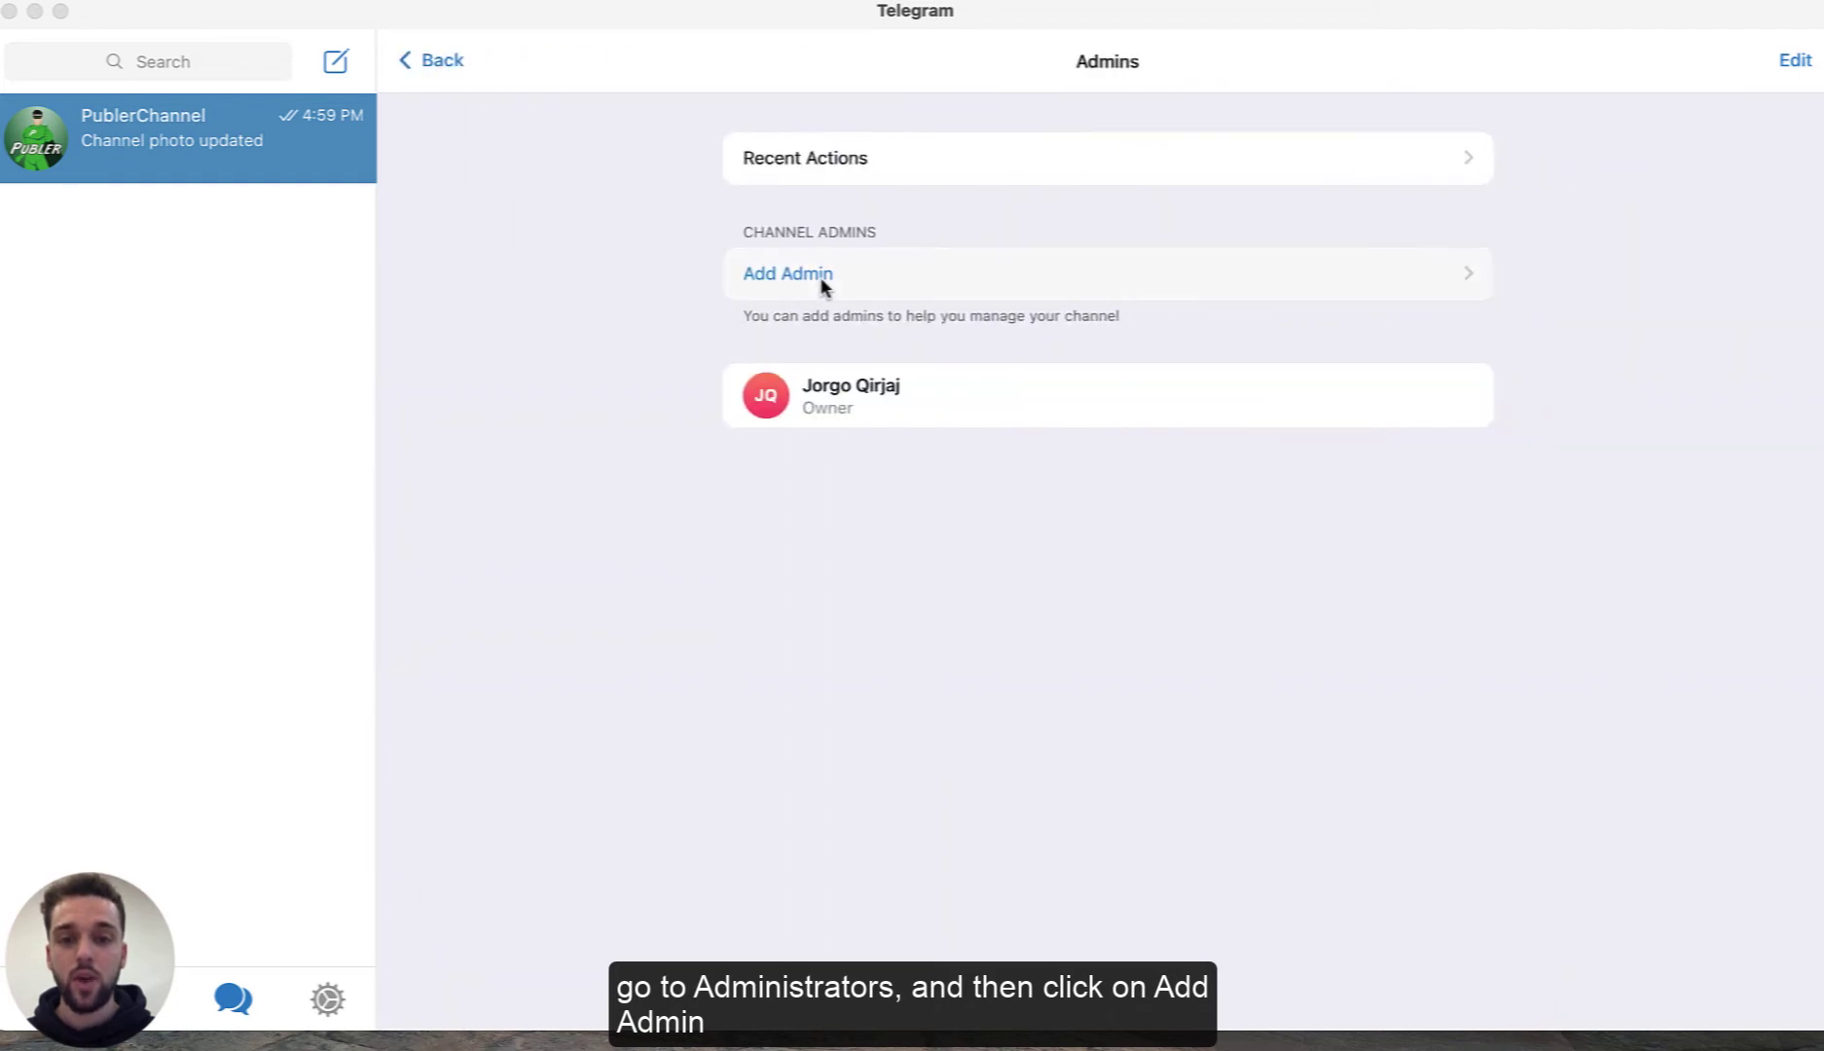
click(774, 375)
text(publ)
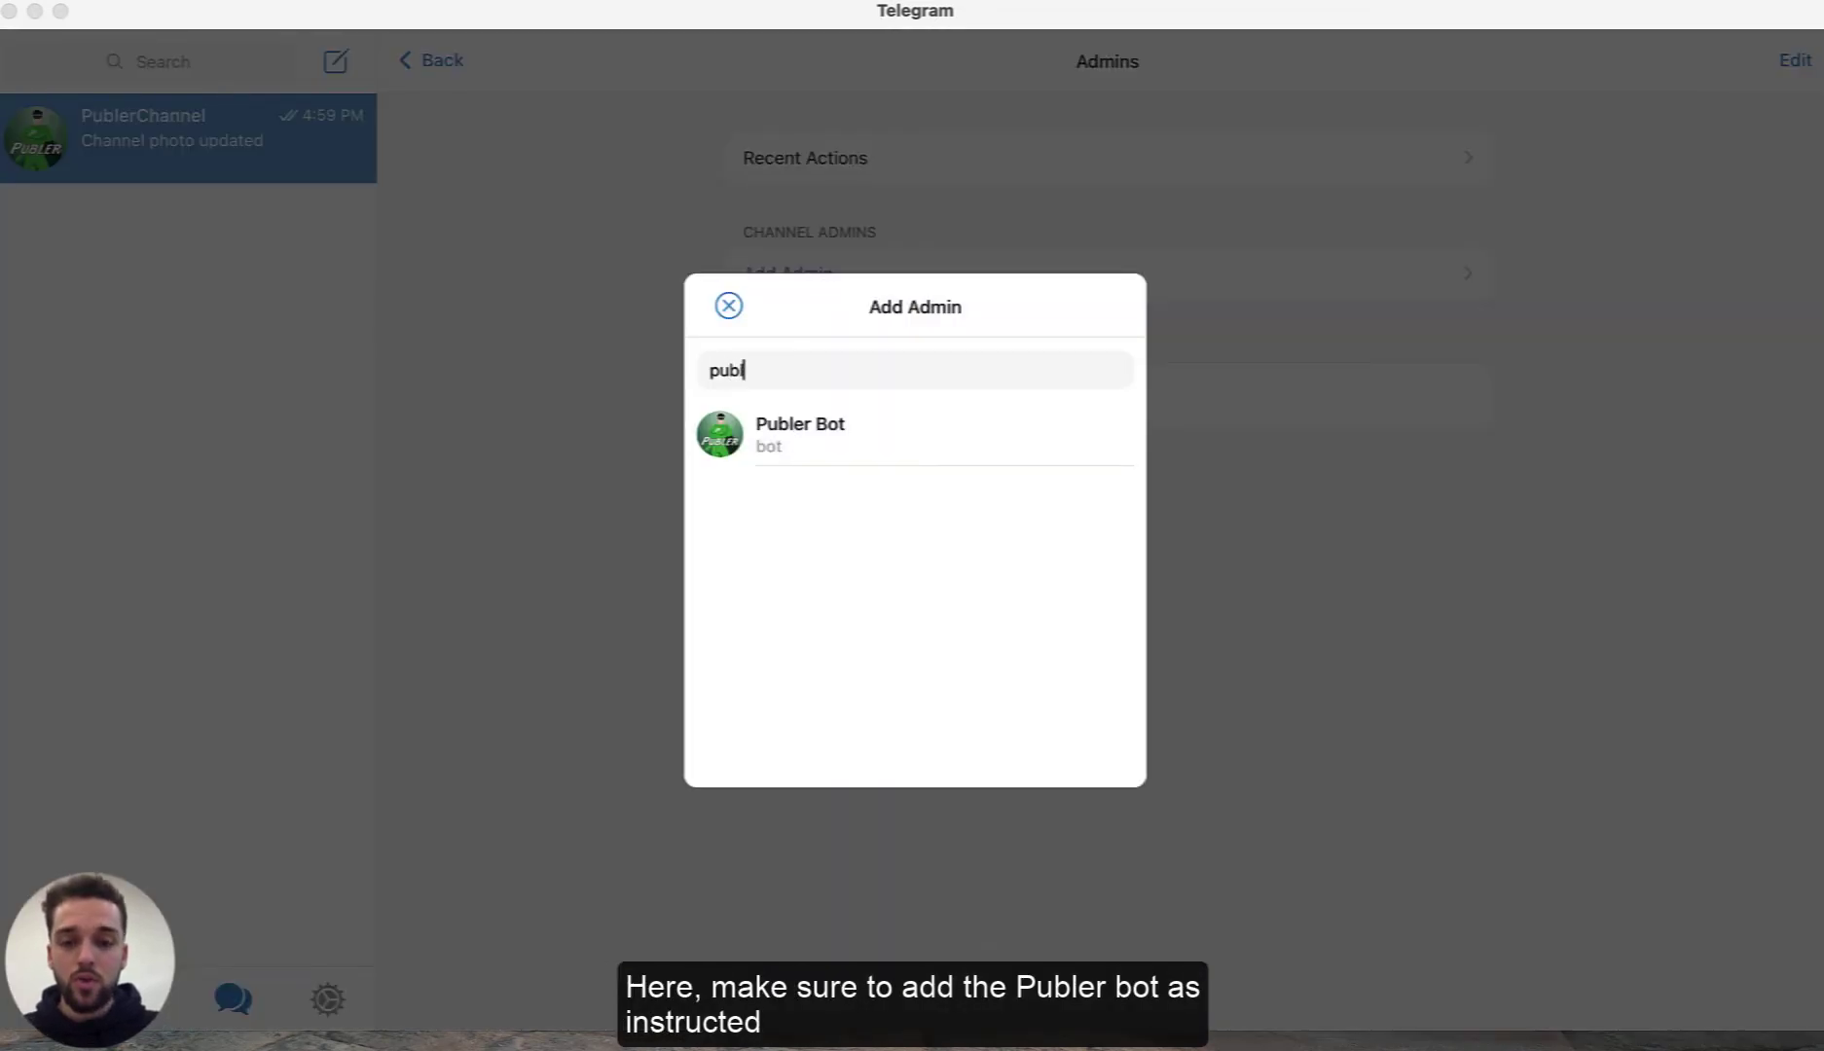
text(r_bot)
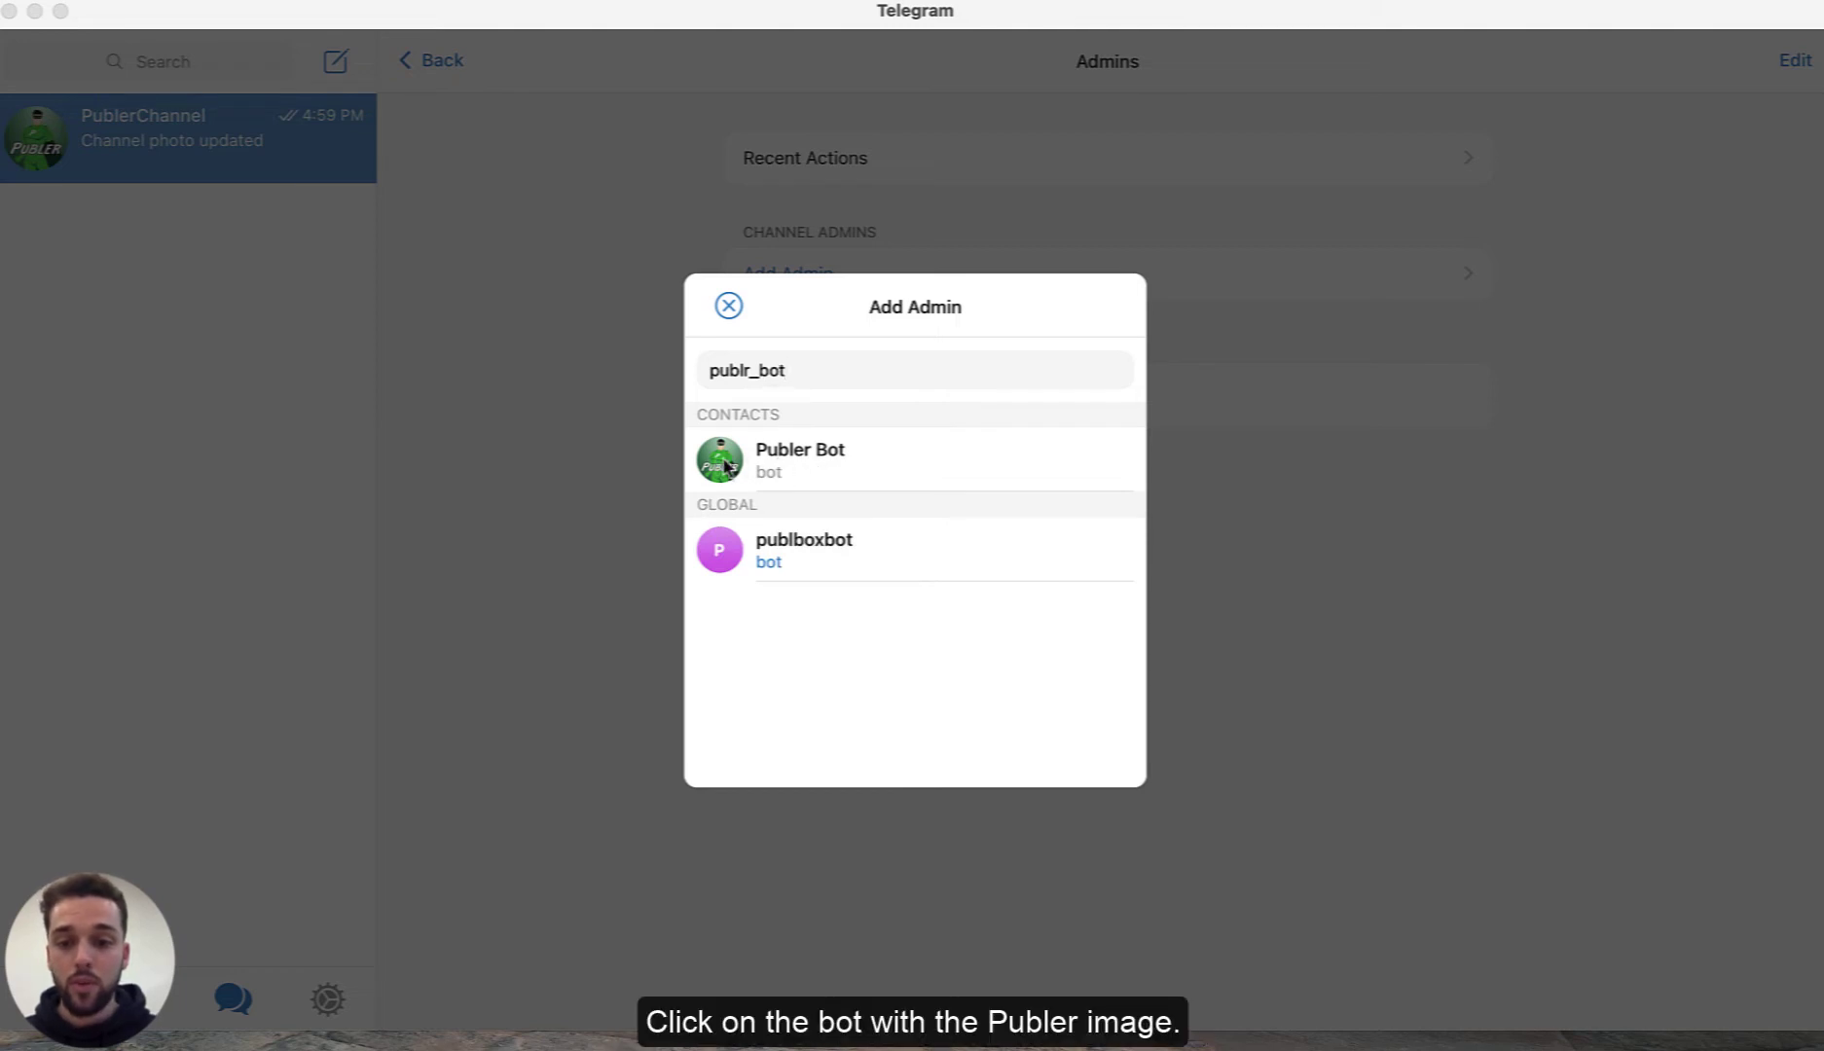
click(770, 465)
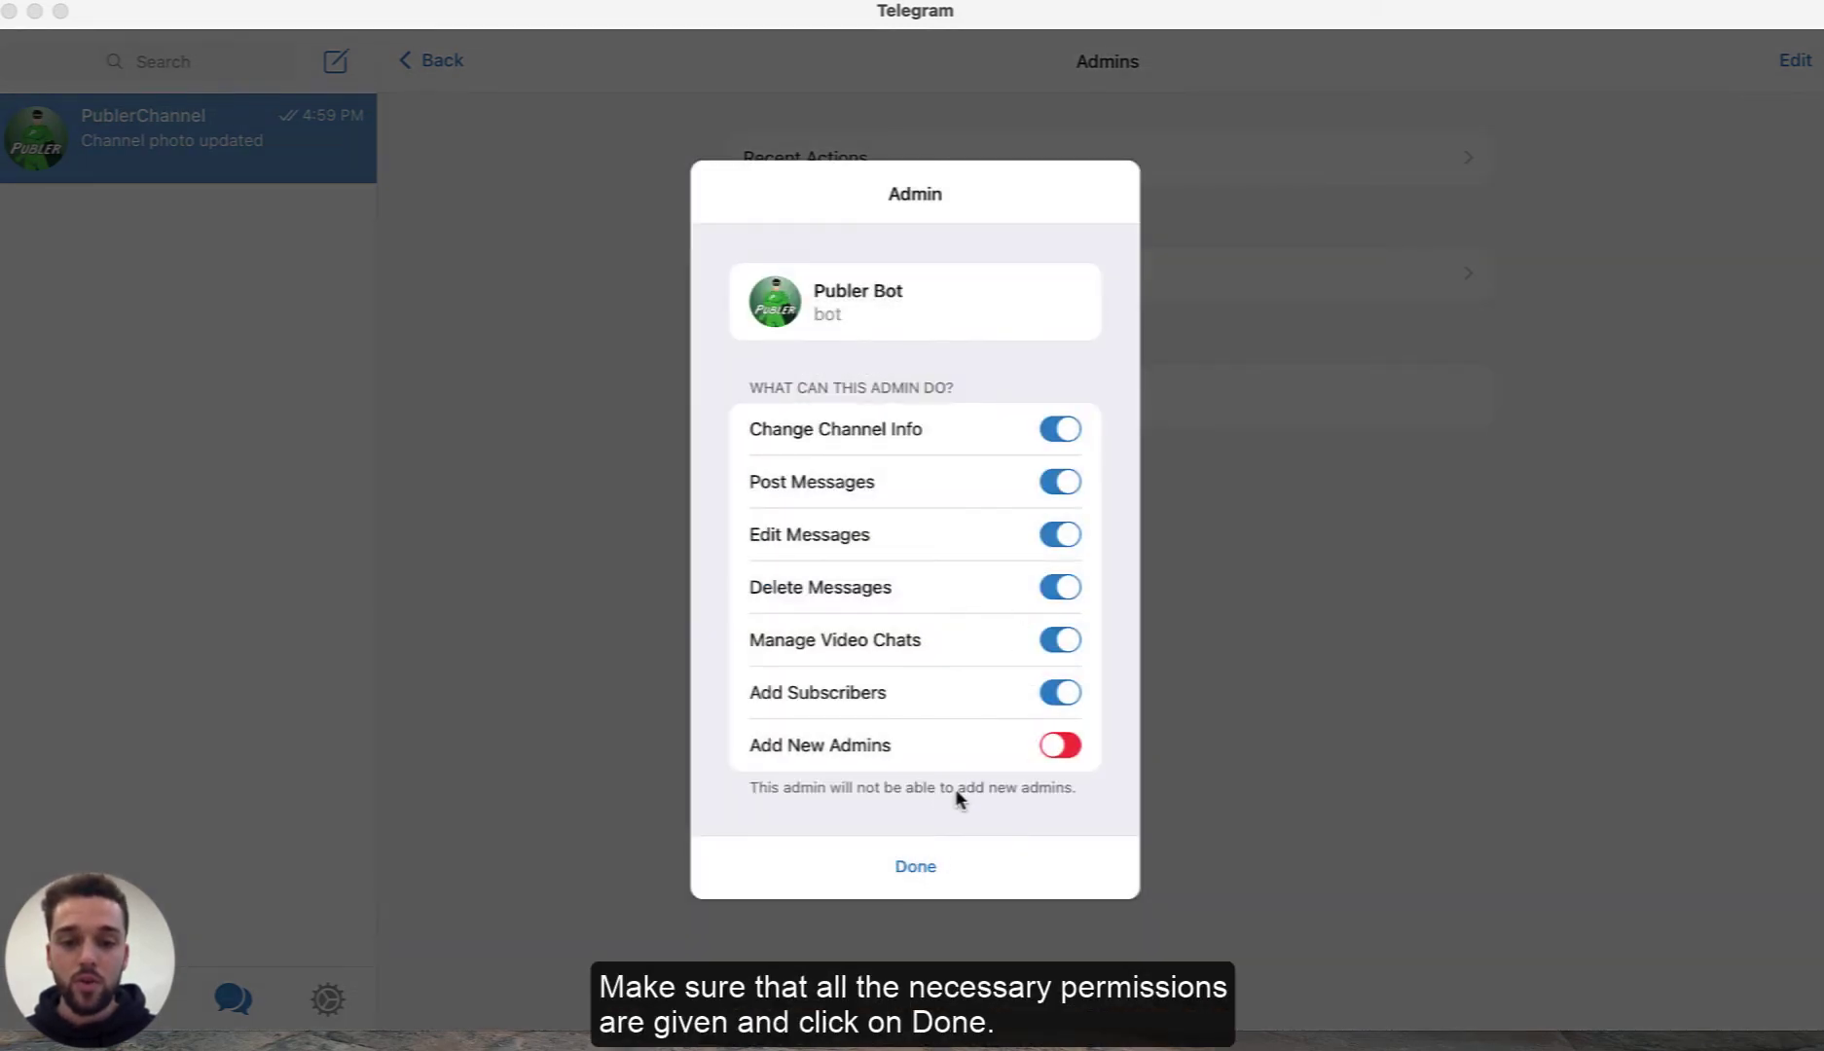
click(915, 869)
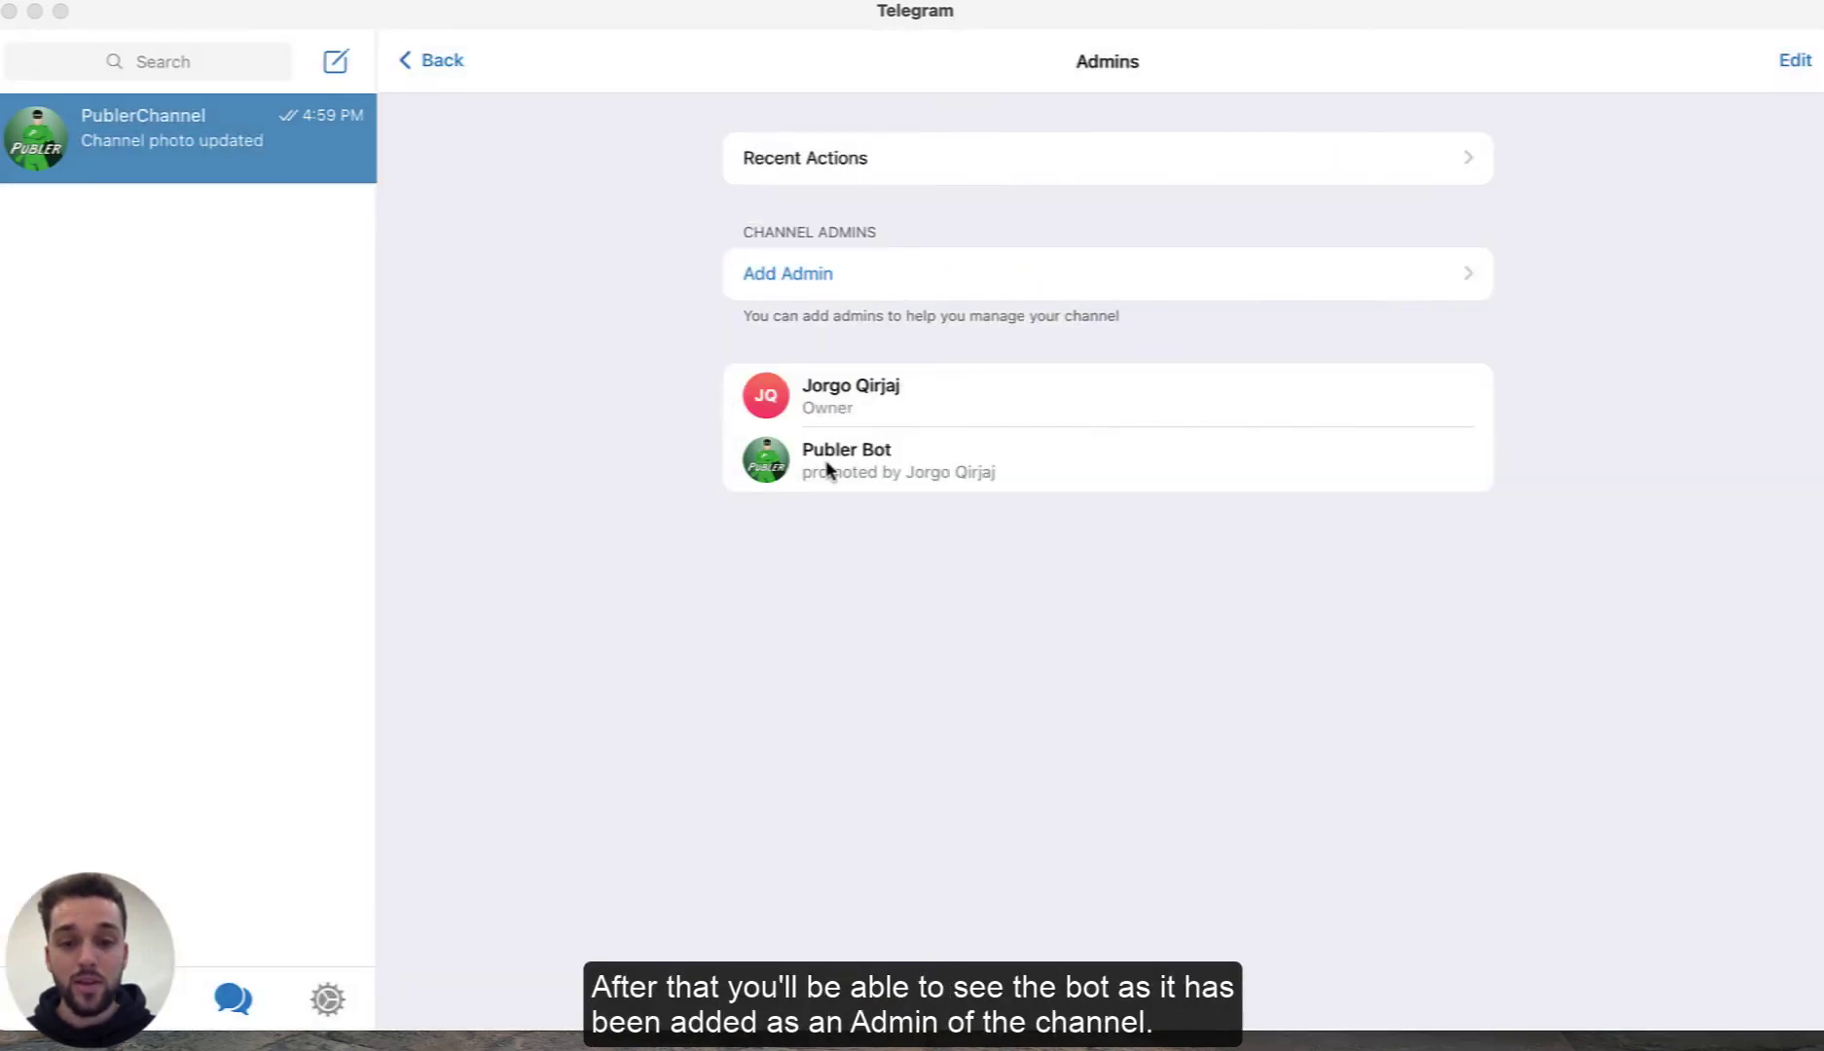
Examine PublerChannel's editable info and its channel type options, leaving the channel private
click(429, 60)
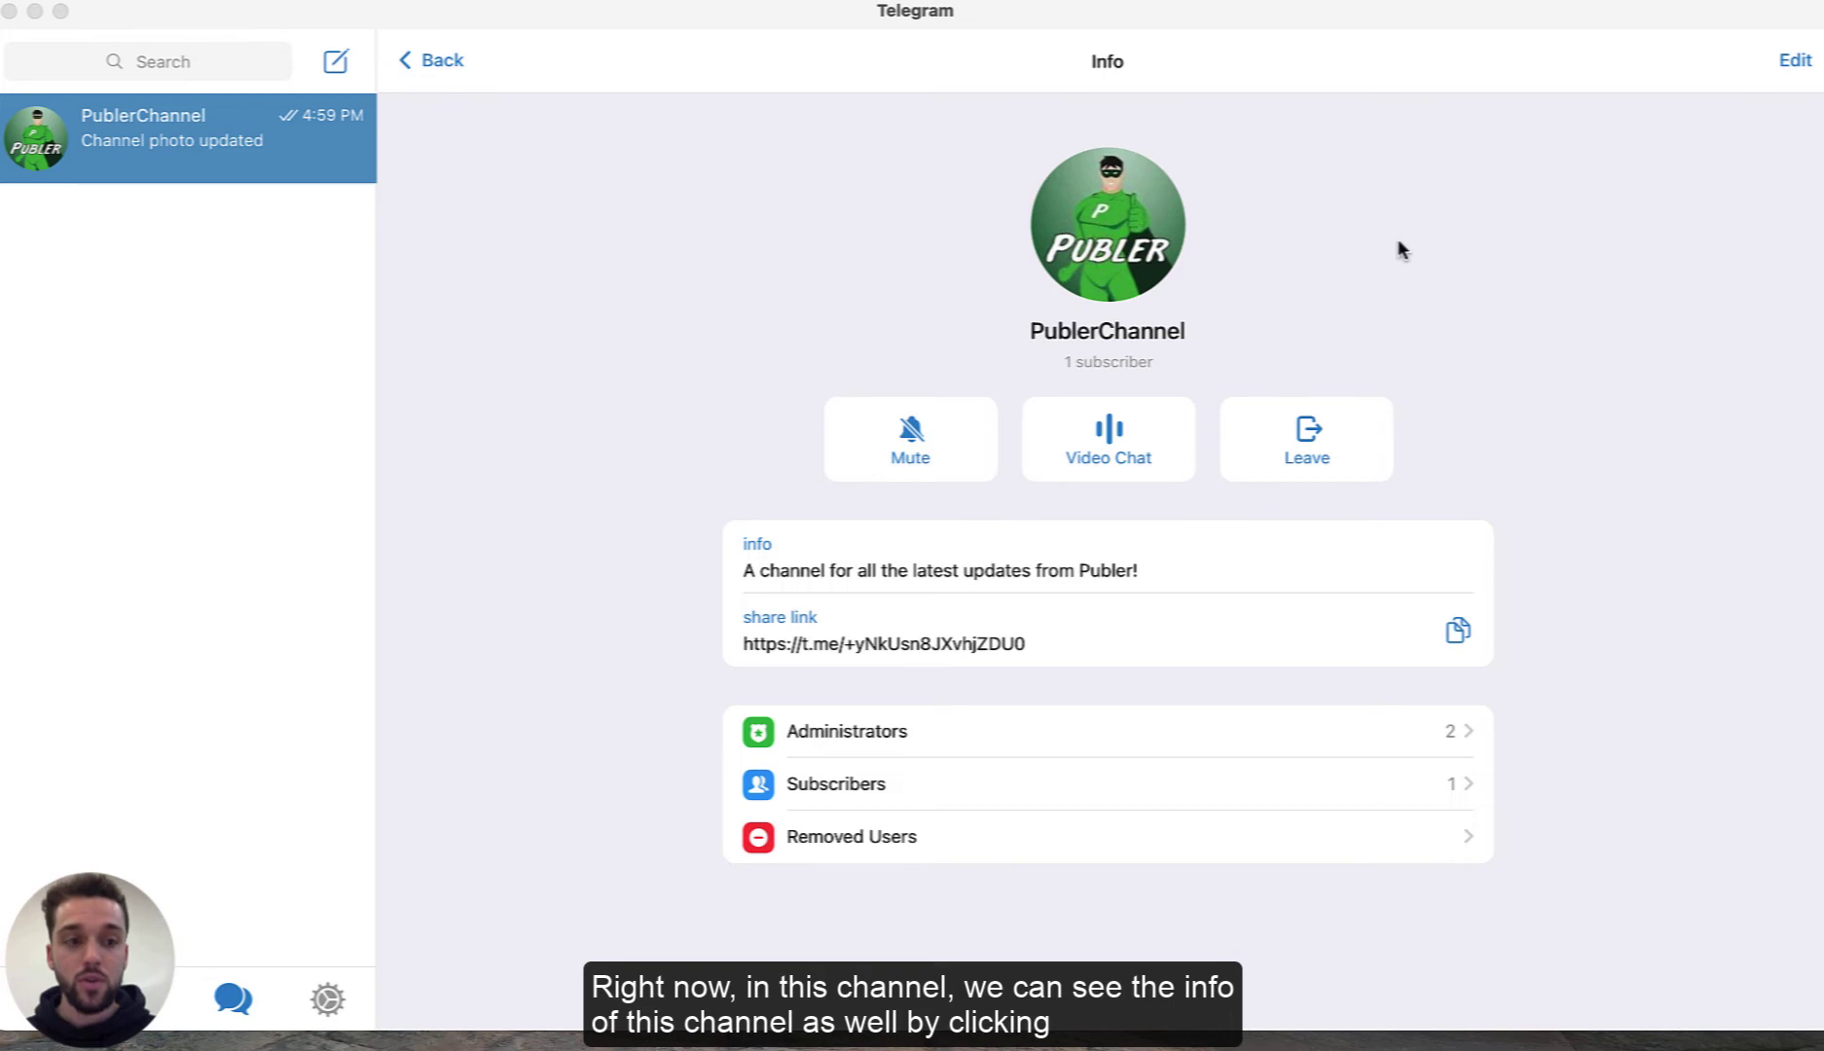
click(1796, 62)
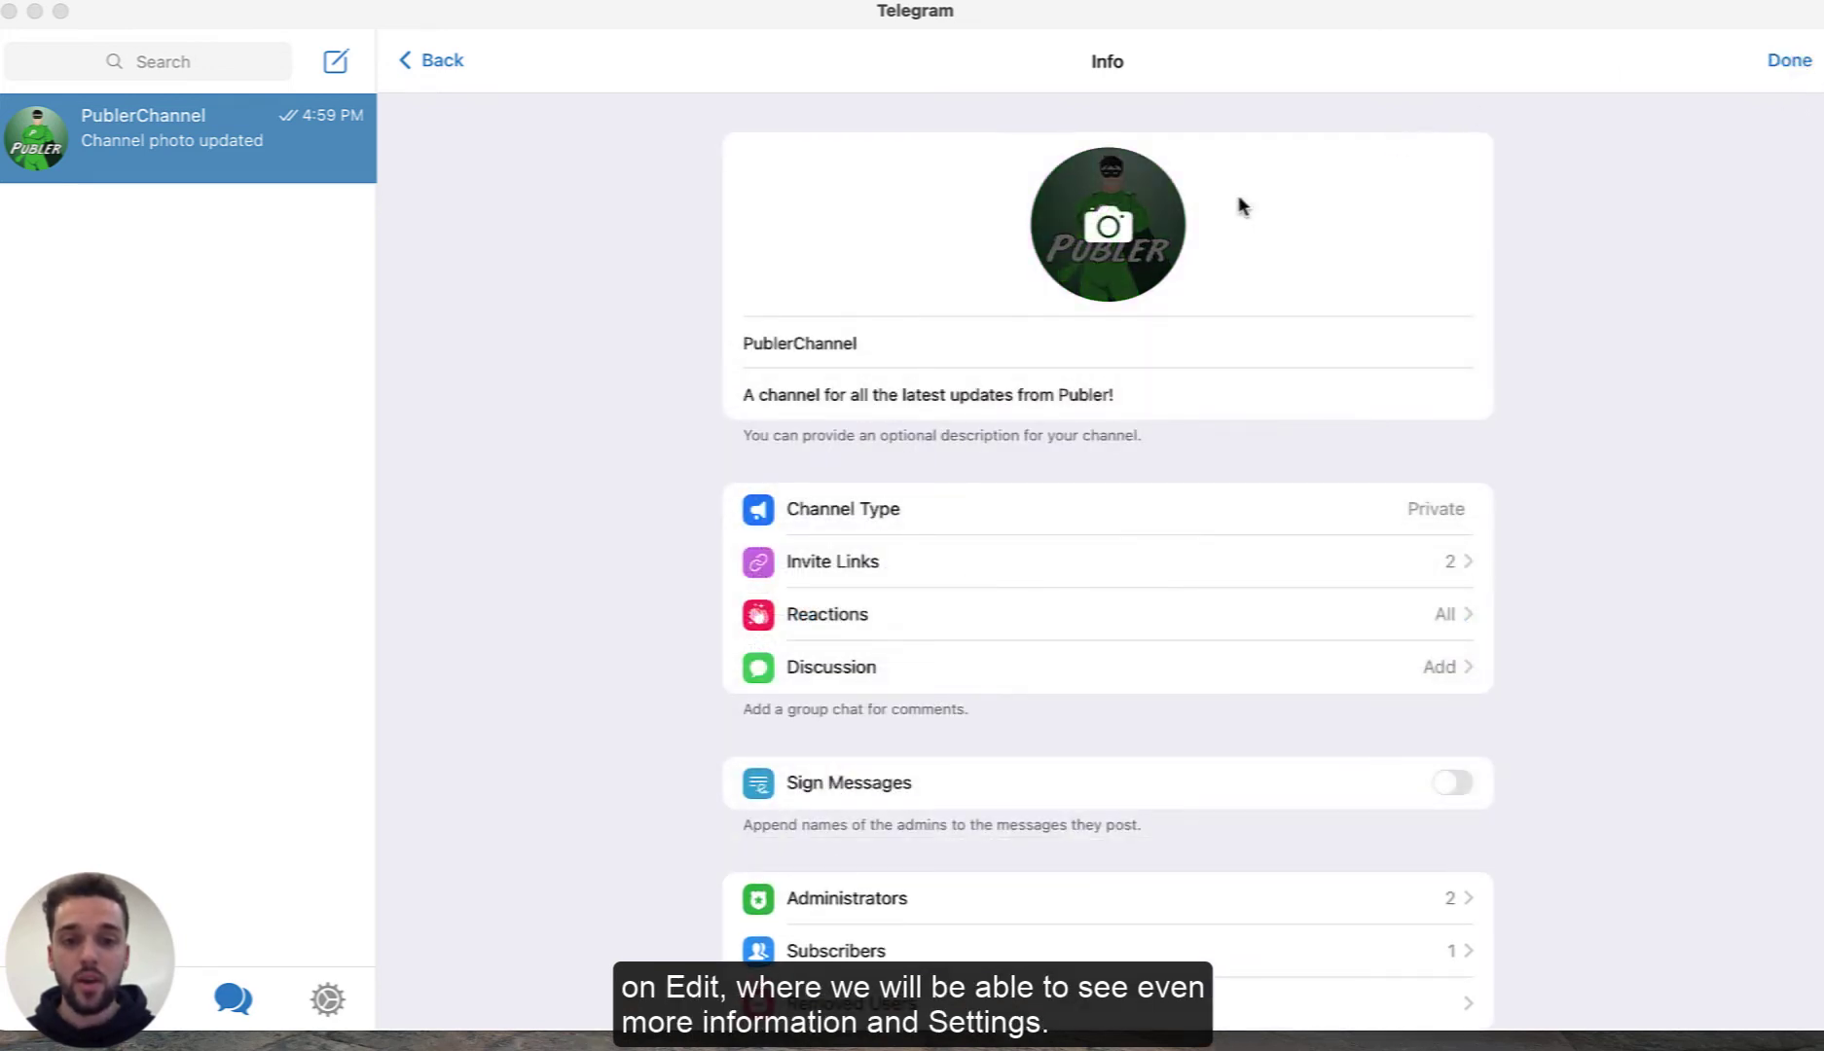
scroll(1009, 549, down, 1)
click(922, 500)
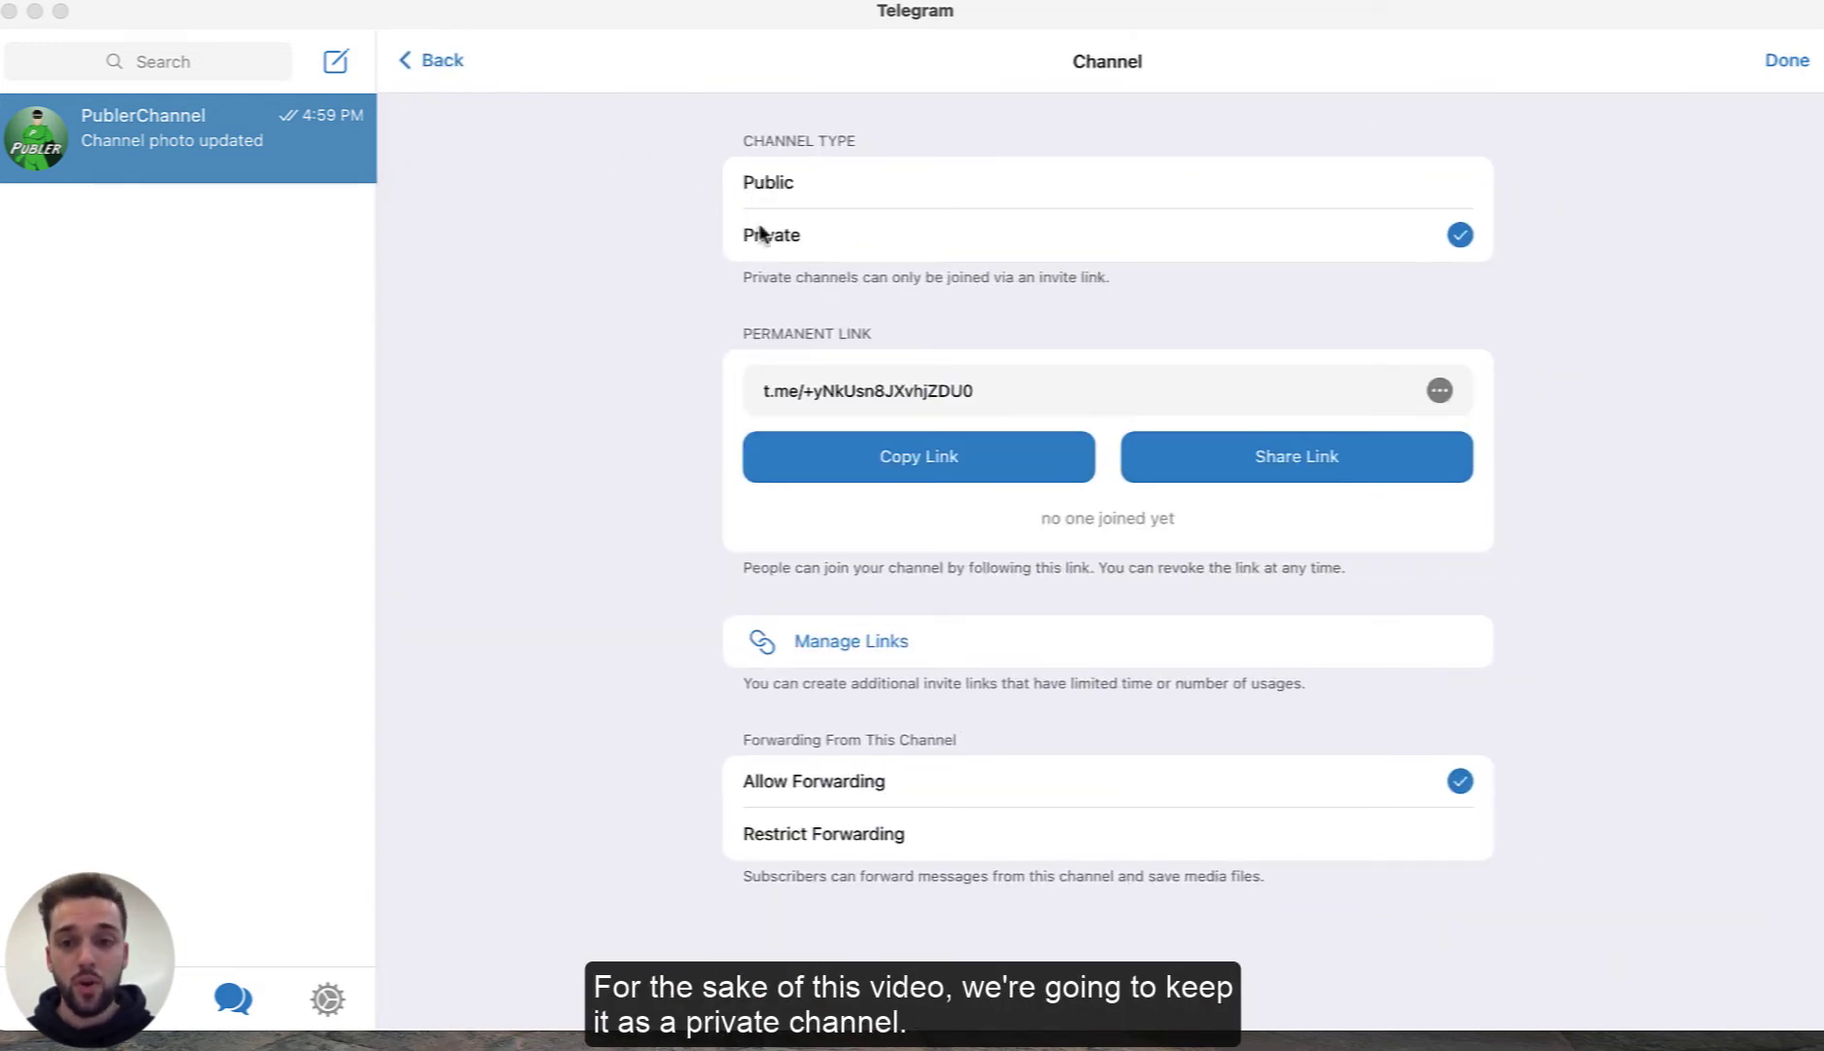
click(440, 62)
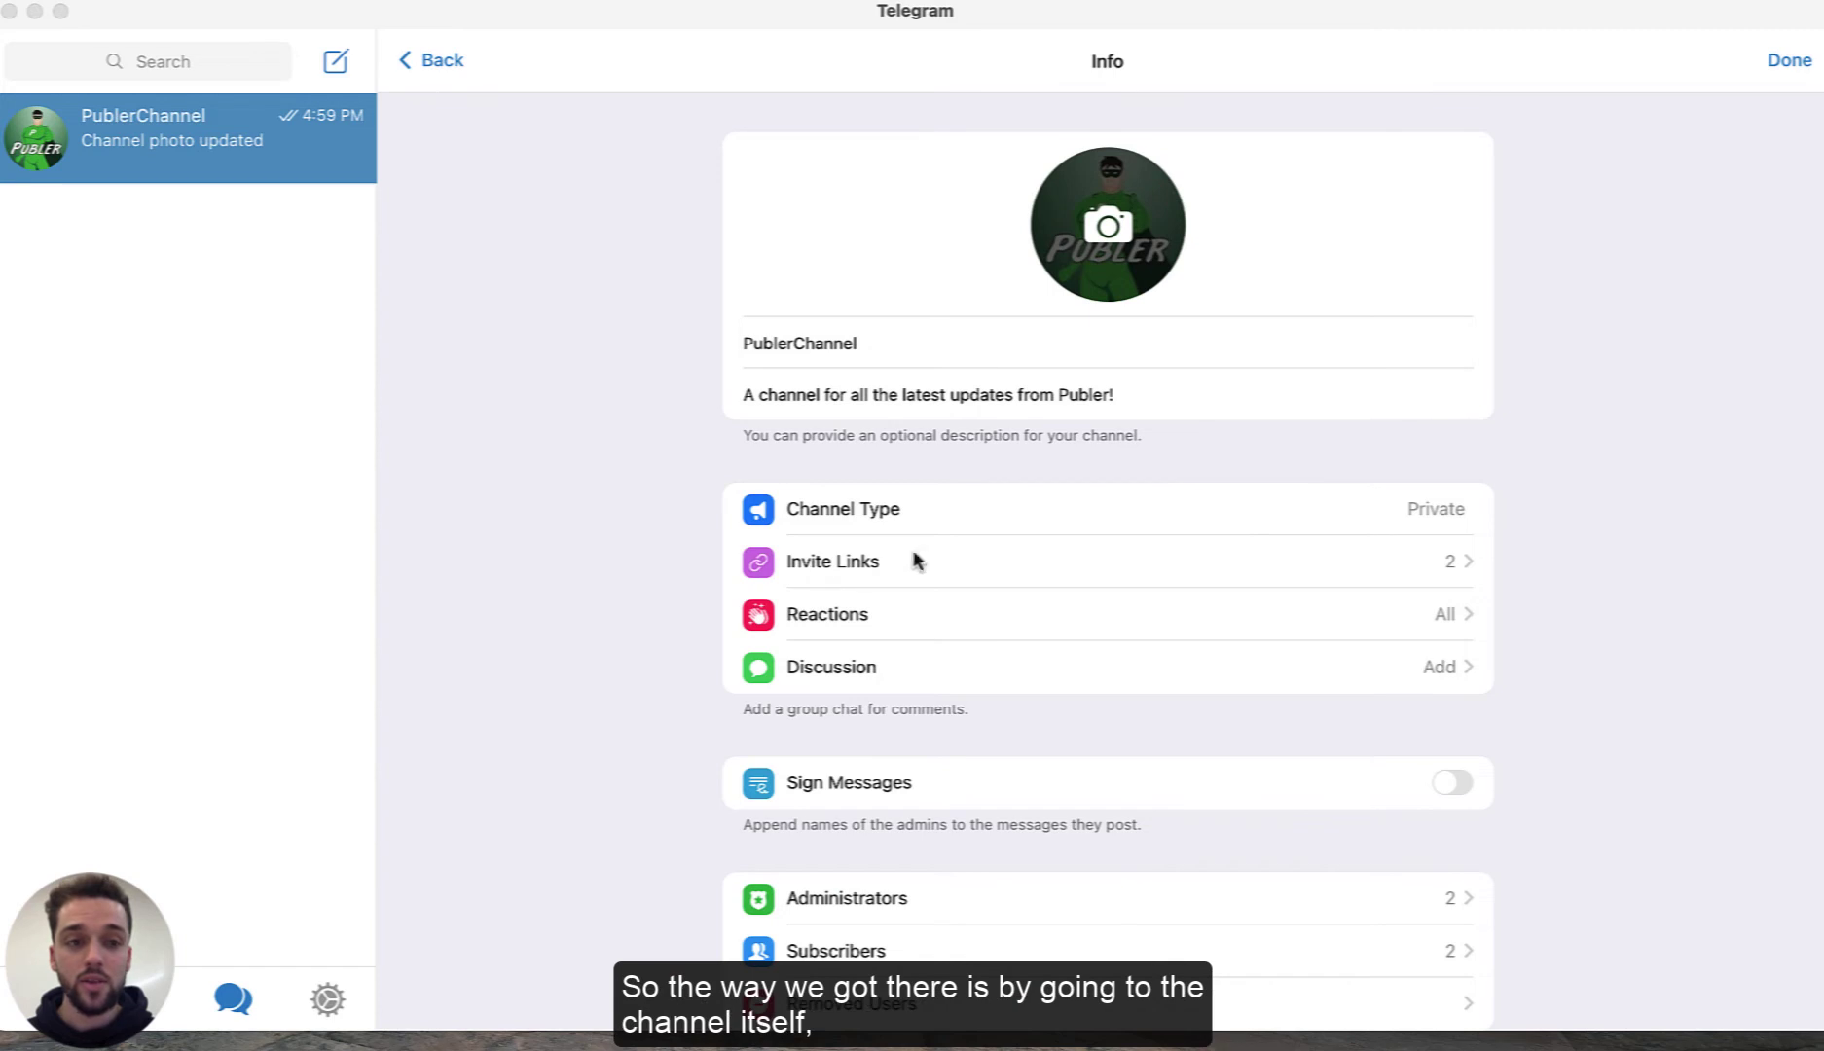
Reopen PublerChannel's editable info and copy the invite link created by Publer Bot
click(1796, 64)
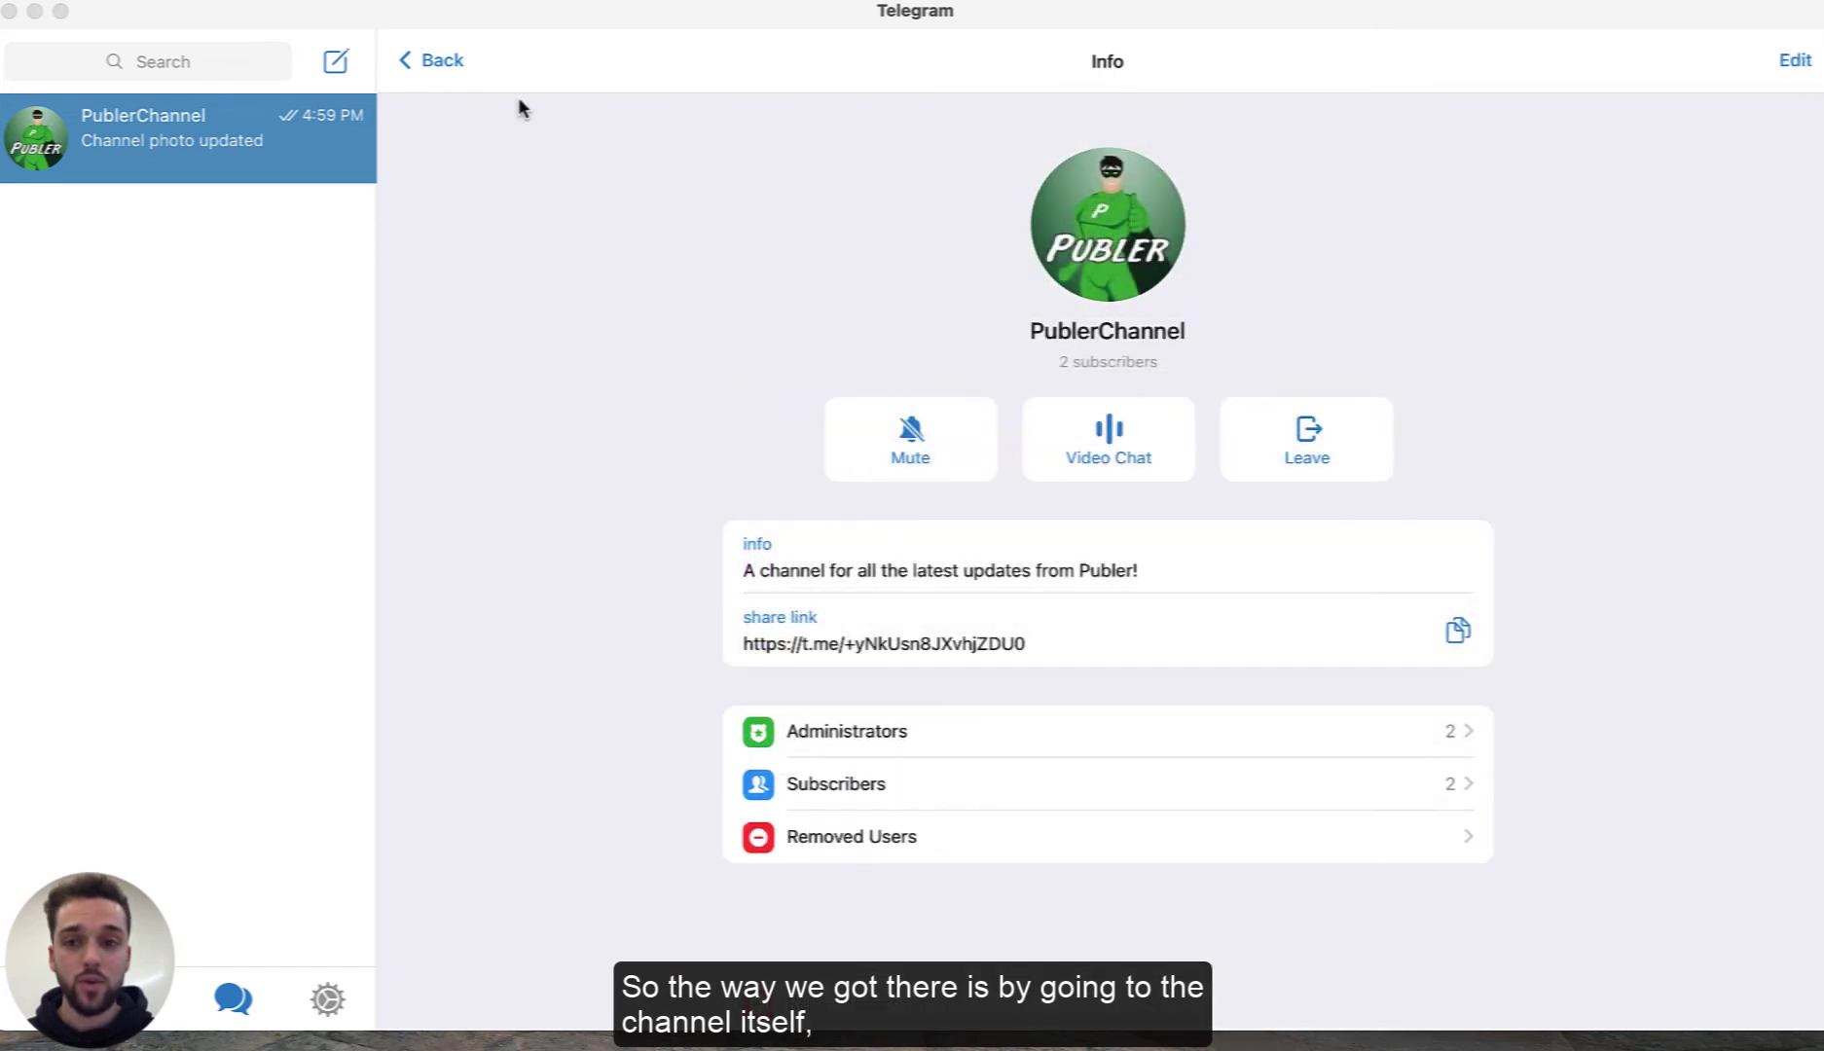
click(413, 55)
click(560, 51)
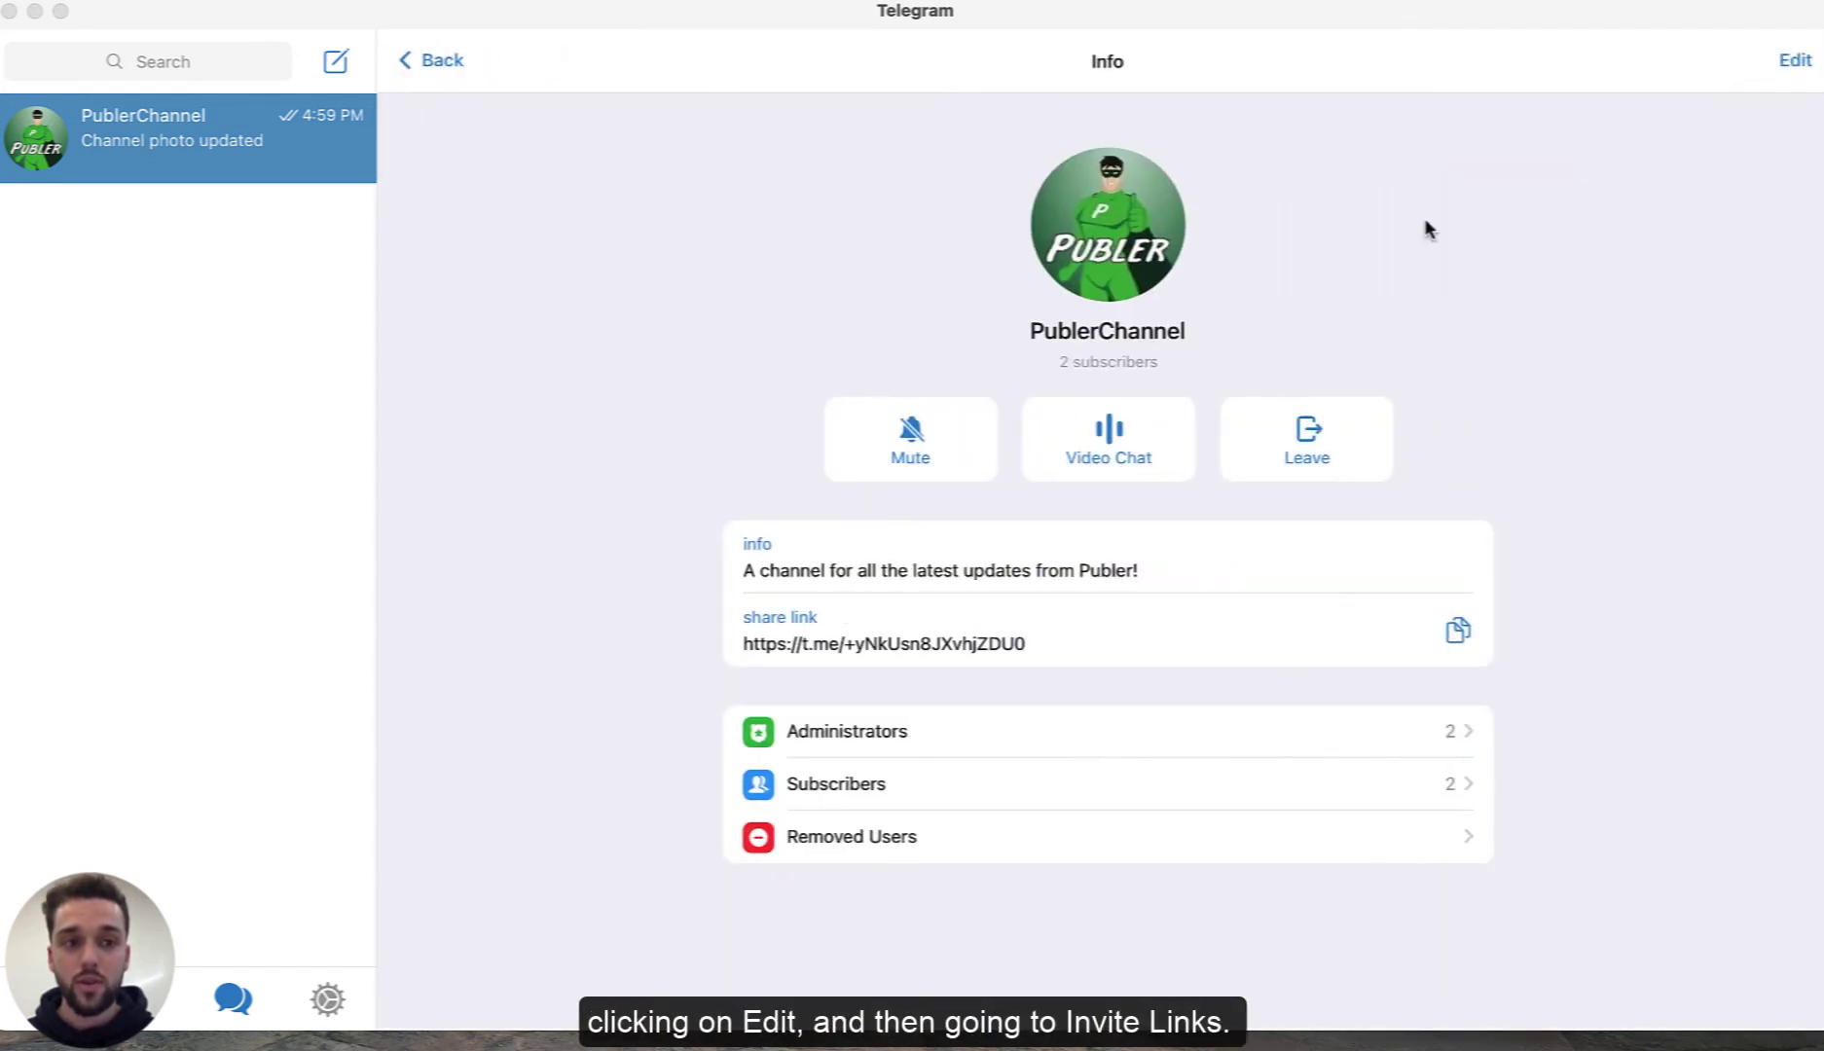
click(1797, 58)
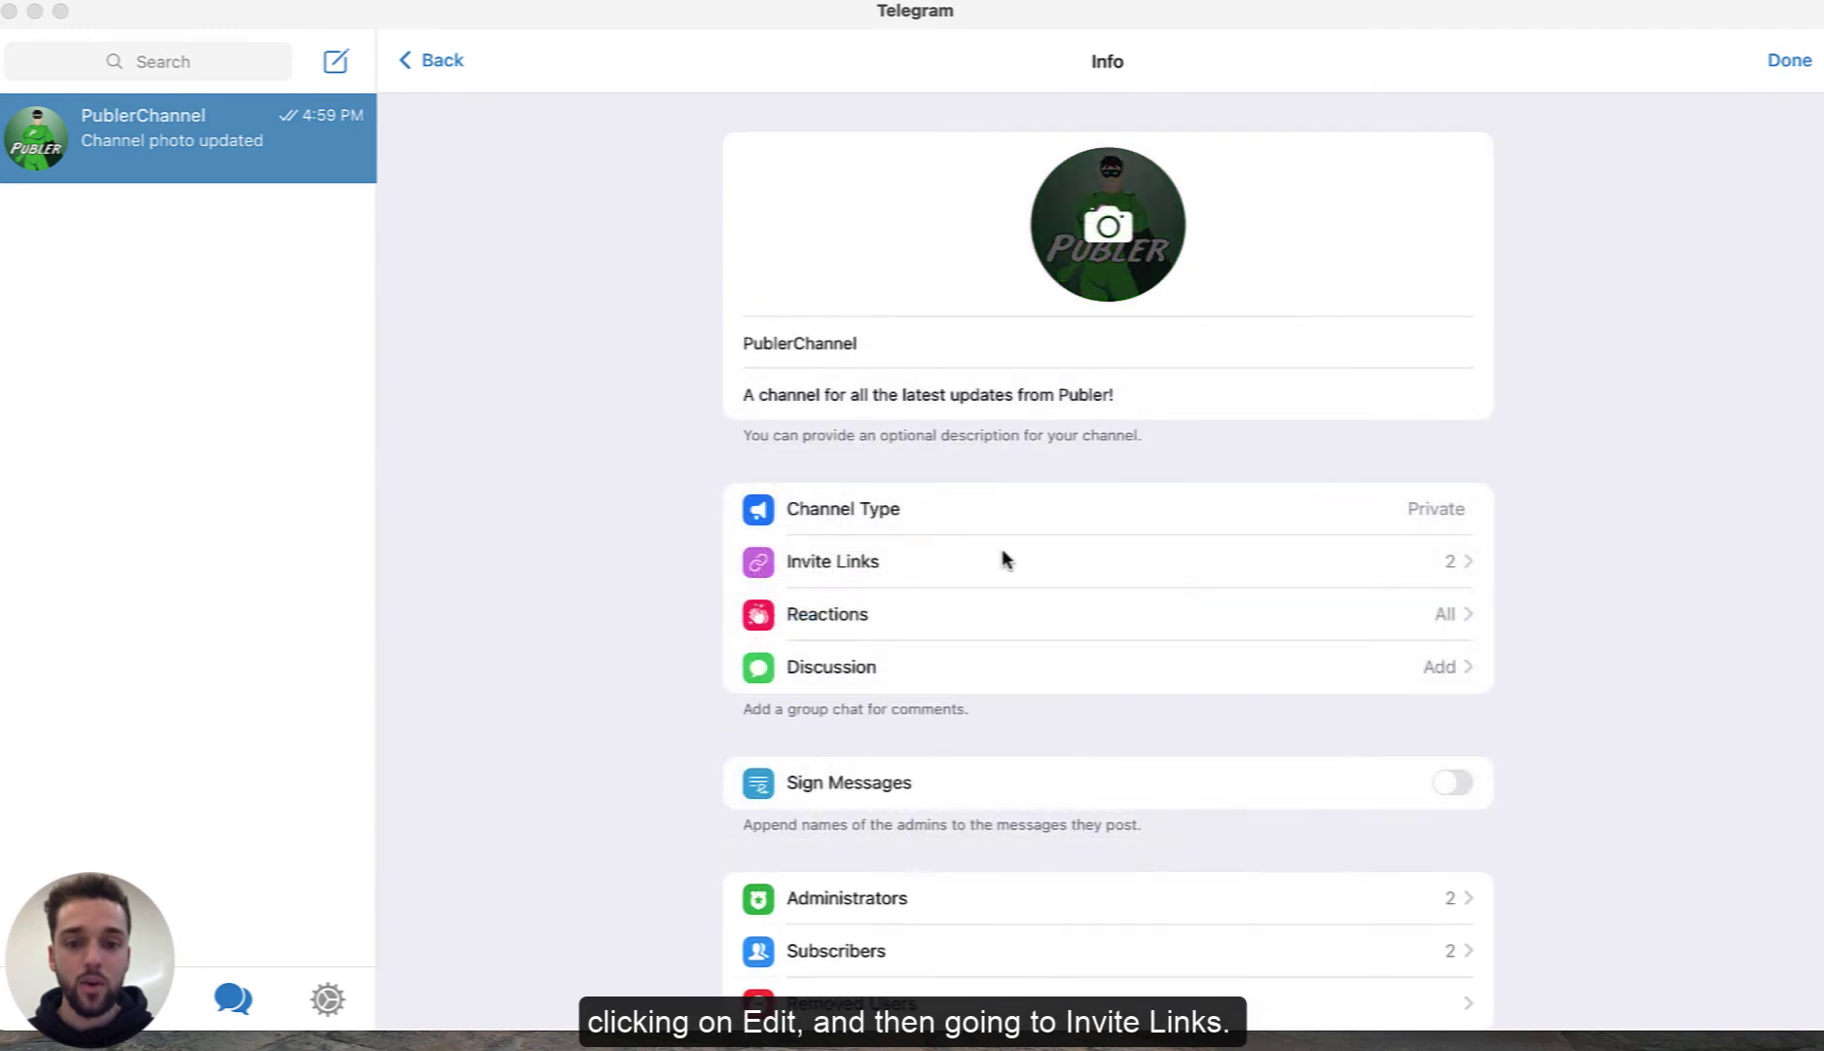
click(895, 573)
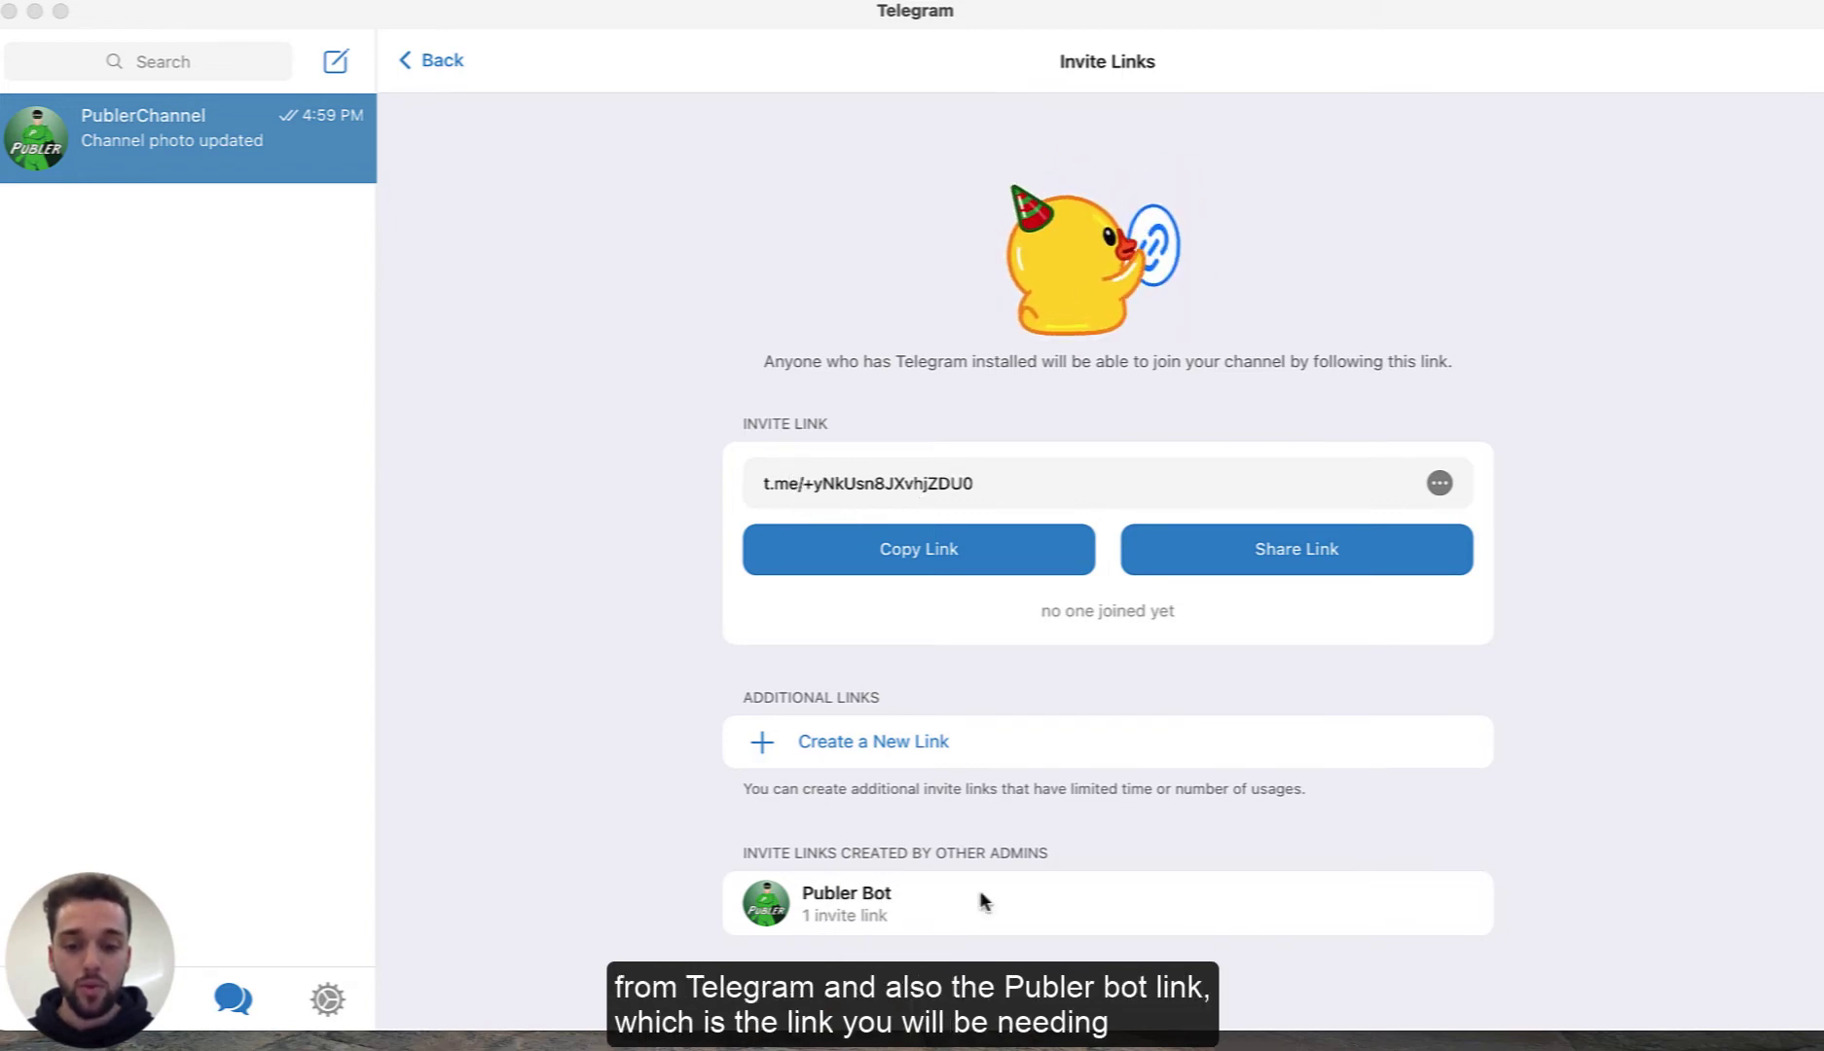
click(909, 915)
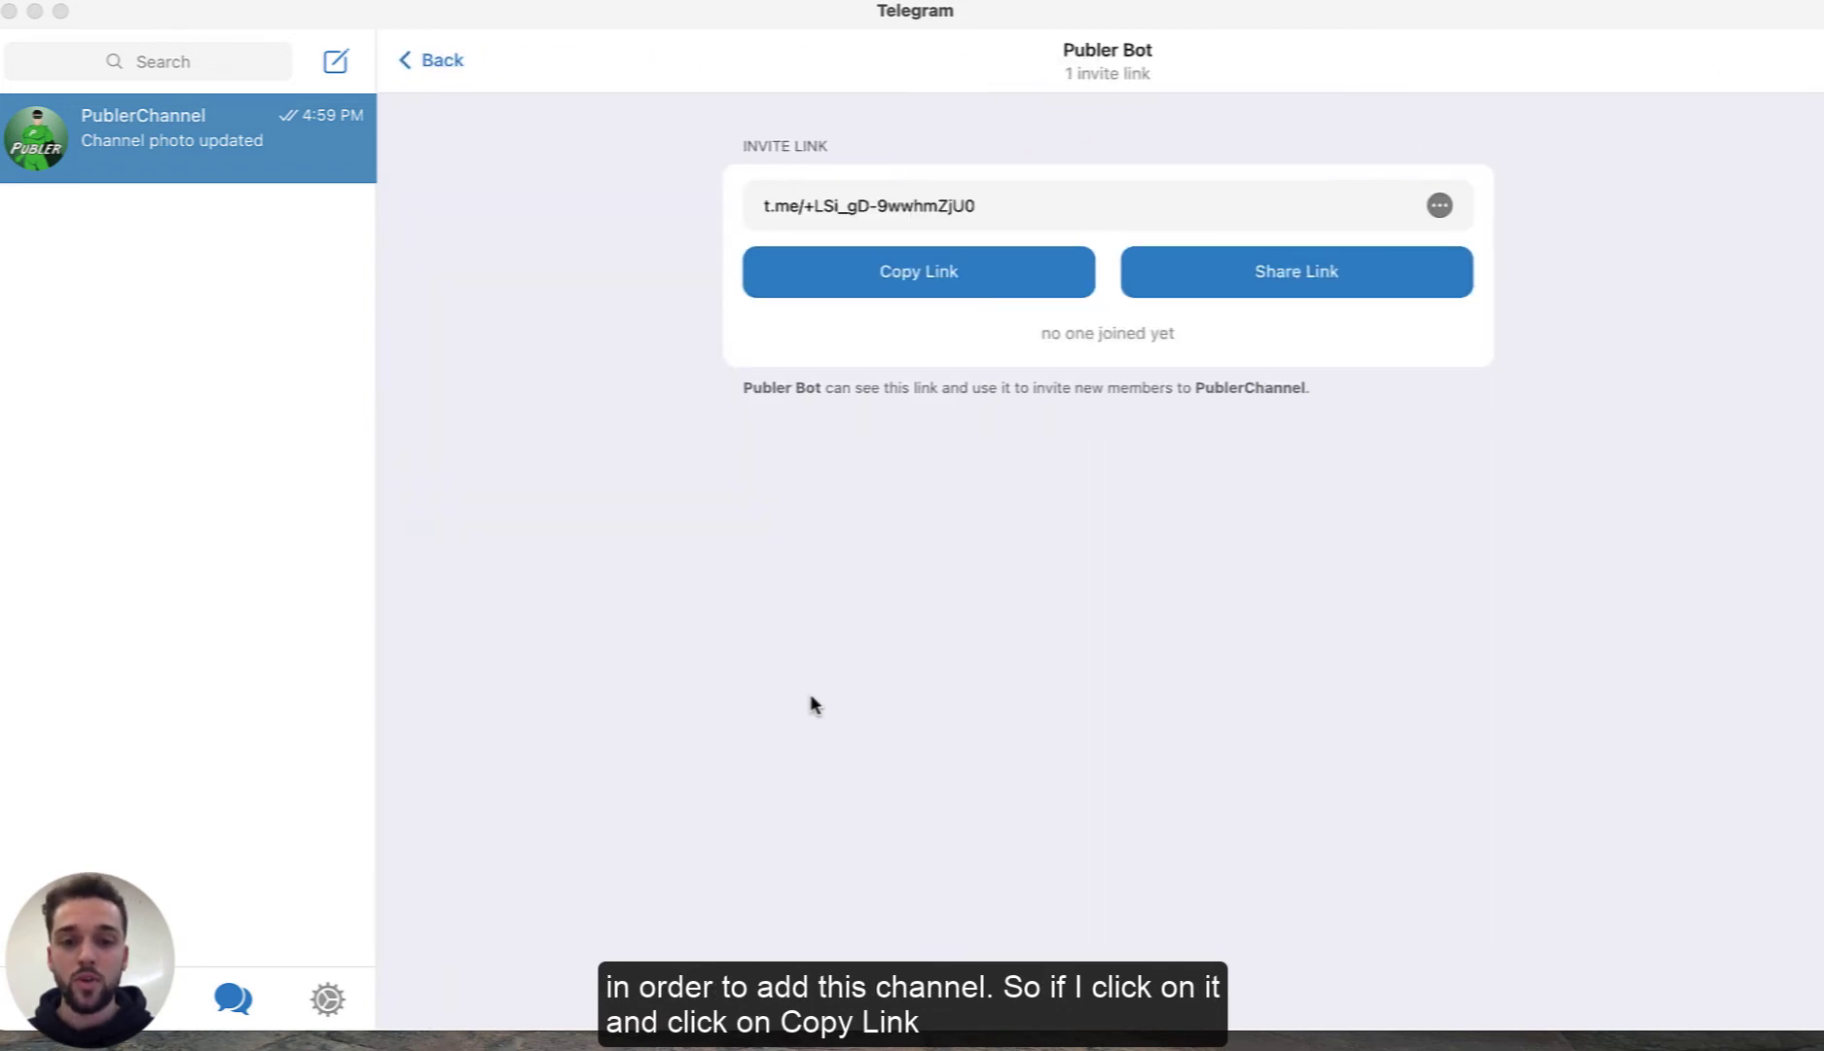
click(959, 282)
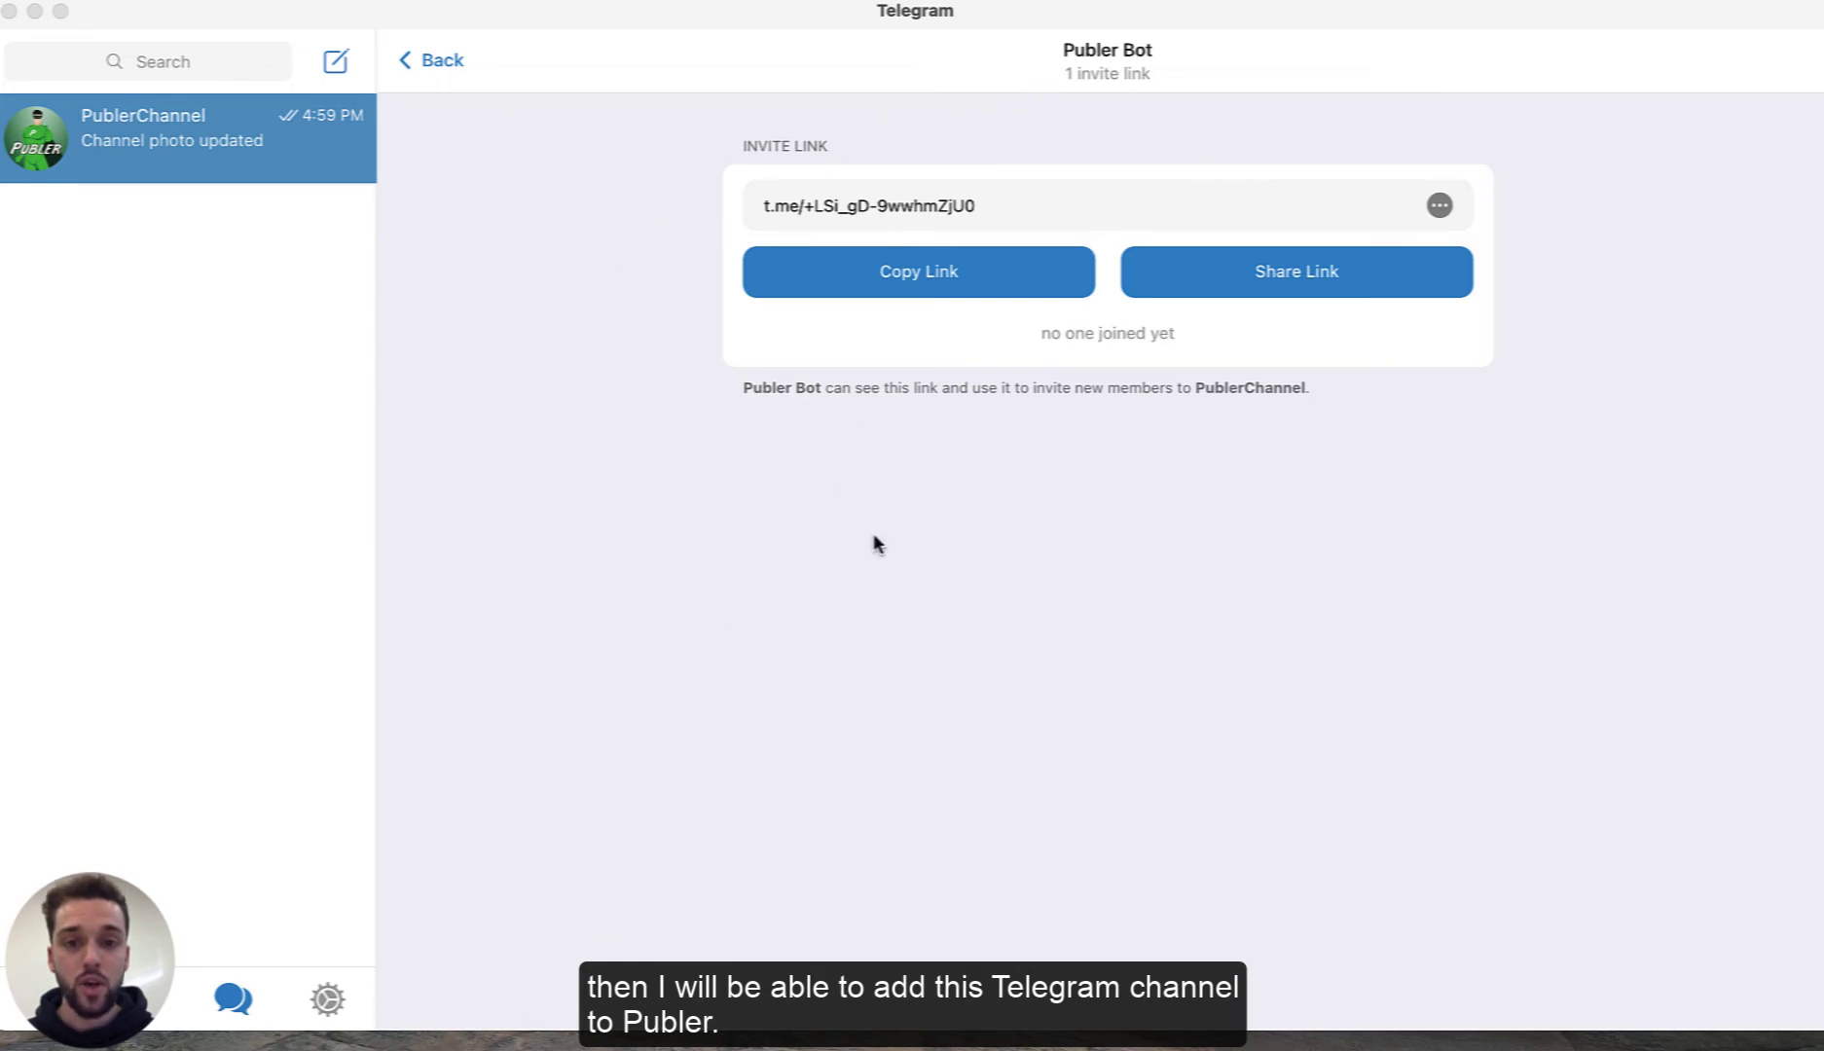
key(ctrl+Right)
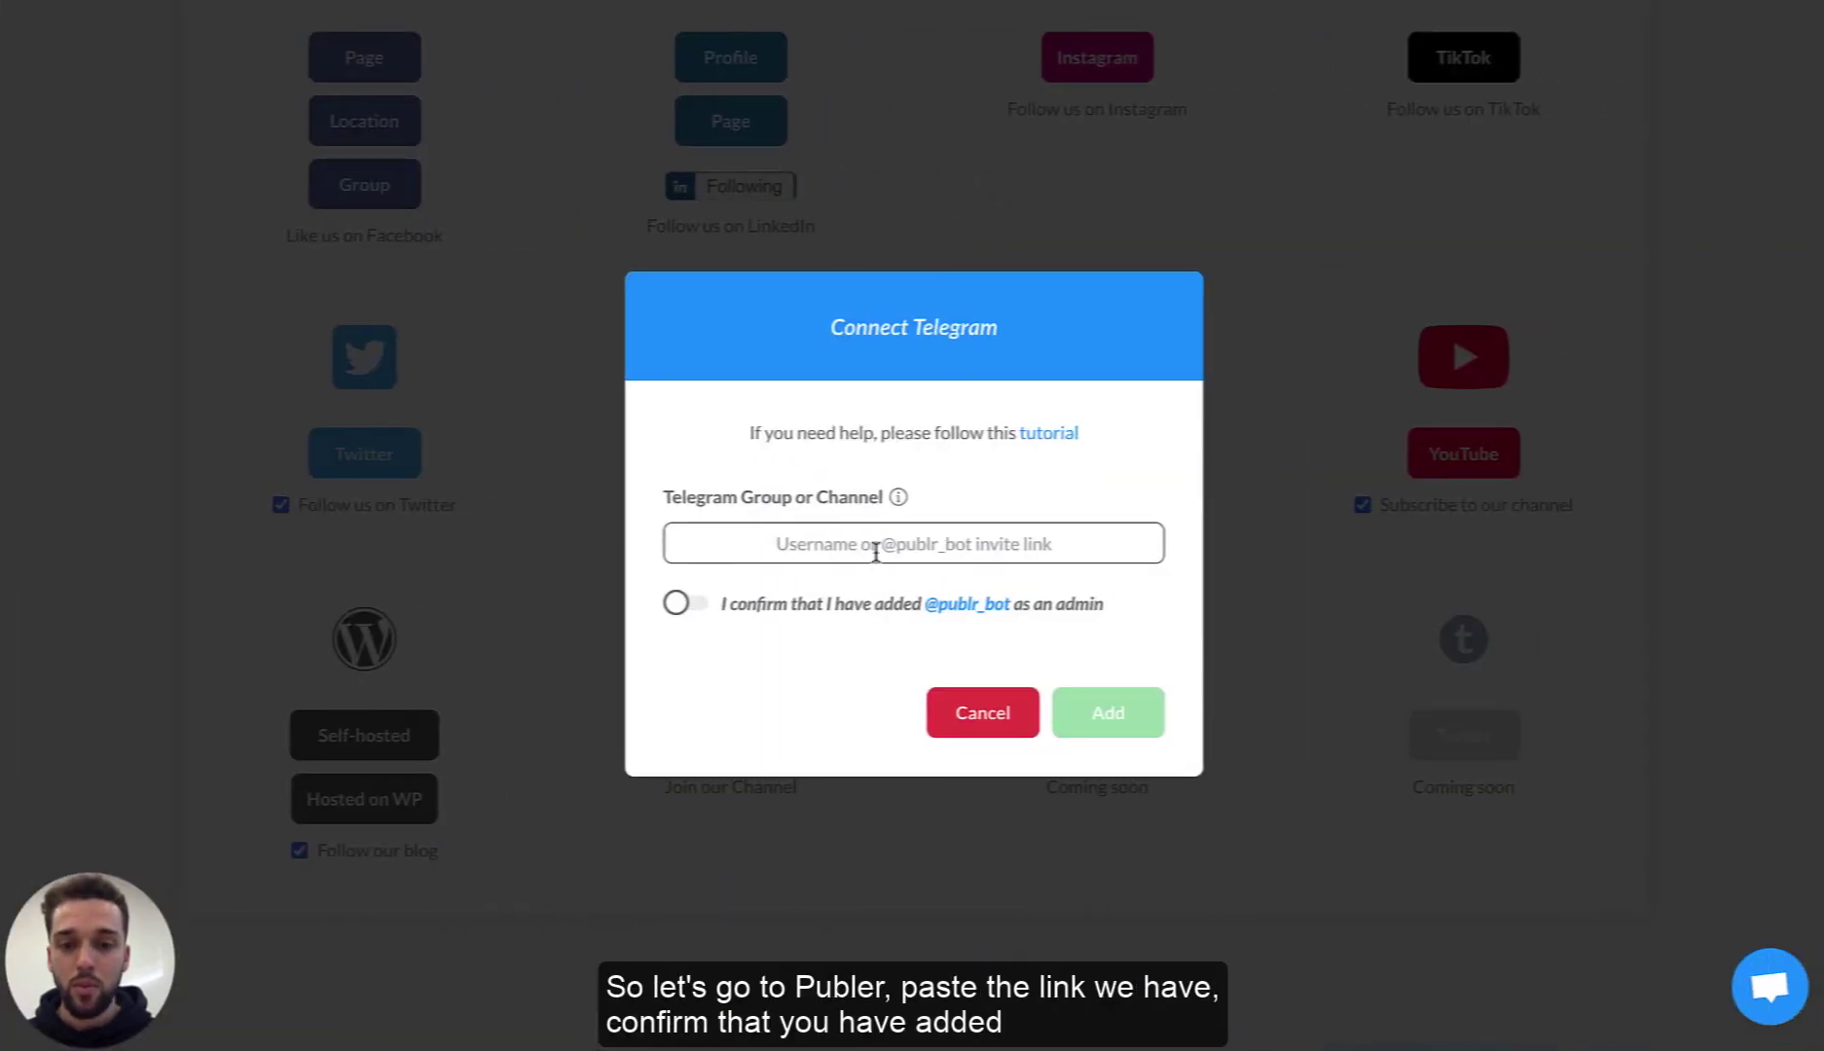
click(958, 554)
key(ctrl+v)
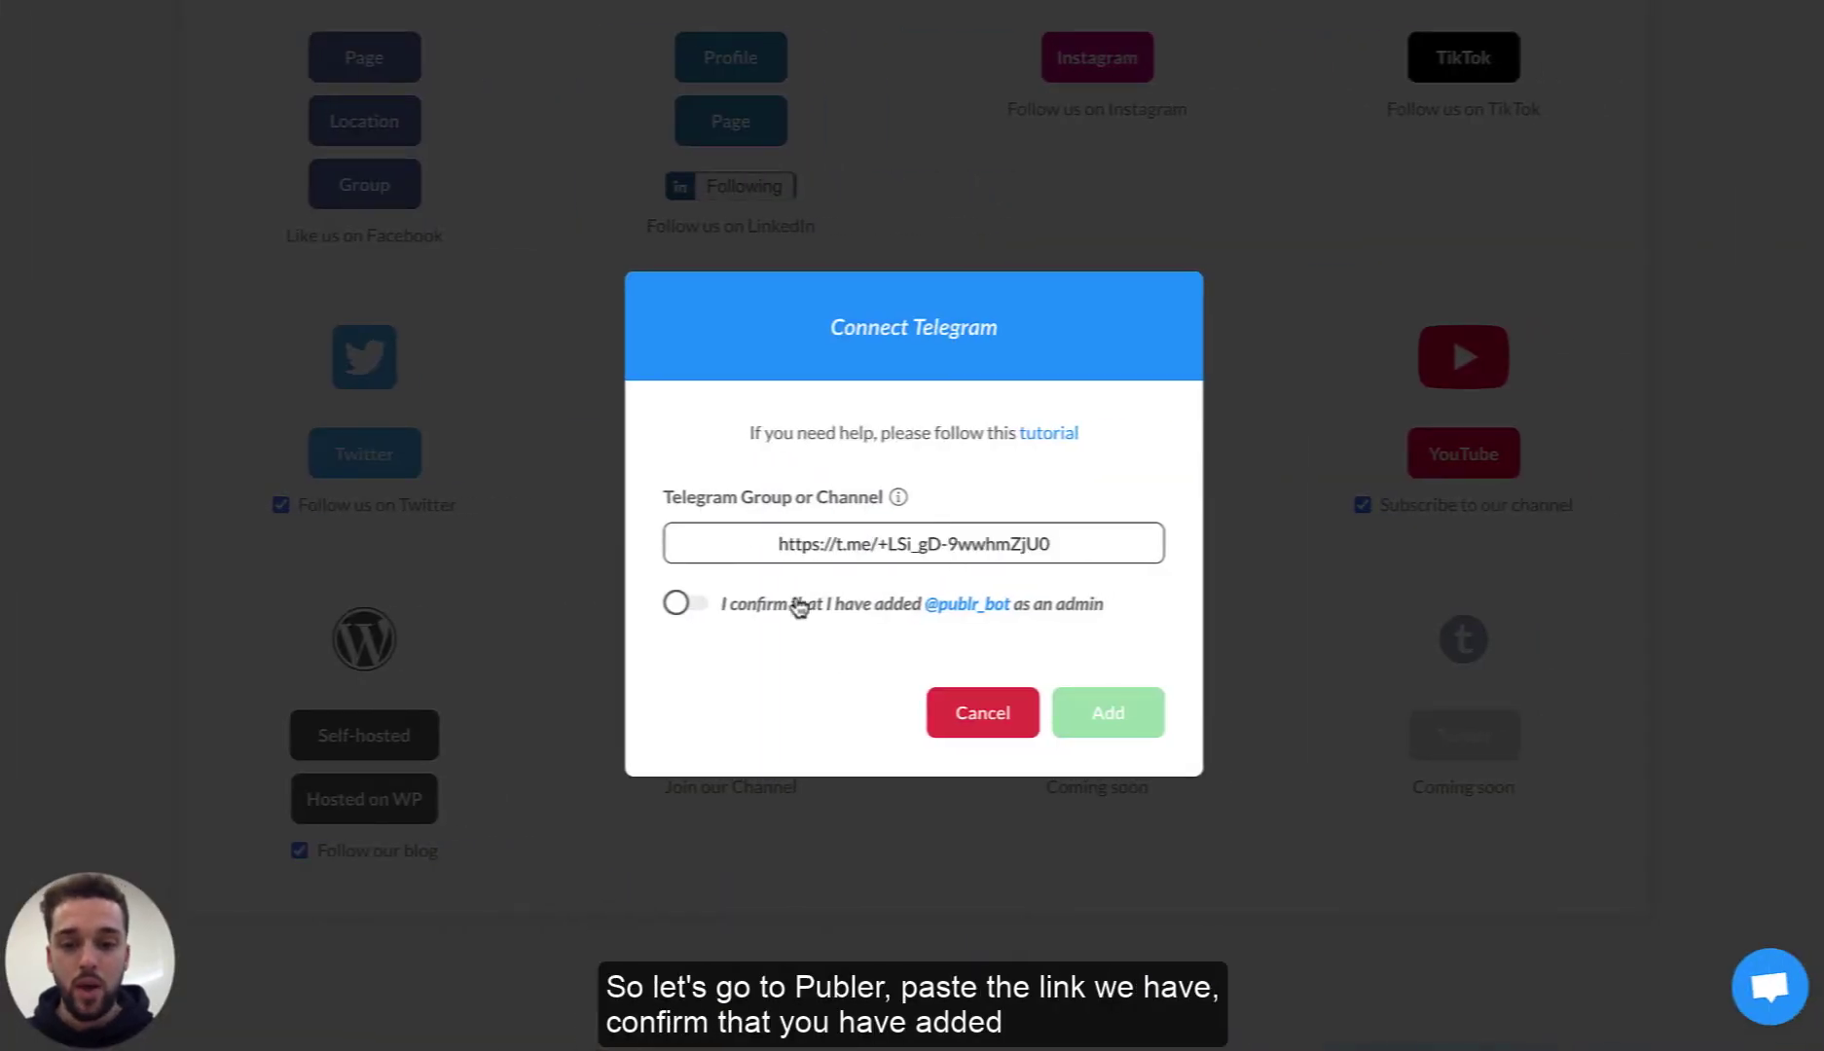
click(703, 611)
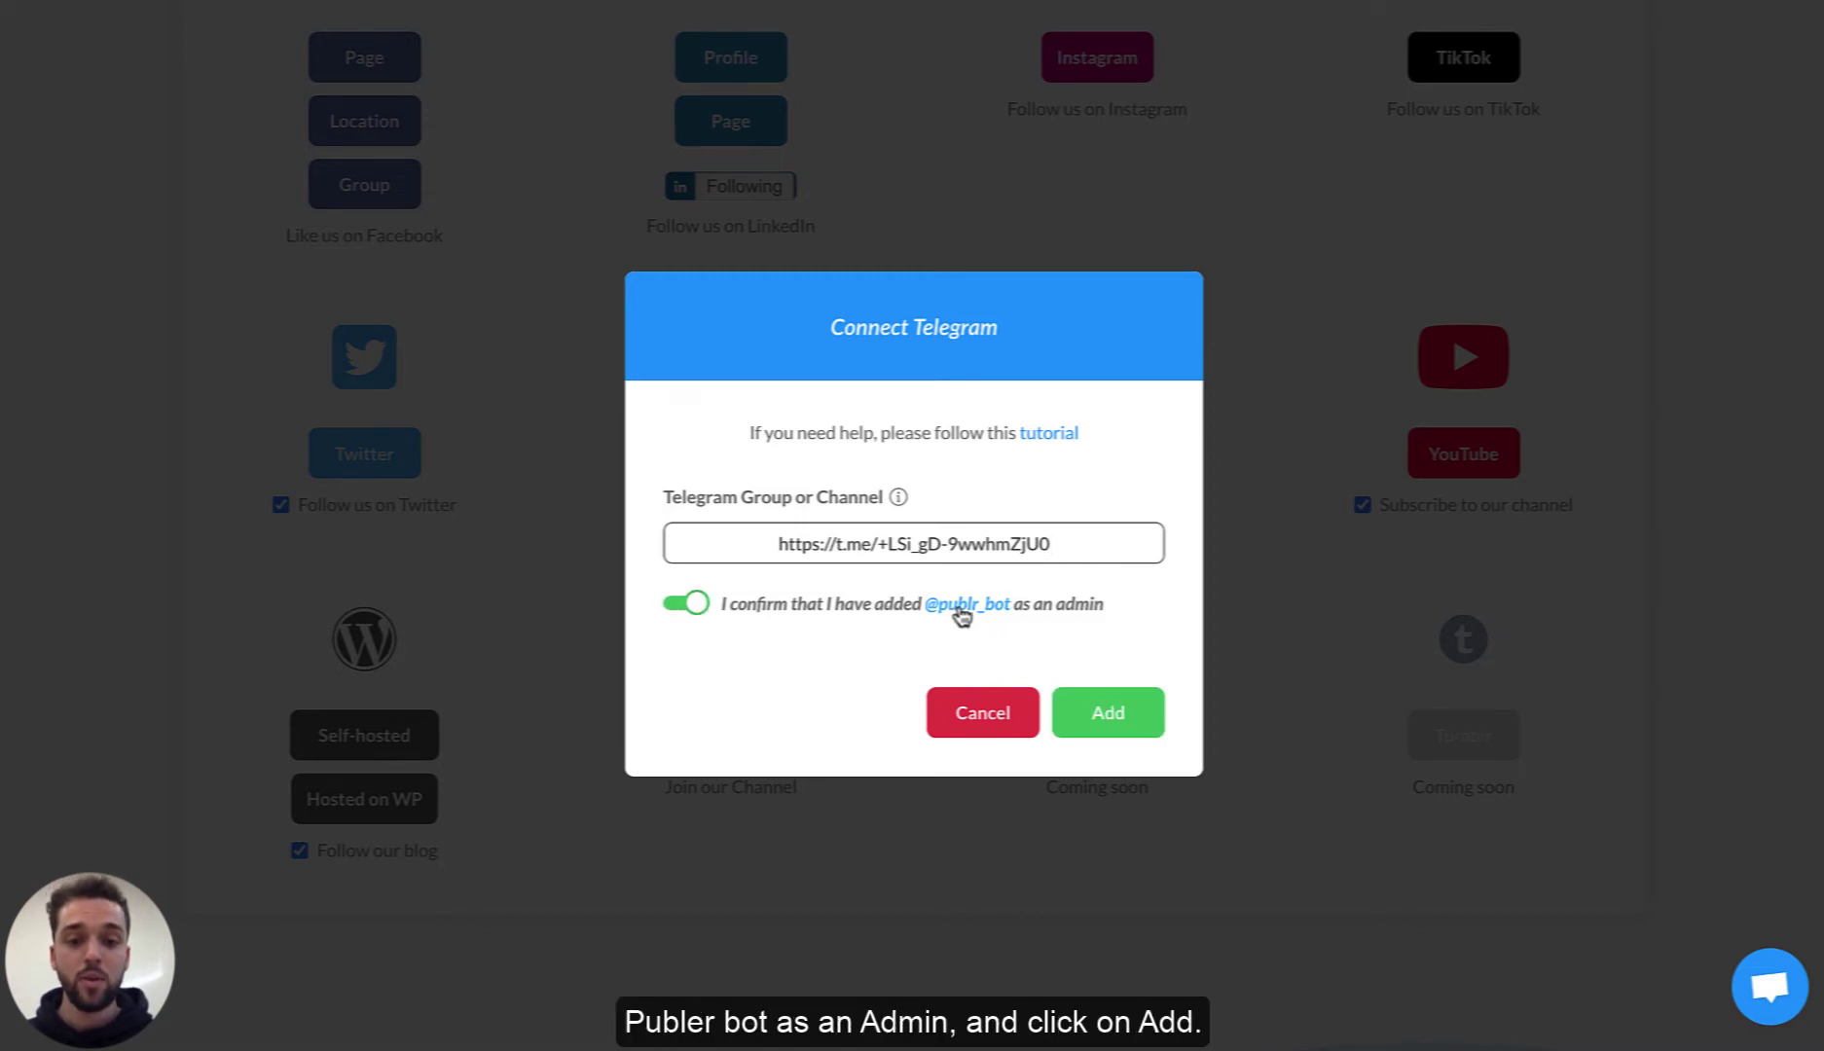
click(1090, 713)
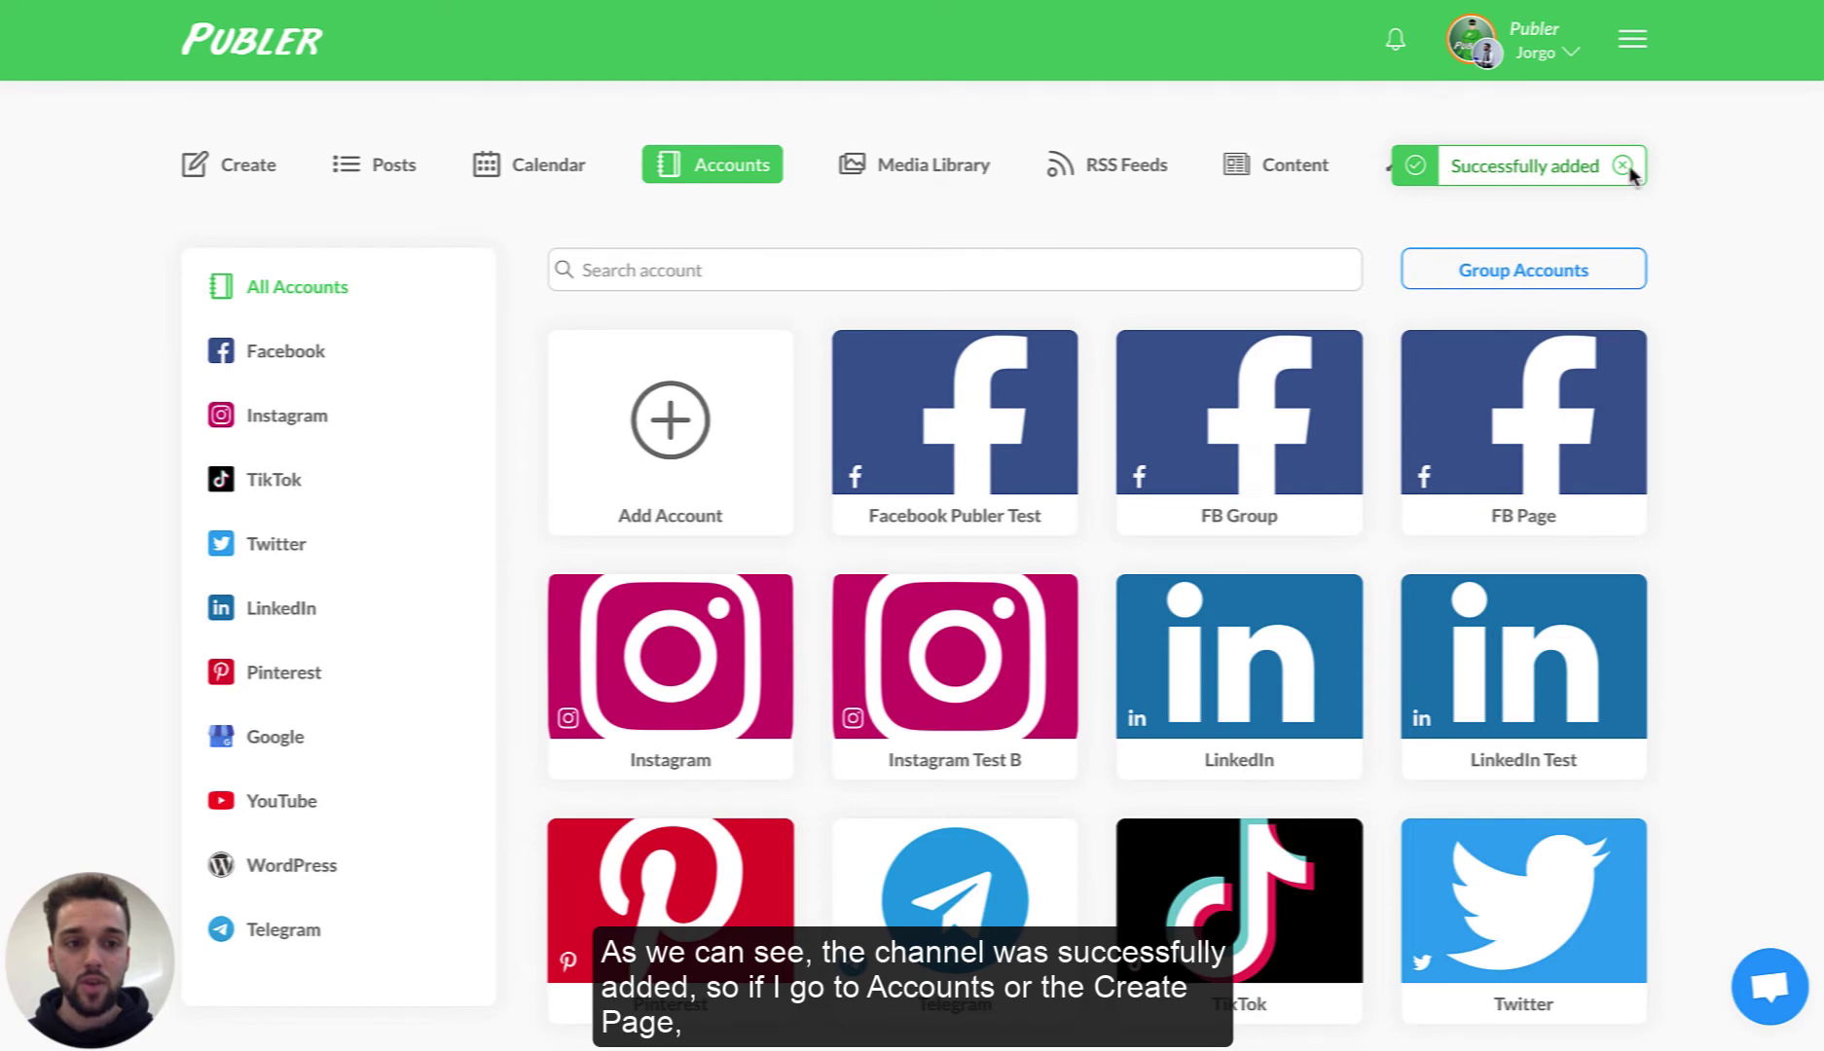
Look for PublerChannel in the accounts list and select it as the posting account on the post creation page
scroll(912, 513, down, 4)
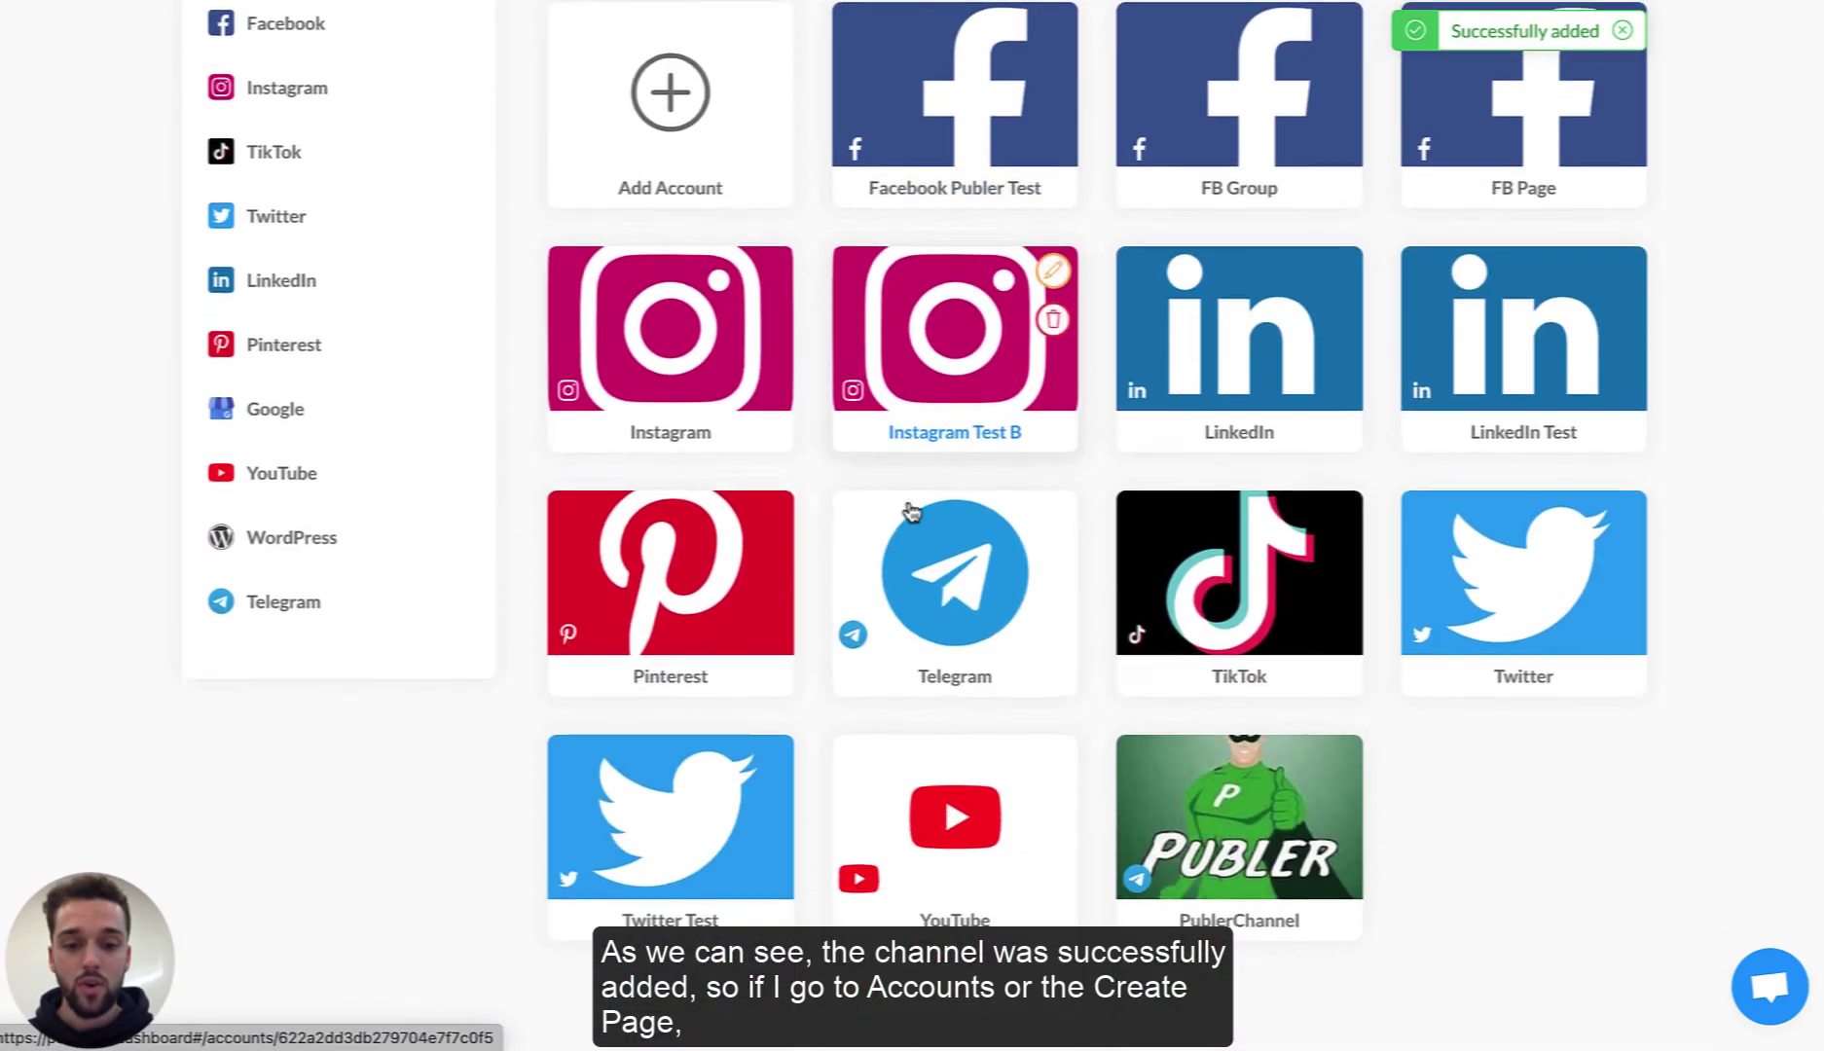
scroll(912, 513, up, 4)
click(233, 163)
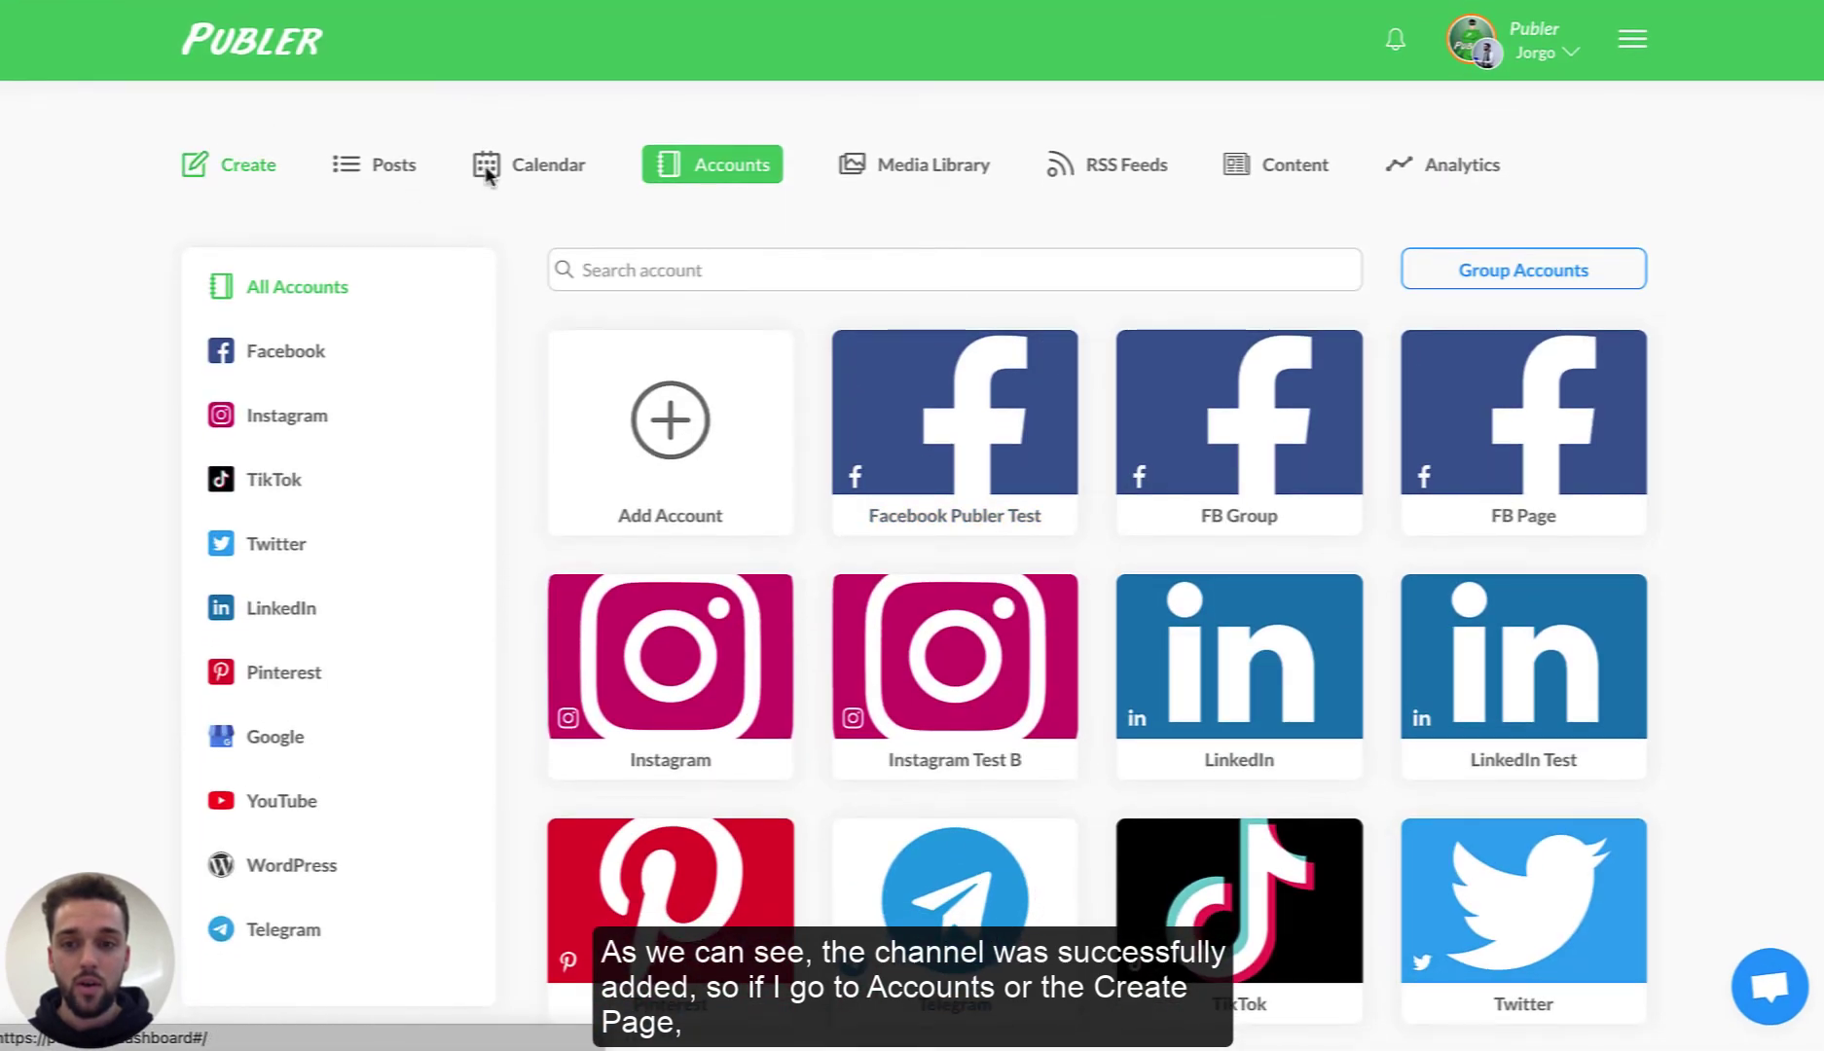
scroll(395, 639, down, 6)
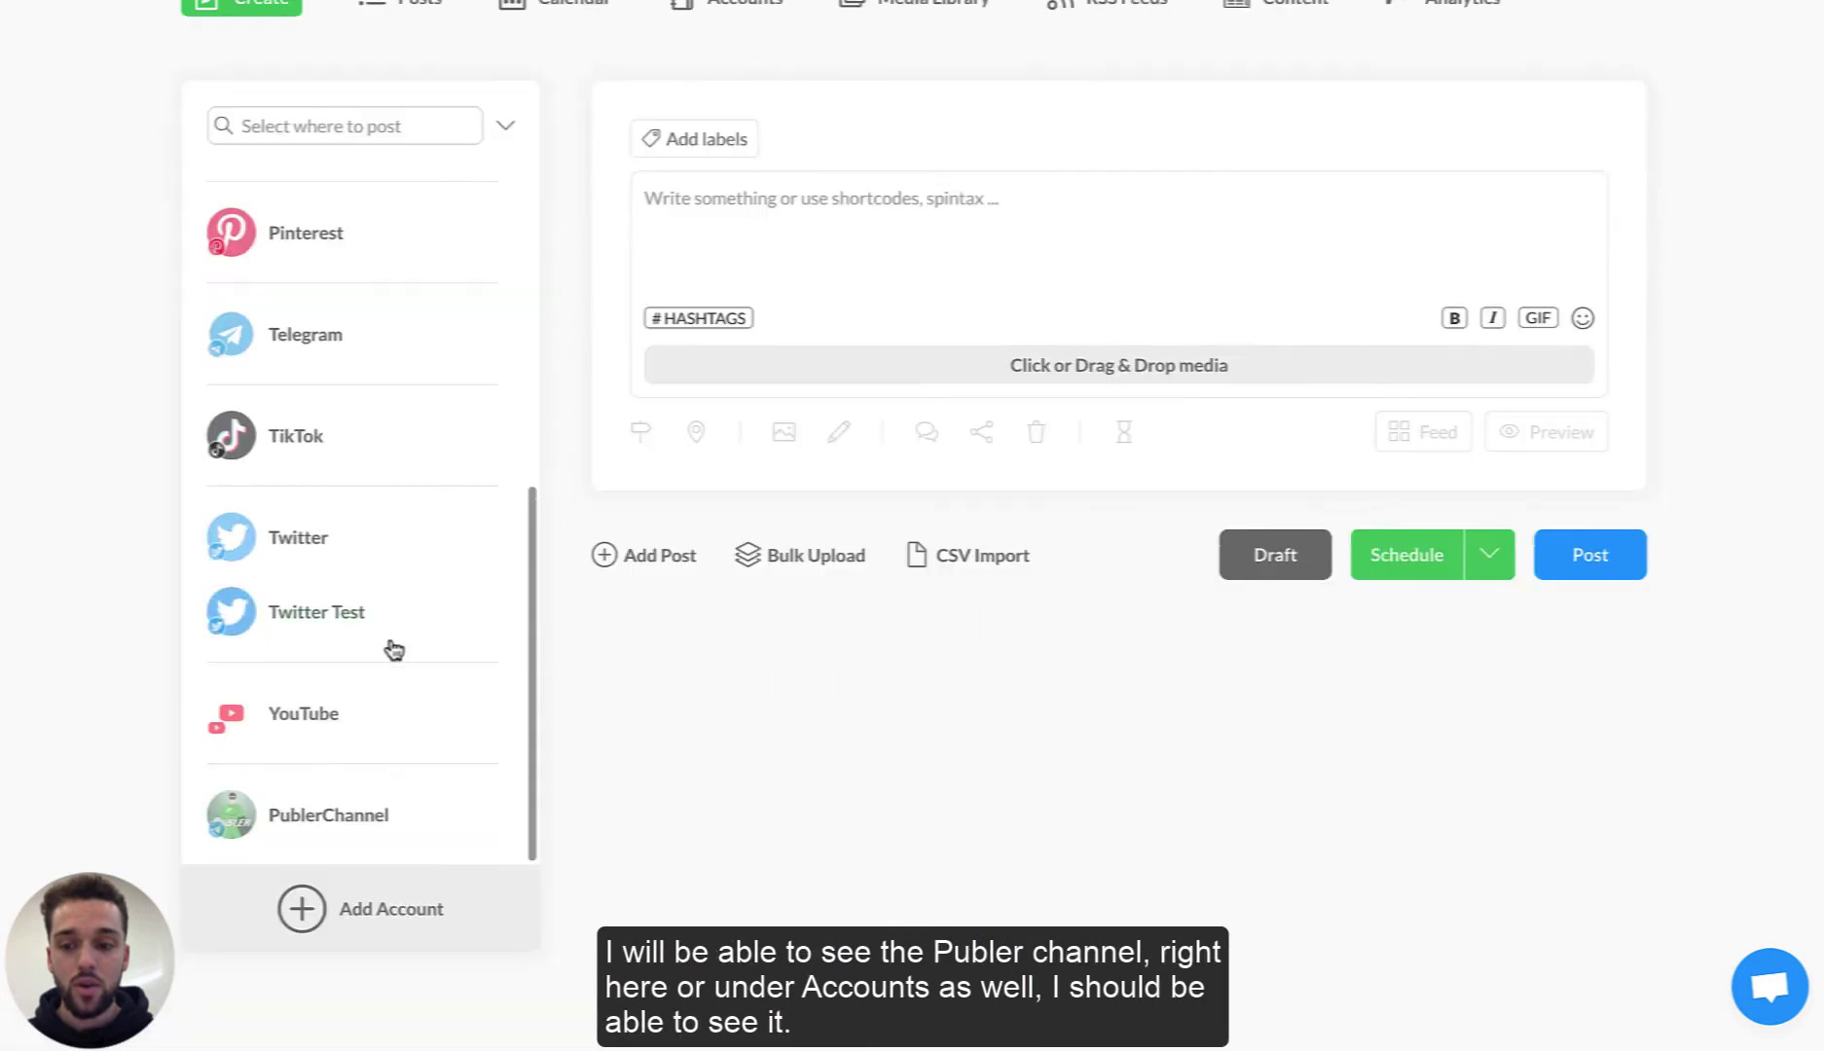
click(299, 819)
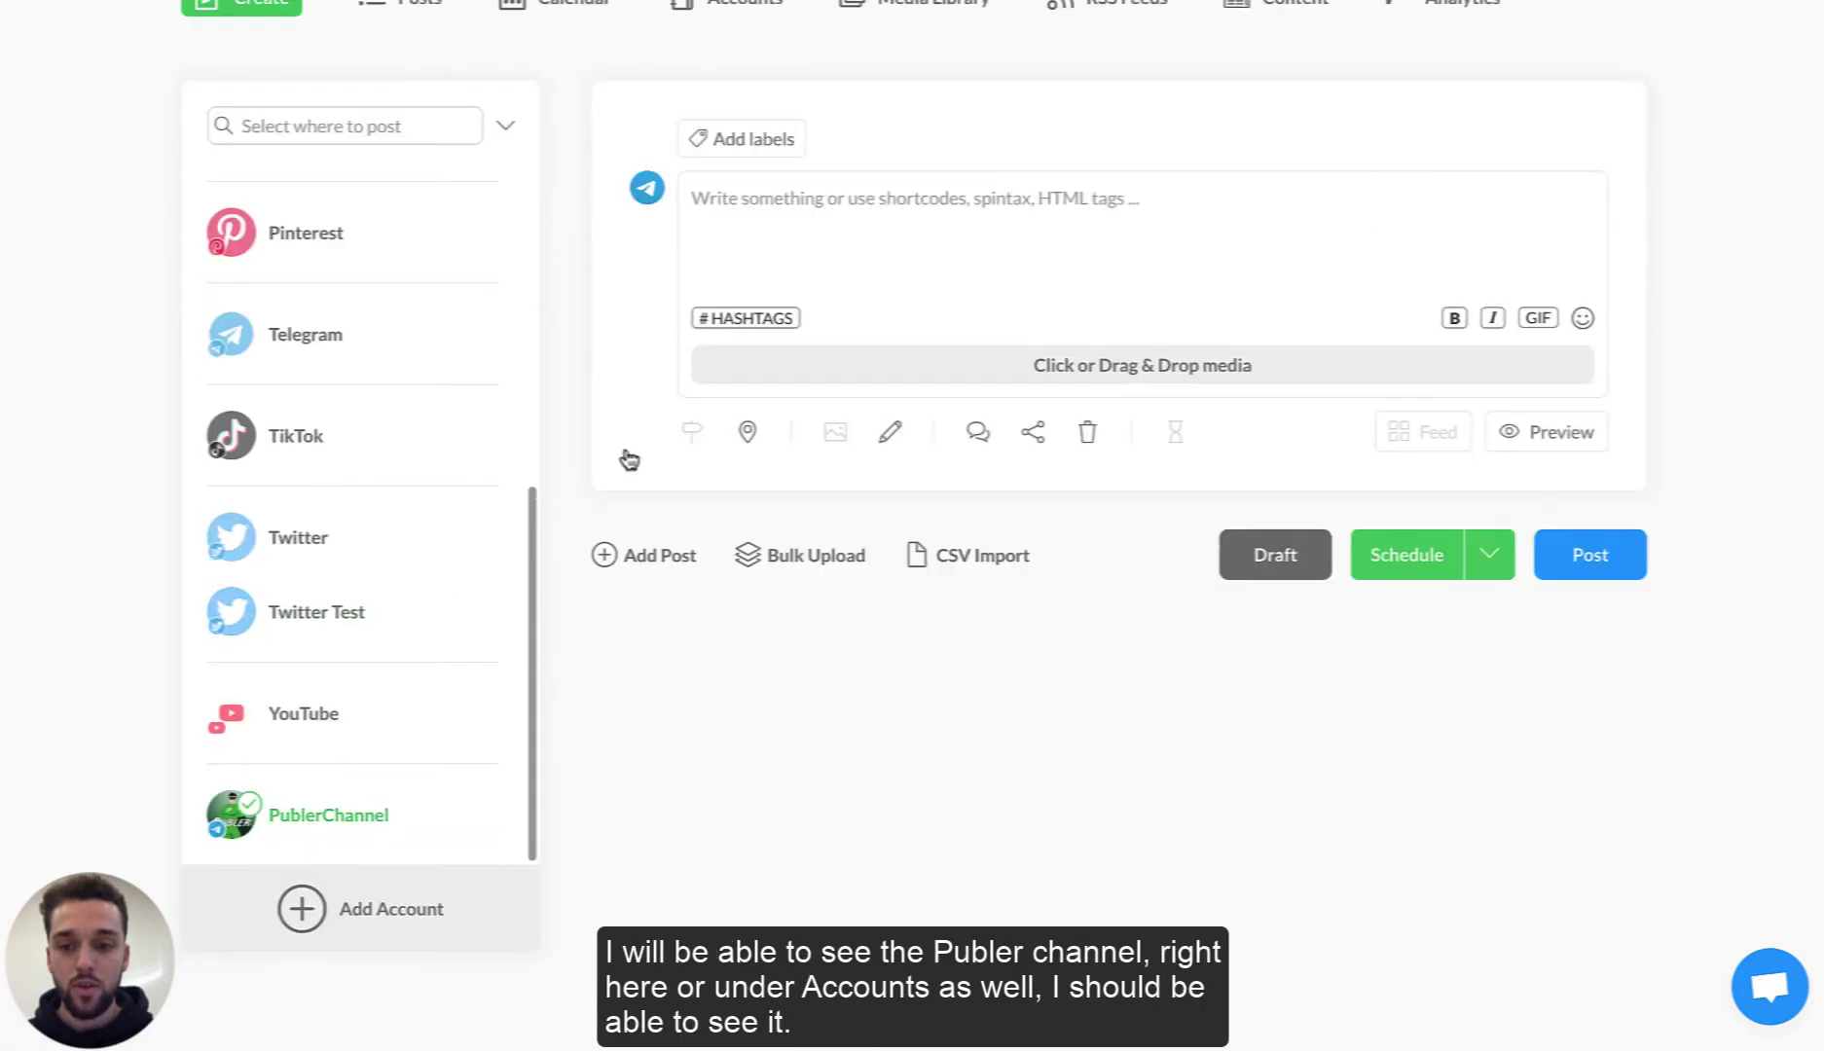
scroll(453, 608, up, 3)
scroll(736, 253, up, 2)
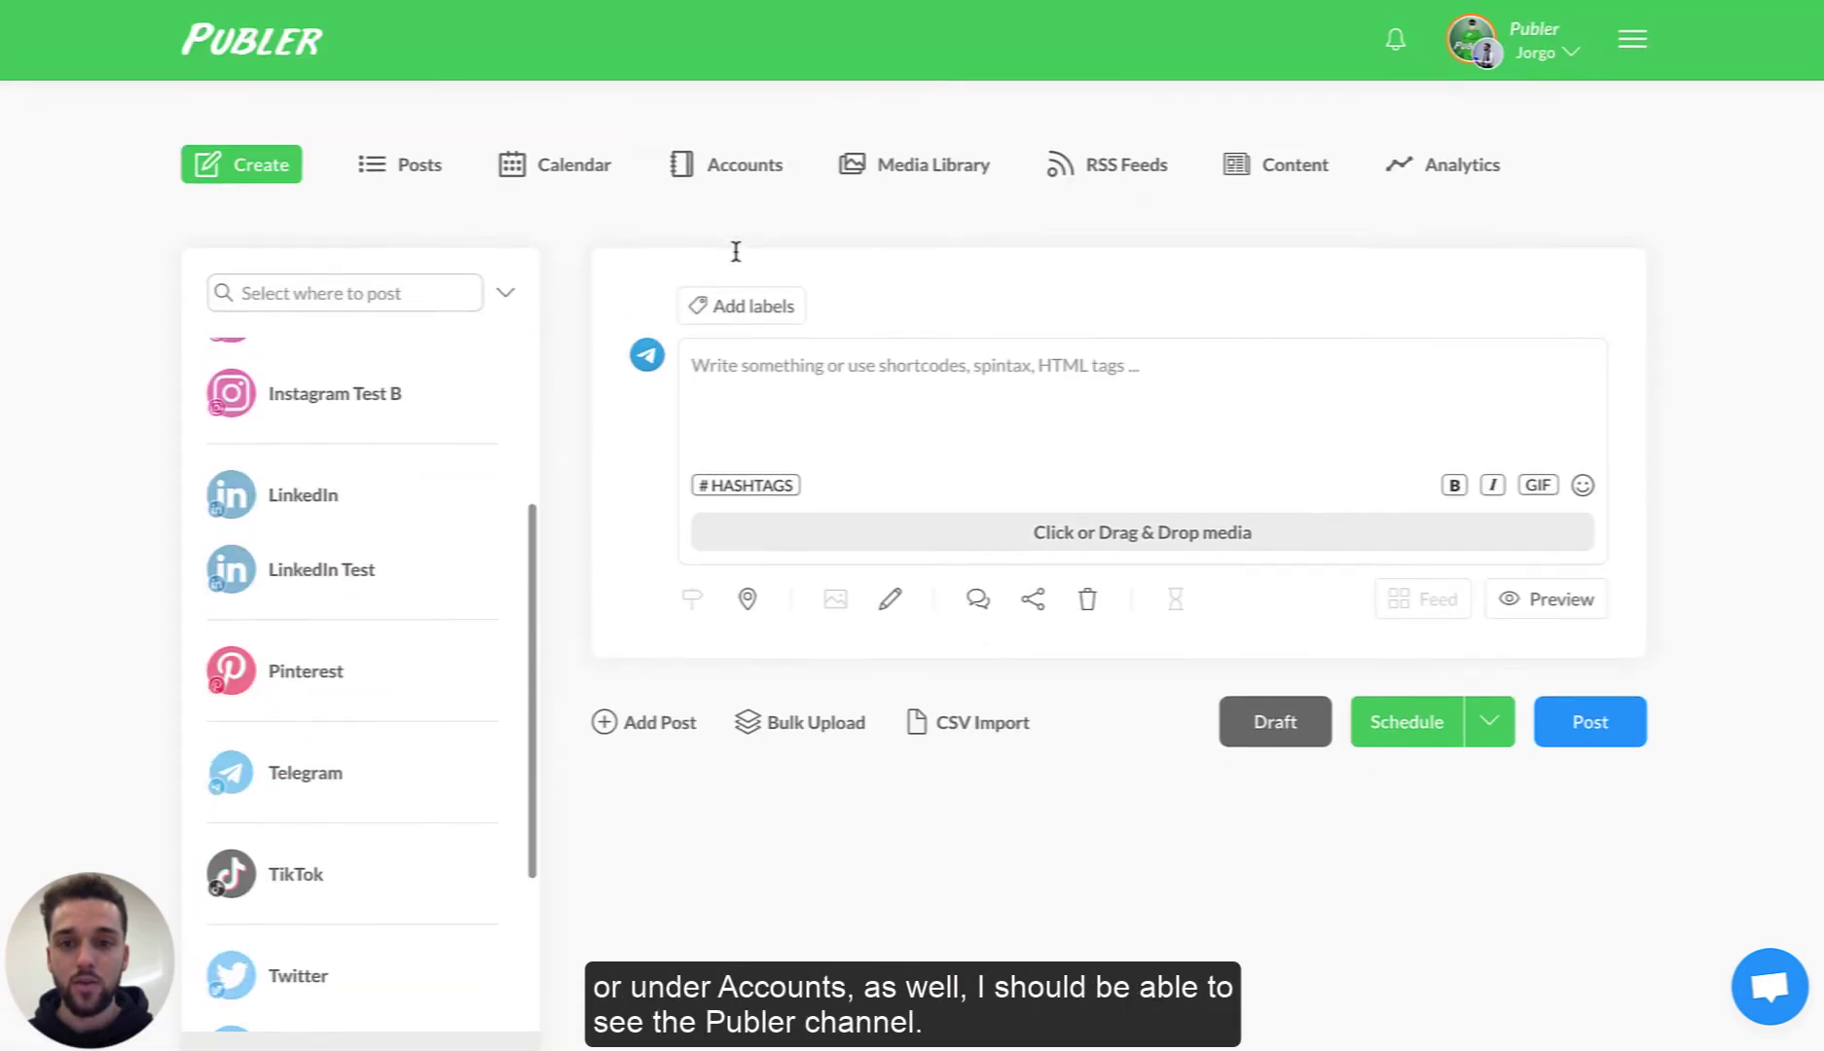
Open PublerChannel from the connected accounts and view its general settings
click(716, 167)
scroll(817, 525, down, 5)
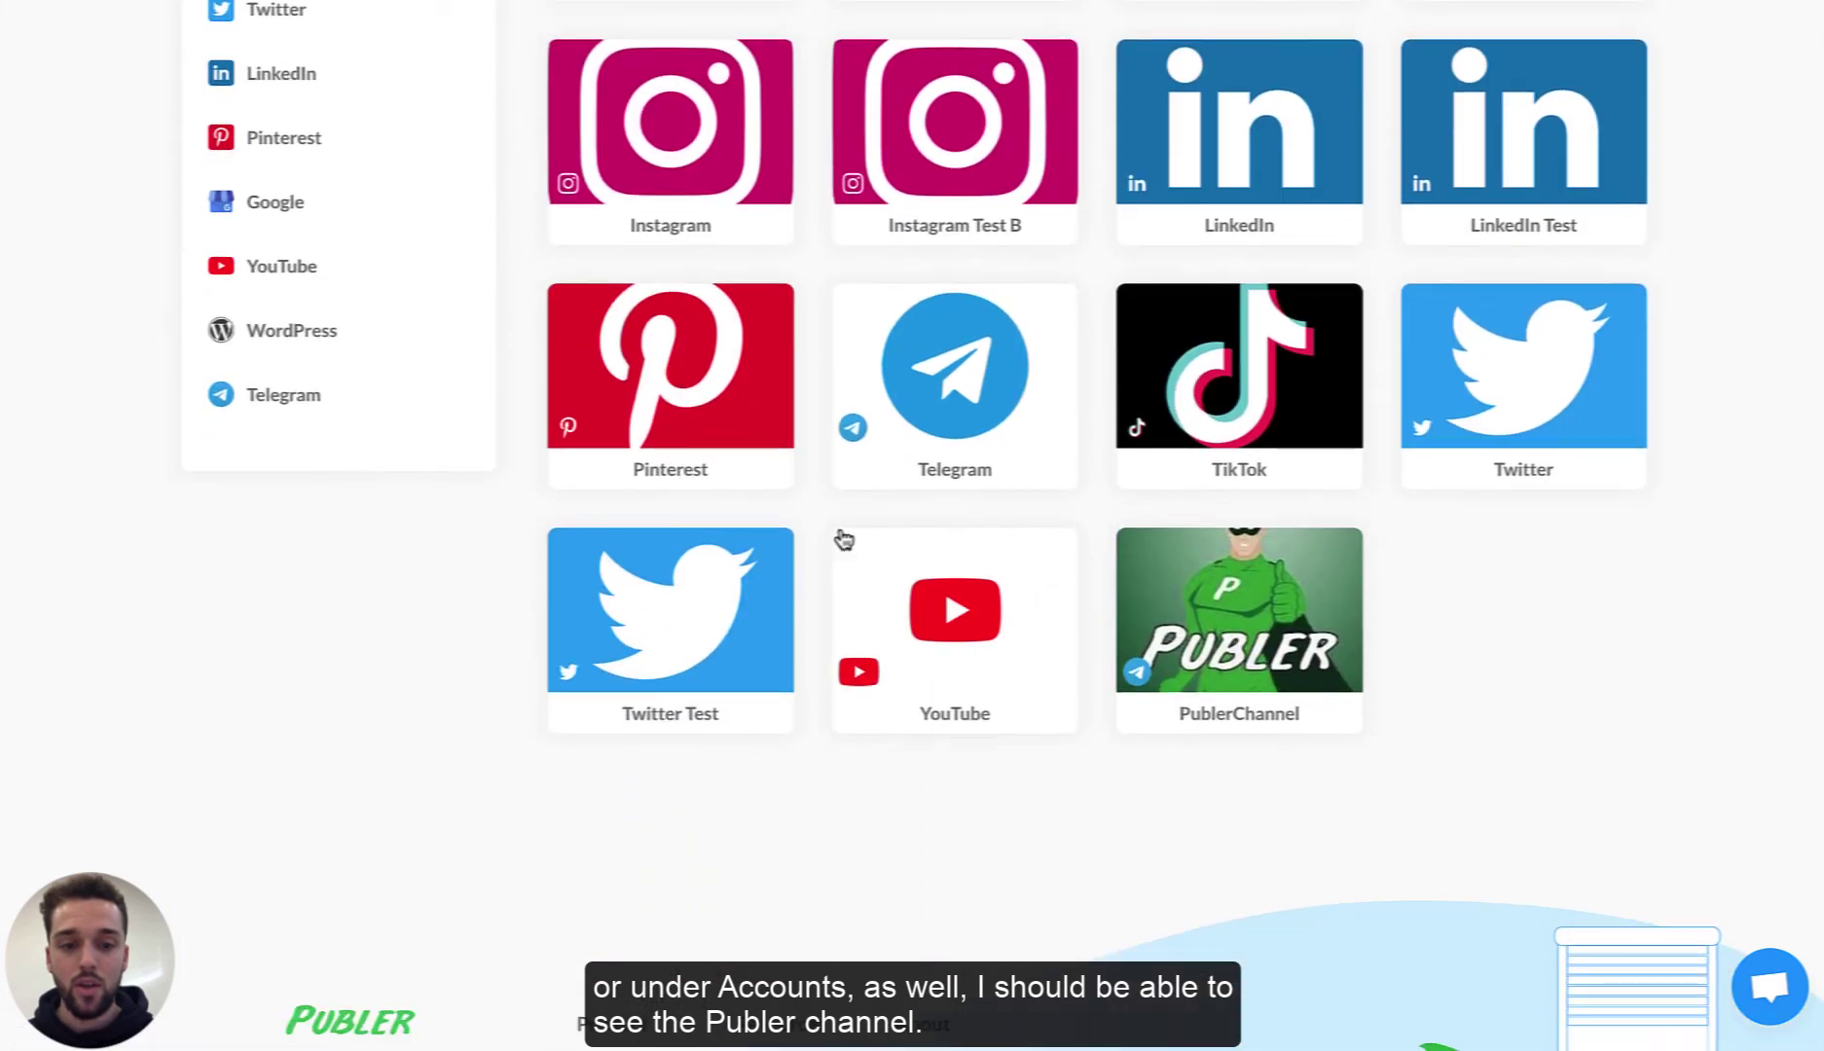
click(1191, 600)
scroll(357, 716, down, 2)
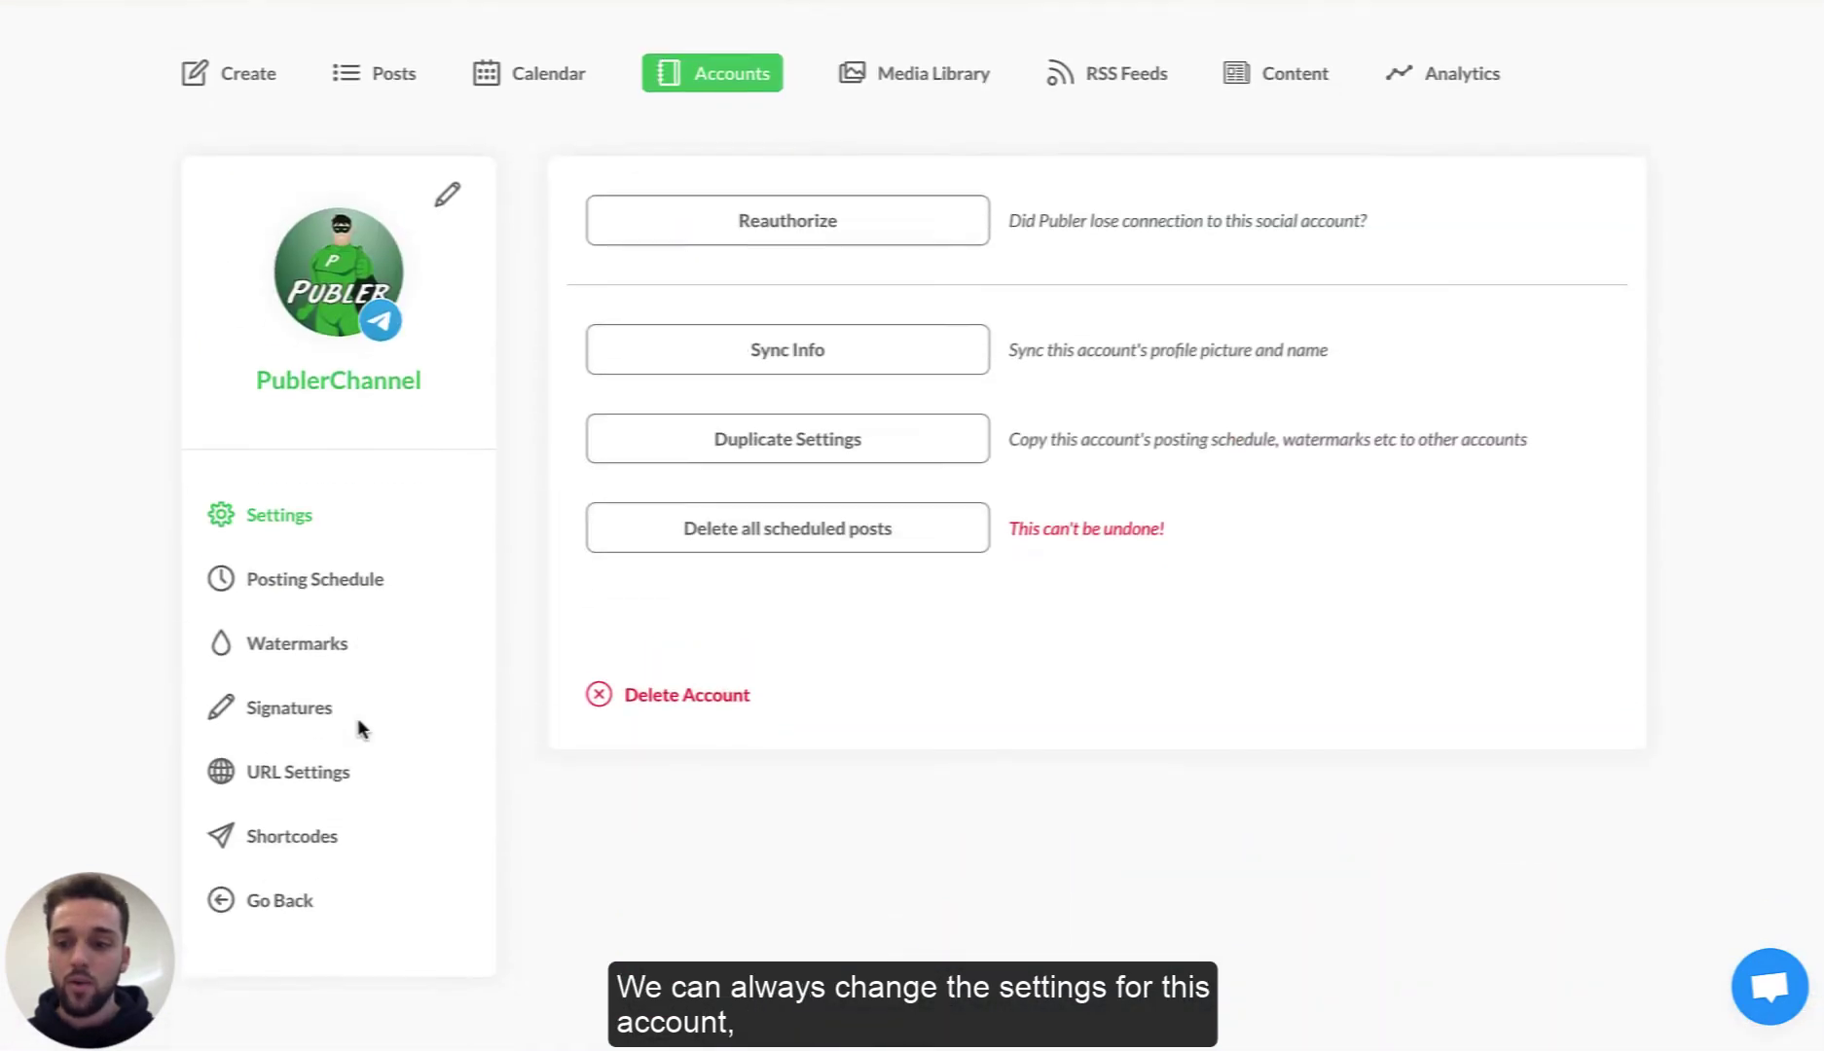
scroll(360, 649, up, 1)
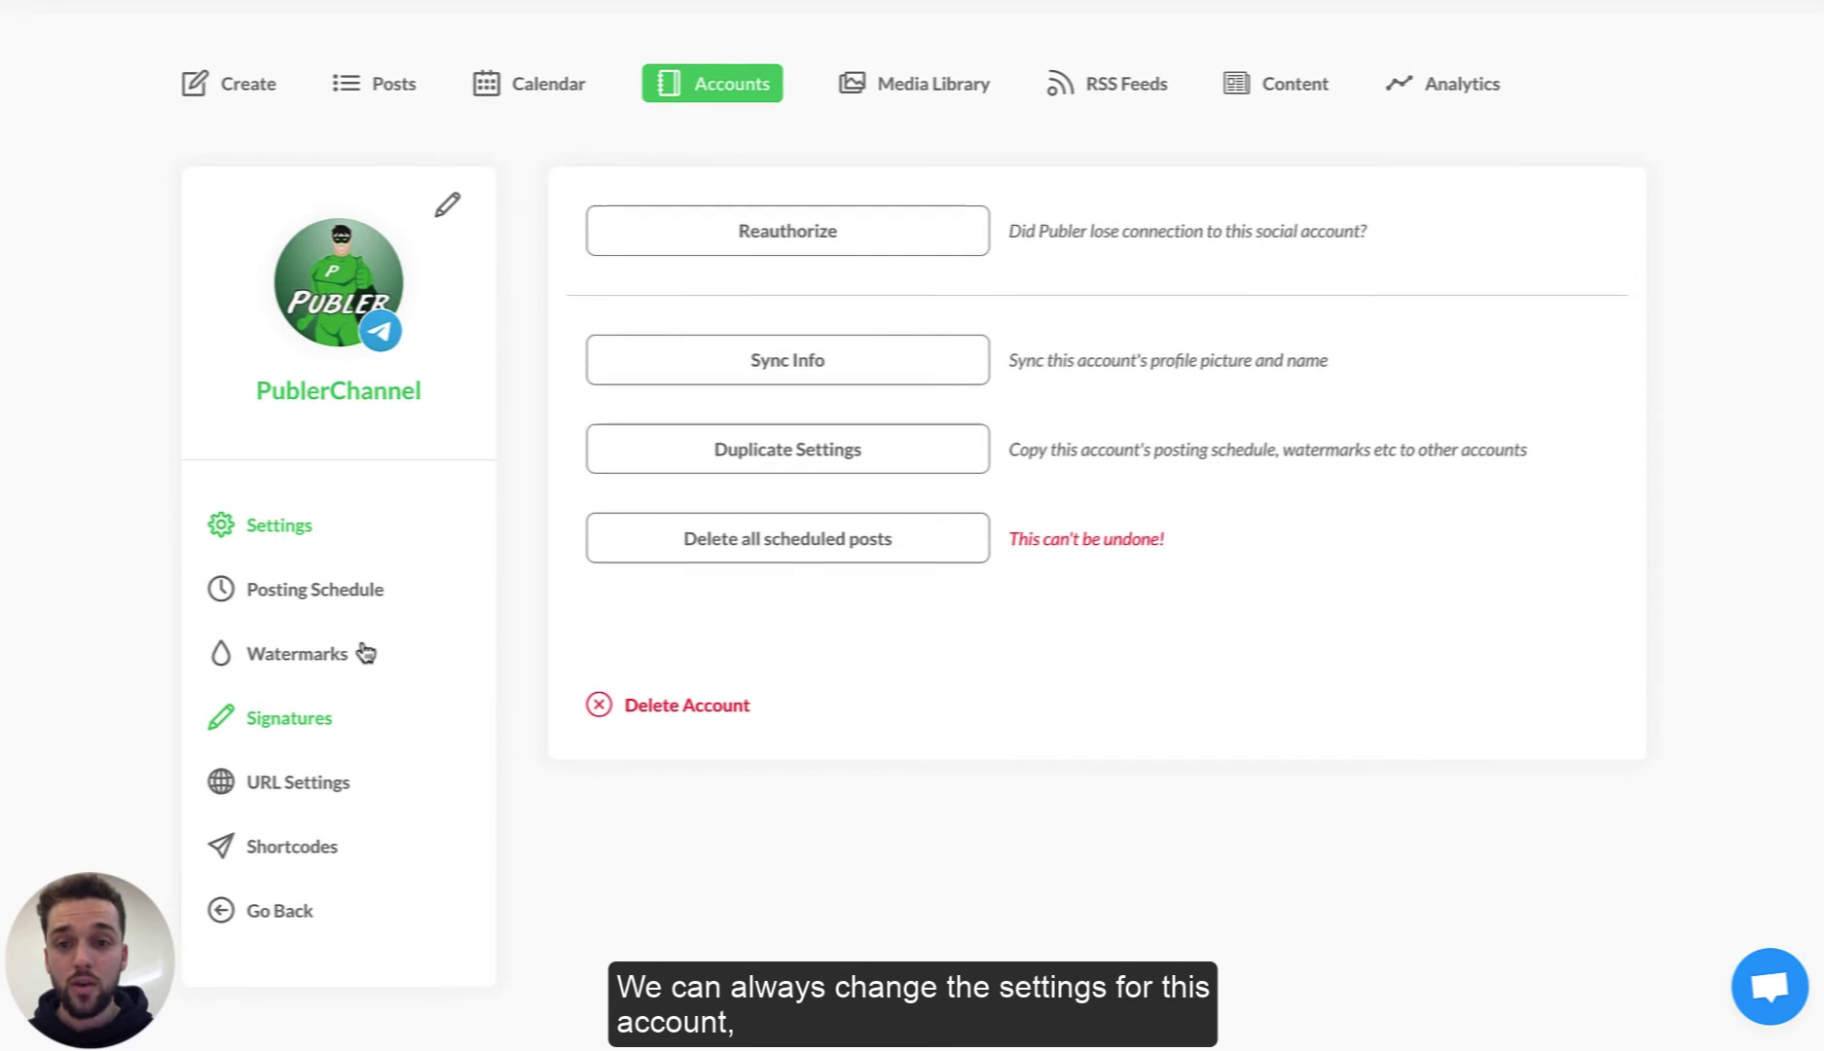
Review PublerChannel's posting schedule, watermarks, signatures, URL settings and shortcodes
click(293, 578)
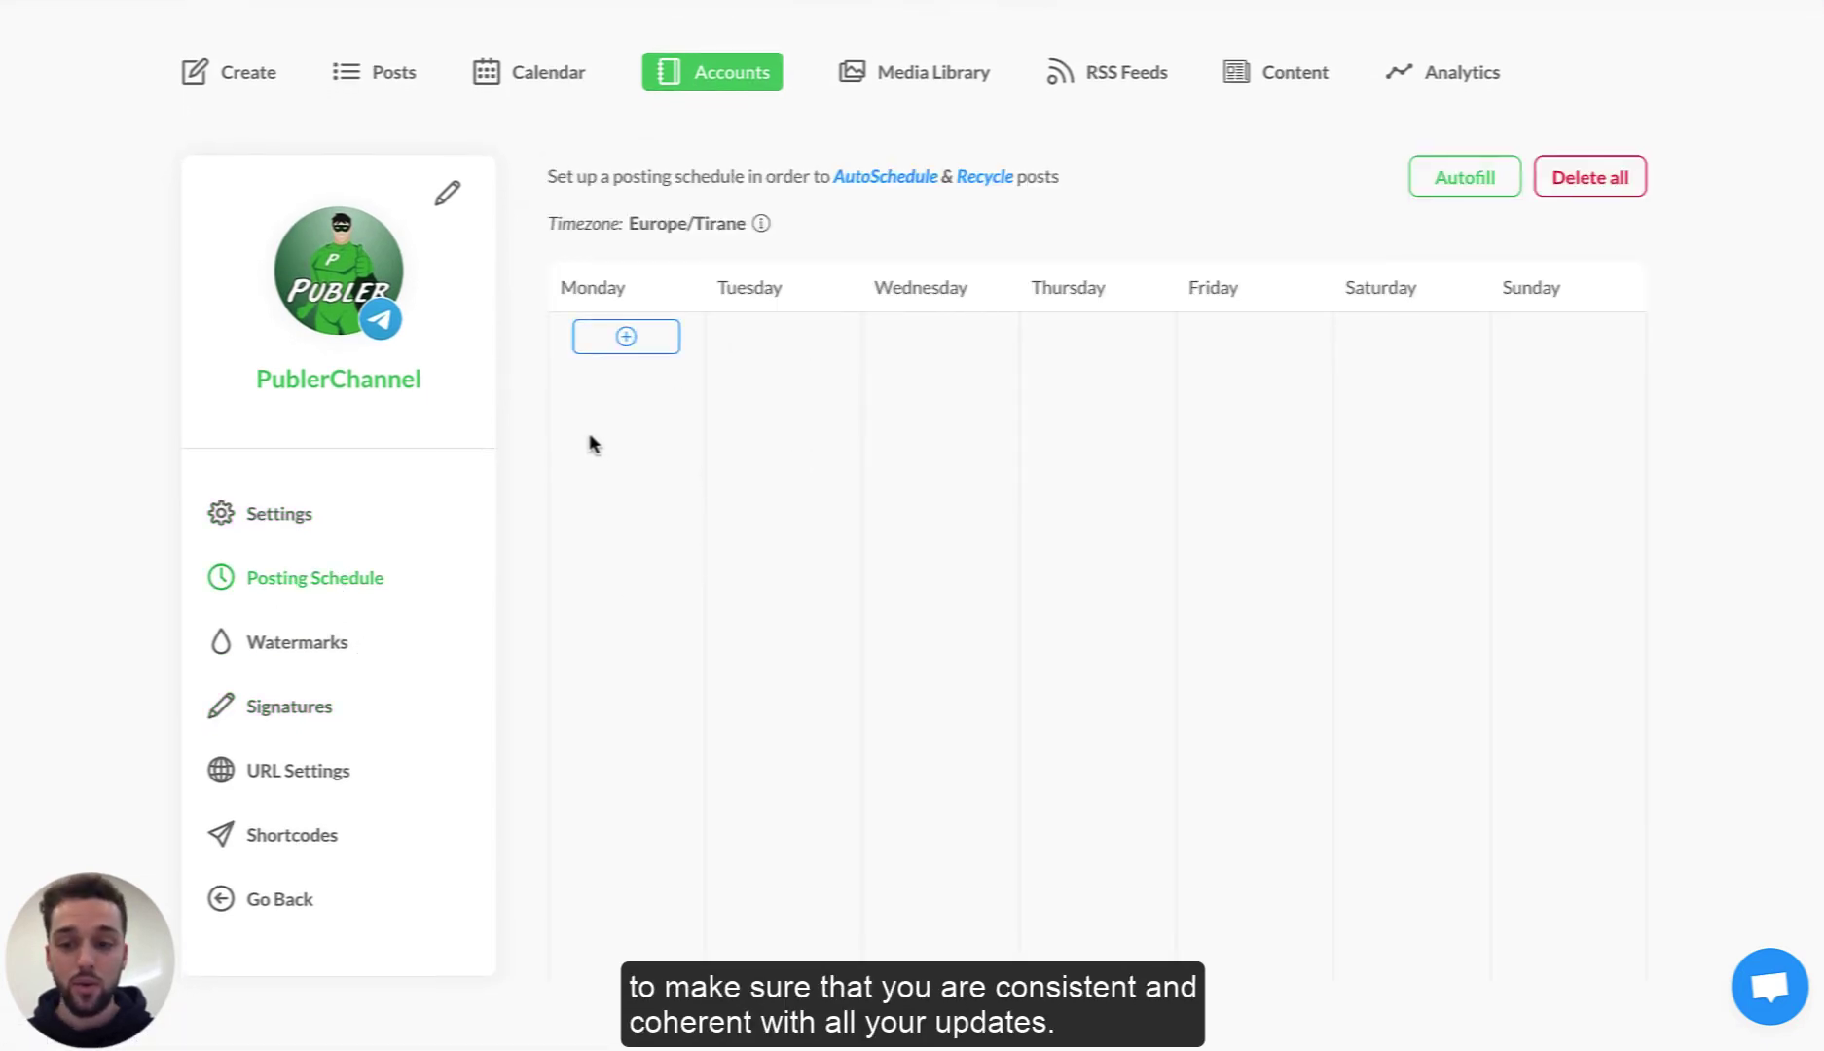
click(294, 642)
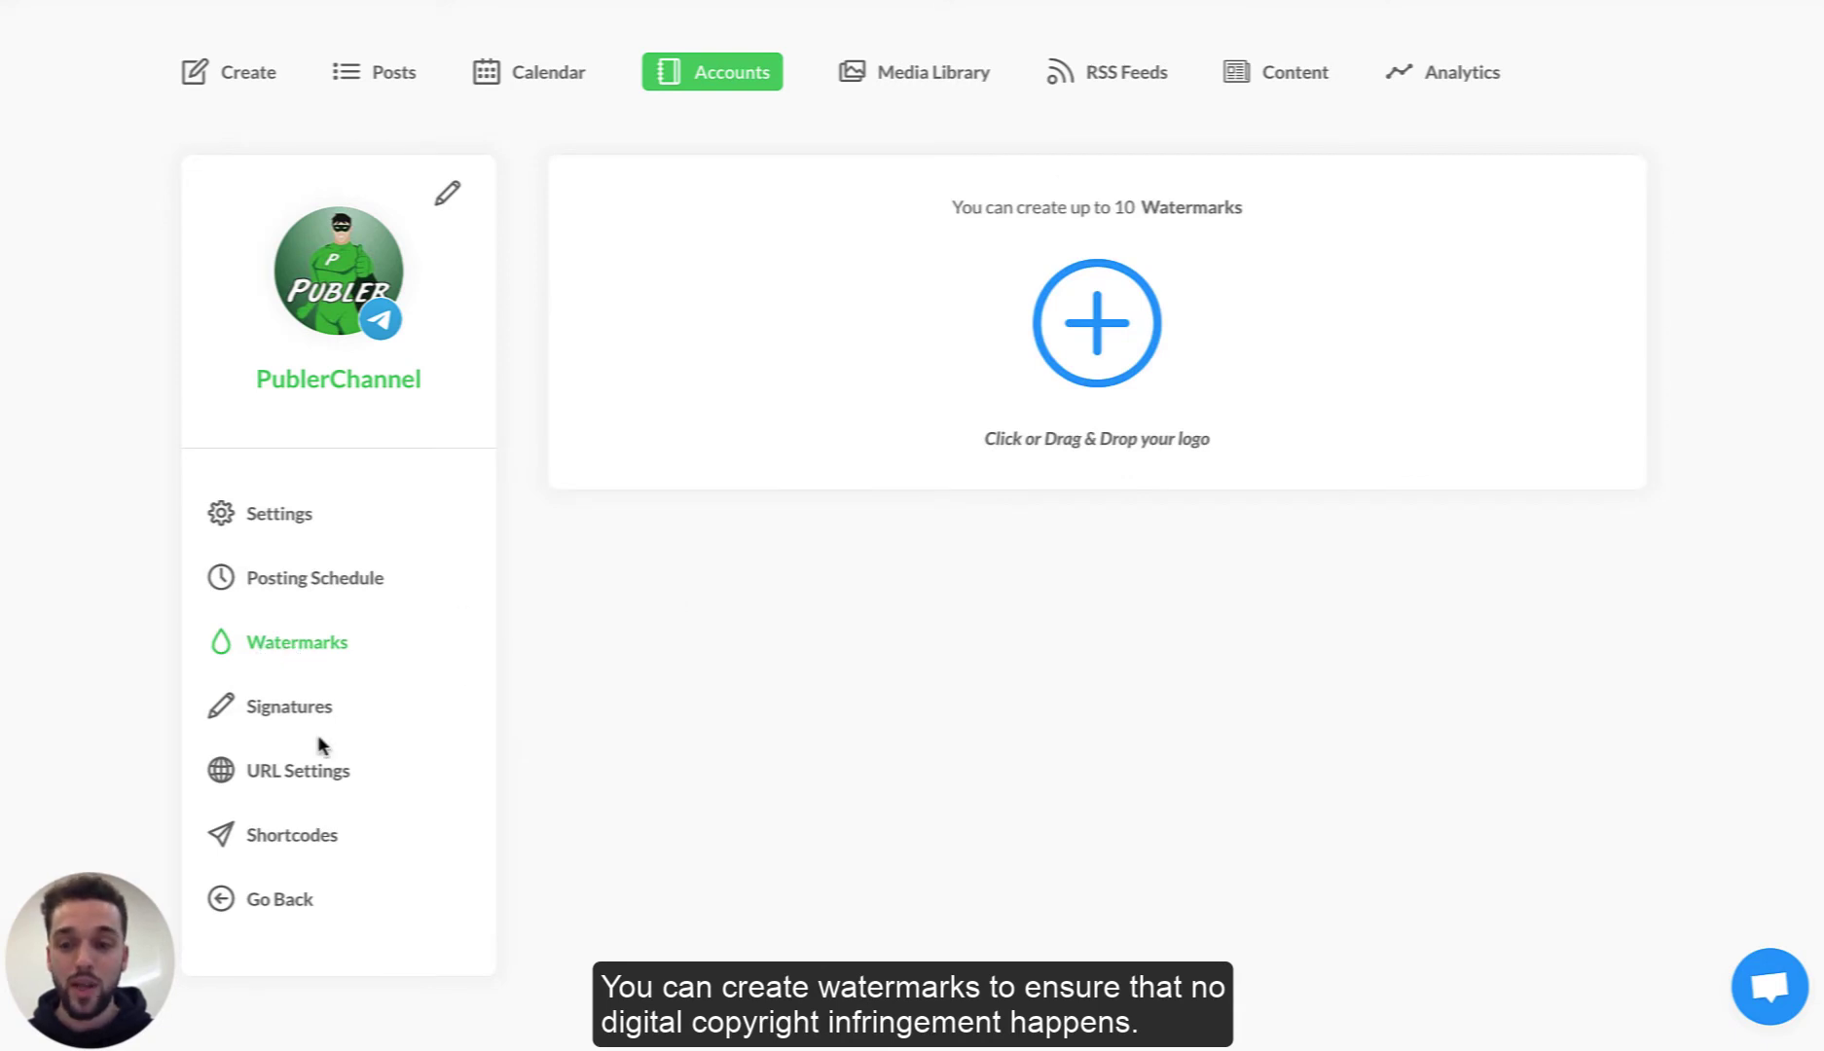
click(287, 705)
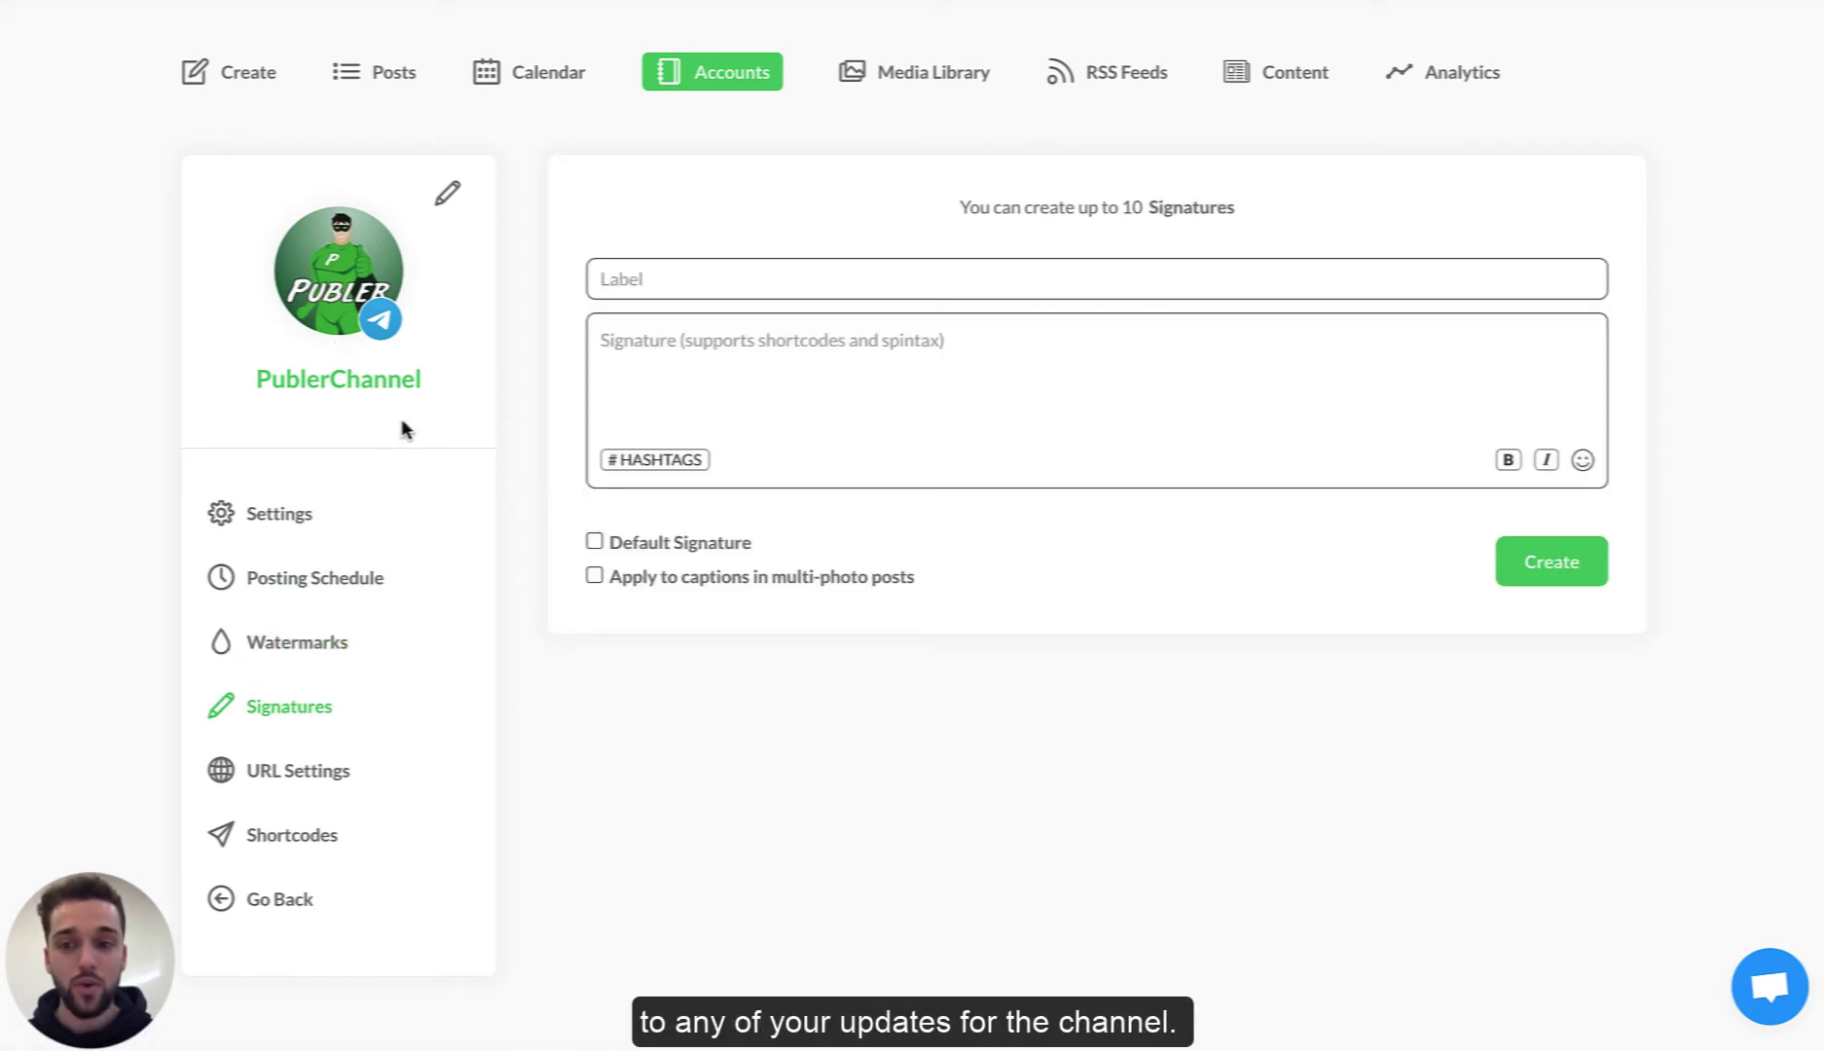
click(282, 776)
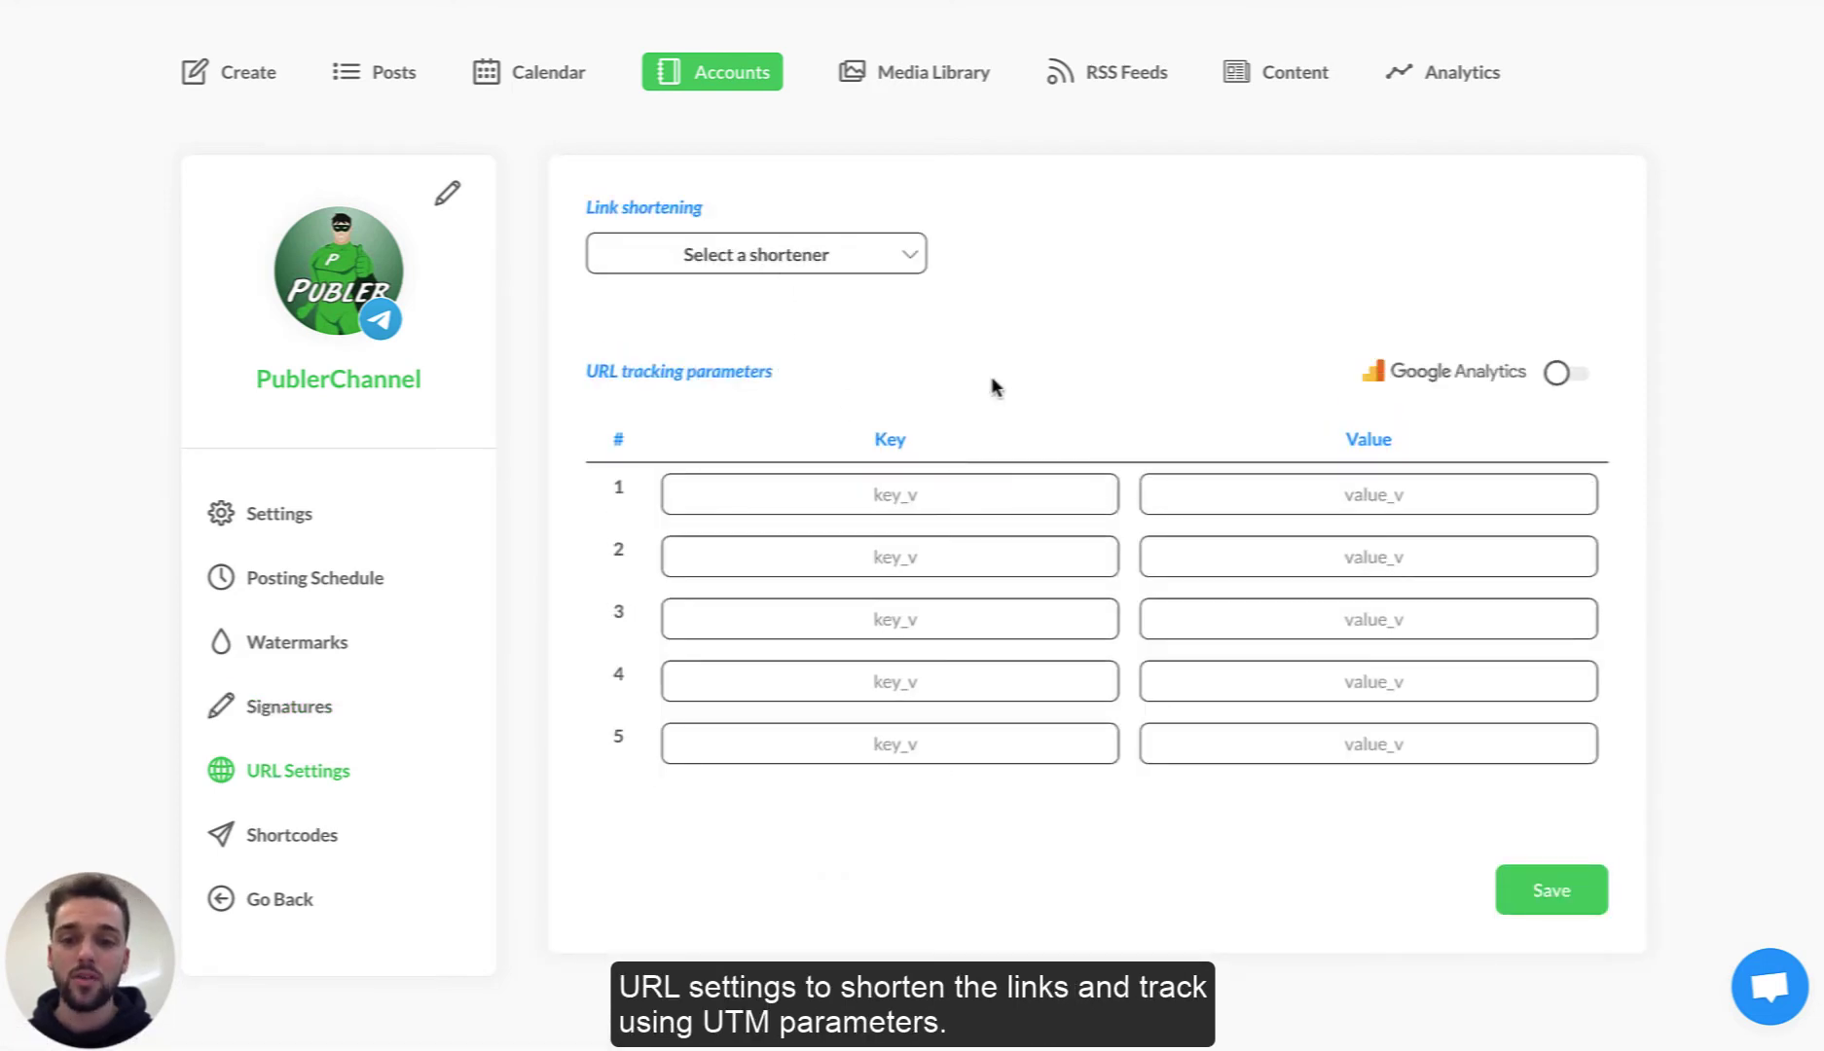
click(313, 828)
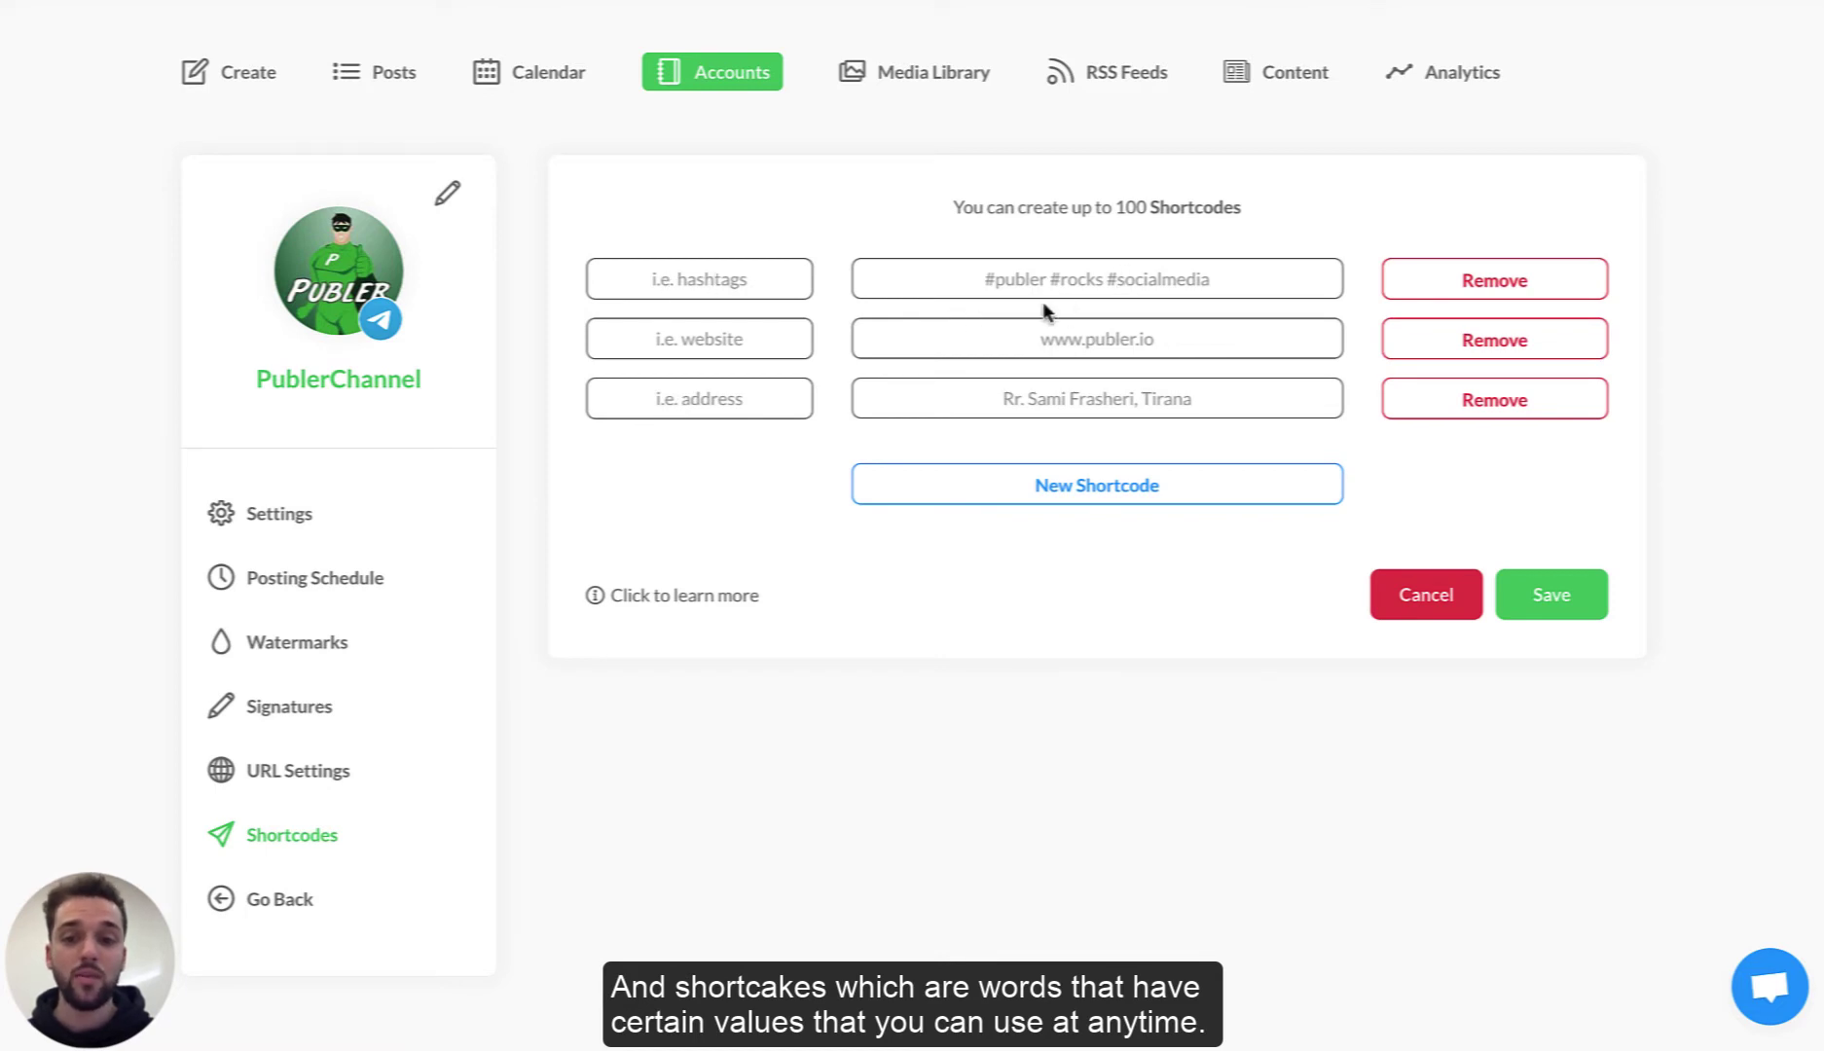
Return to the post creation page, then start connecting a new Telegram account from the accounts page
click(255, 75)
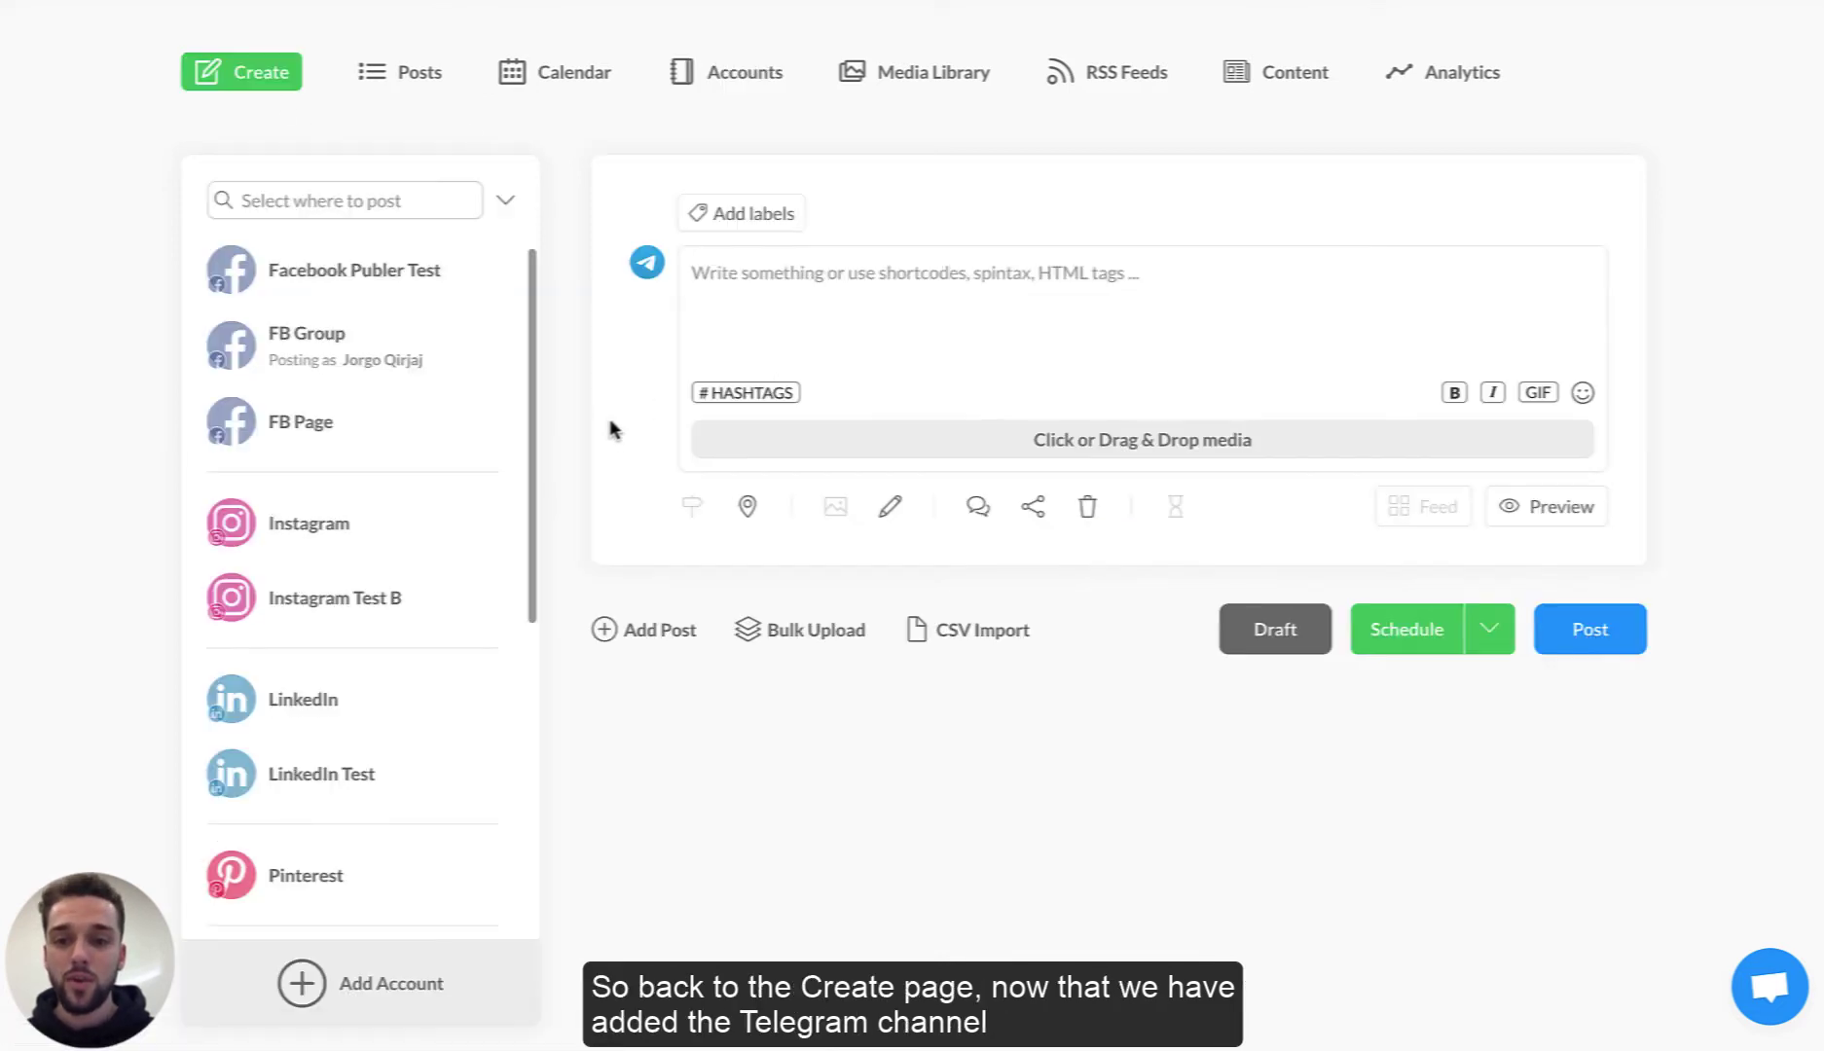
scroll(610, 423, up, 1)
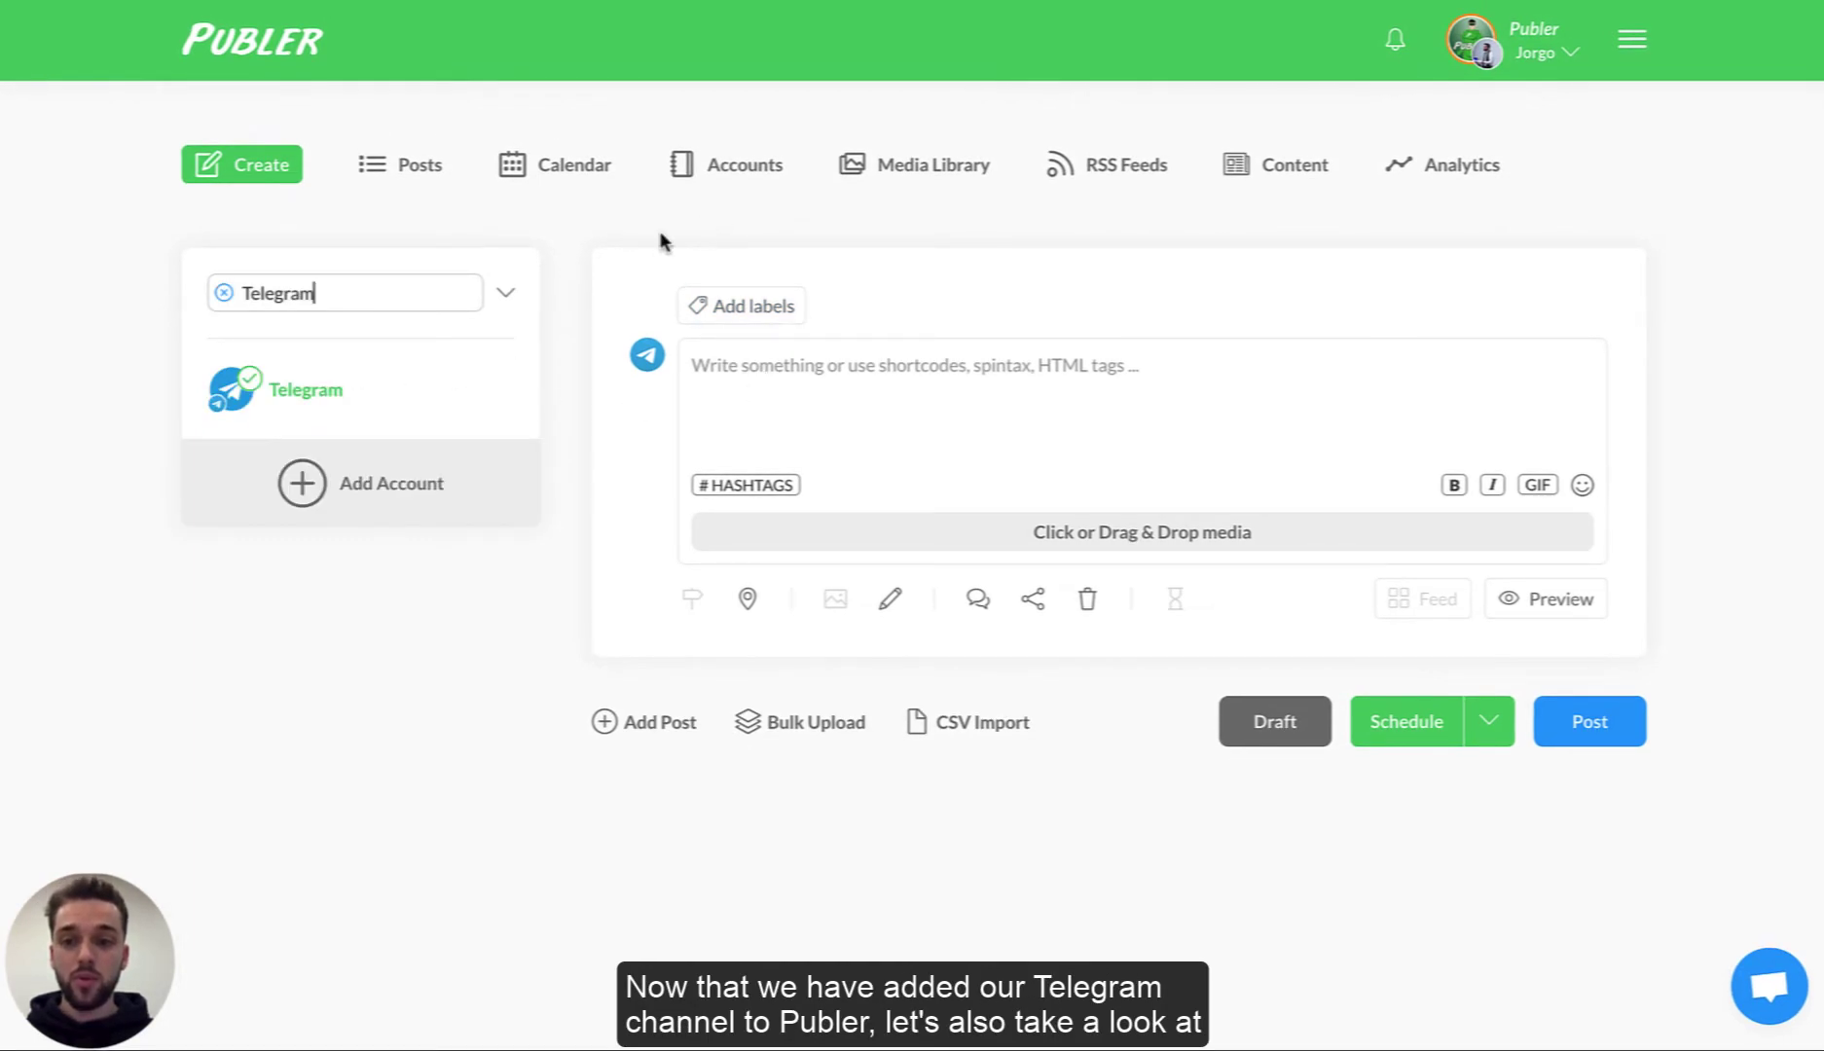
click(730, 164)
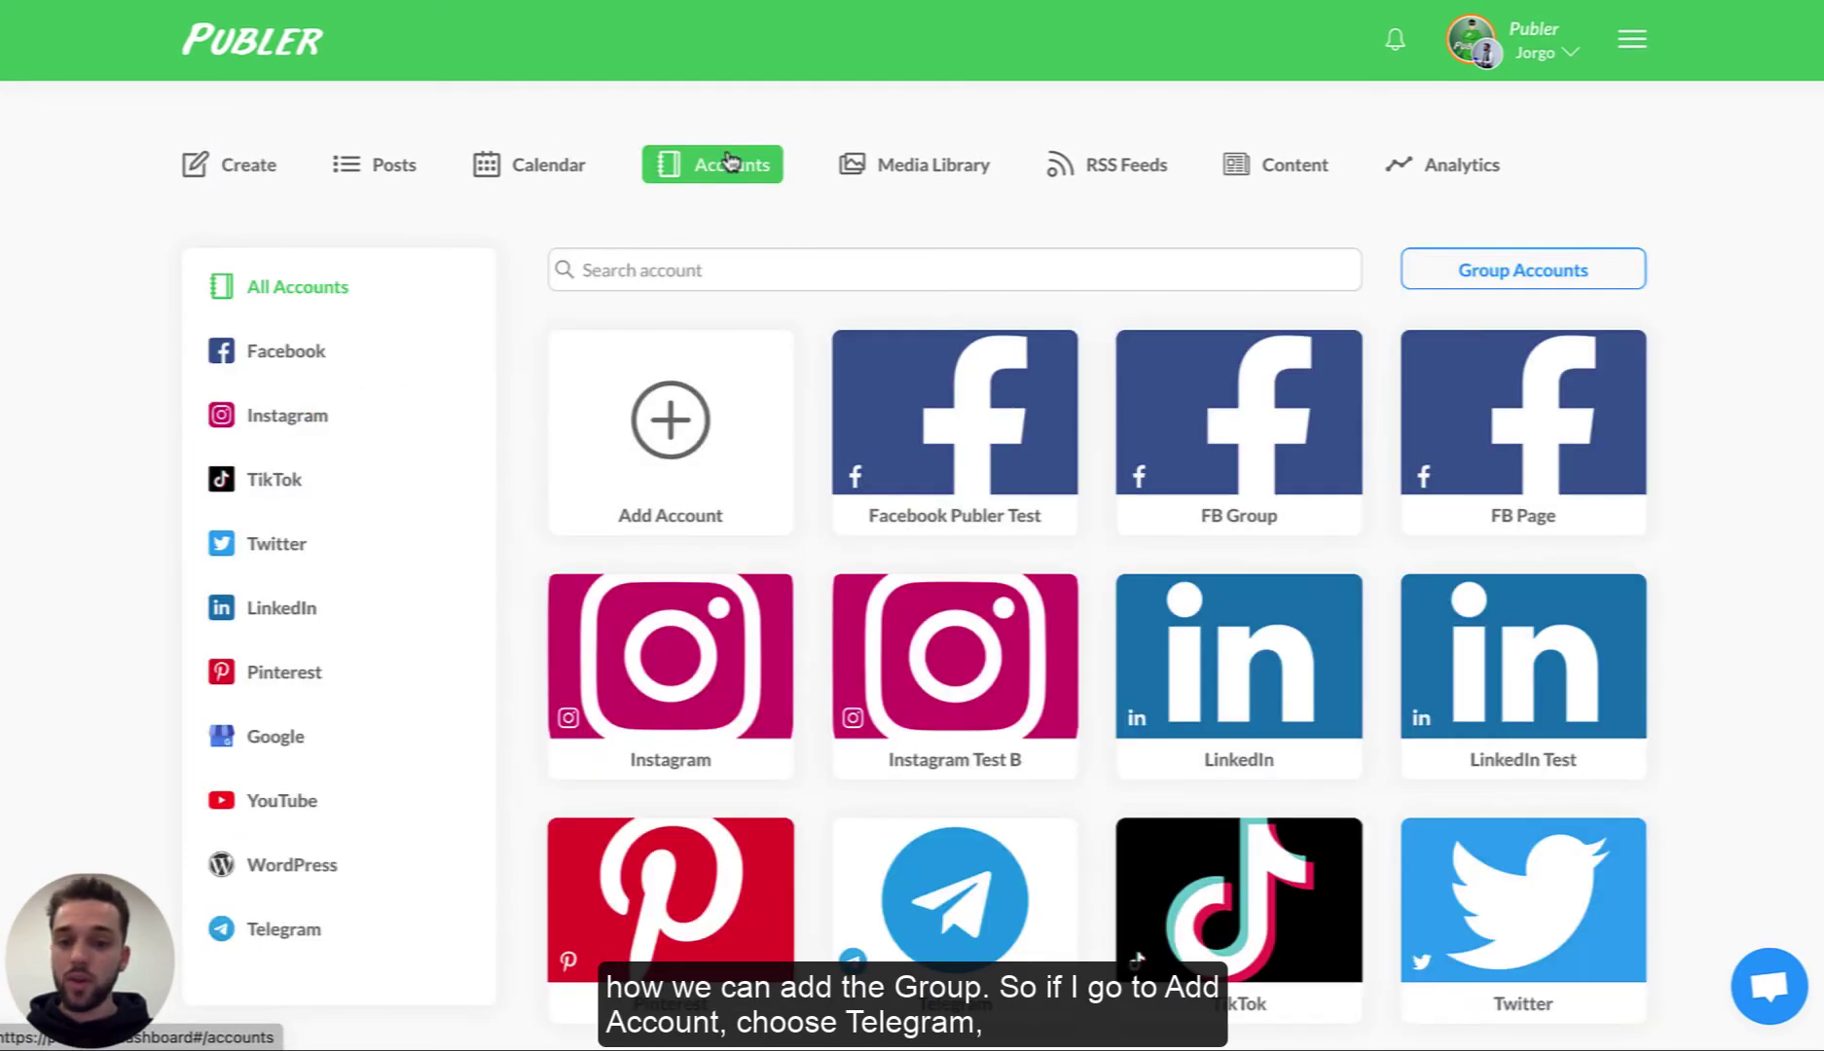
click(676, 442)
scroll(733, 761, down, 3)
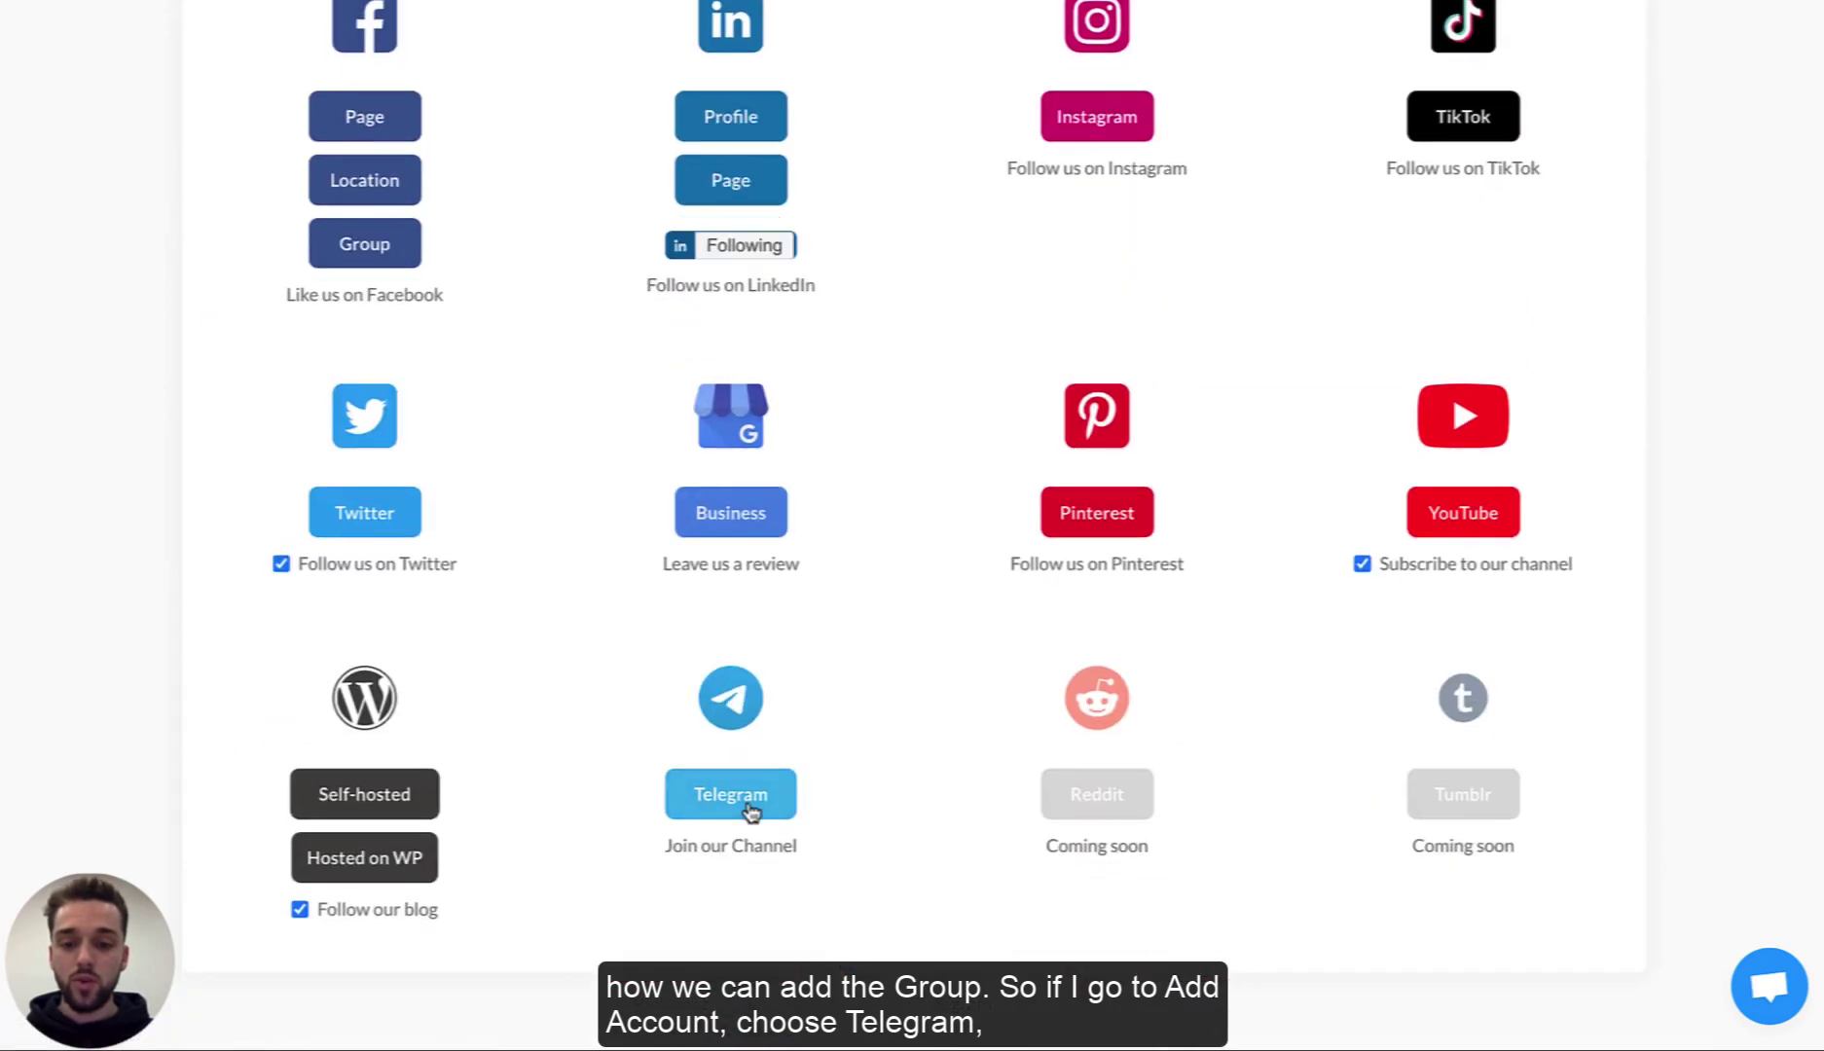
click(750, 808)
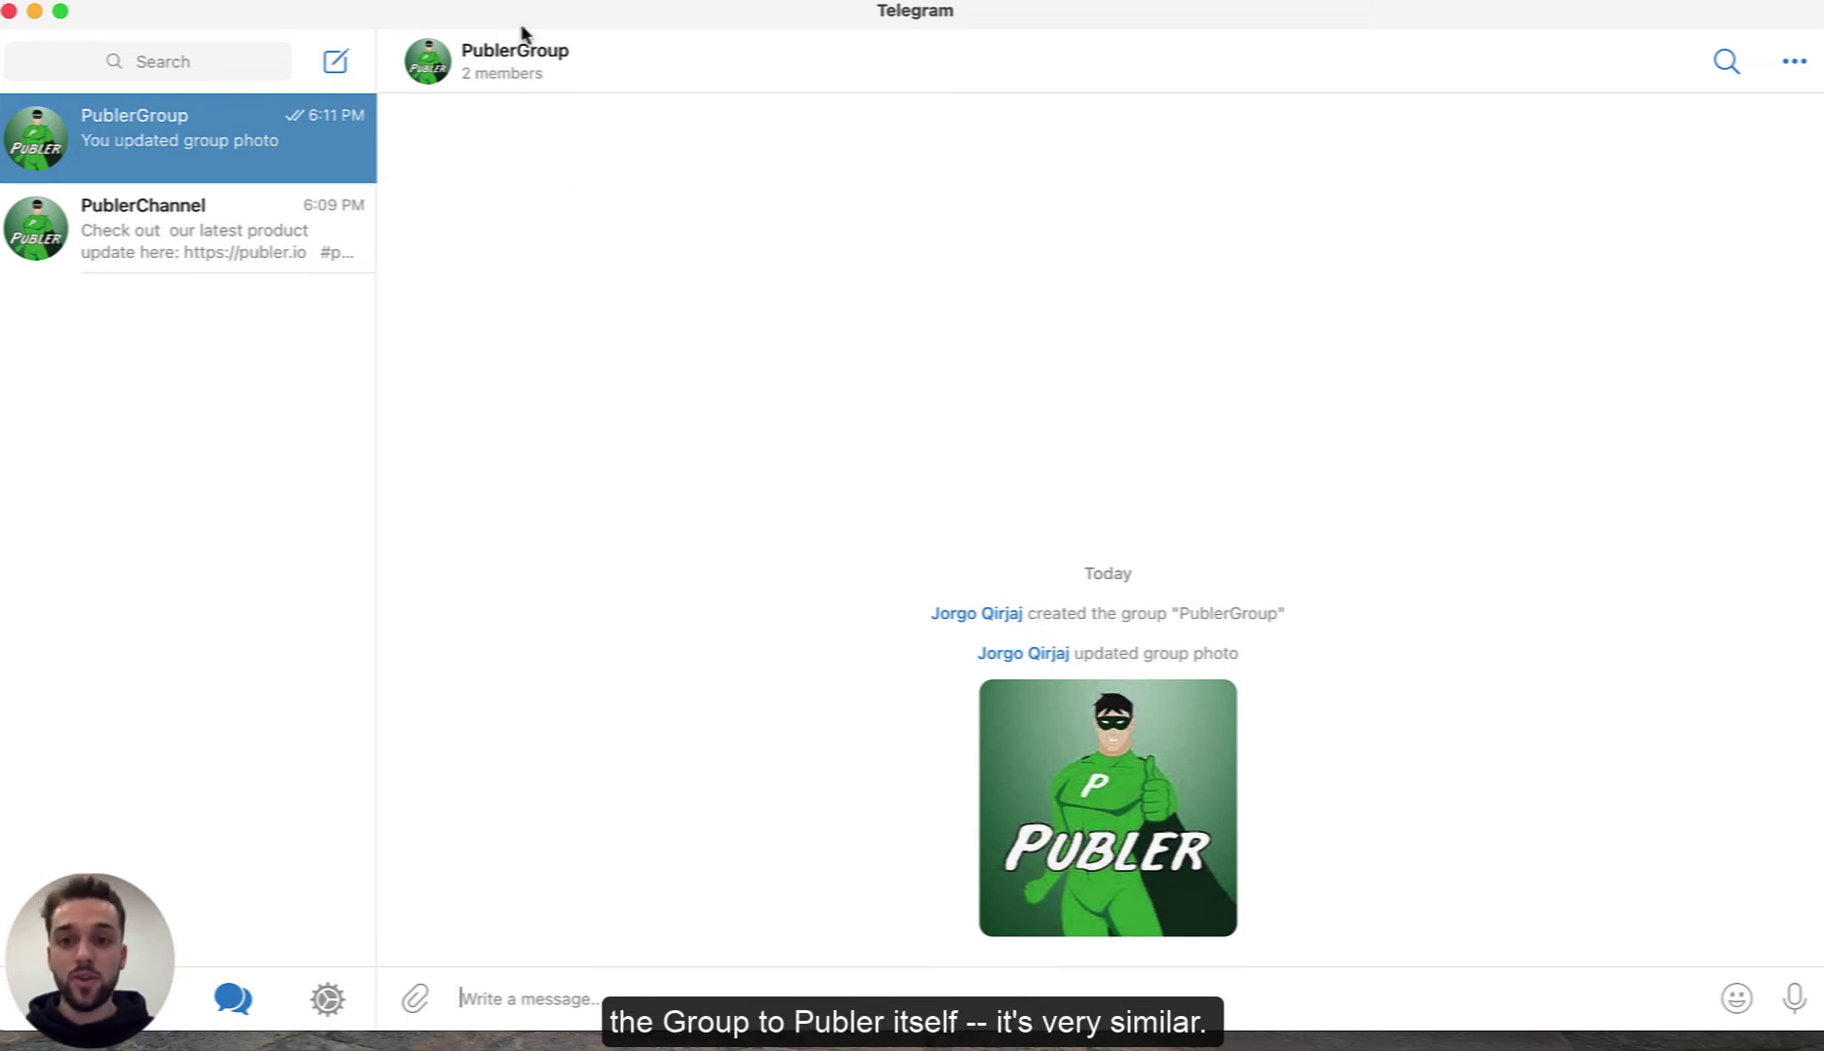
Switch to Telegram and make Publer Bot an administrator of PublerGroup with the custom title PublerBot and the preset permissions
click(515, 56)
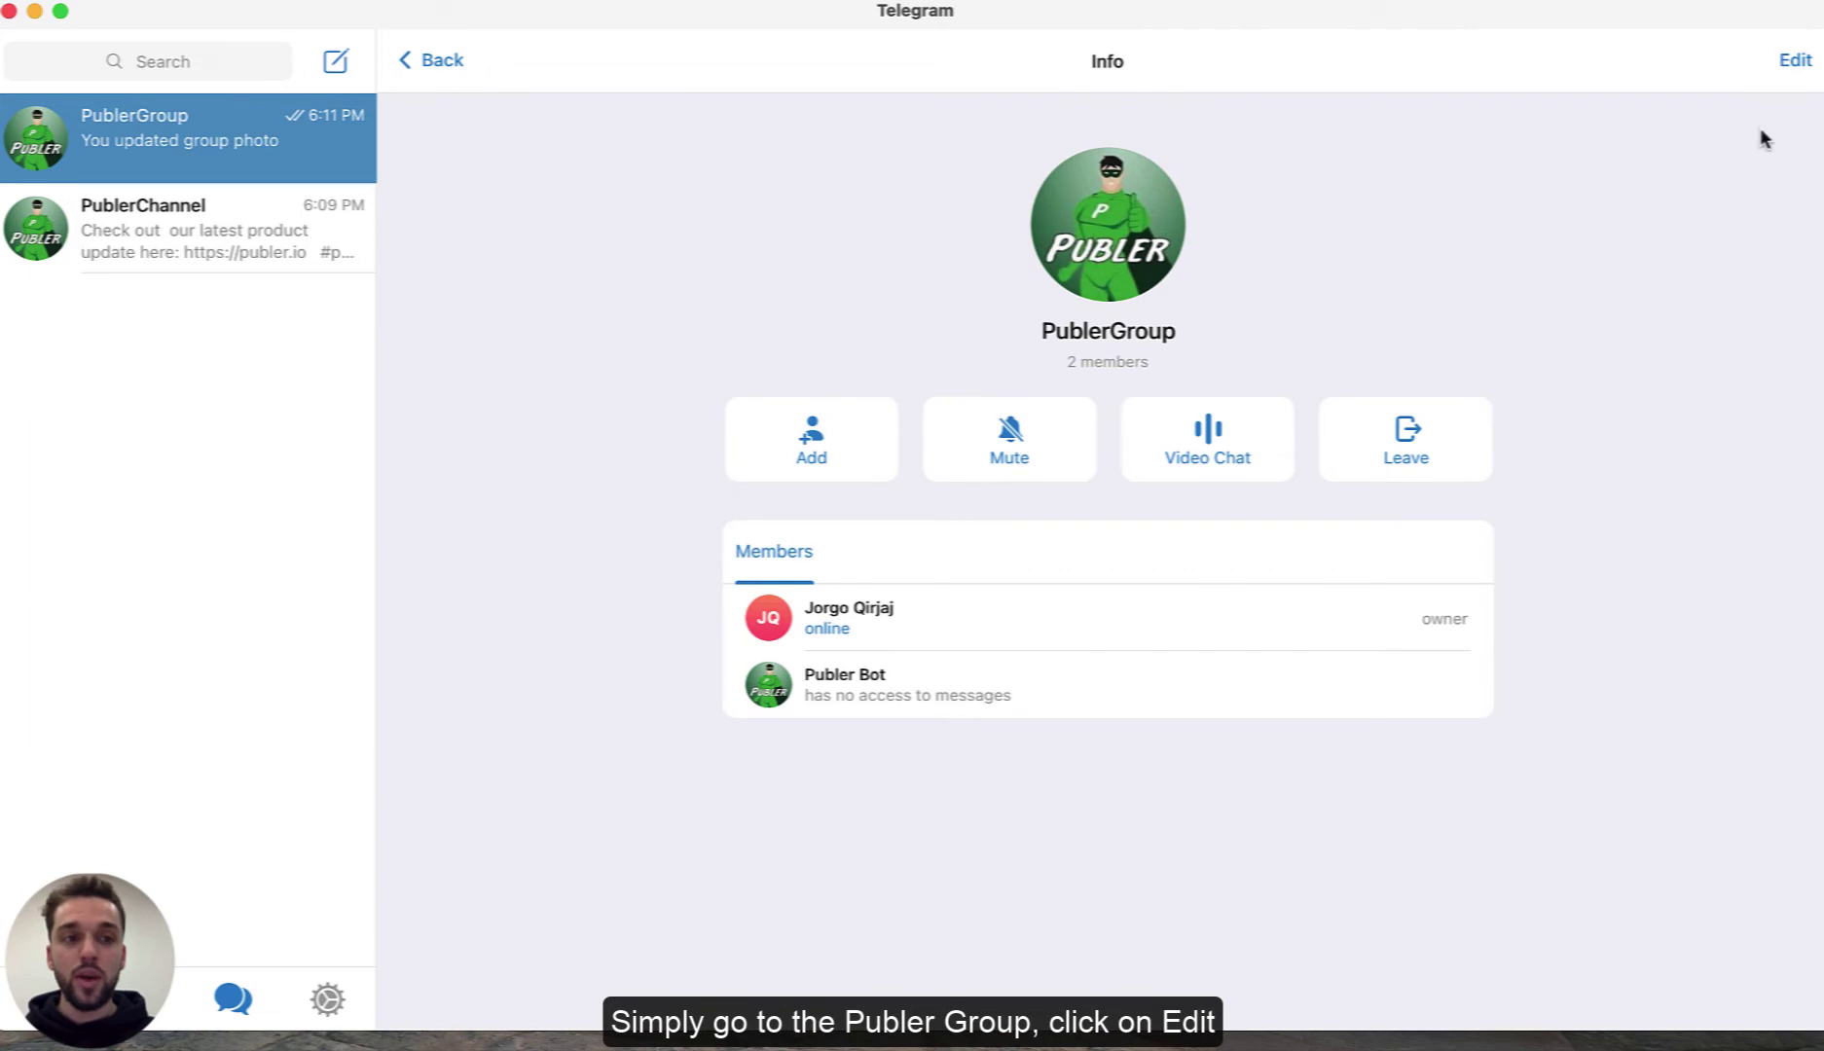
click(1796, 64)
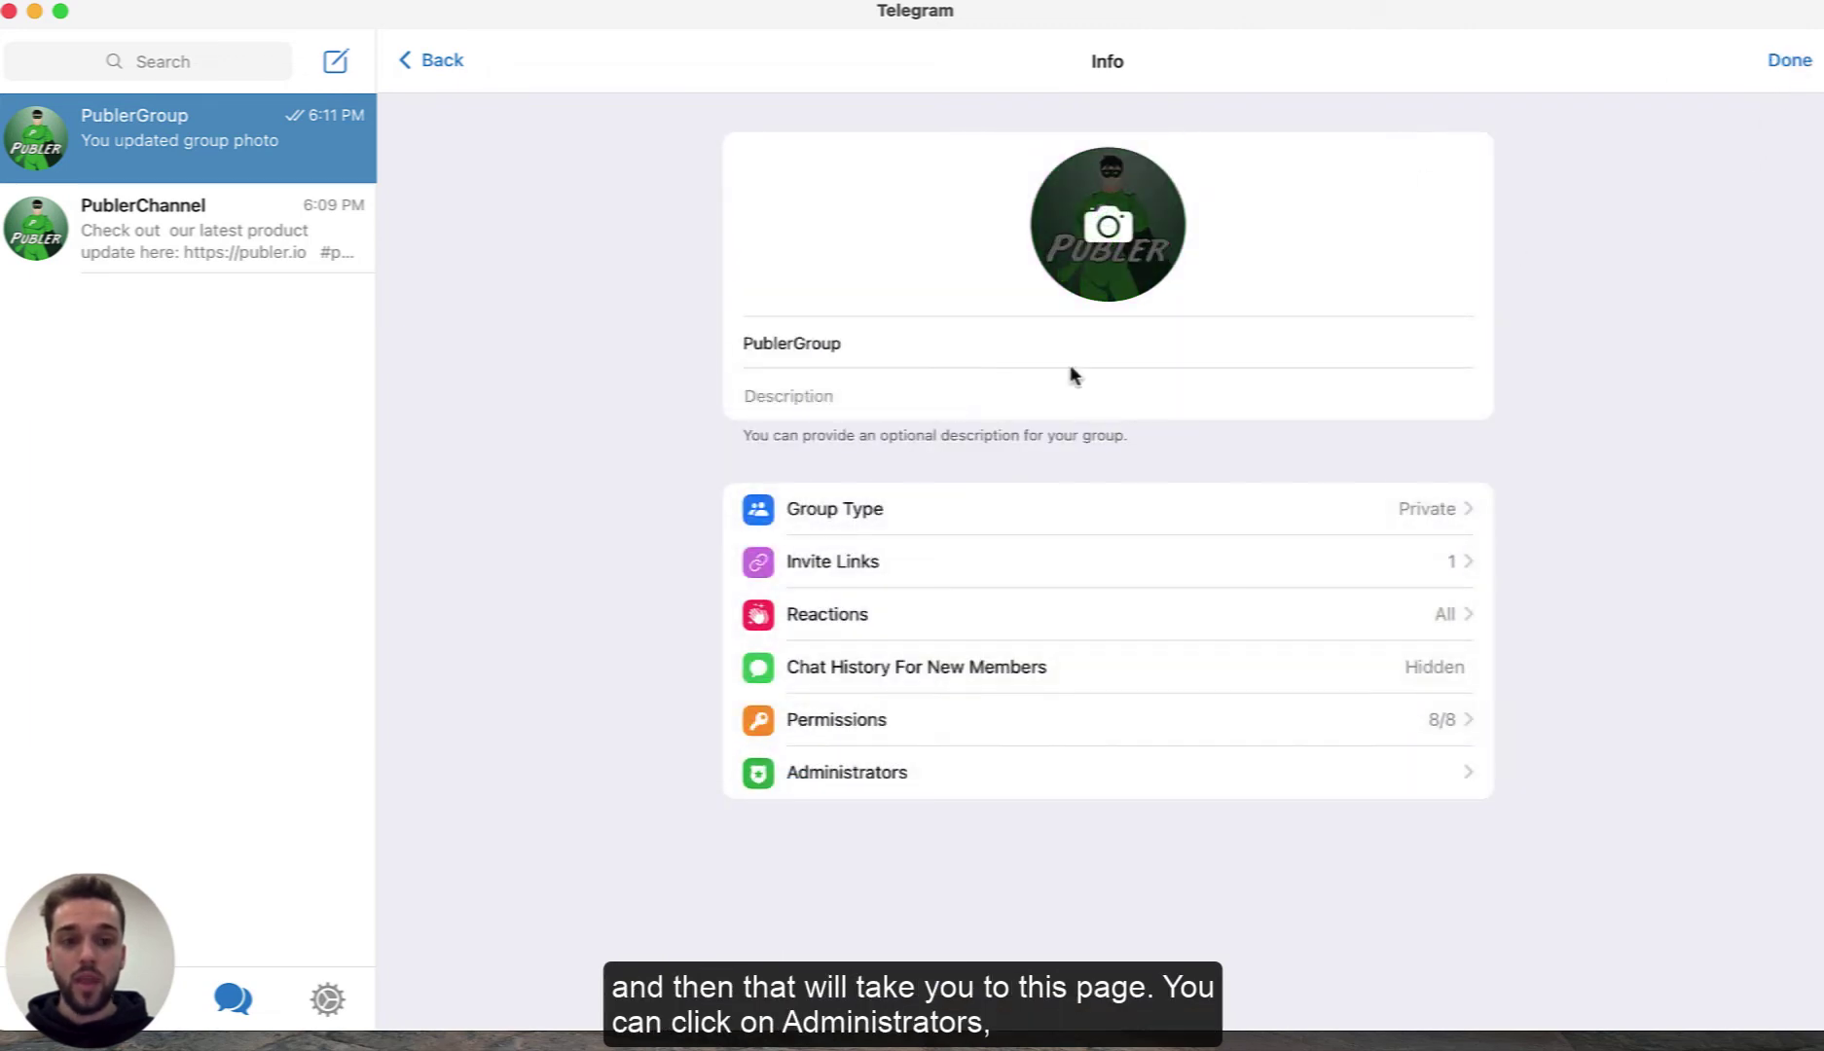
click(974, 775)
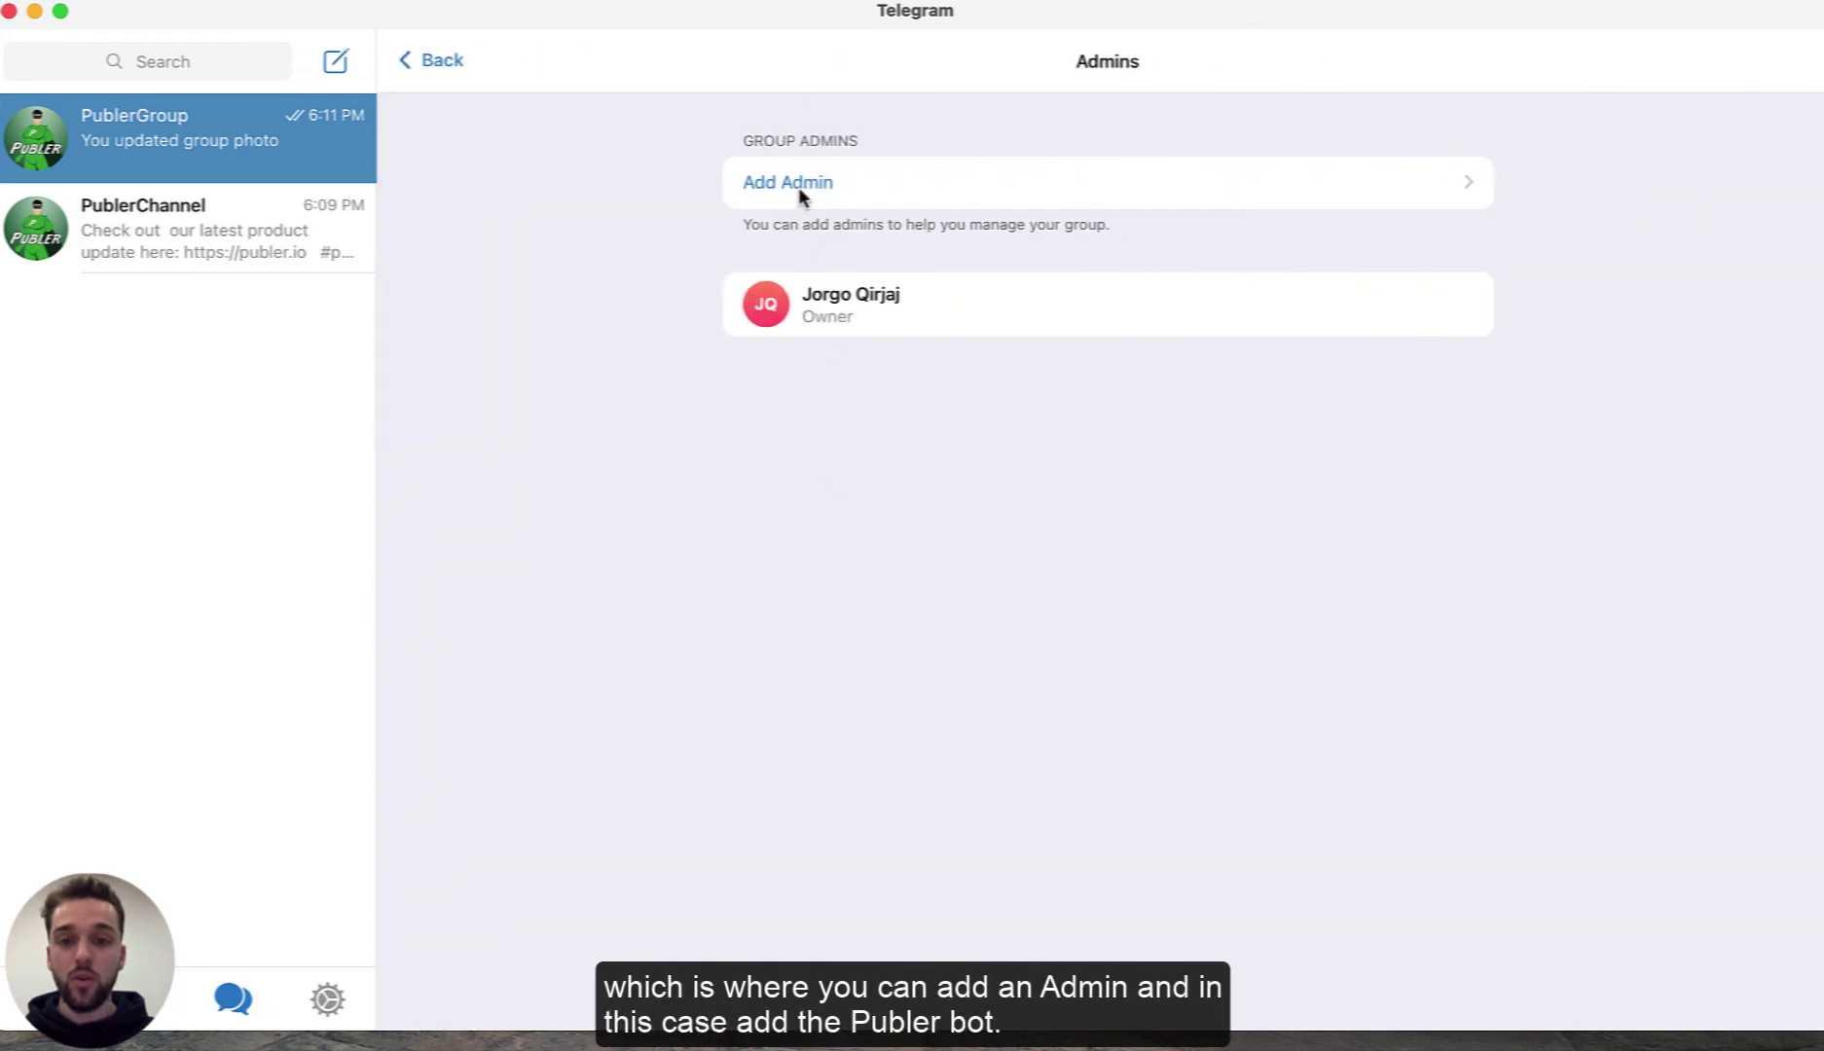
click(833, 187)
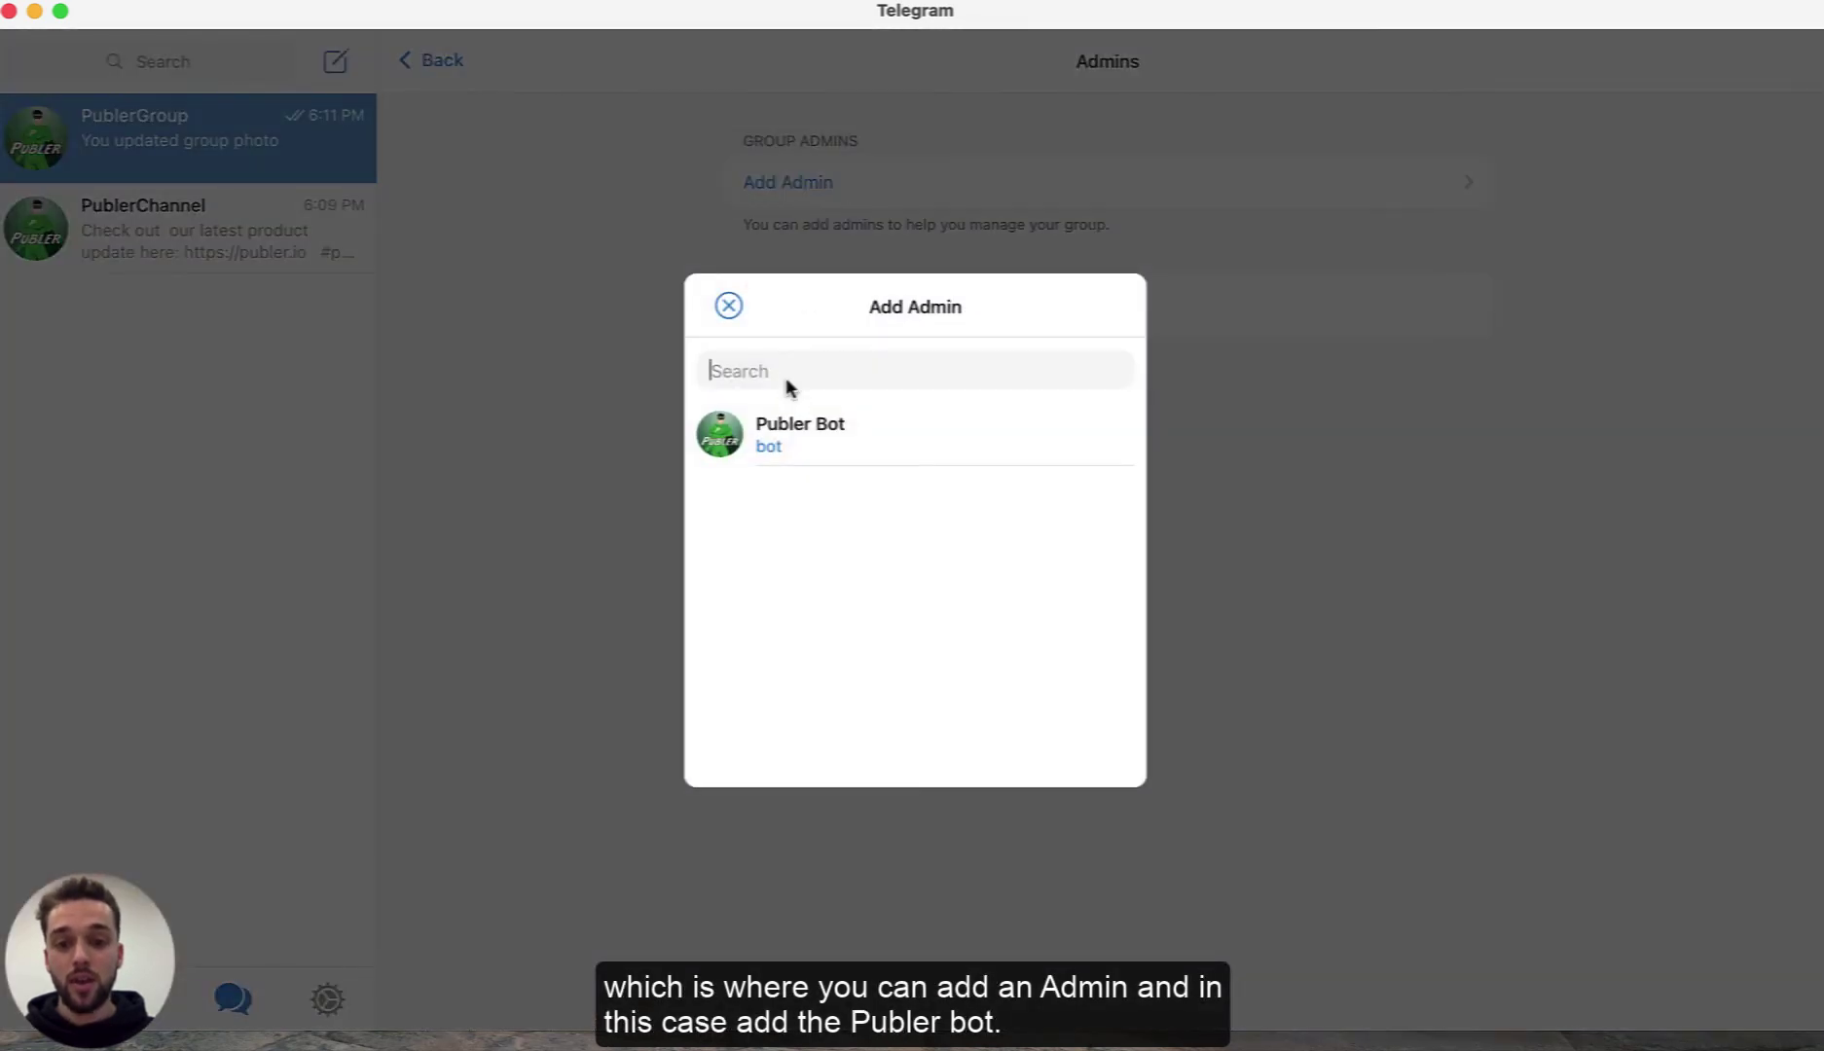
text(Publer)
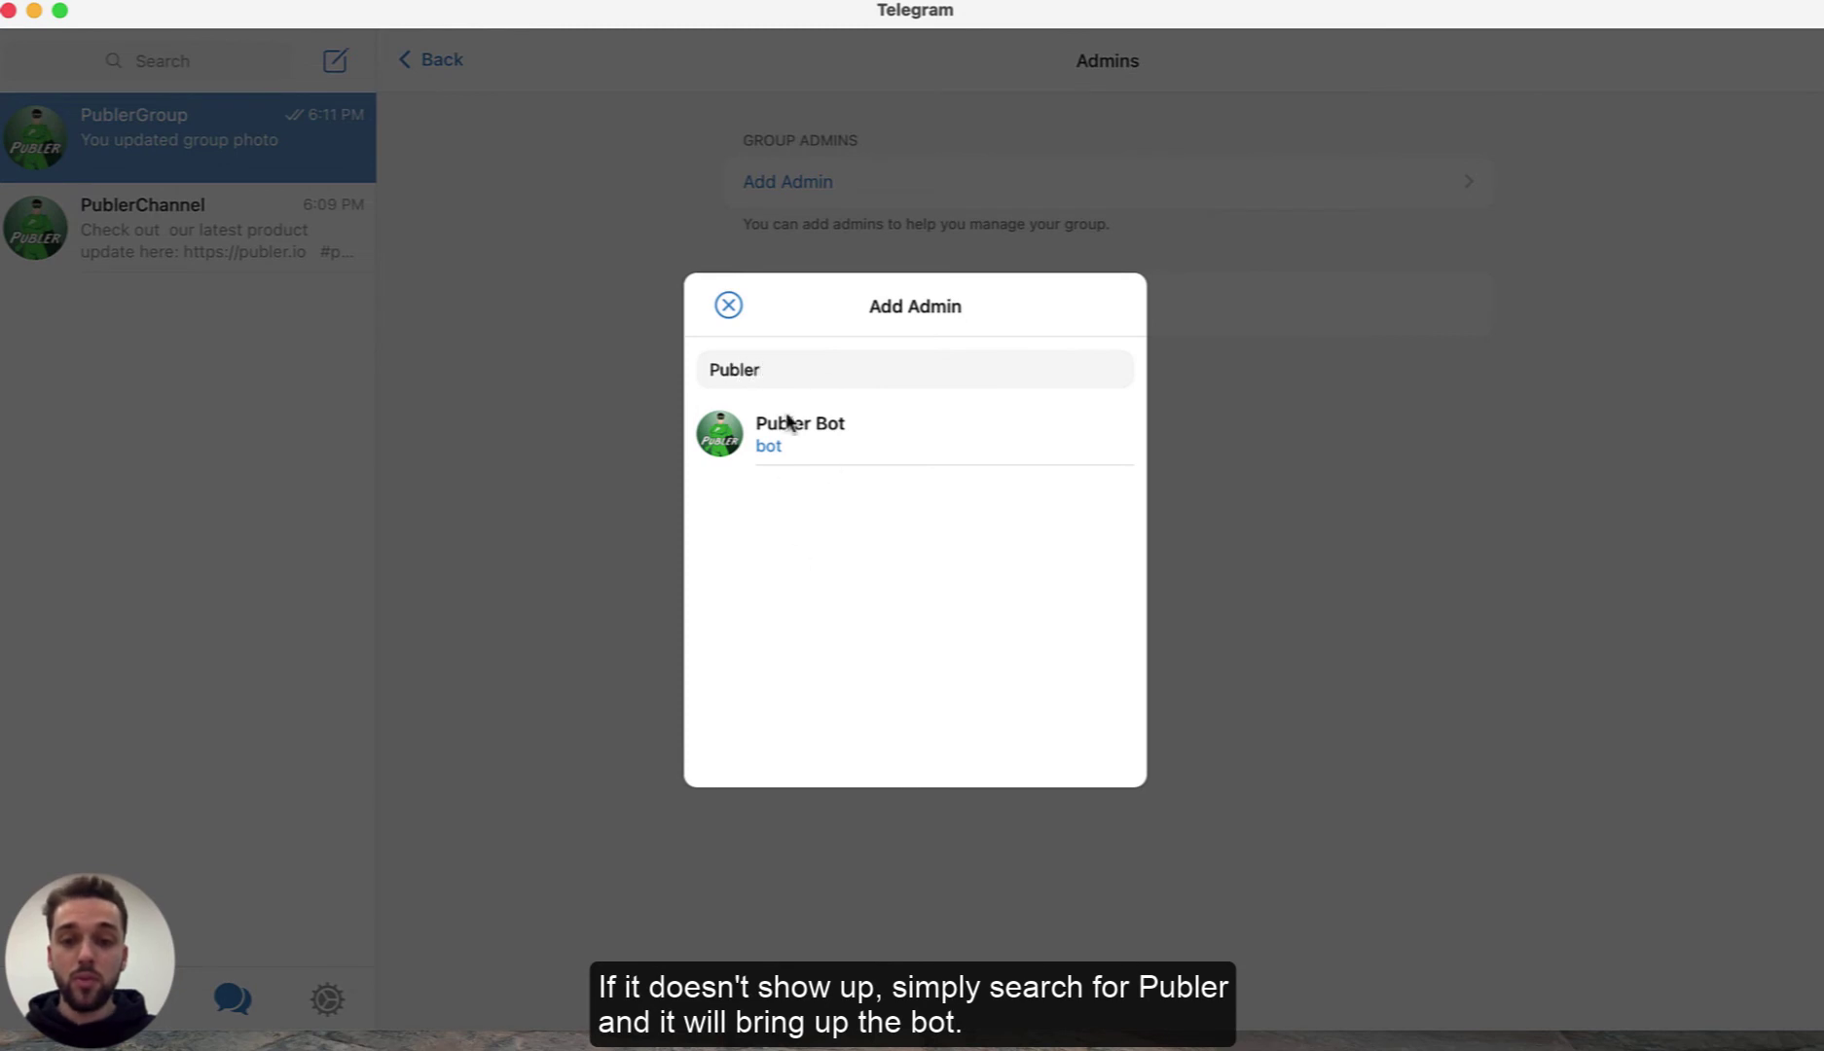
click(767, 420)
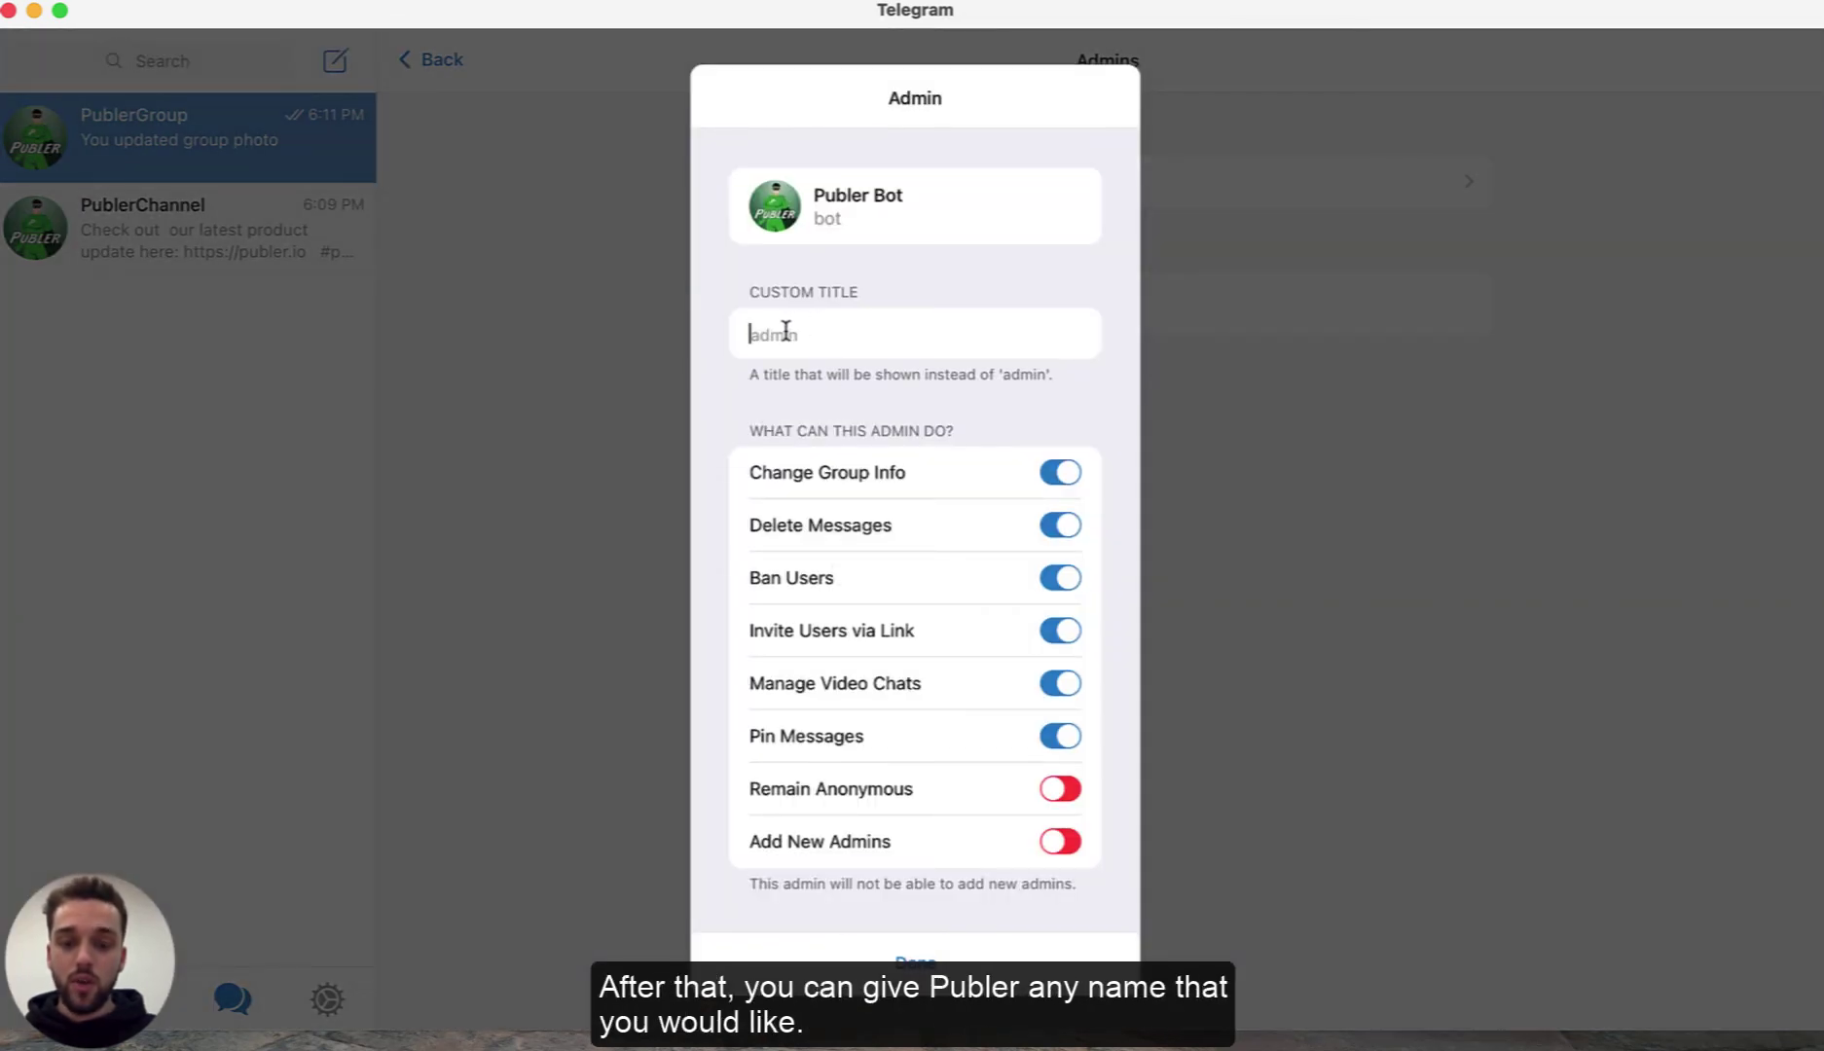
text(PublerBot)
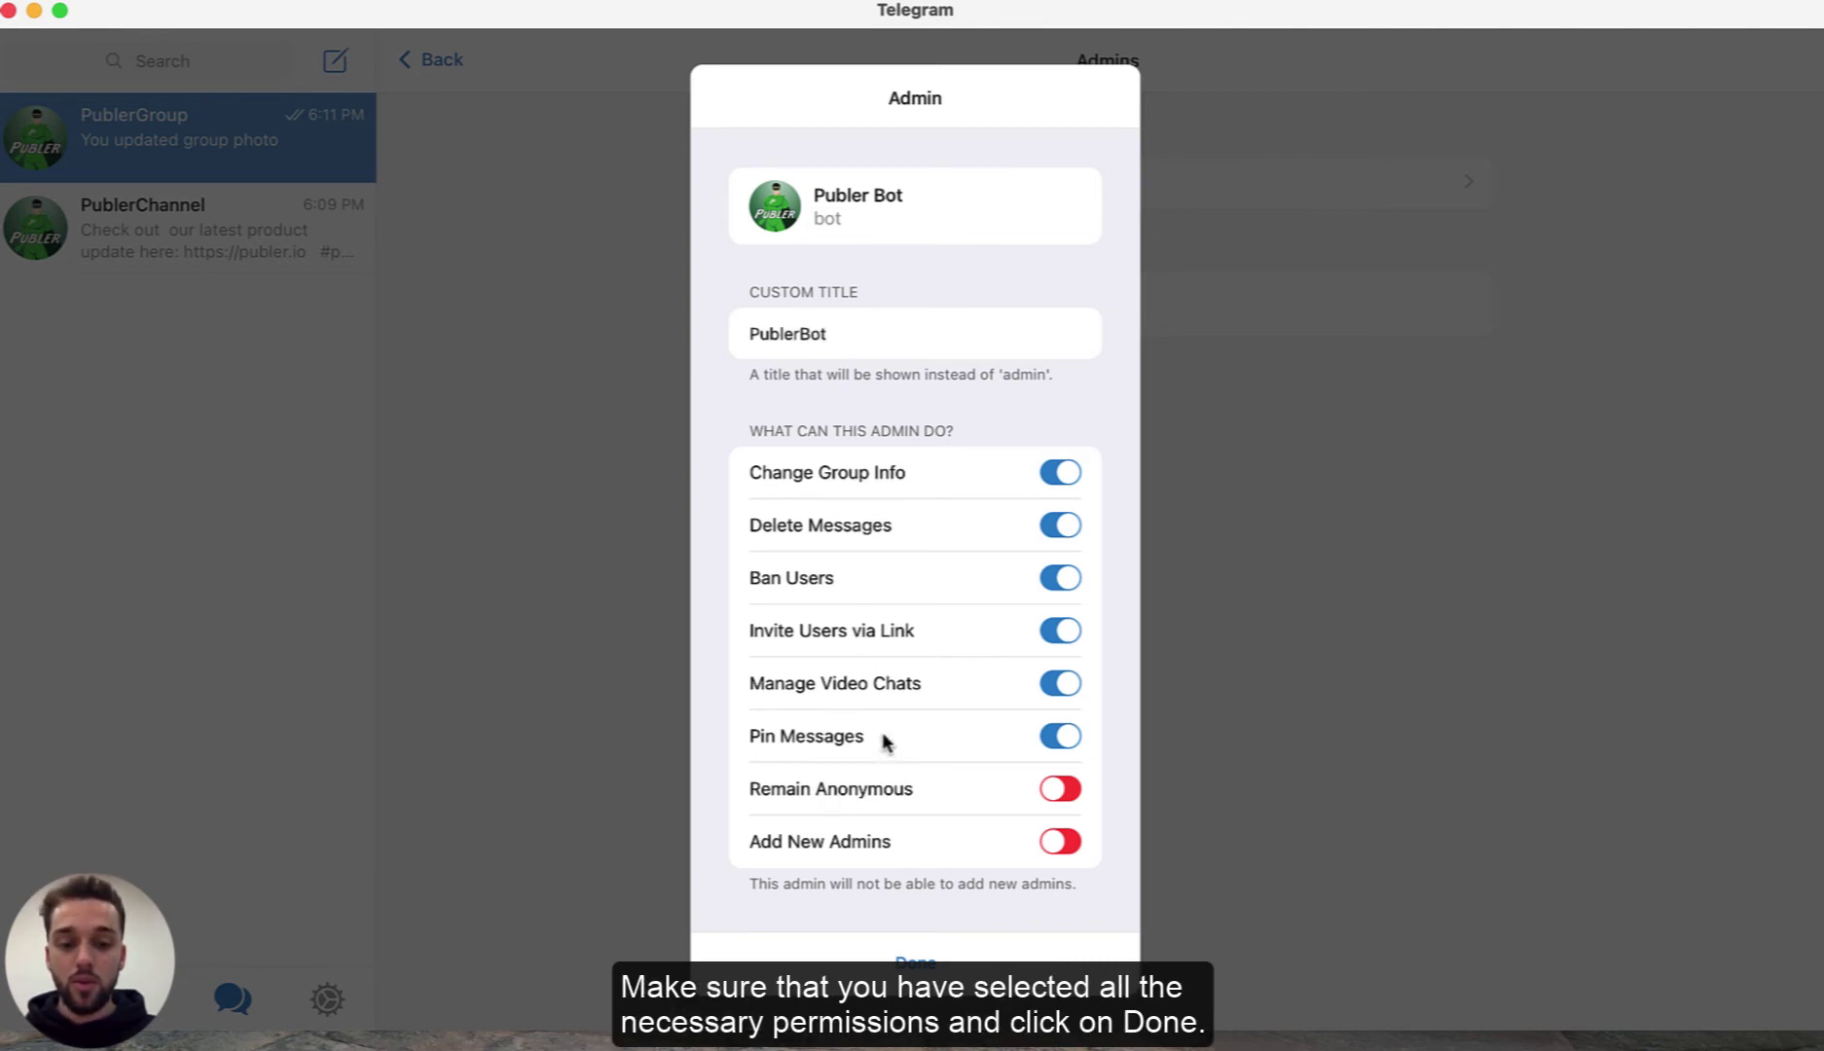
click(910, 963)
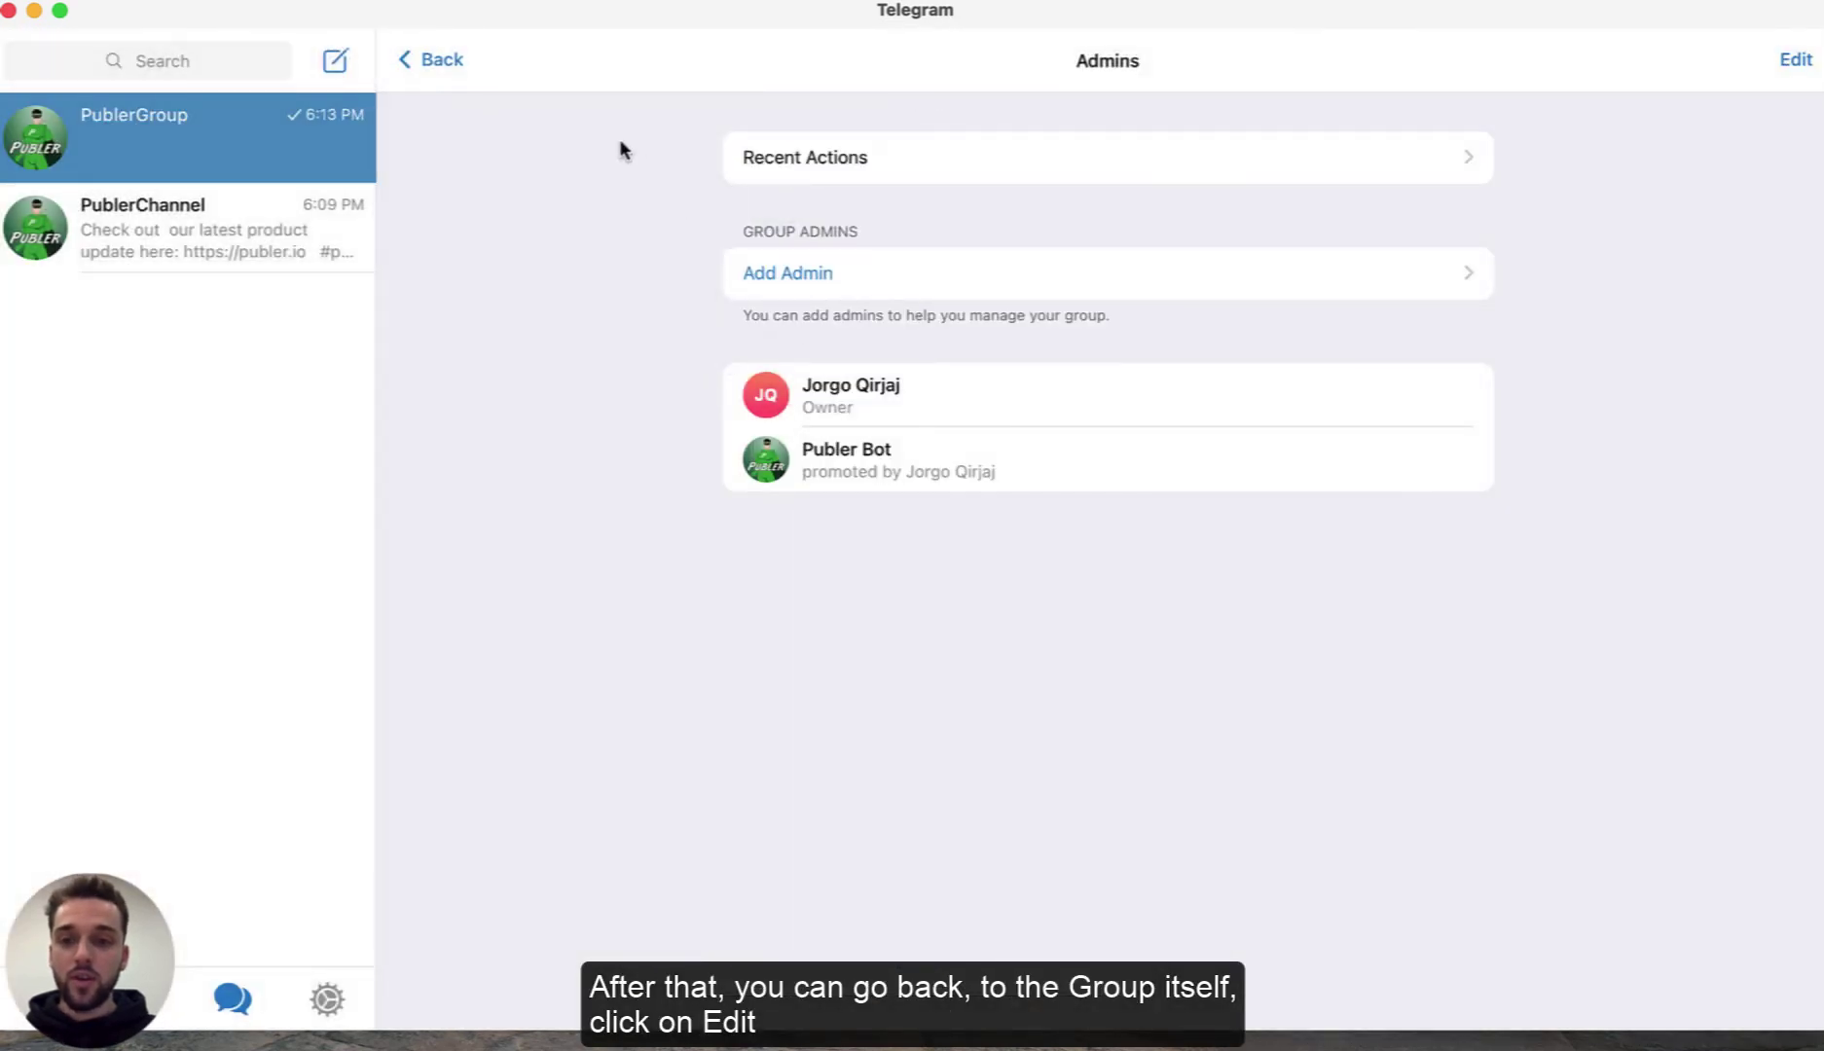
Reopen PublerGroup's info for editing, check its group type, and copy the invite link created by Publer Bot
click(440, 61)
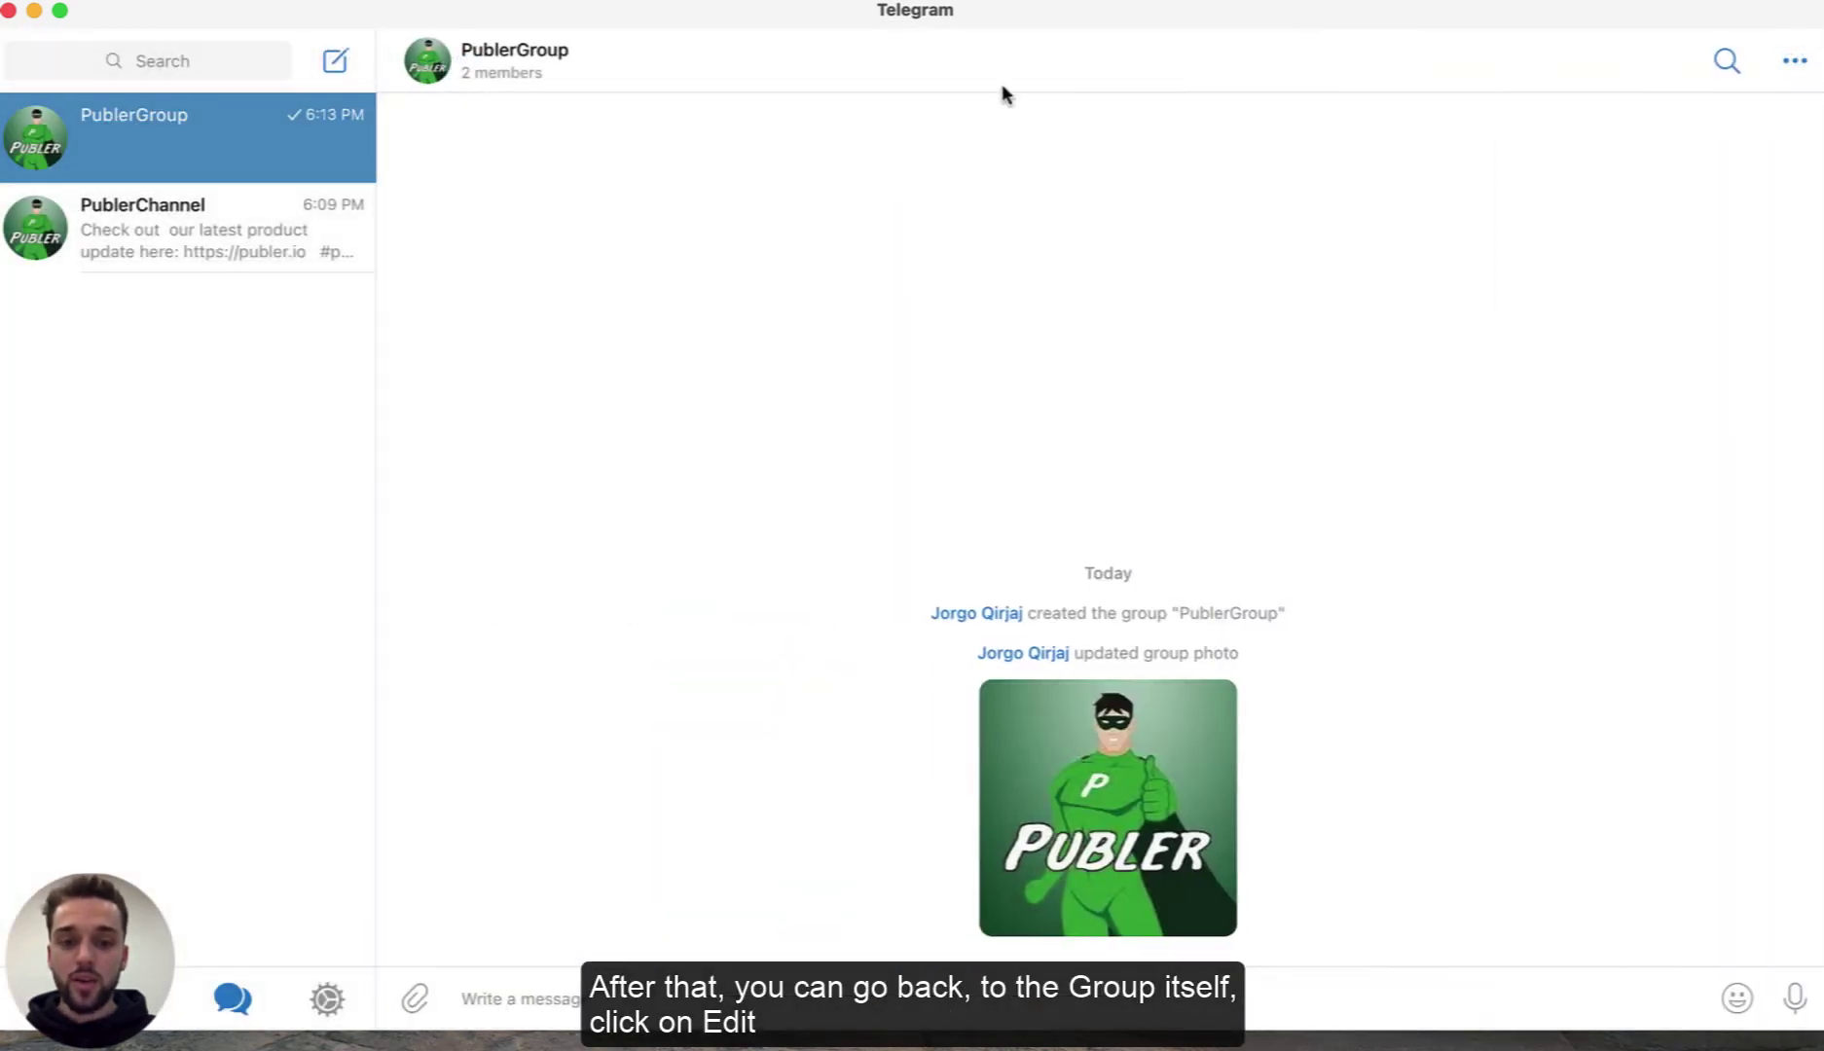
click(510, 55)
click(1793, 61)
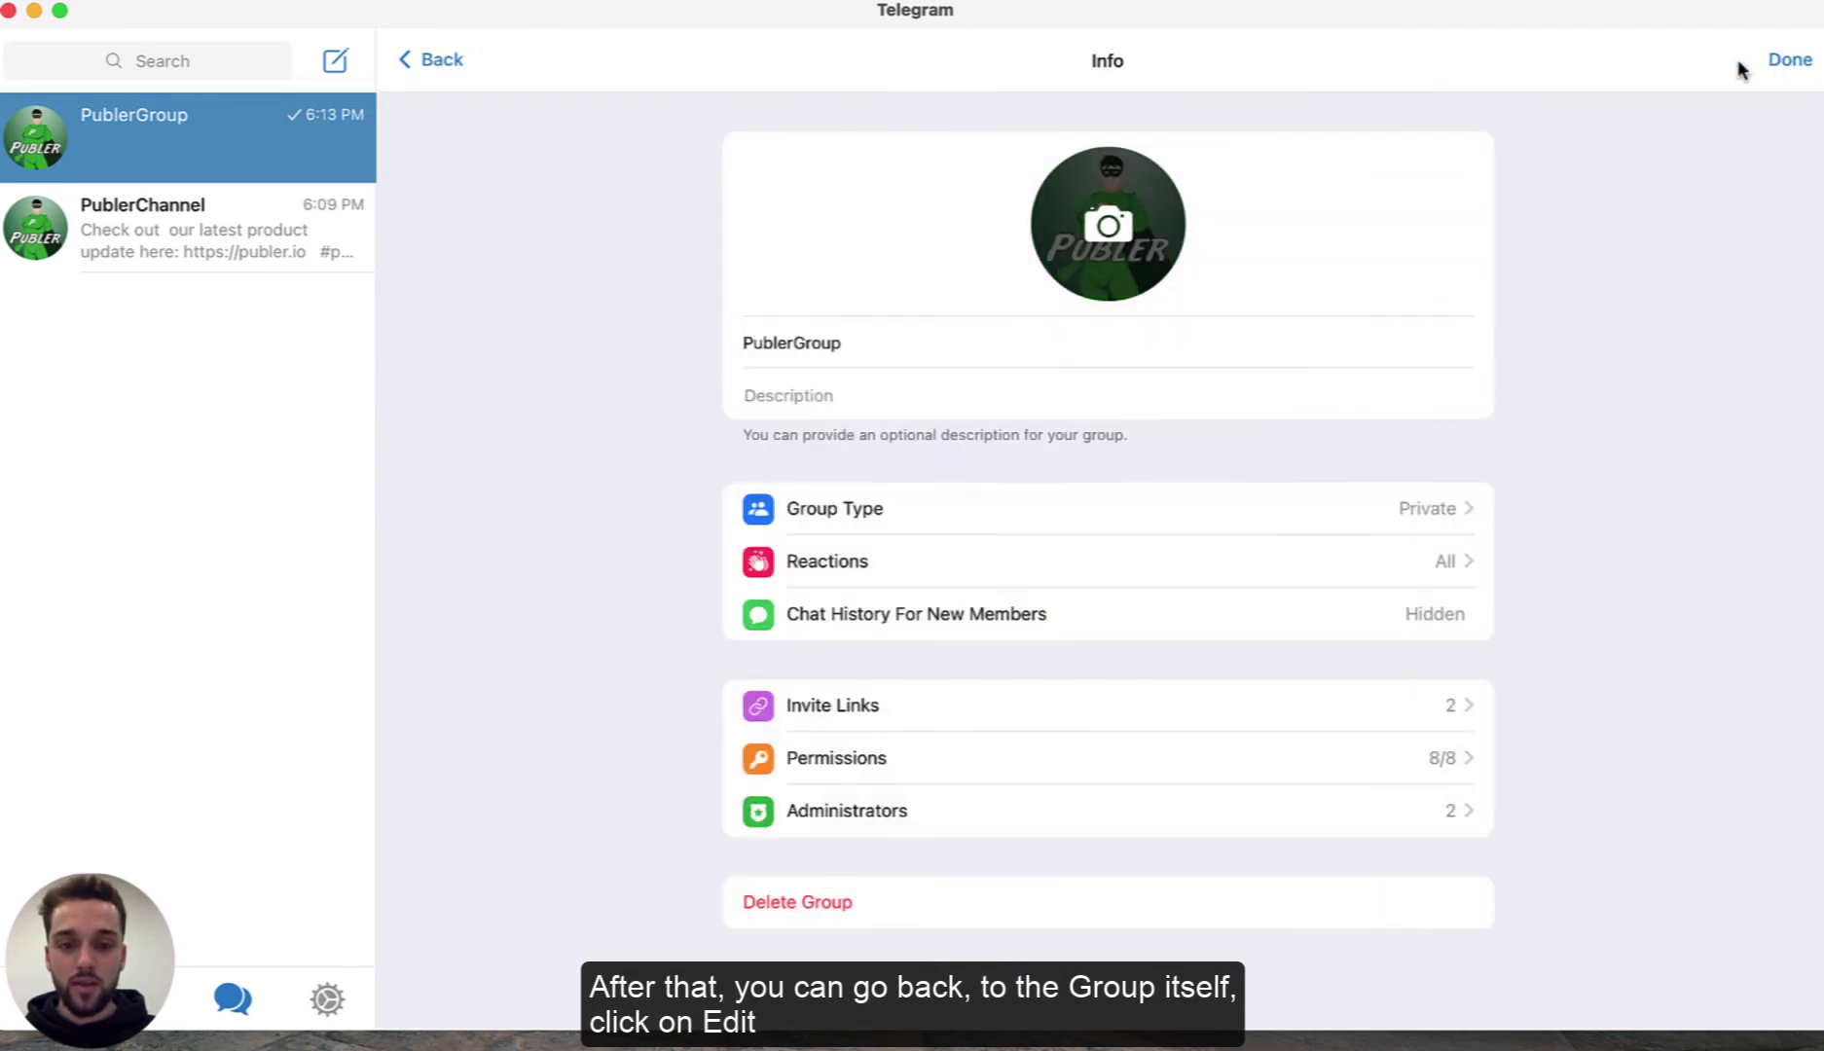
scroll(705, 593, down, 1)
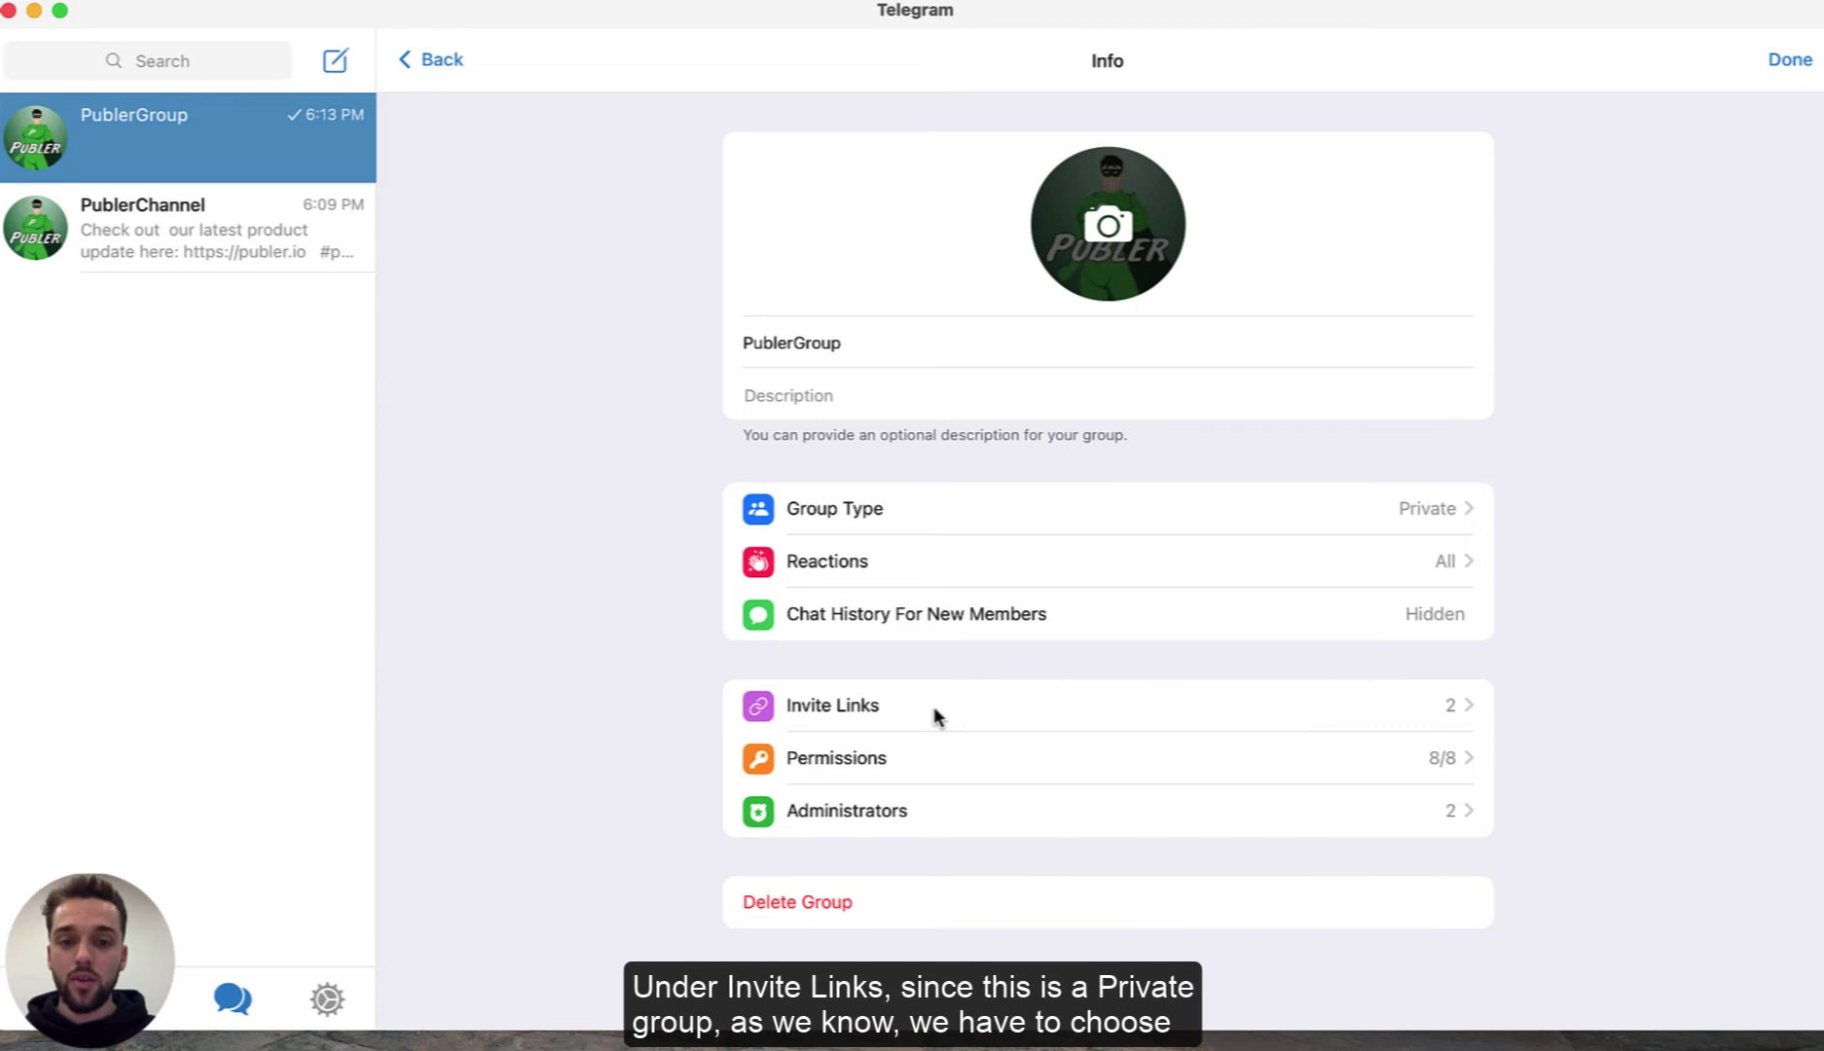
click(1166, 509)
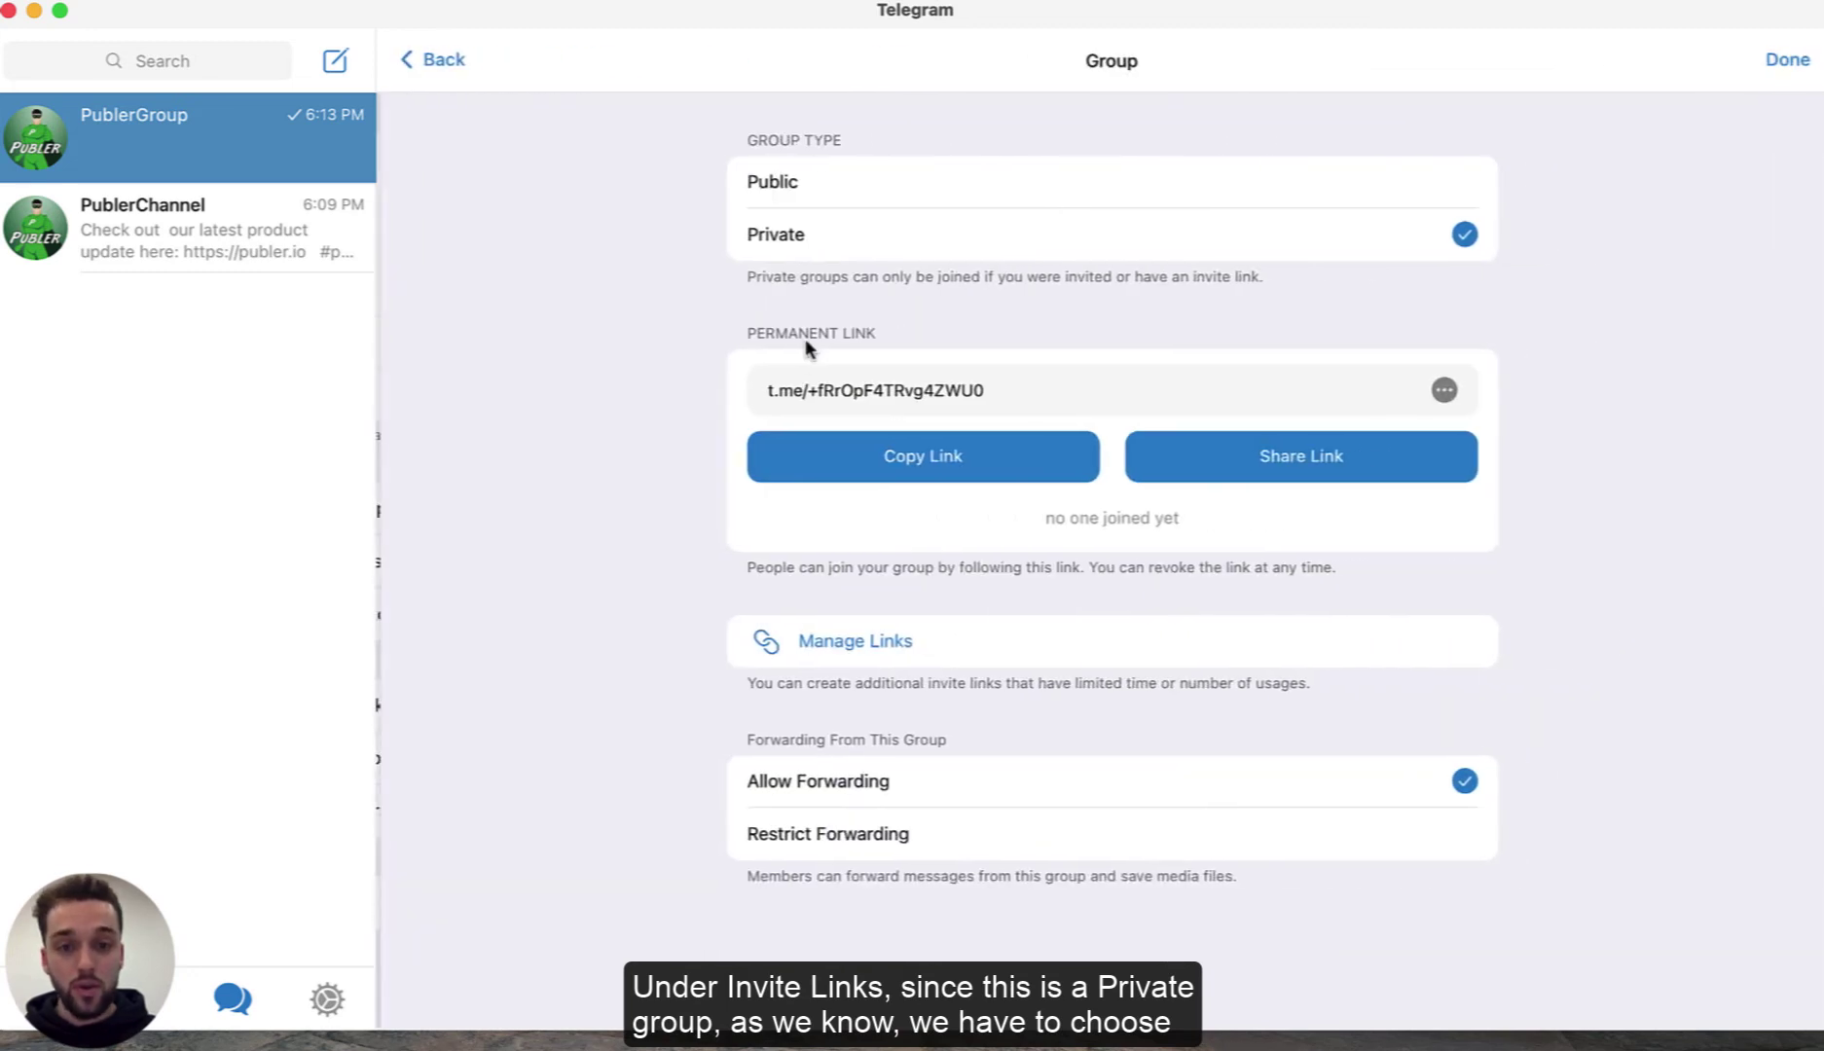
click(435, 59)
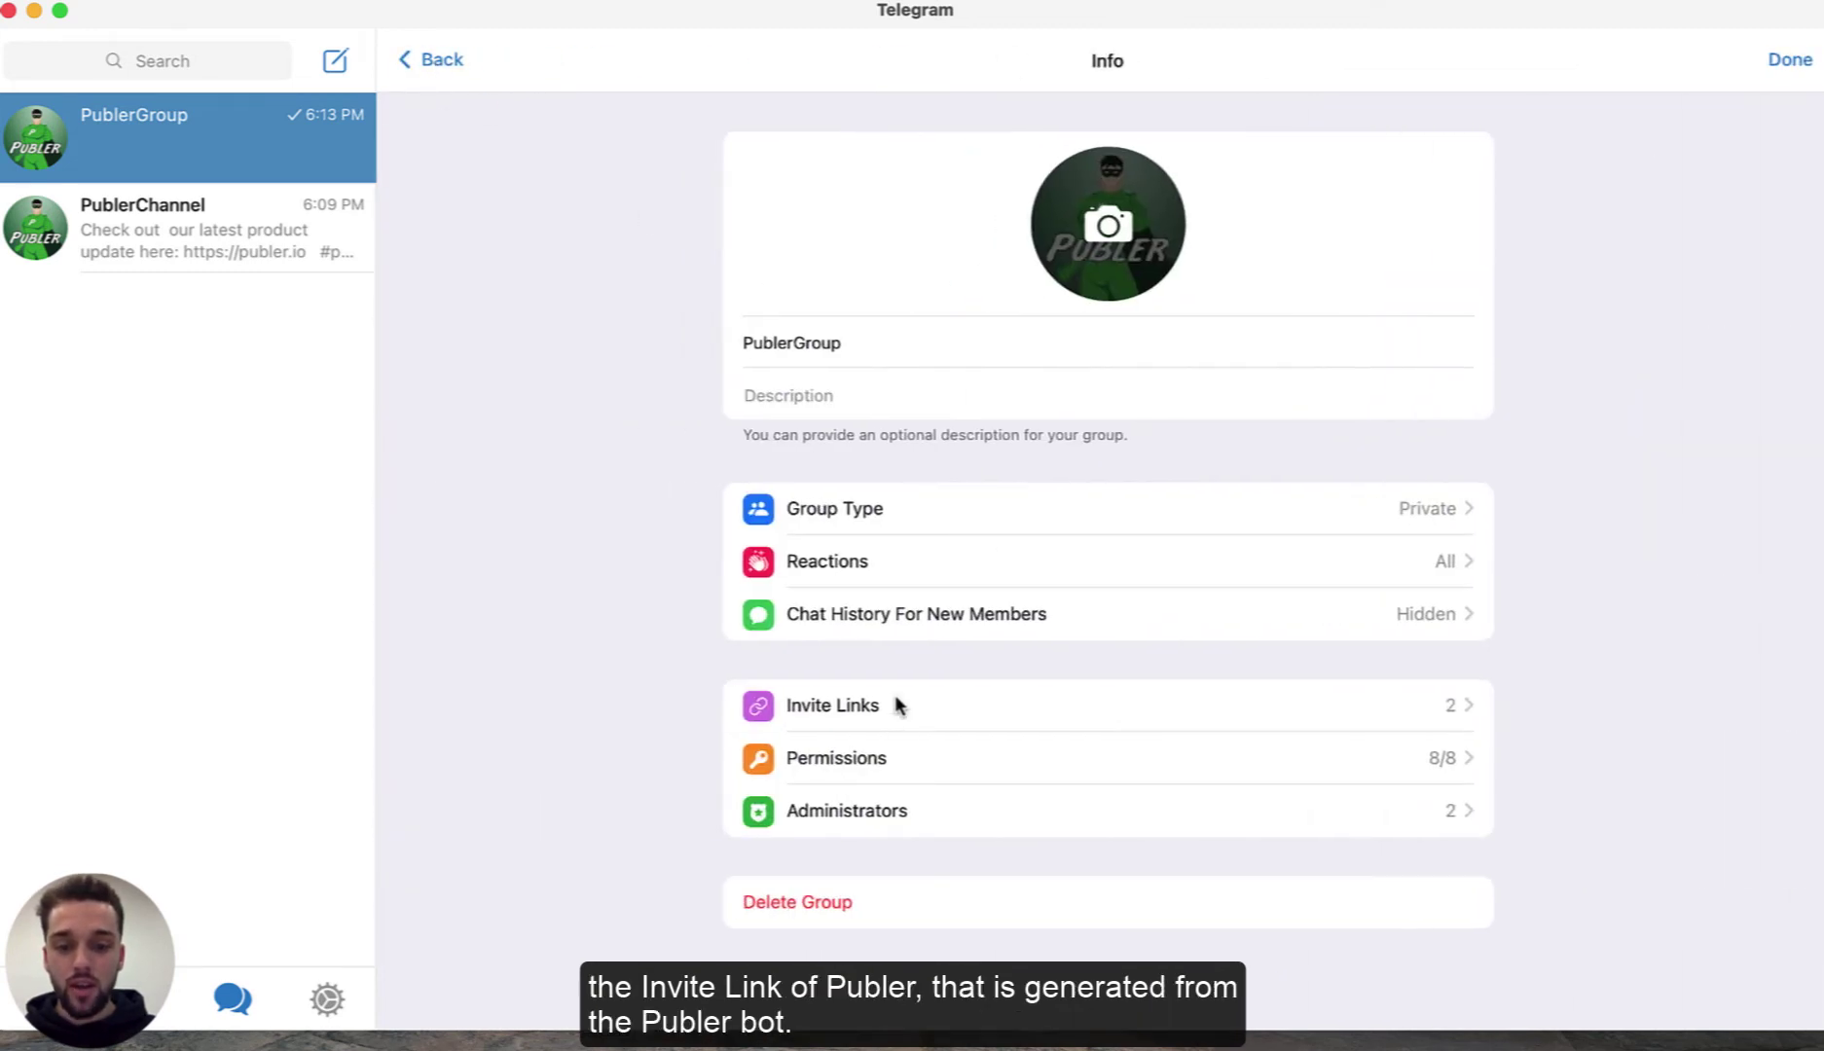
click(893, 697)
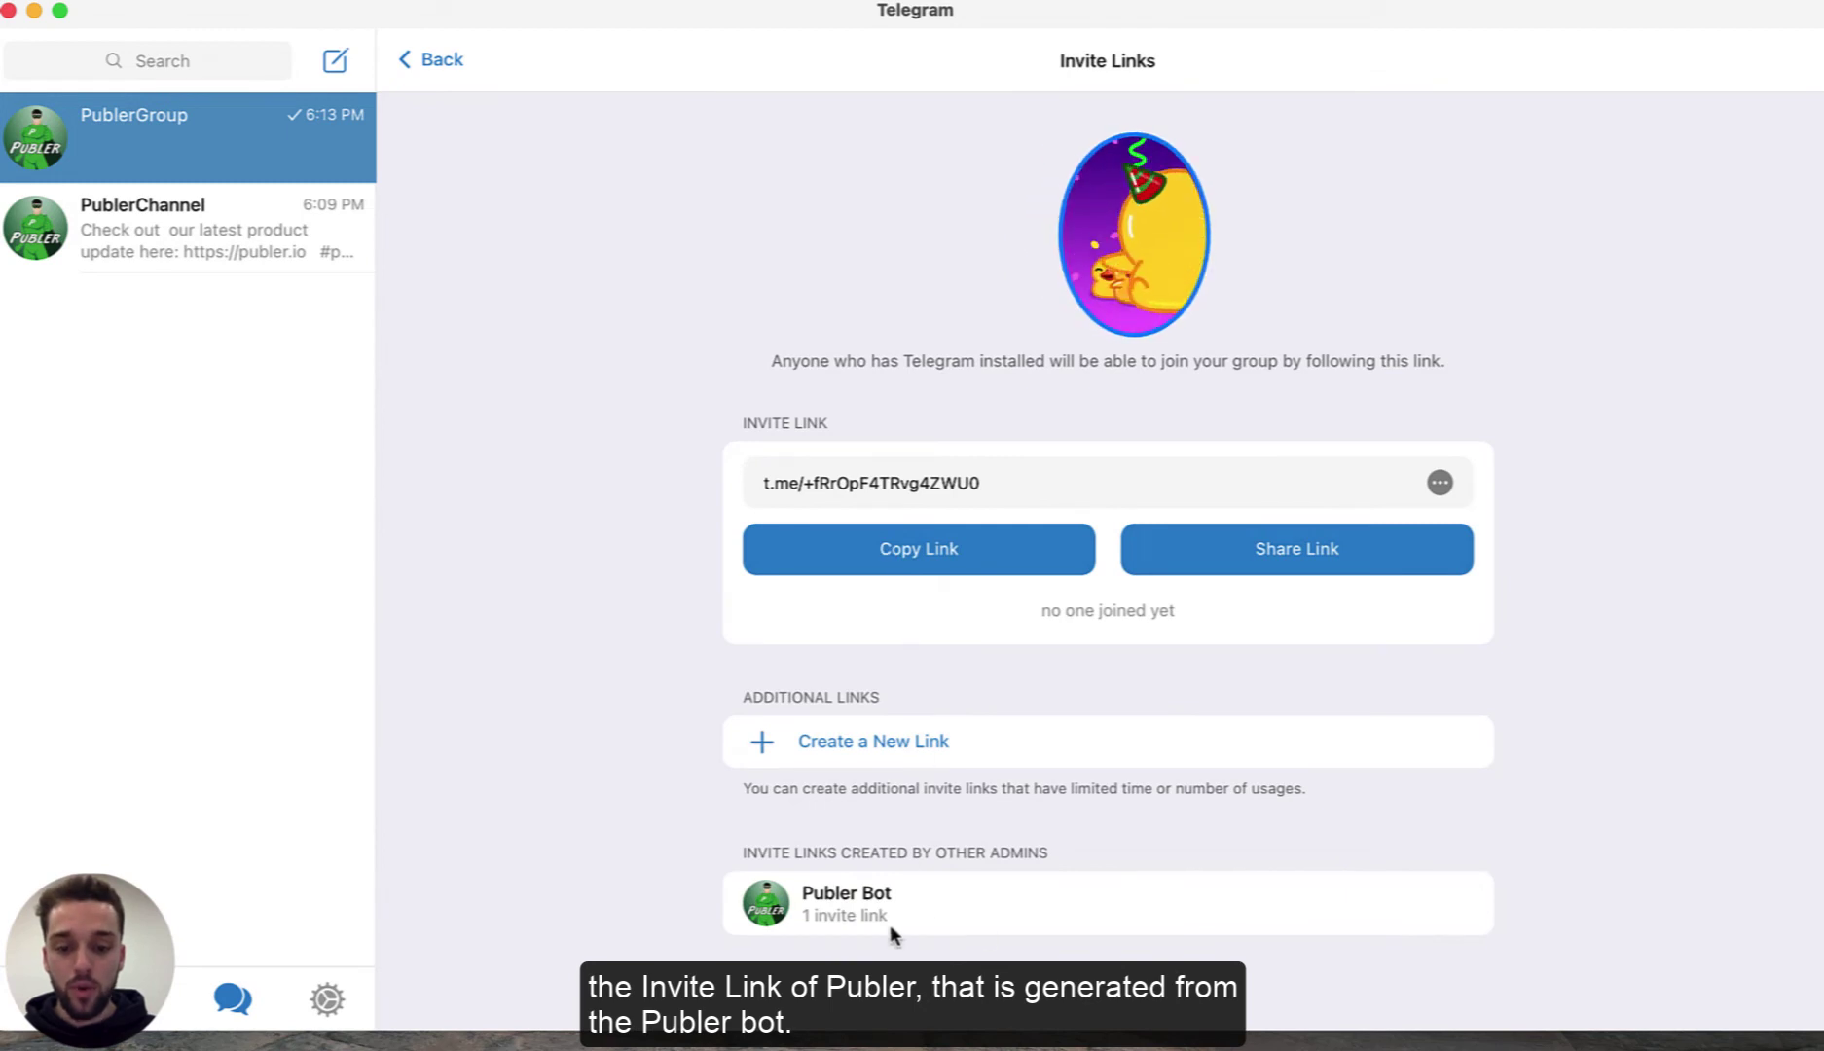
click(915, 910)
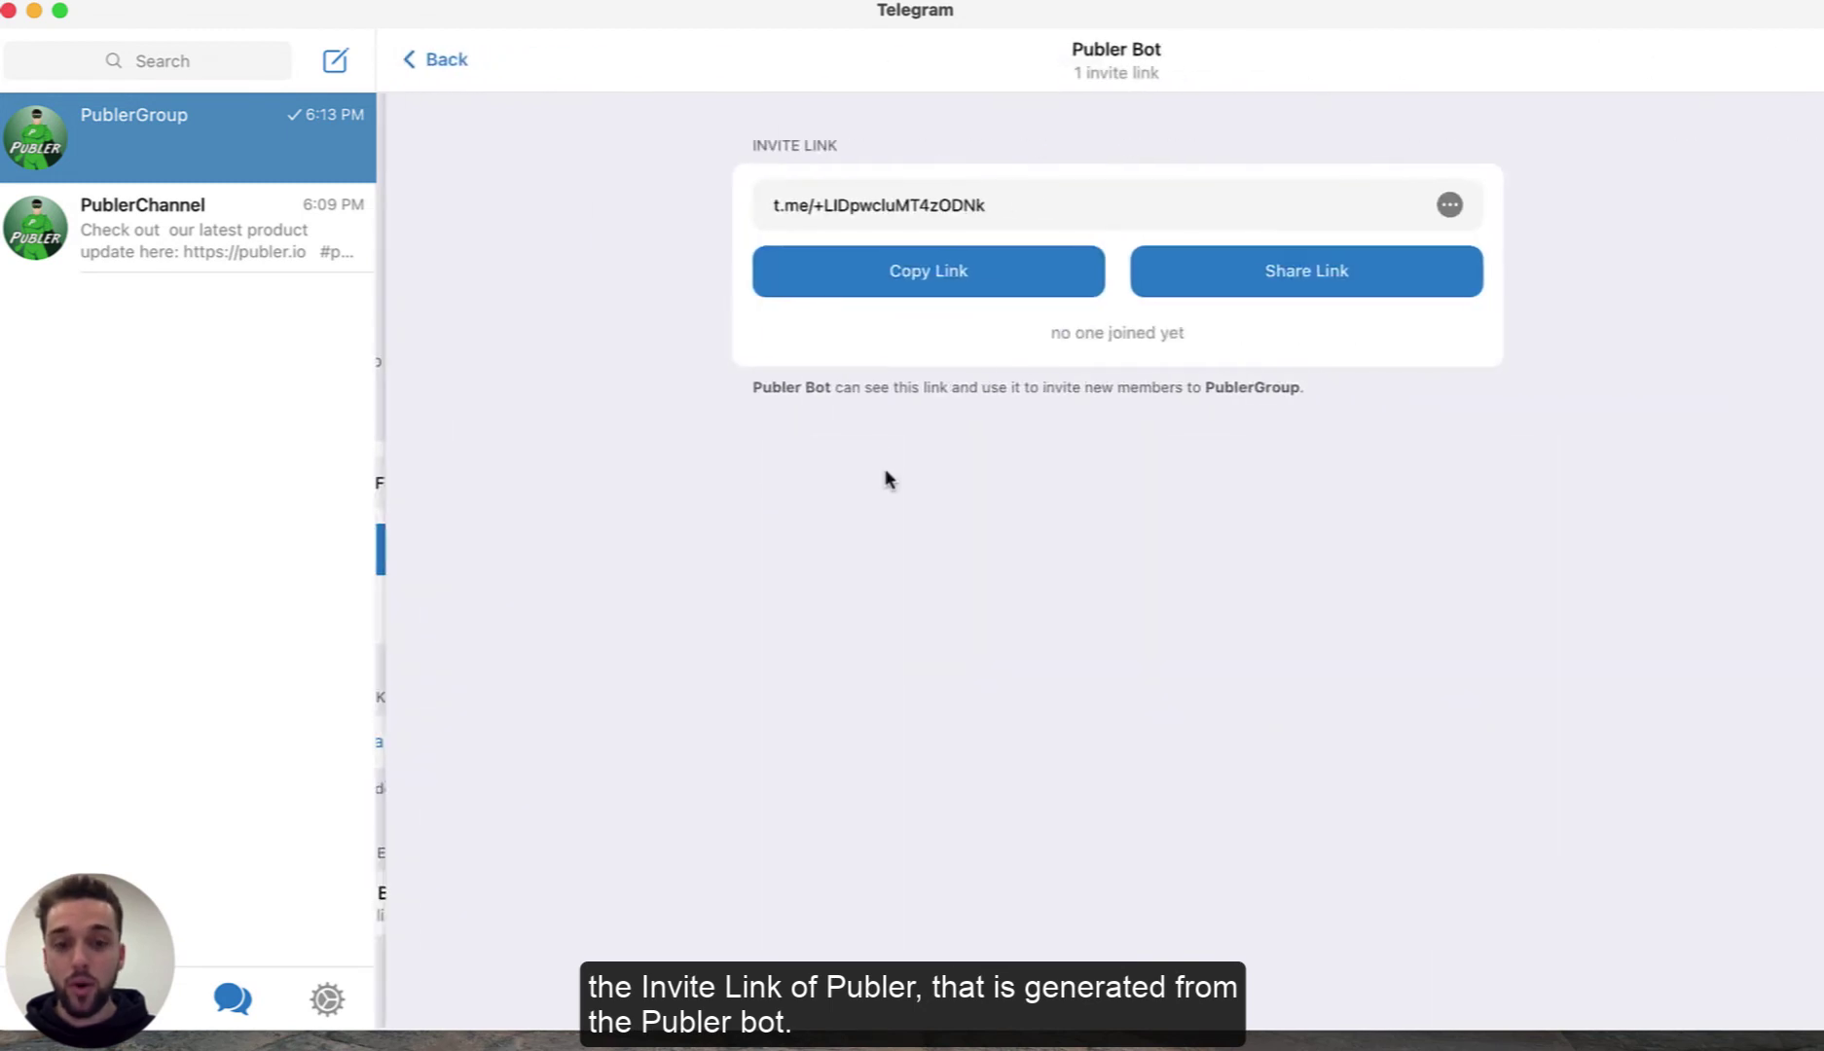
click(894, 263)
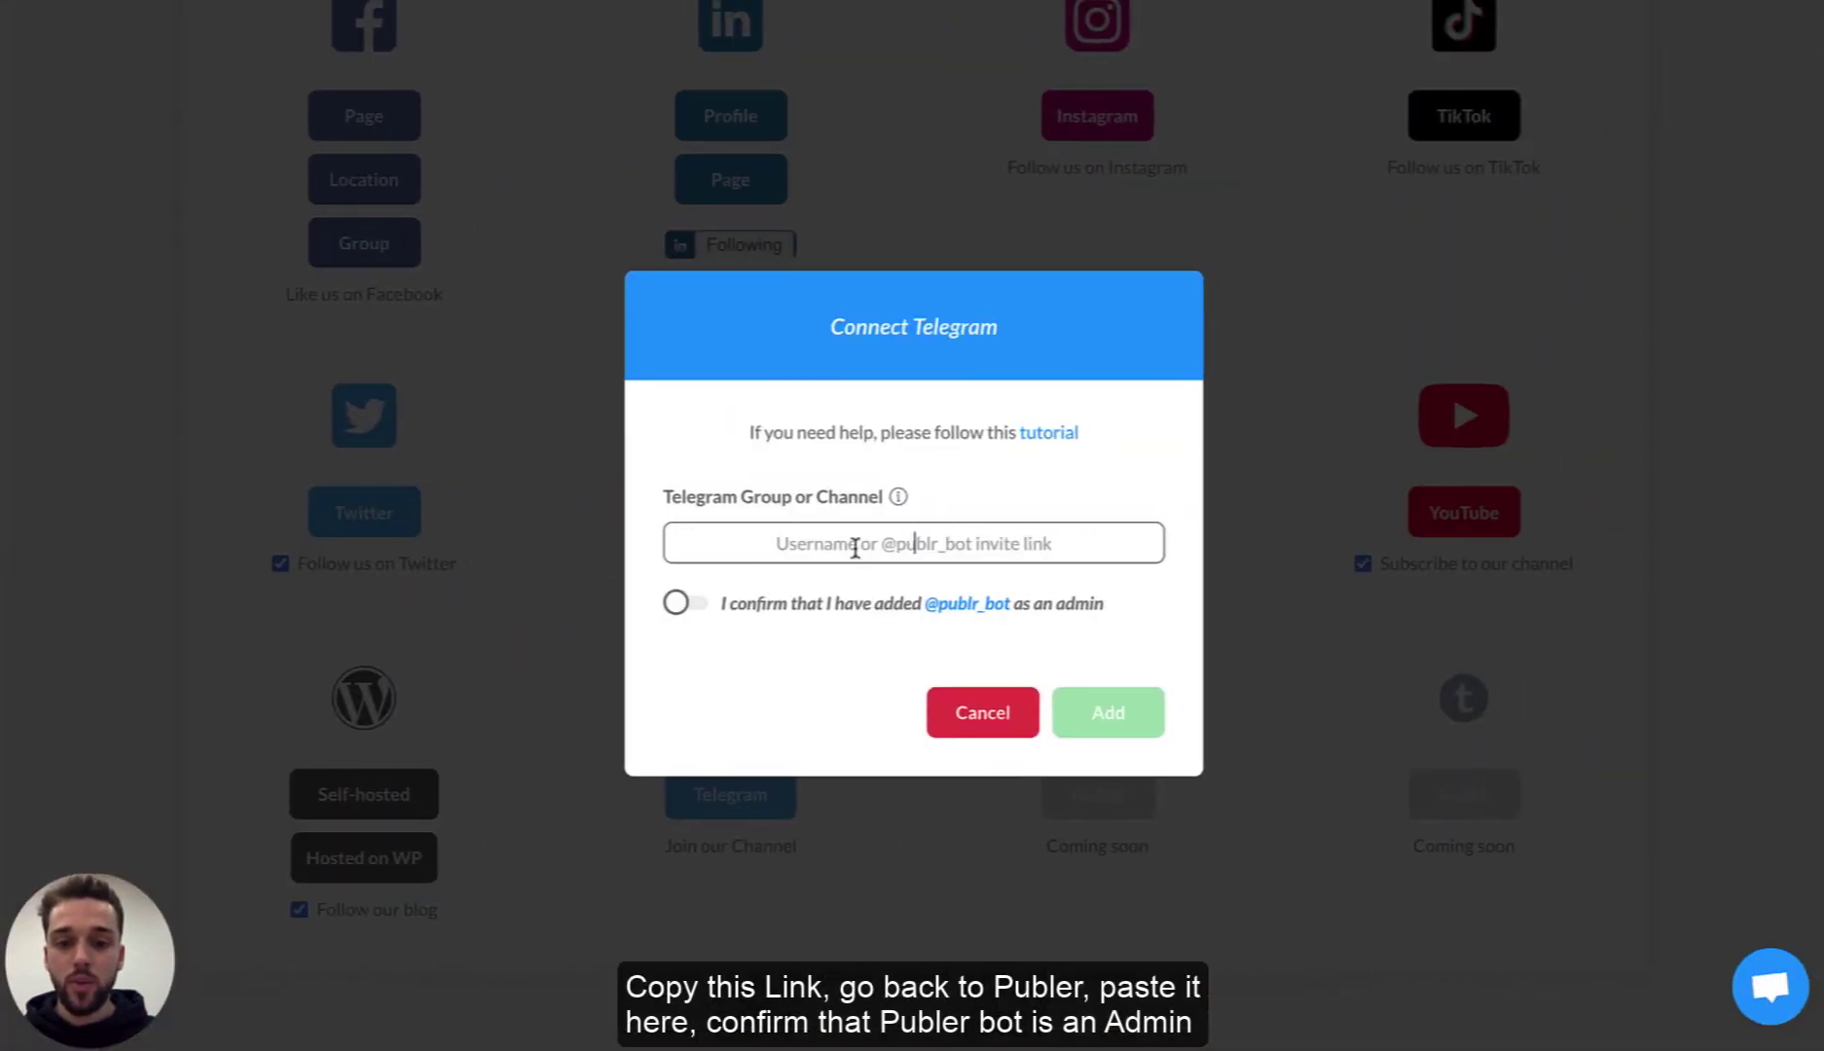
key(ctrl+v)
click(686, 604)
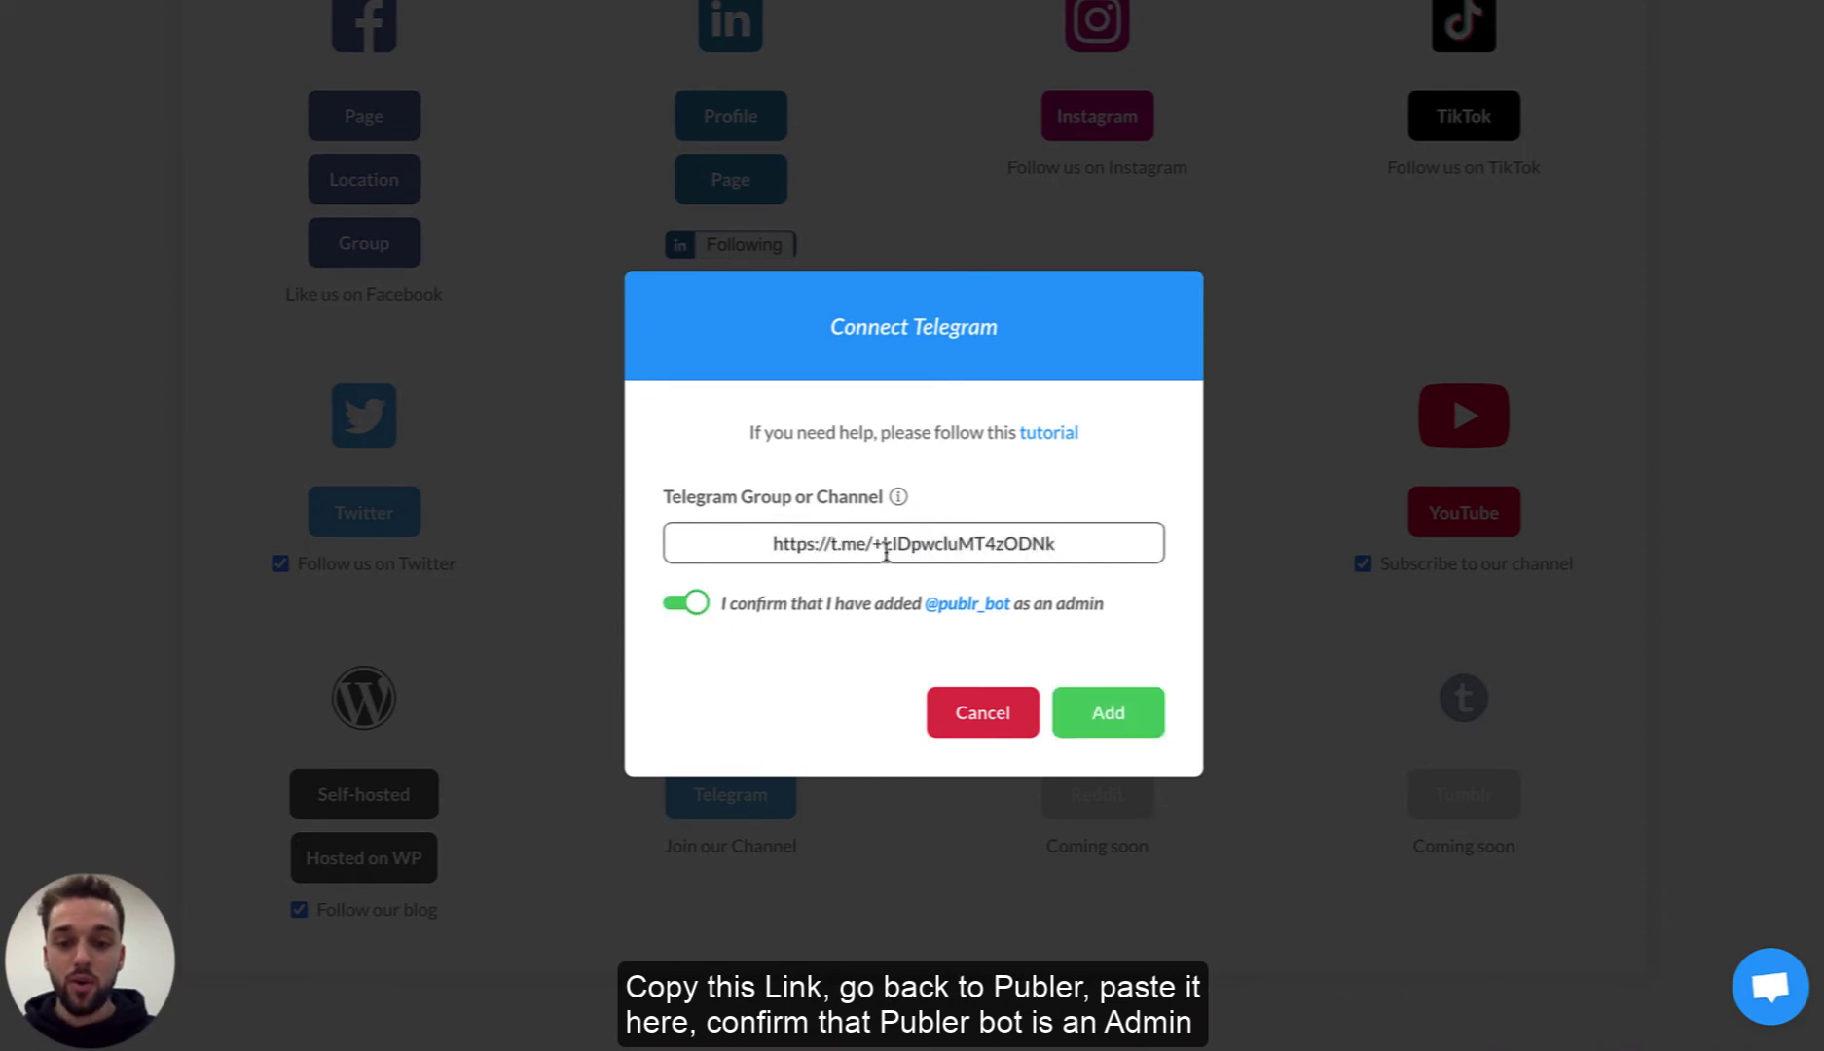
click(1077, 697)
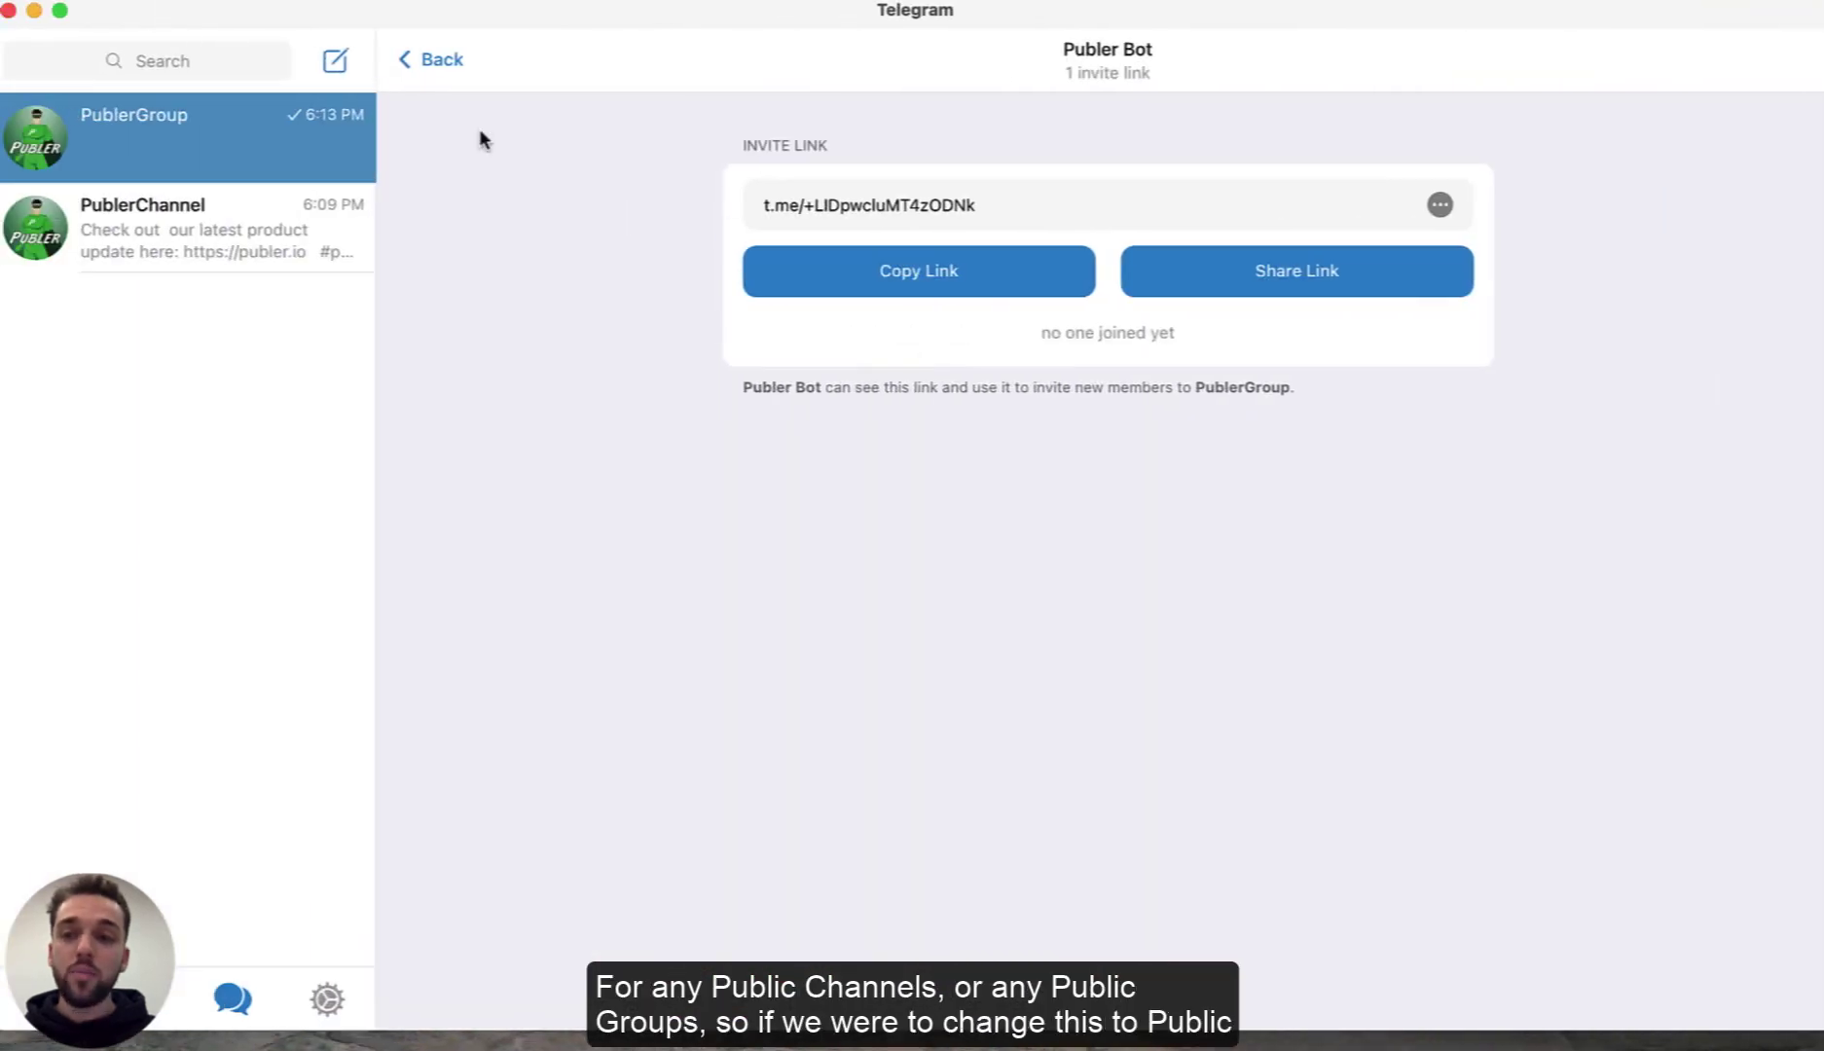
Switch to Telegram and try the Public group type for PublerGroup, highlighting its public link and the group name without saving
click(435, 63)
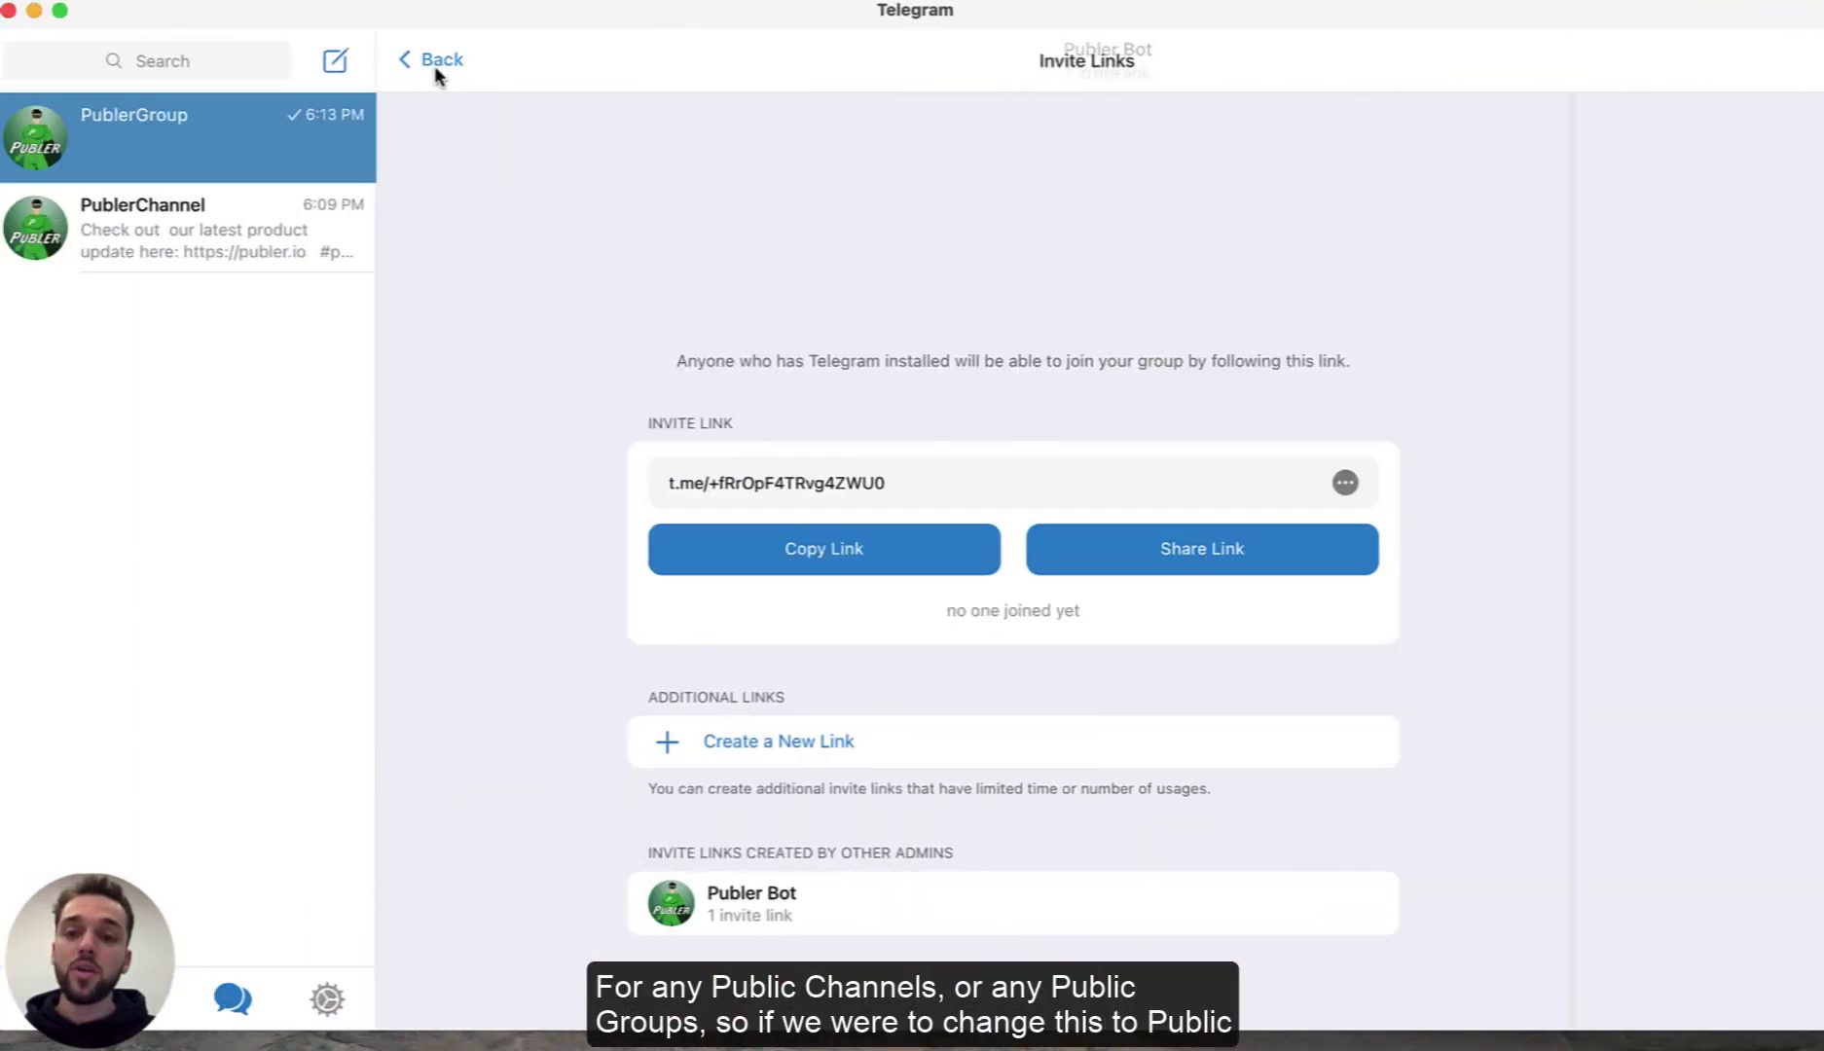
click(453, 60)
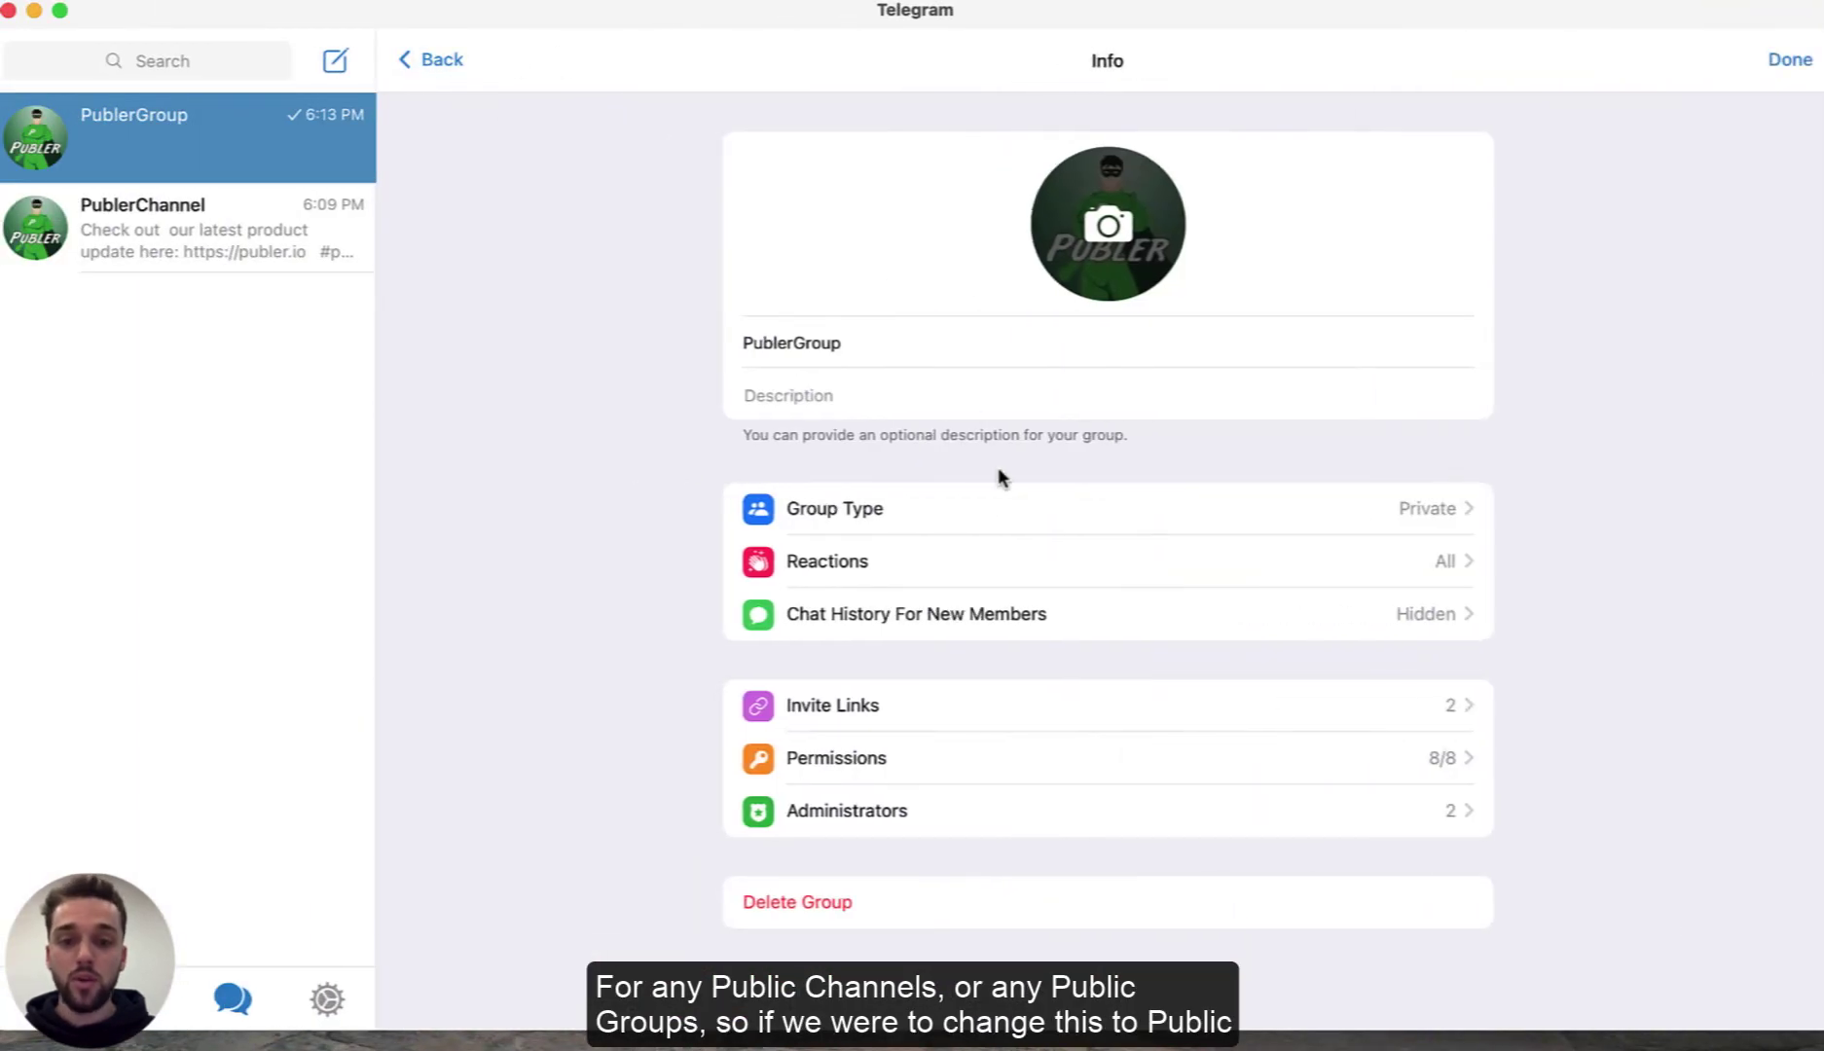
click(992, 501)
click(867, 178)
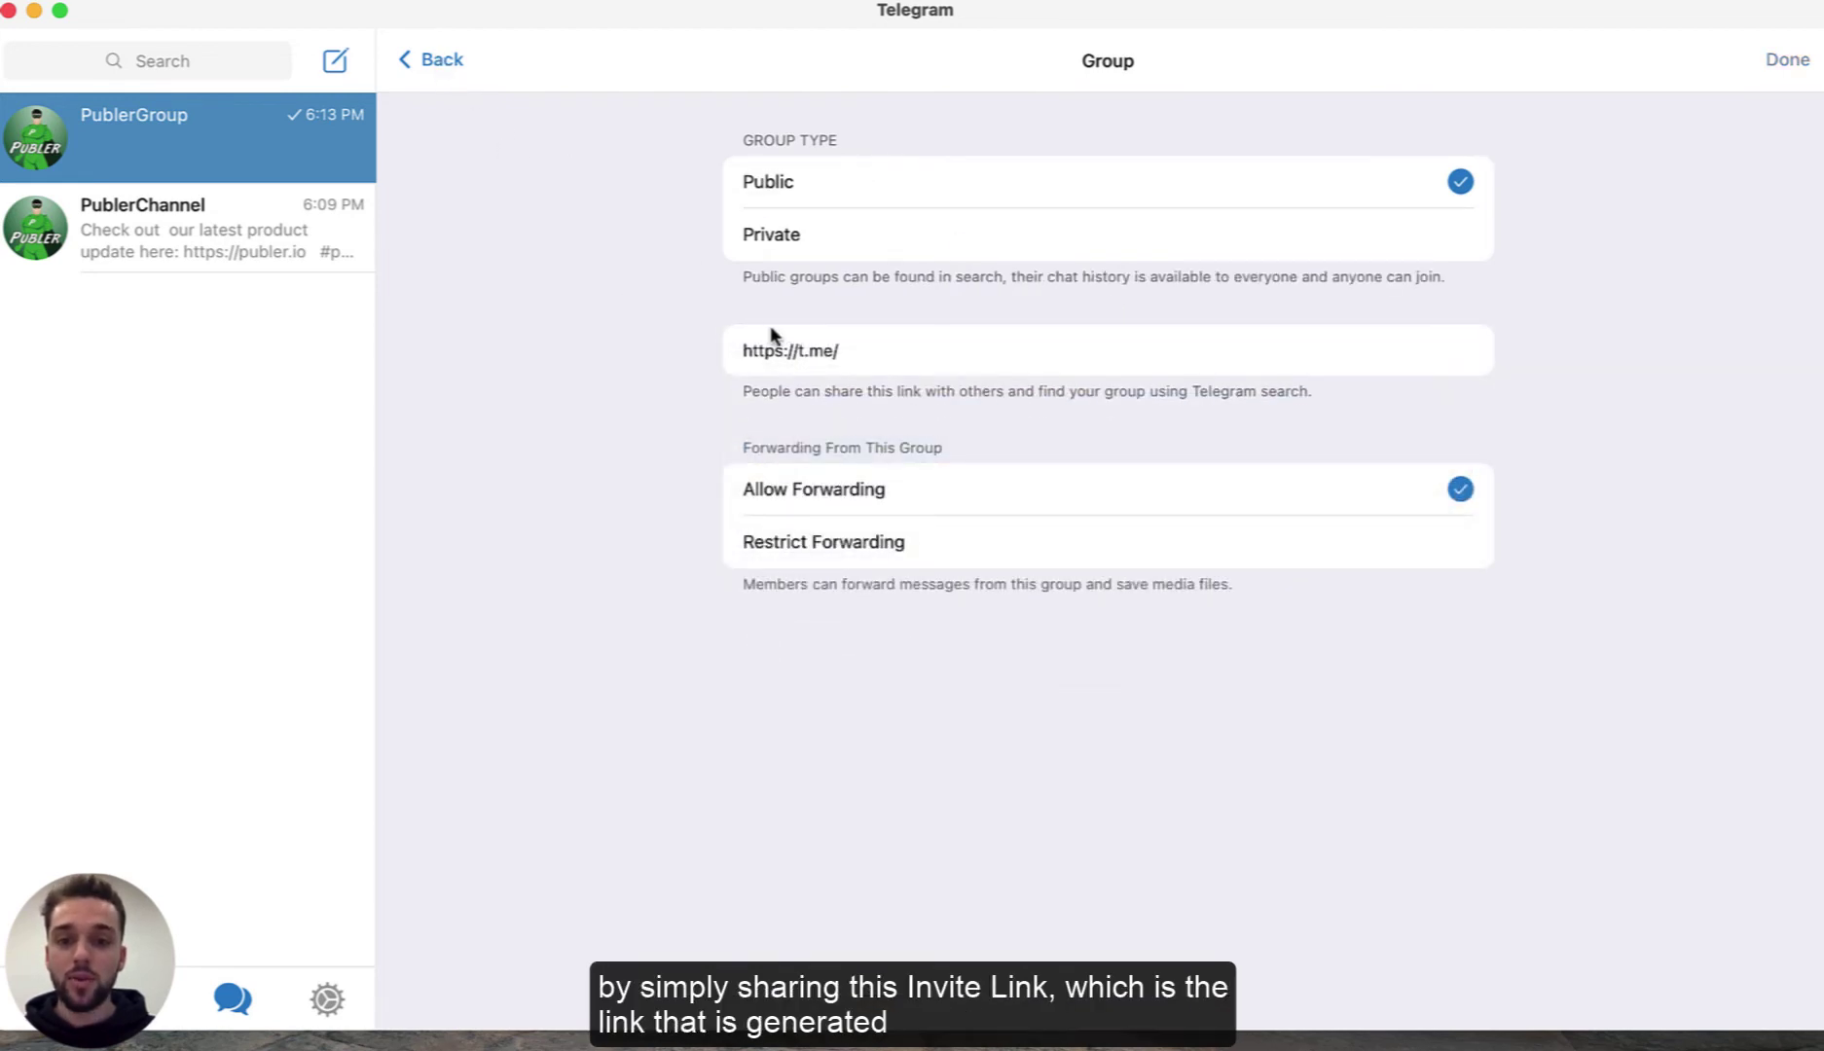
drag(876, 355, 703, 362)
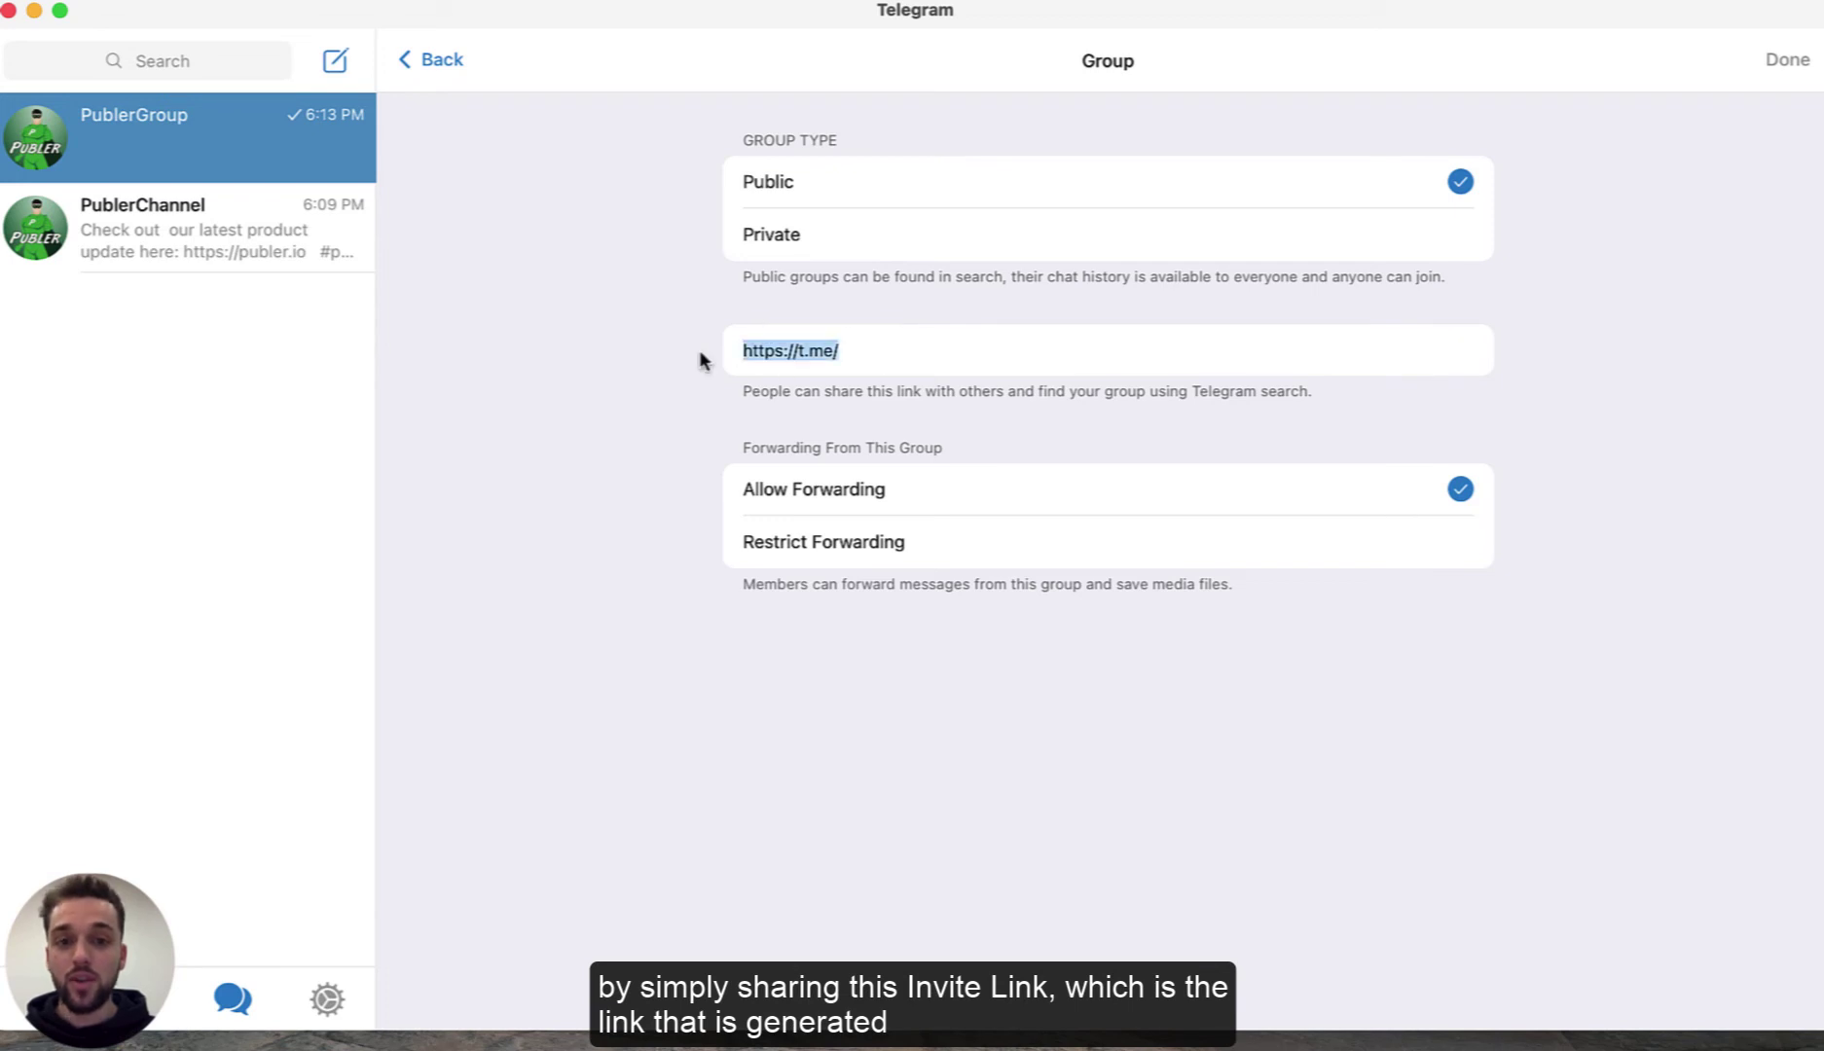
click(437, 66)
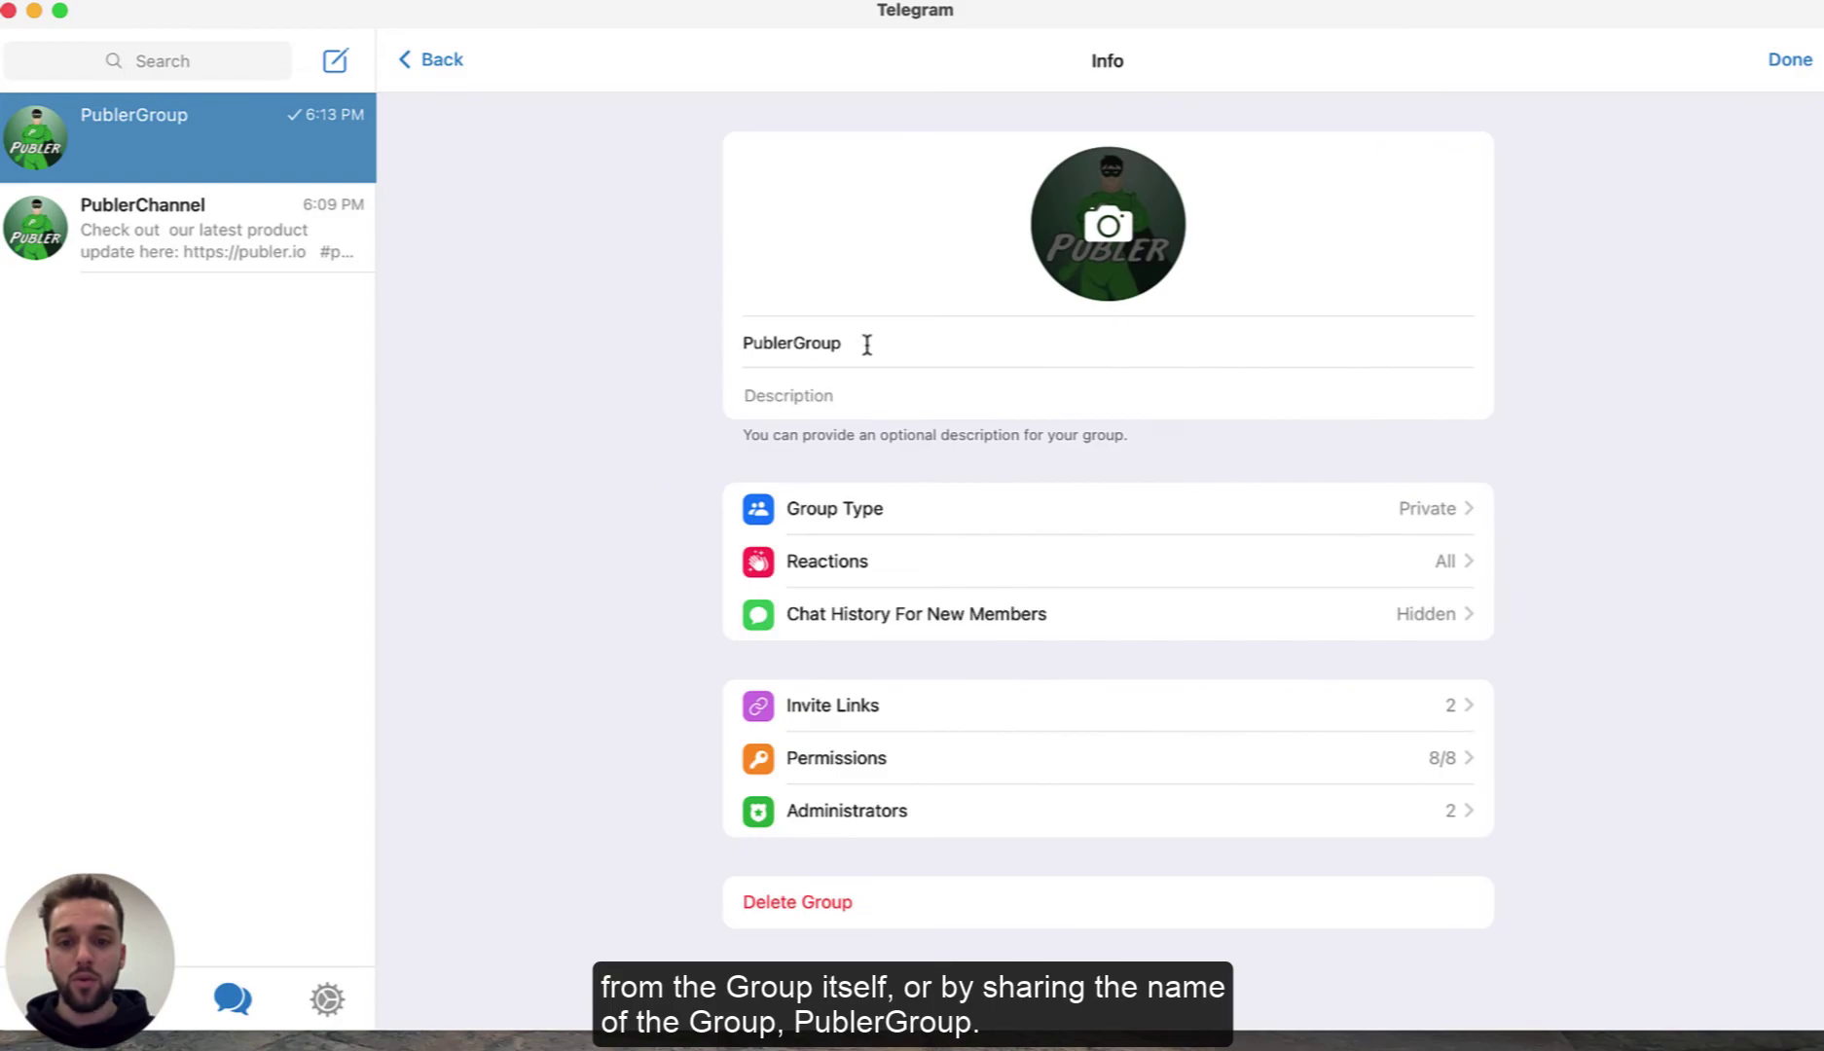
drag(866, 342, 727, 340)
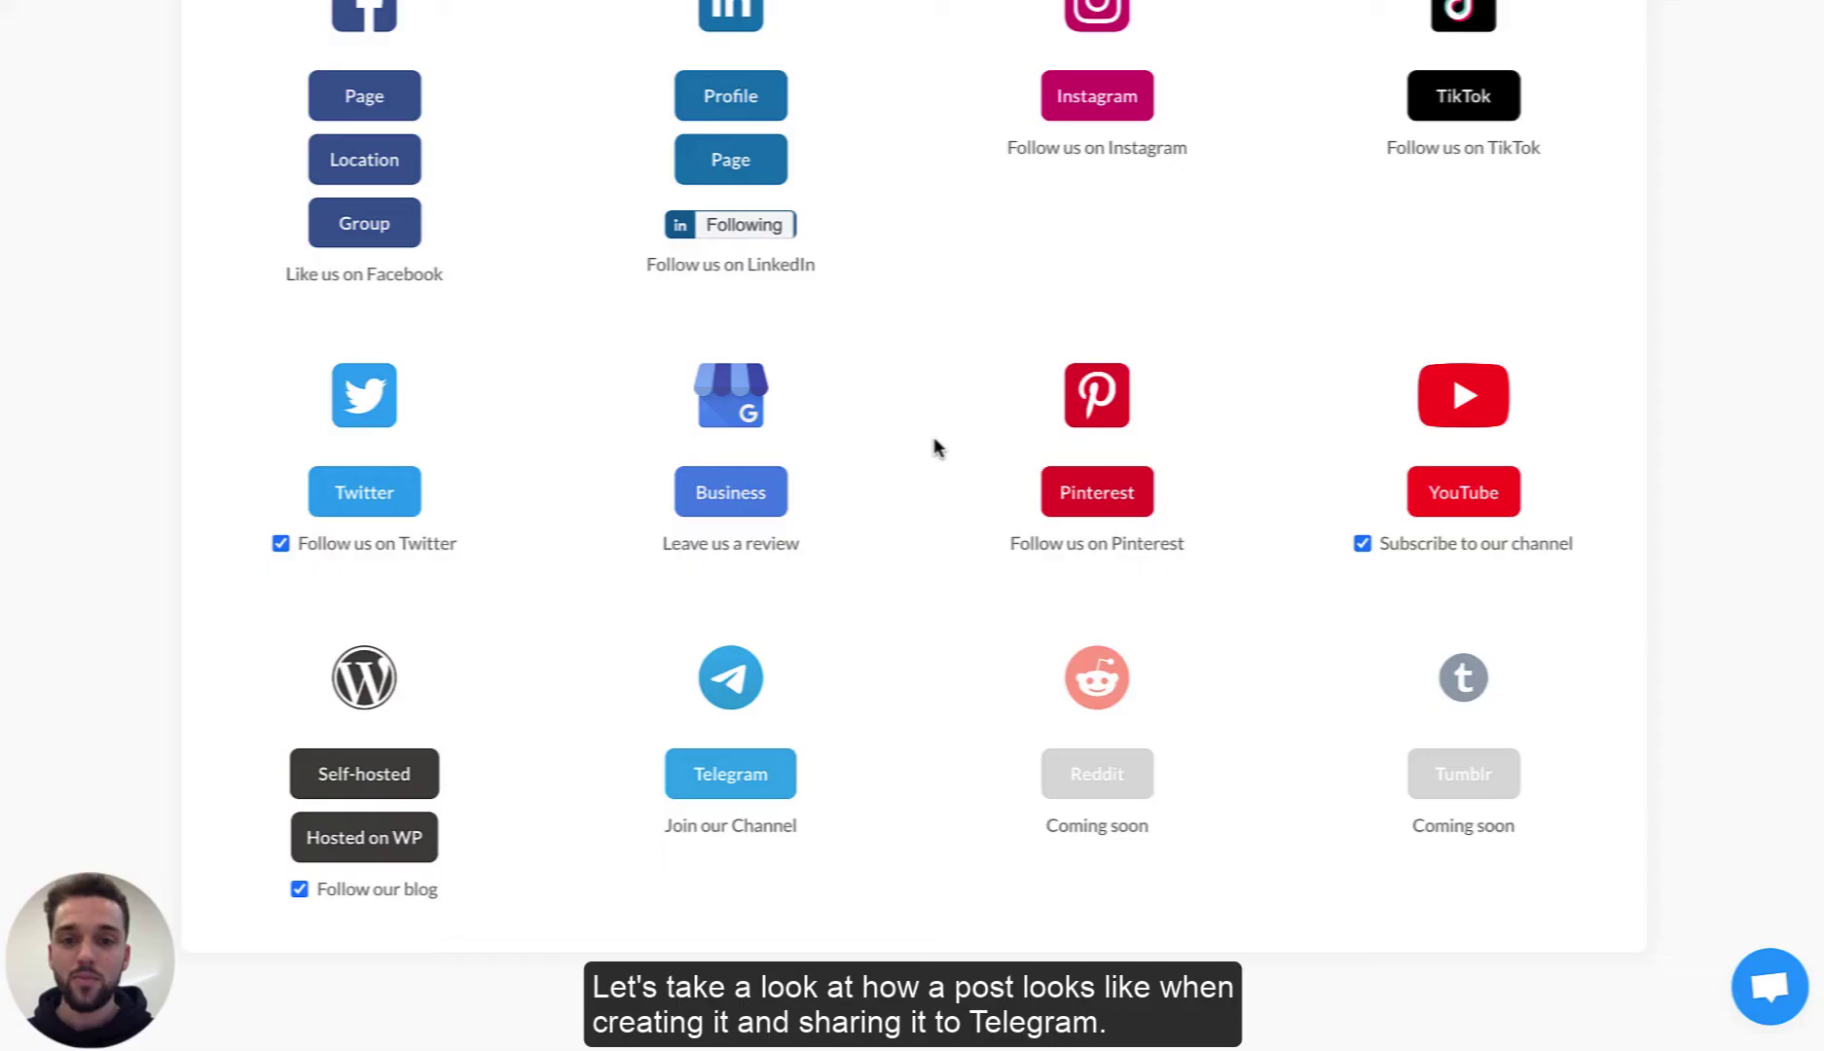
Switch to Publer, open the post creation page, search the accounts for Telegram, and select the Telegram account
scroll(934, 436, up, 3)
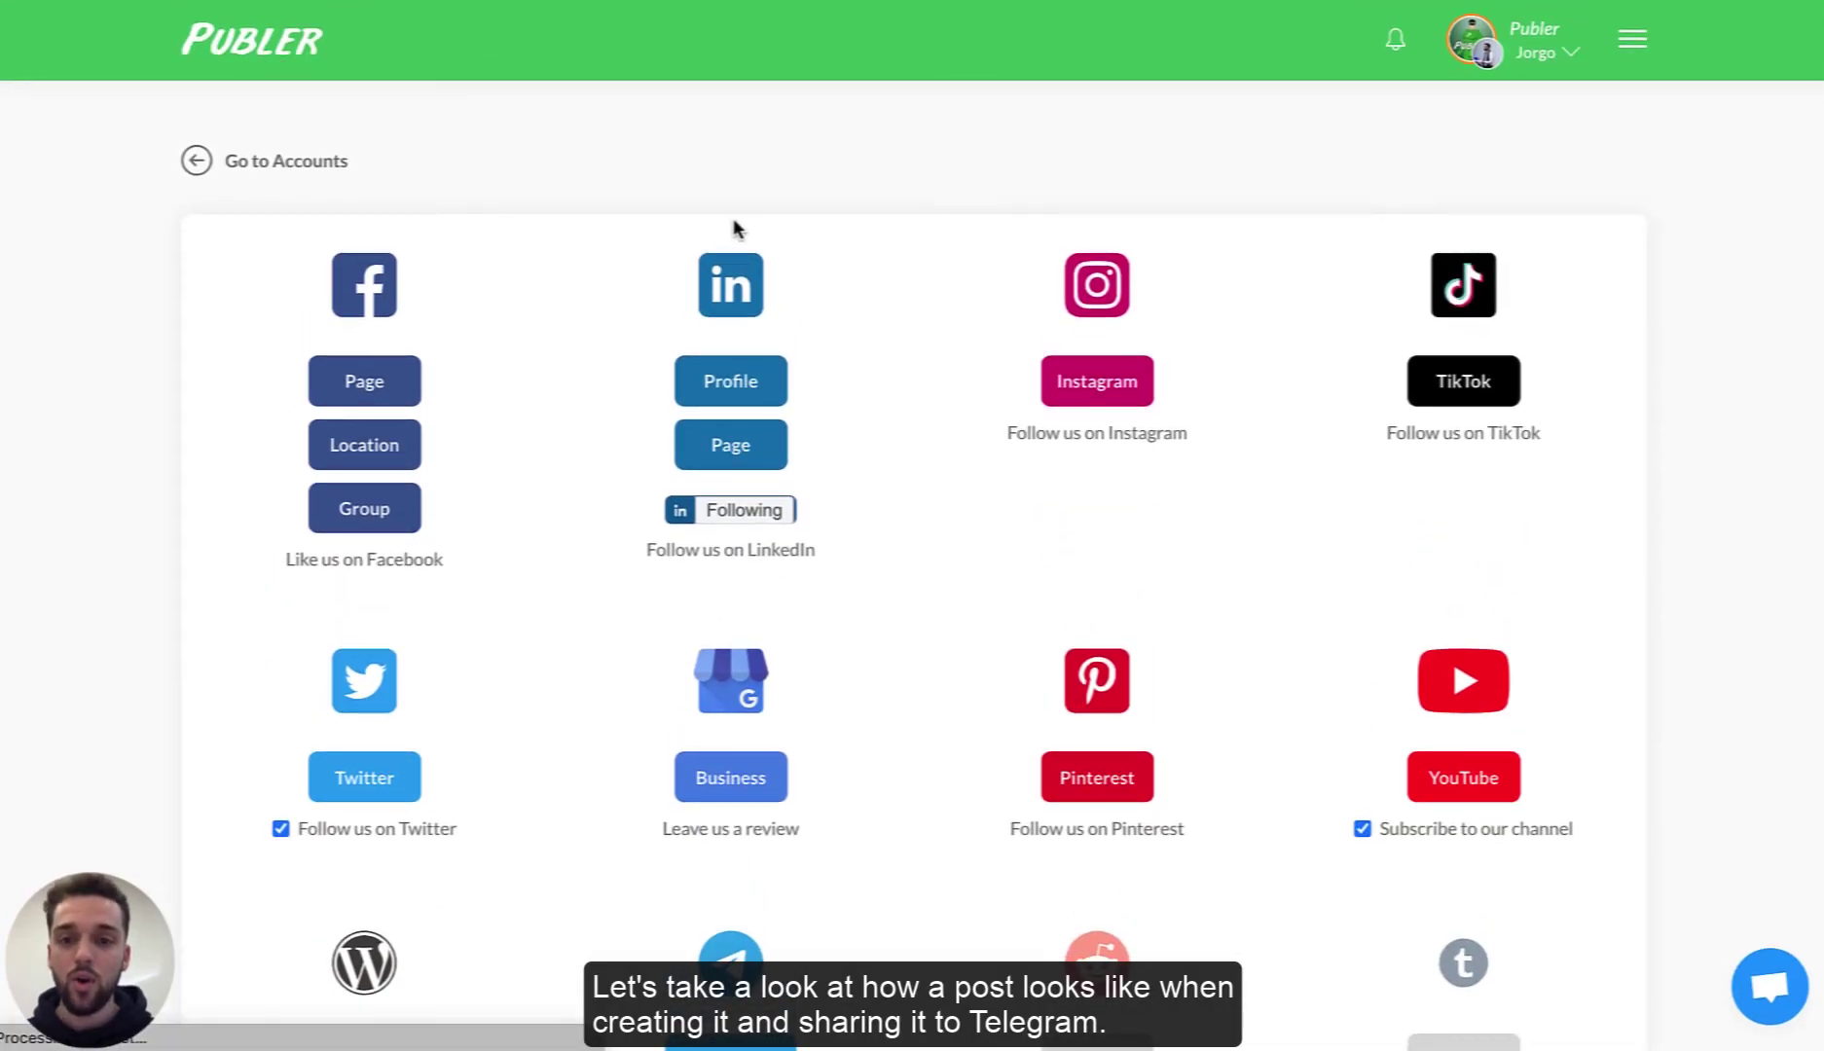
click(733, 227)
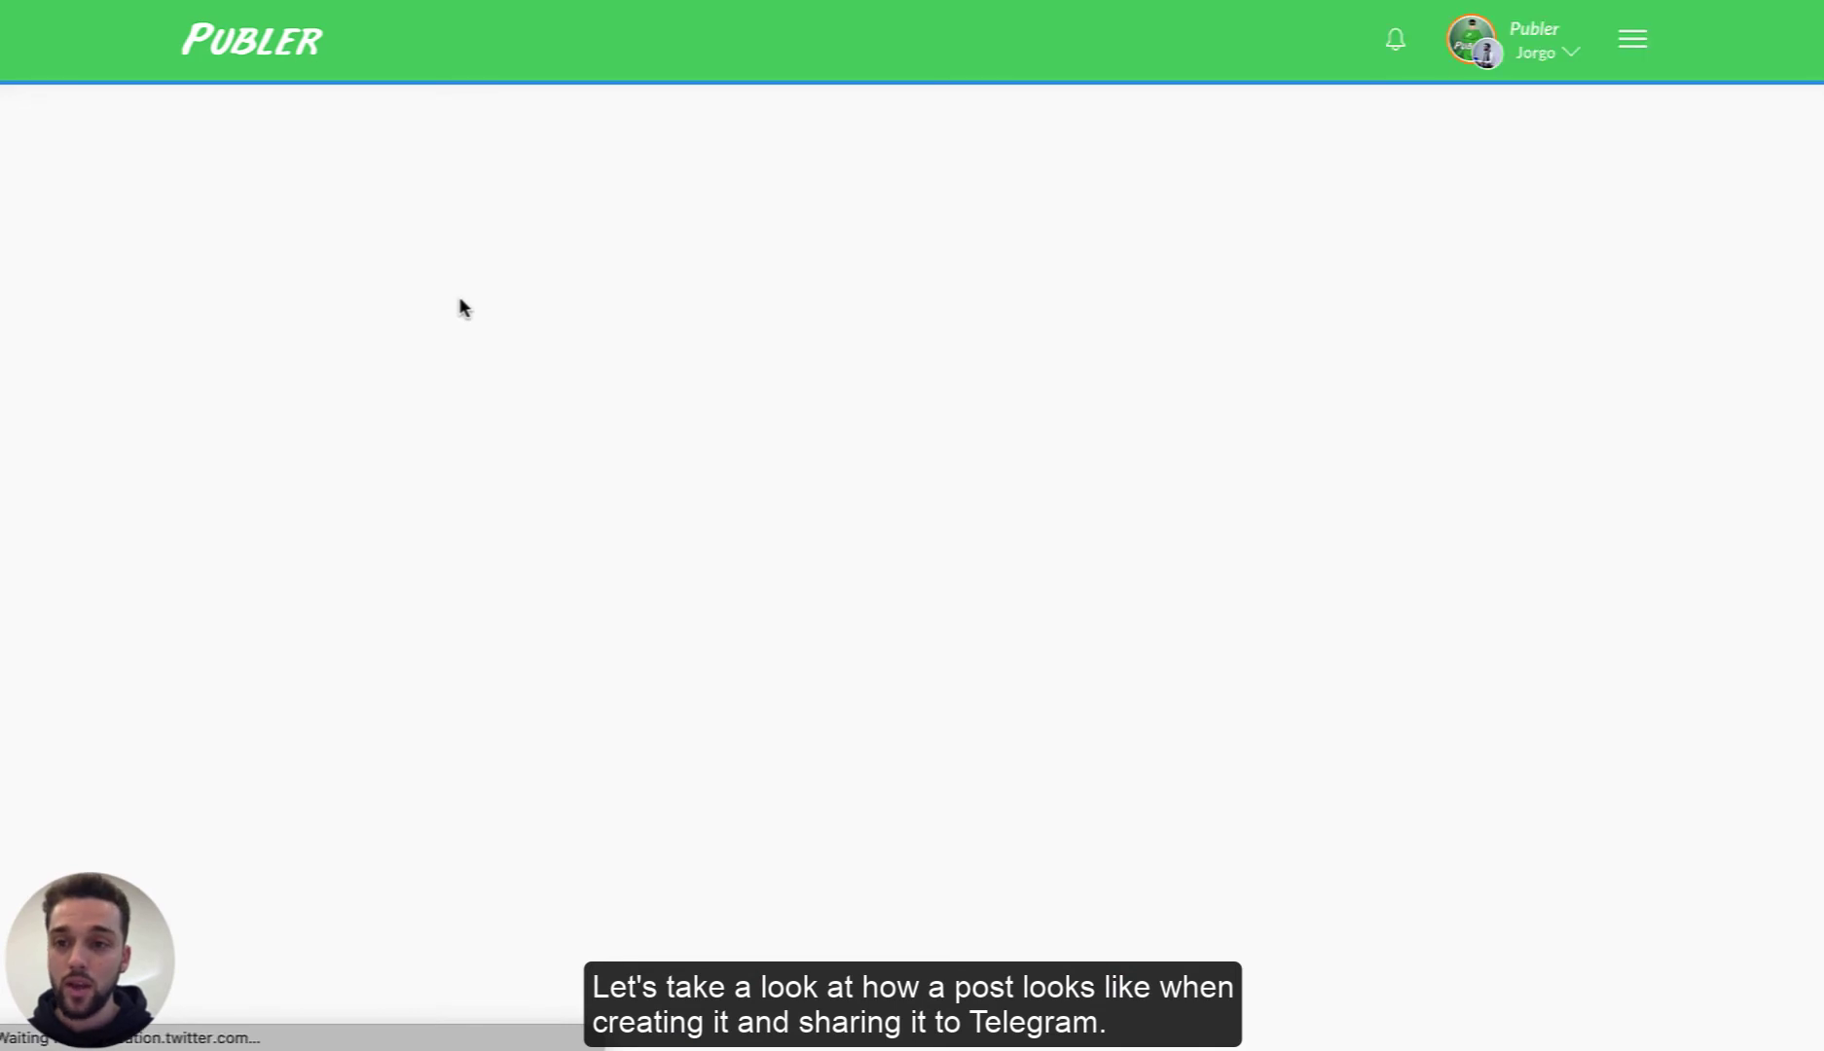
click(287, 297)
text(Te)
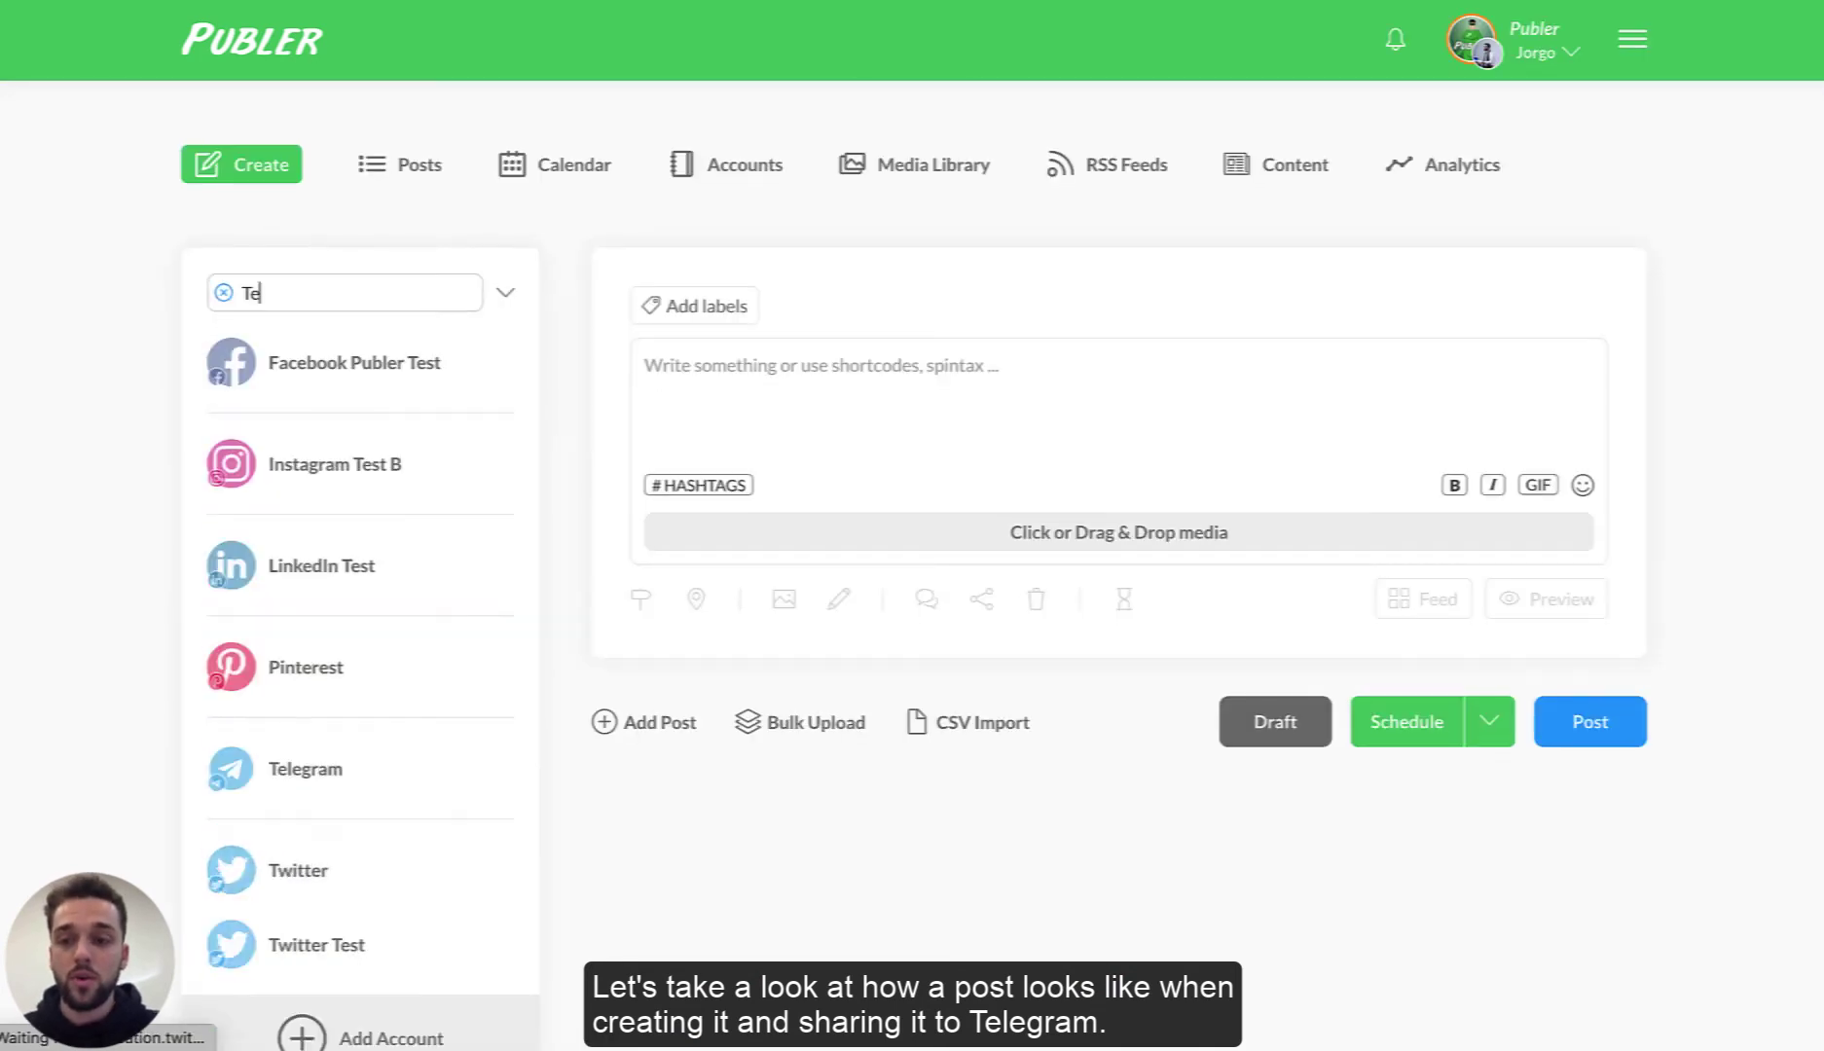
text(legram)
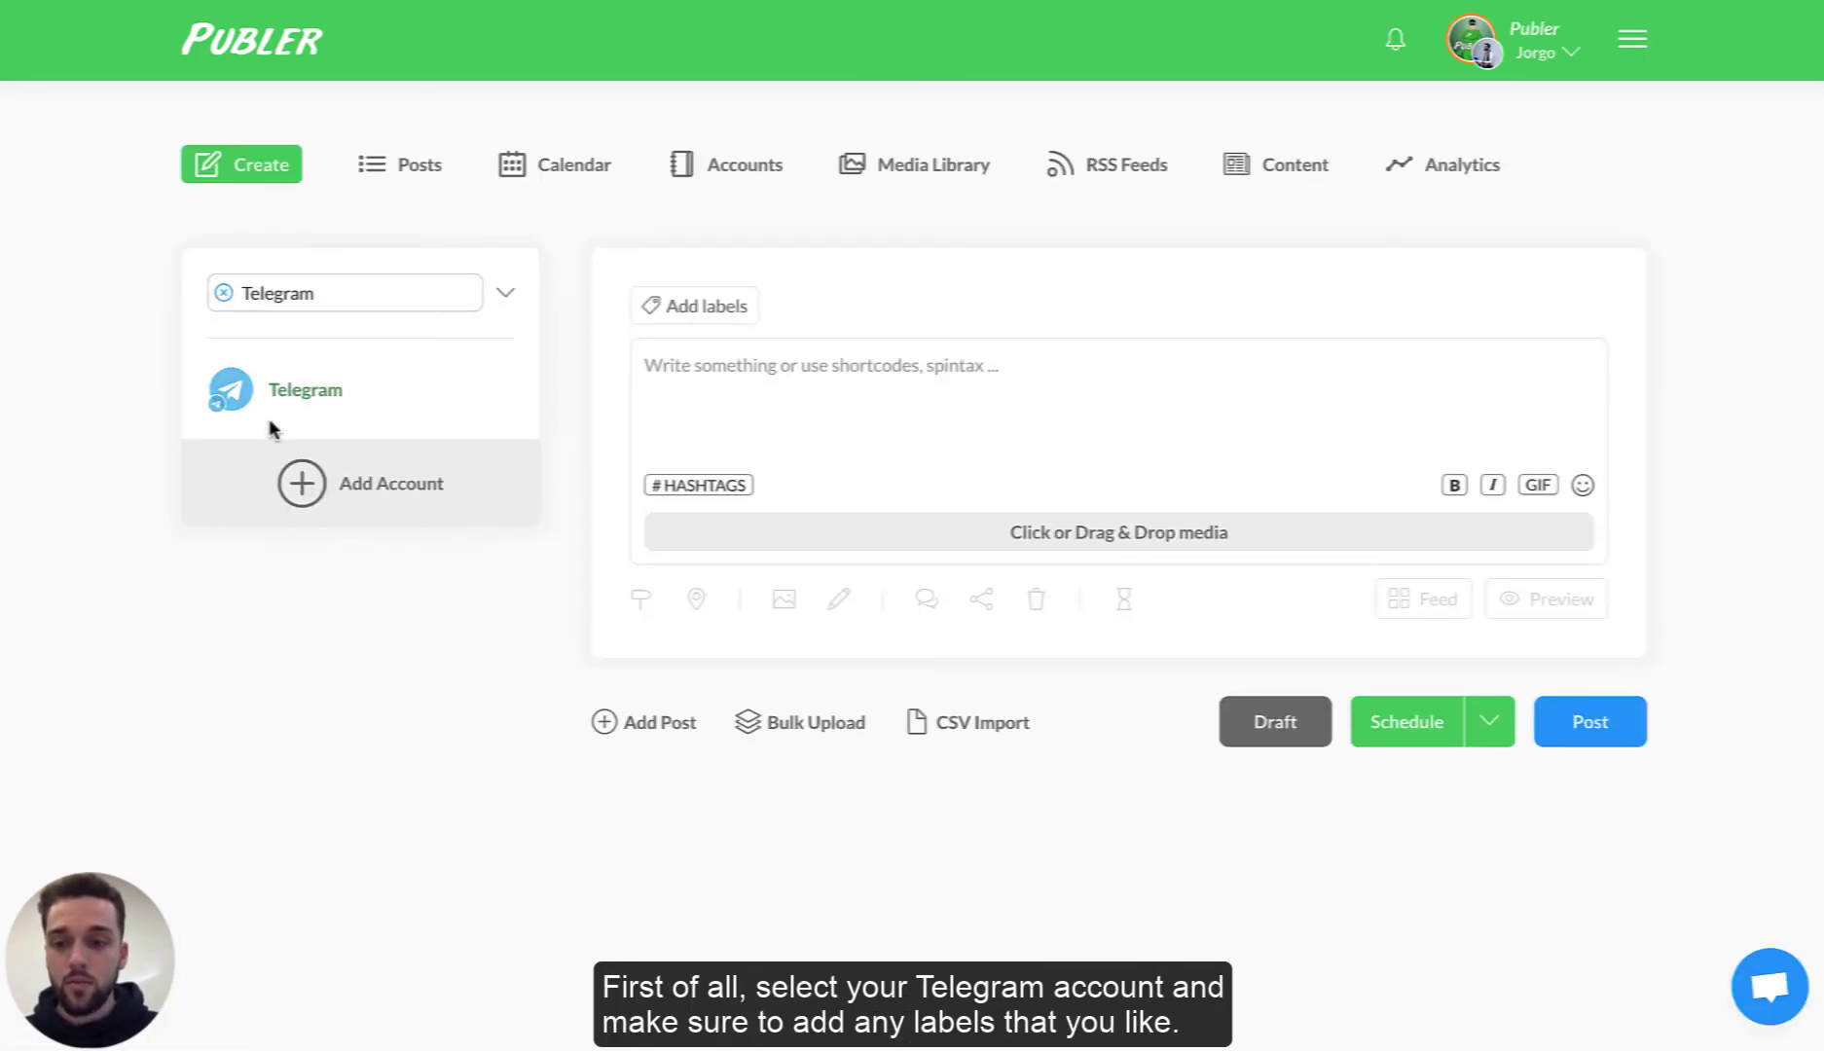
click(292, 394)
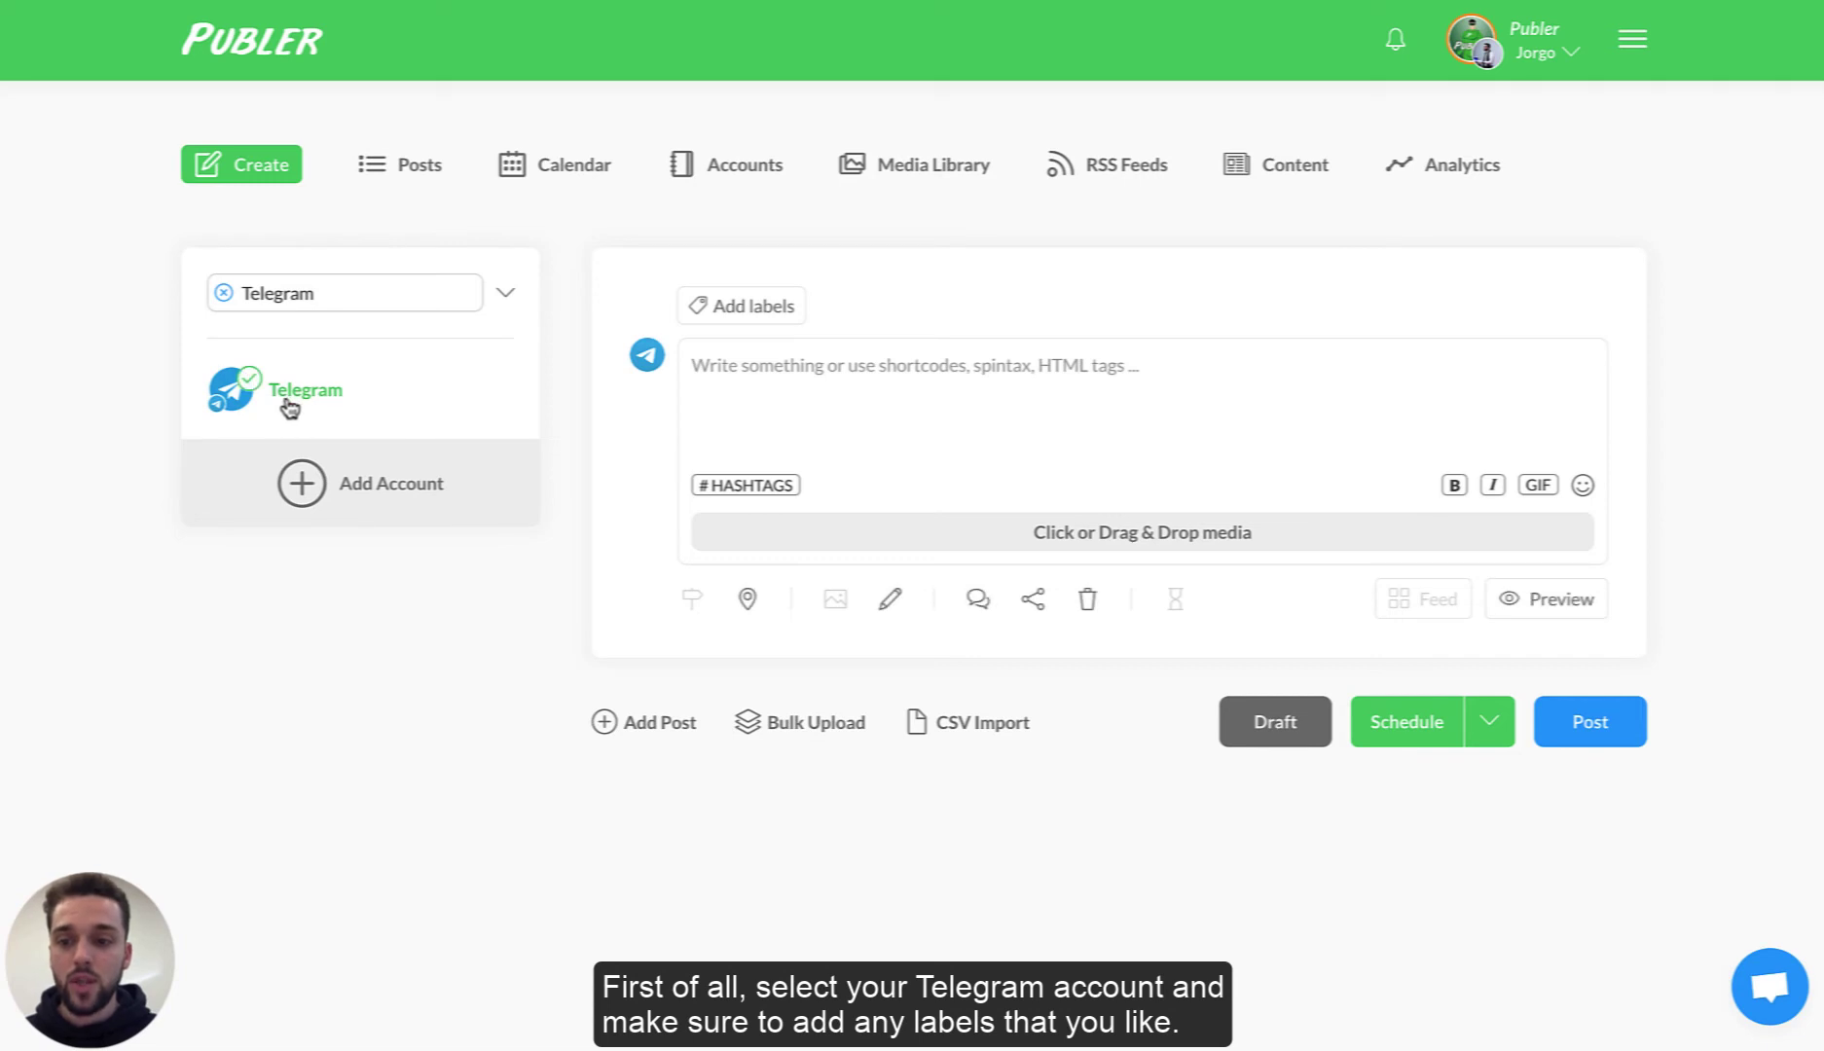
Add a new label named TelegramUpdates to the post, give it the blue colour, and save it
click(739, 310)
text(Te)
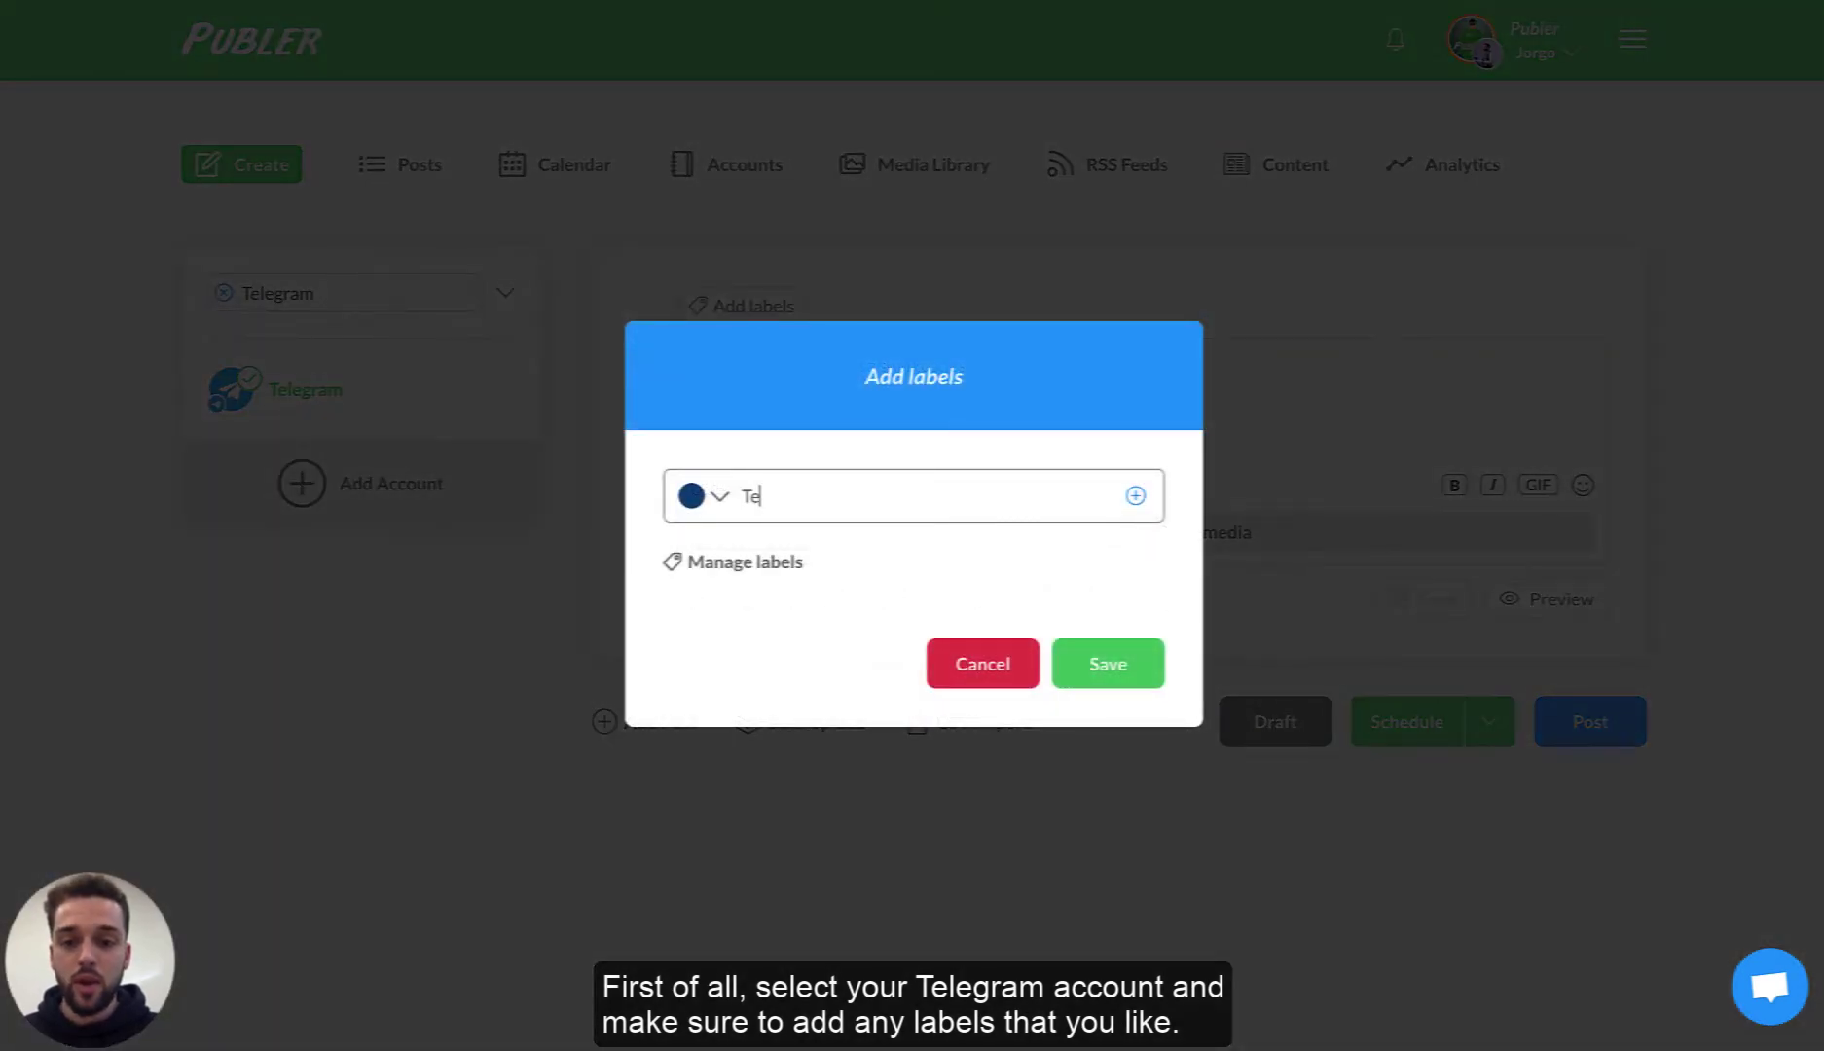
text(legramUpdates)
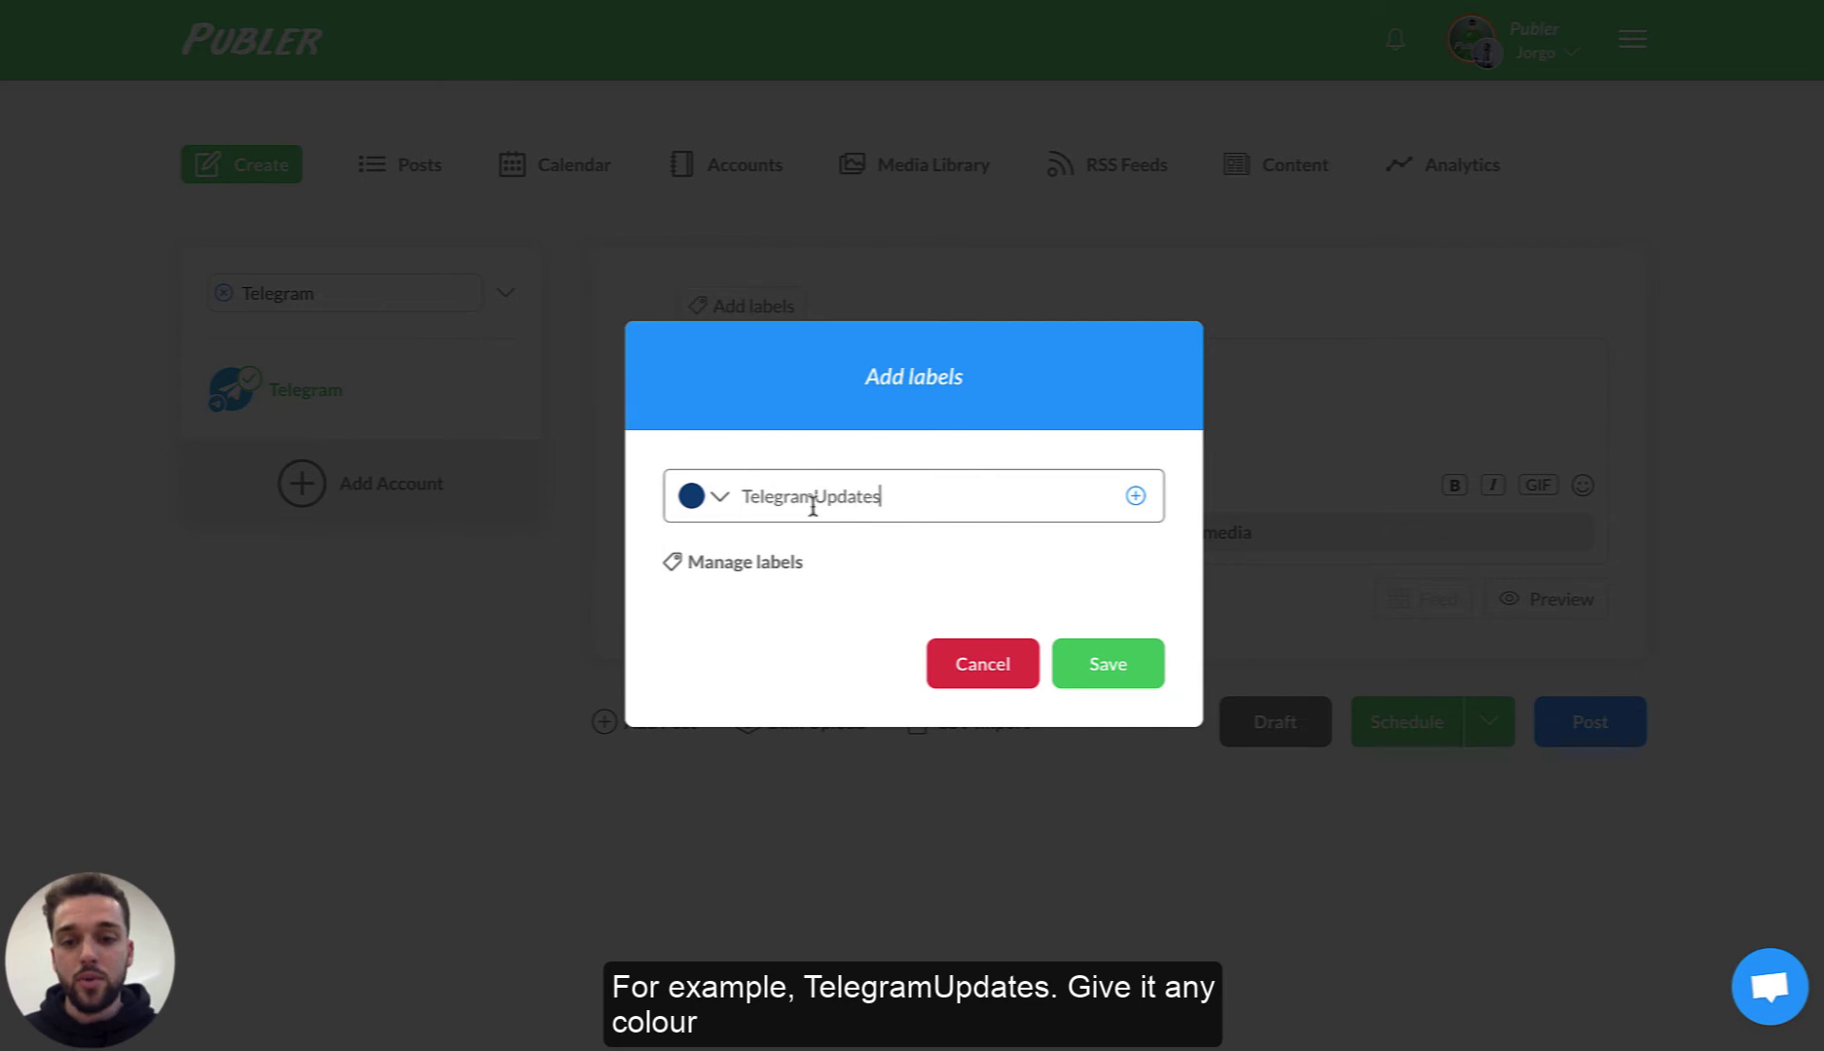
click(703, 501)
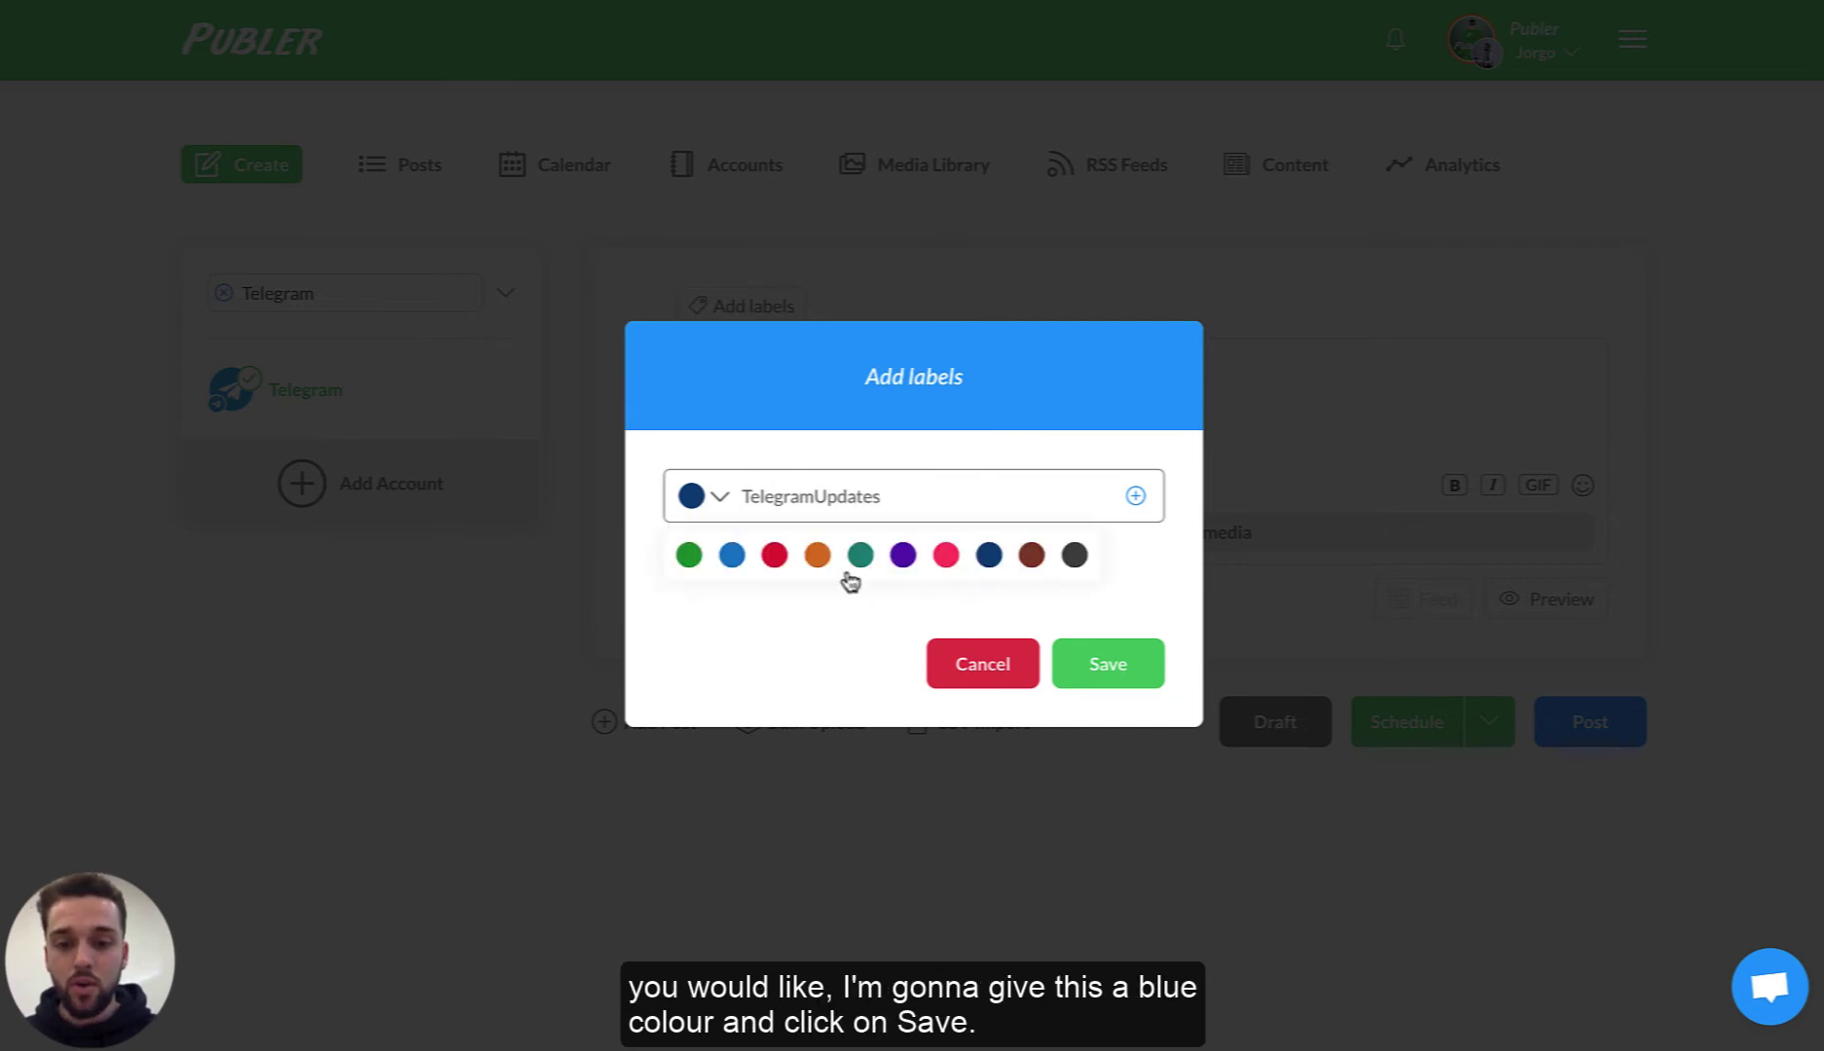
click(733, 556)
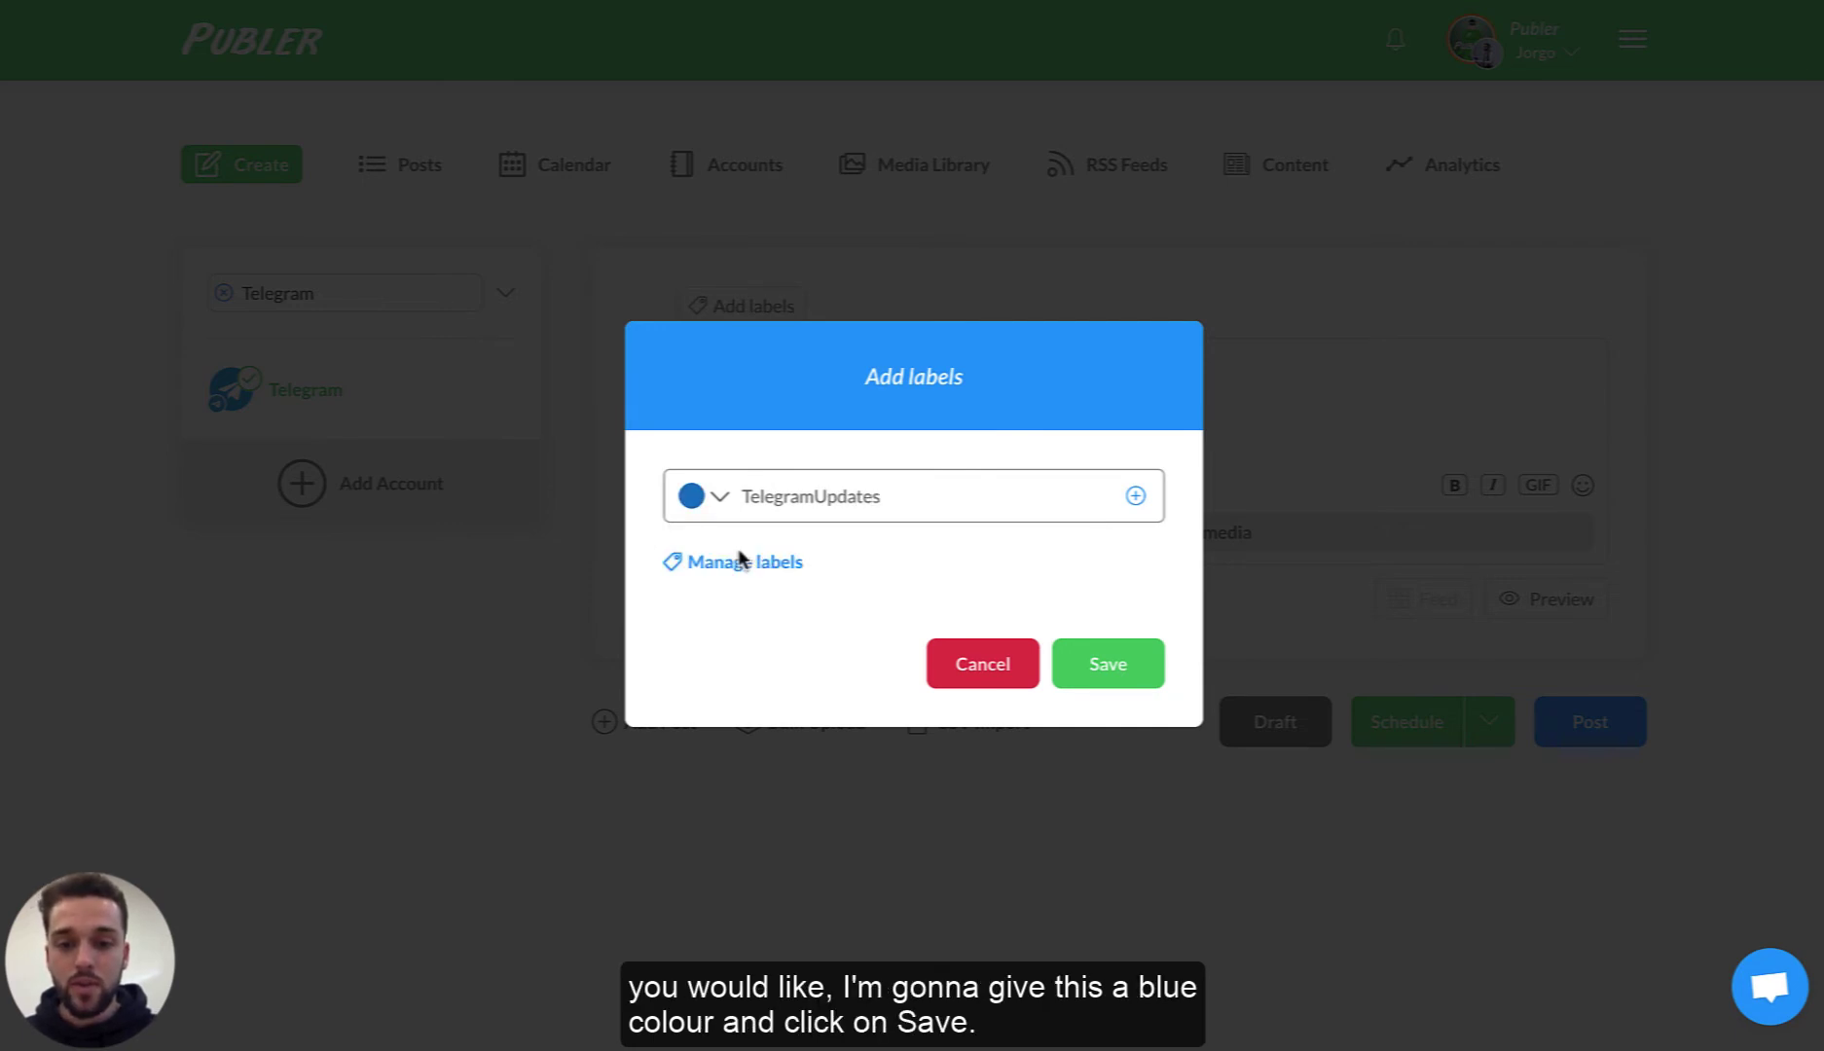
click(1107, 662)
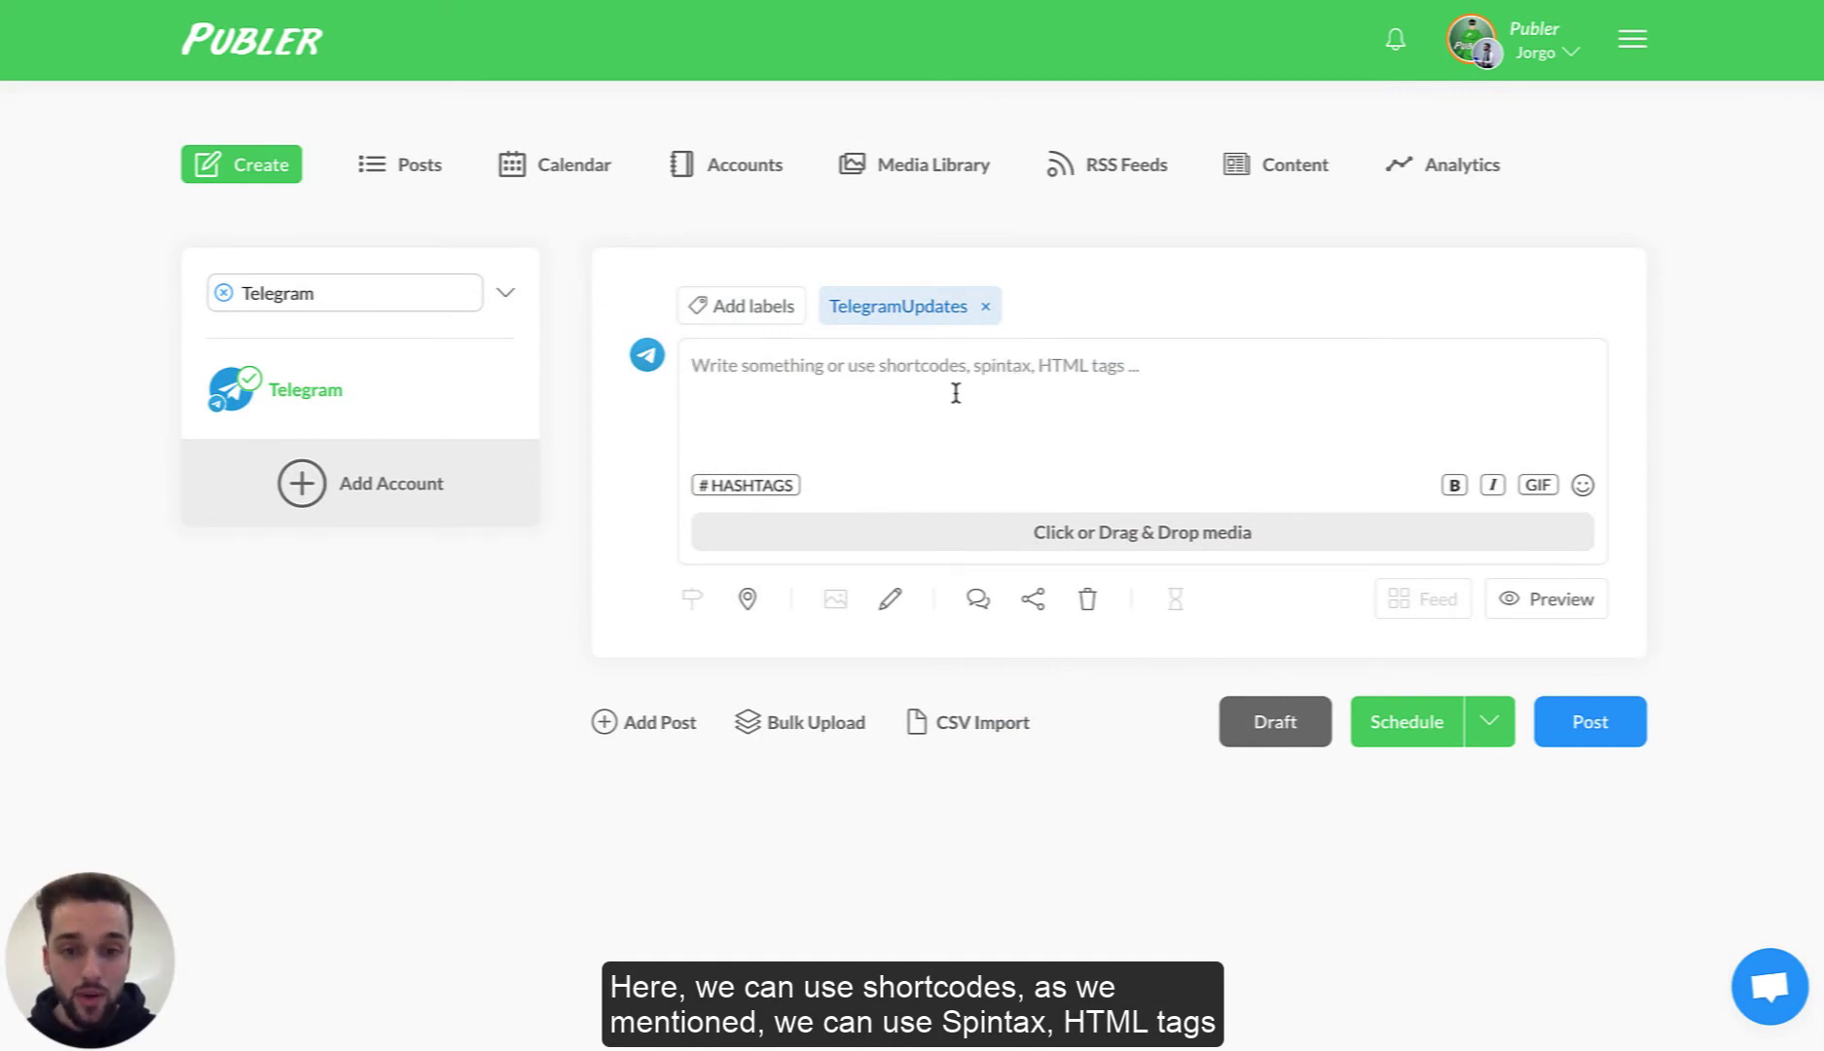
click(825, 387)
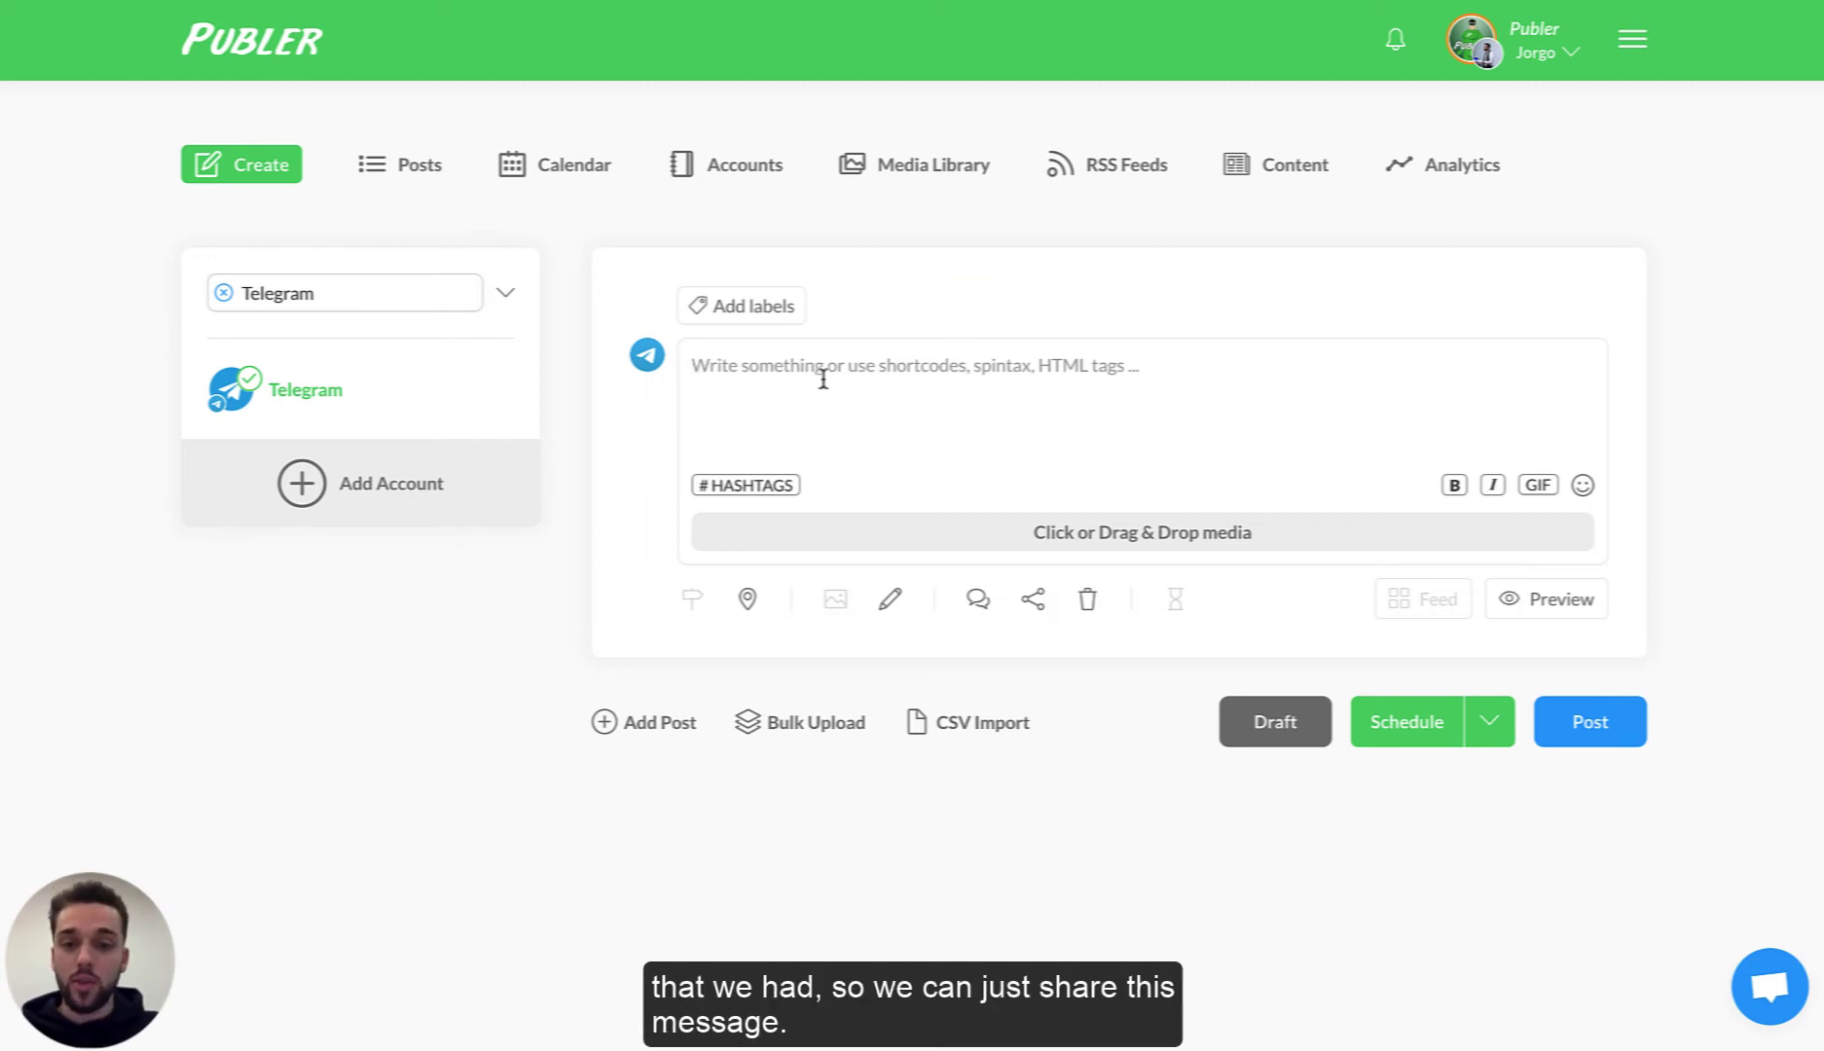
text(d)
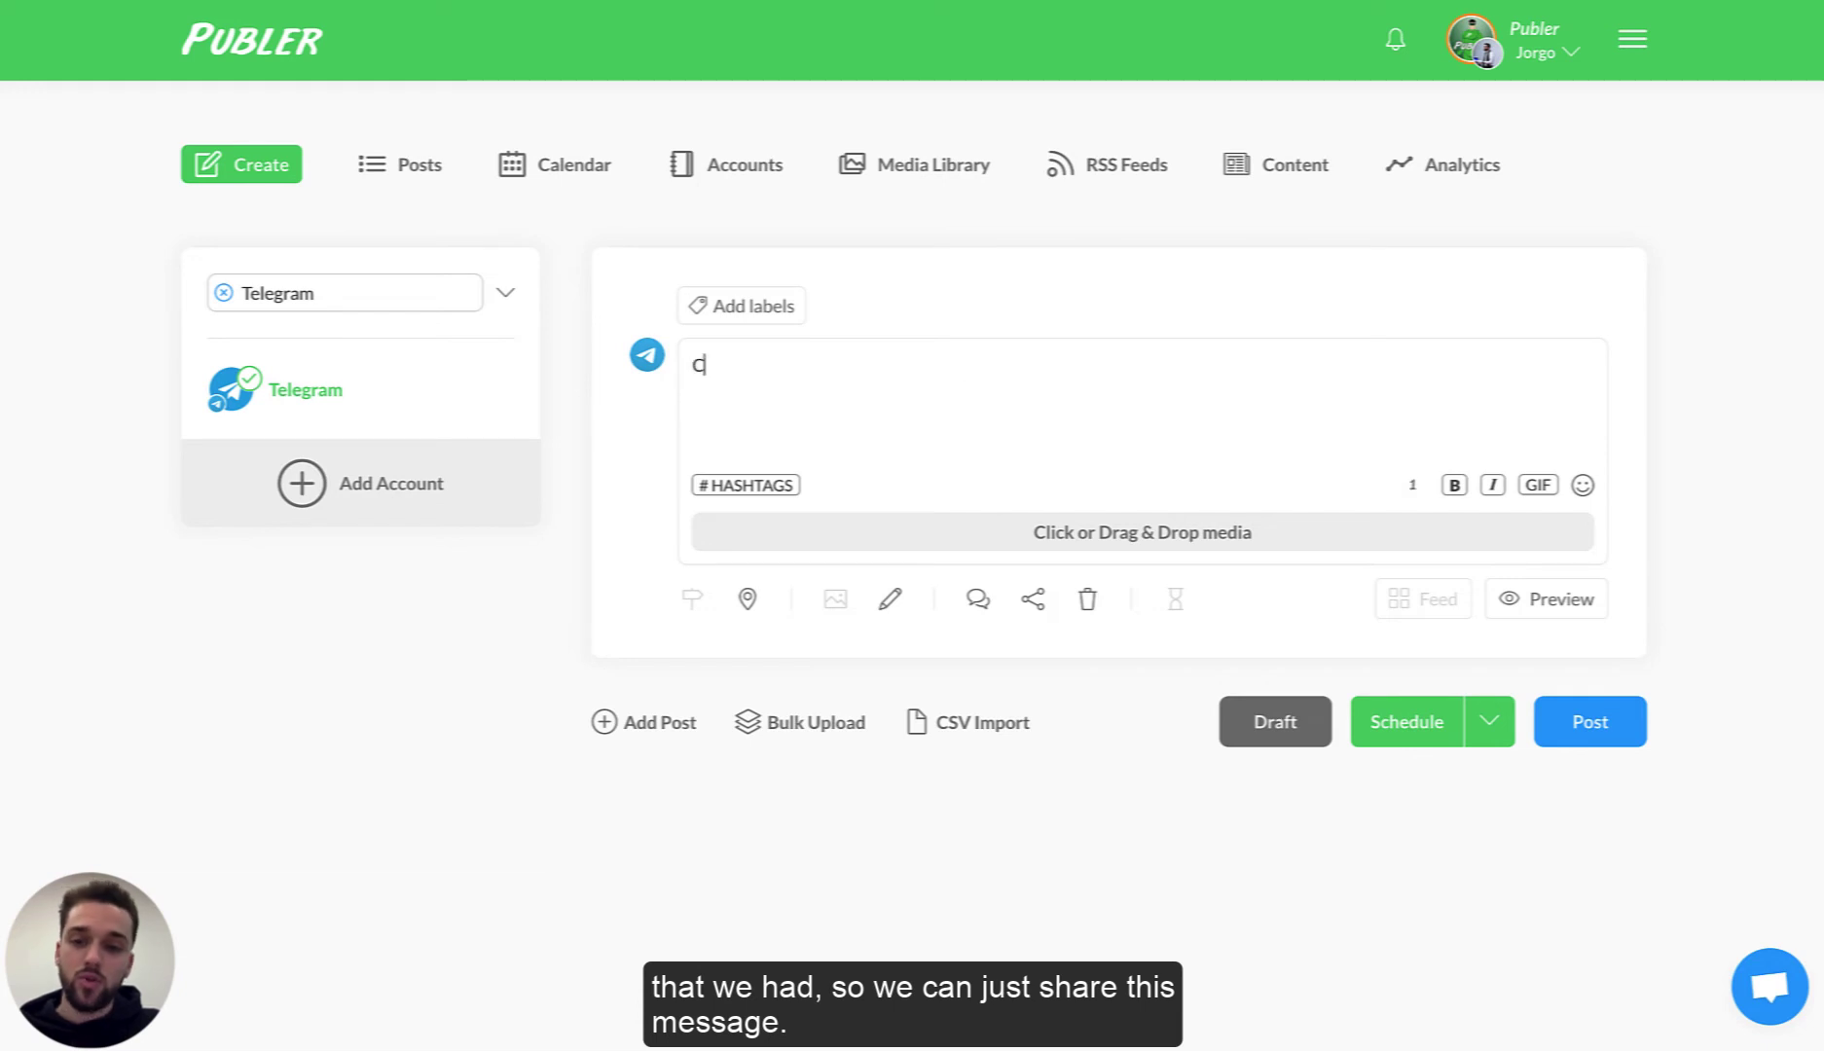
text(heck t)
key(BackSpace)
text(od)
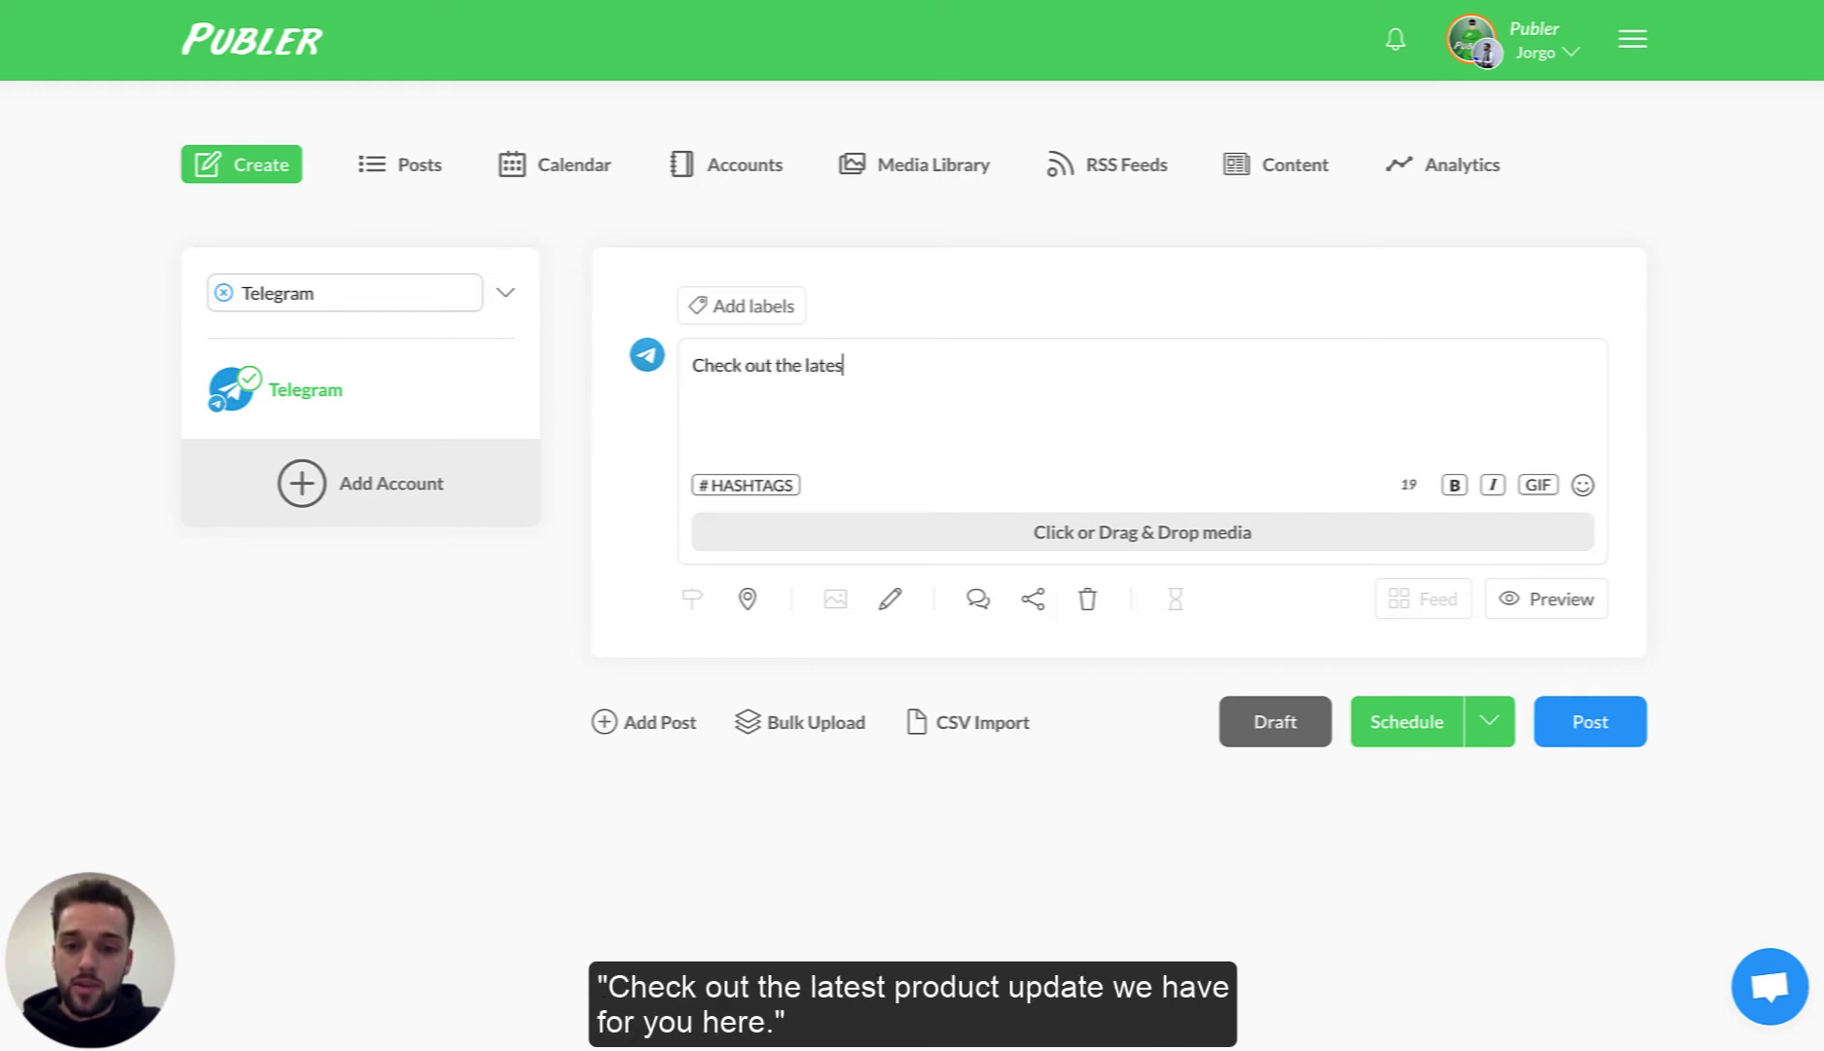
text(uct update we have for you here)
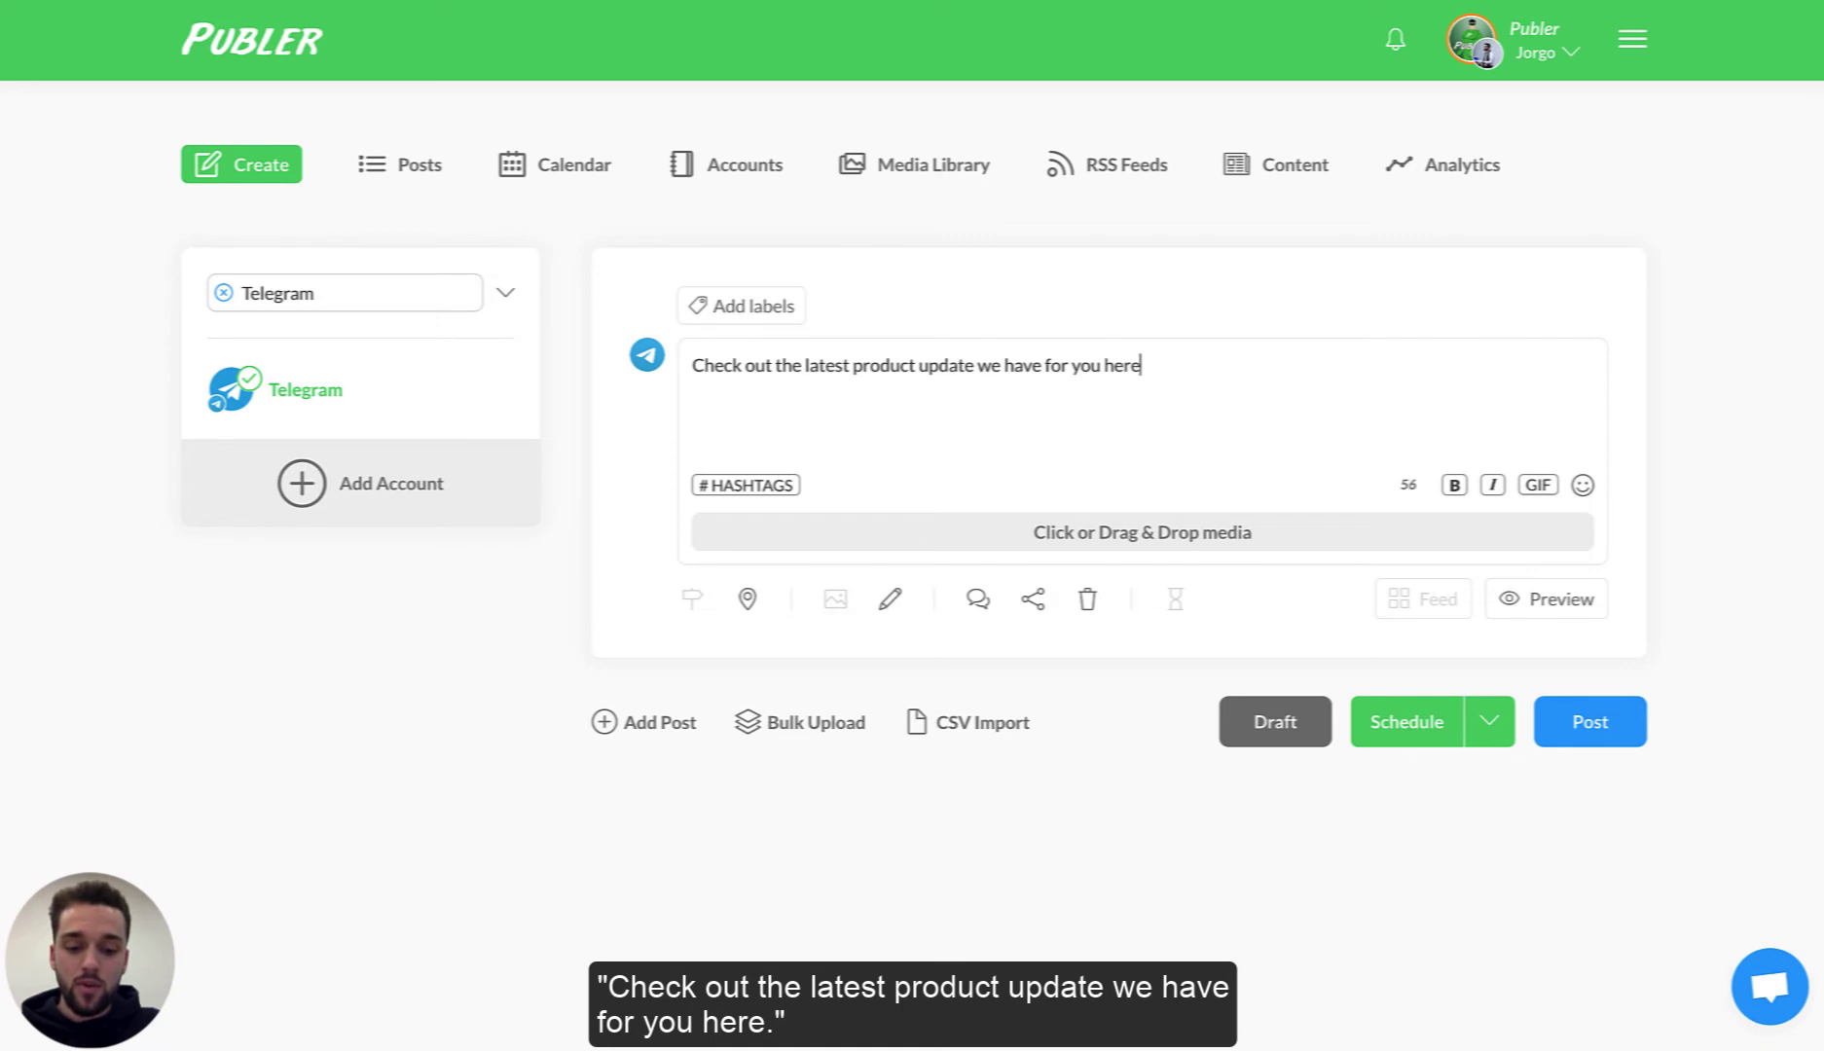
text(: https:)
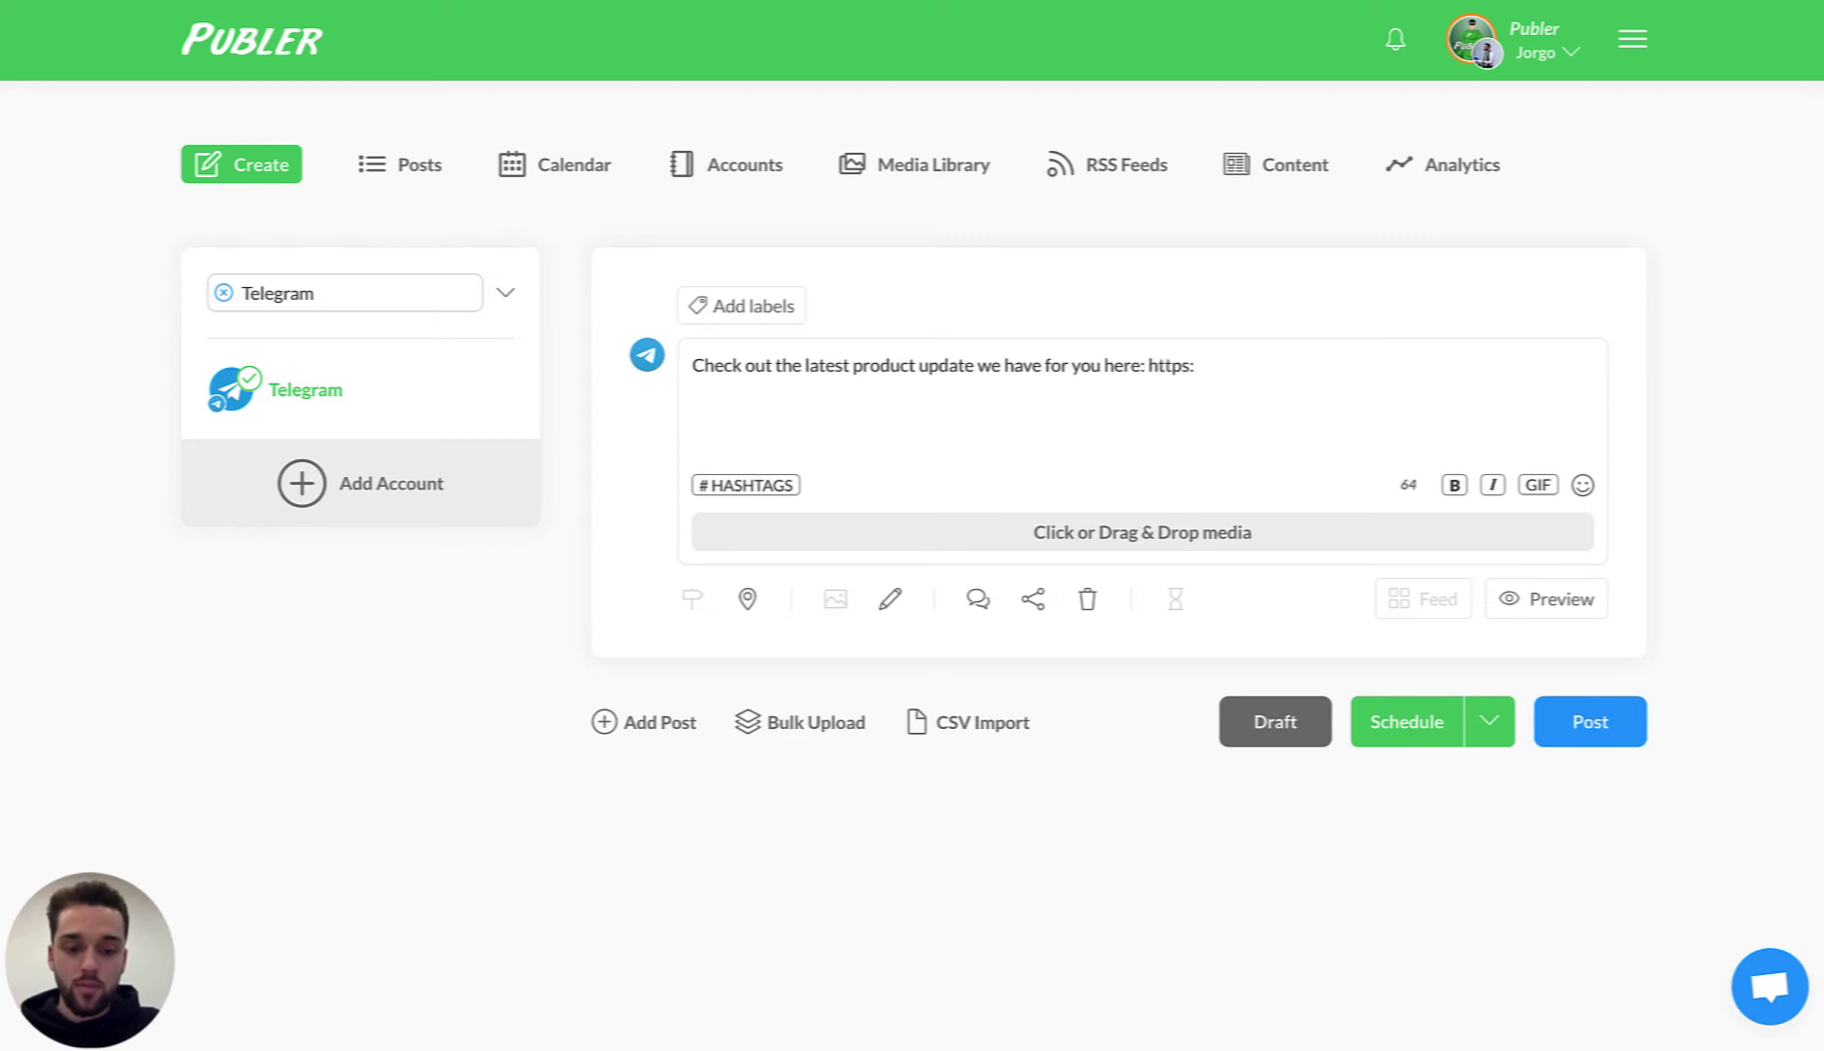
text(//blog.)
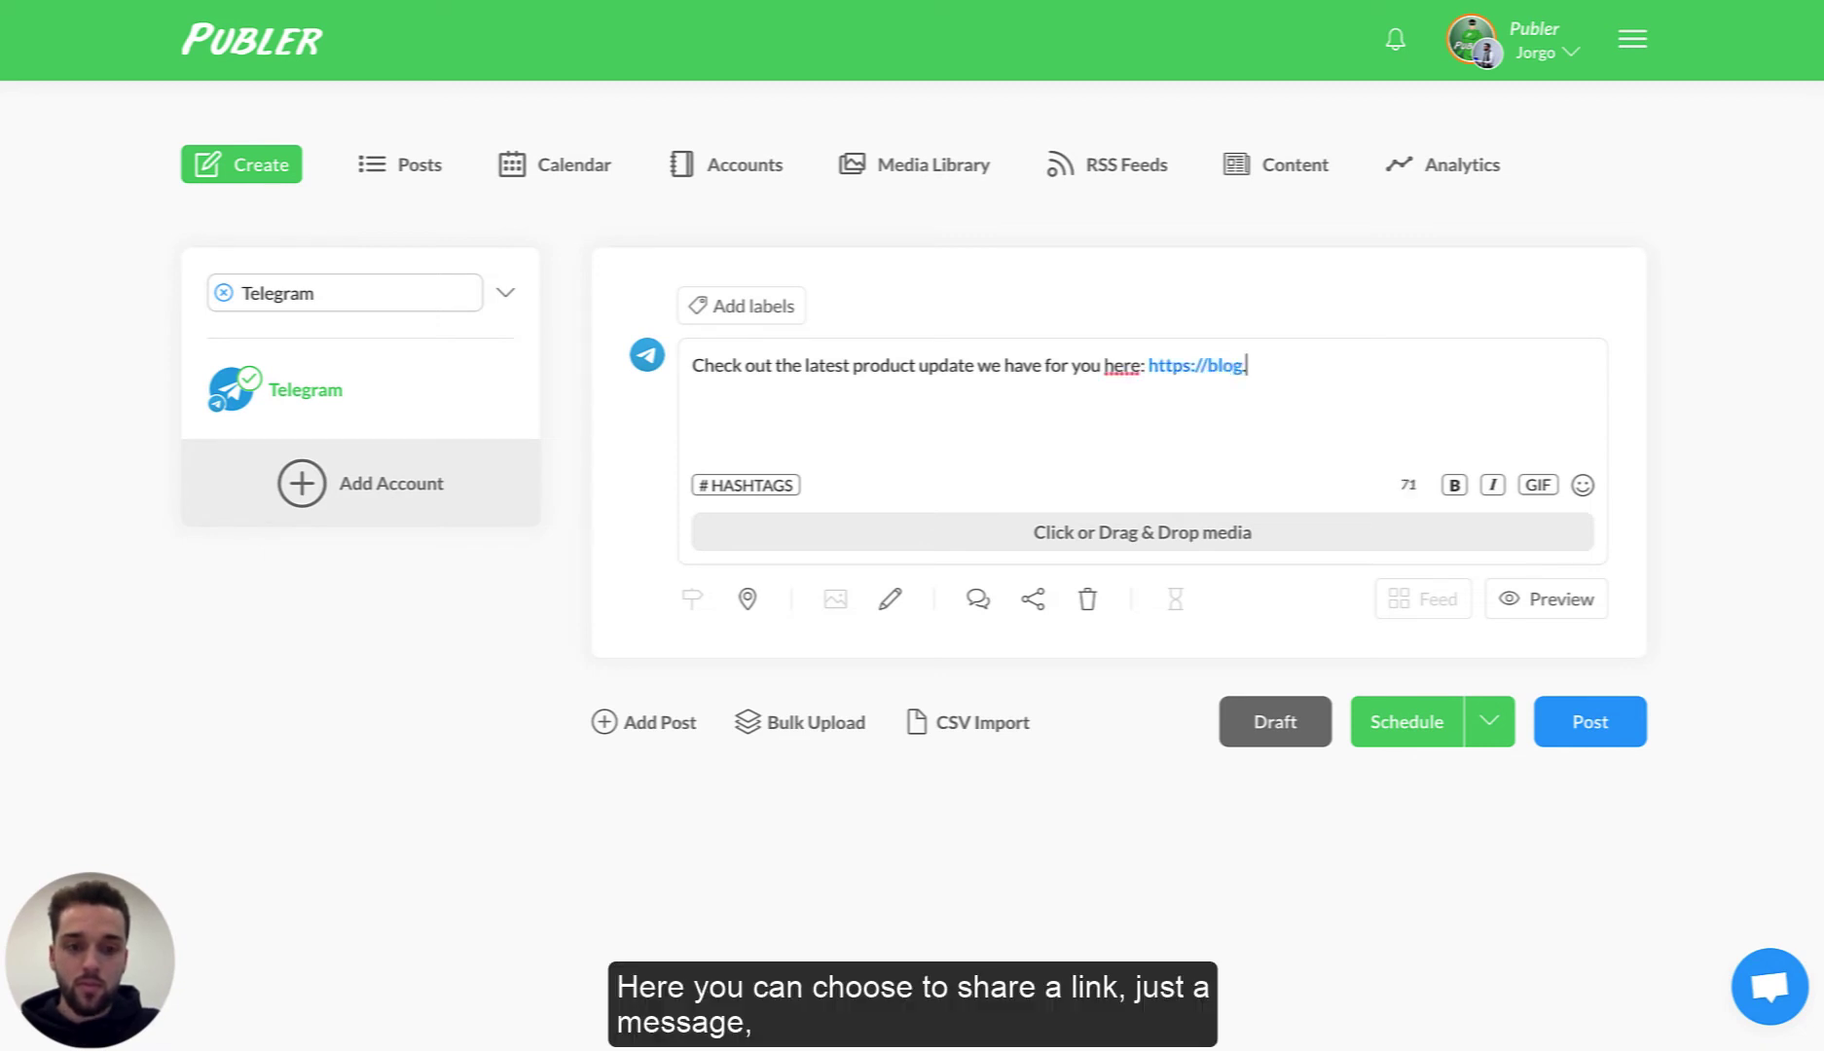
text(publer.io)
key(Return)
key(Return)
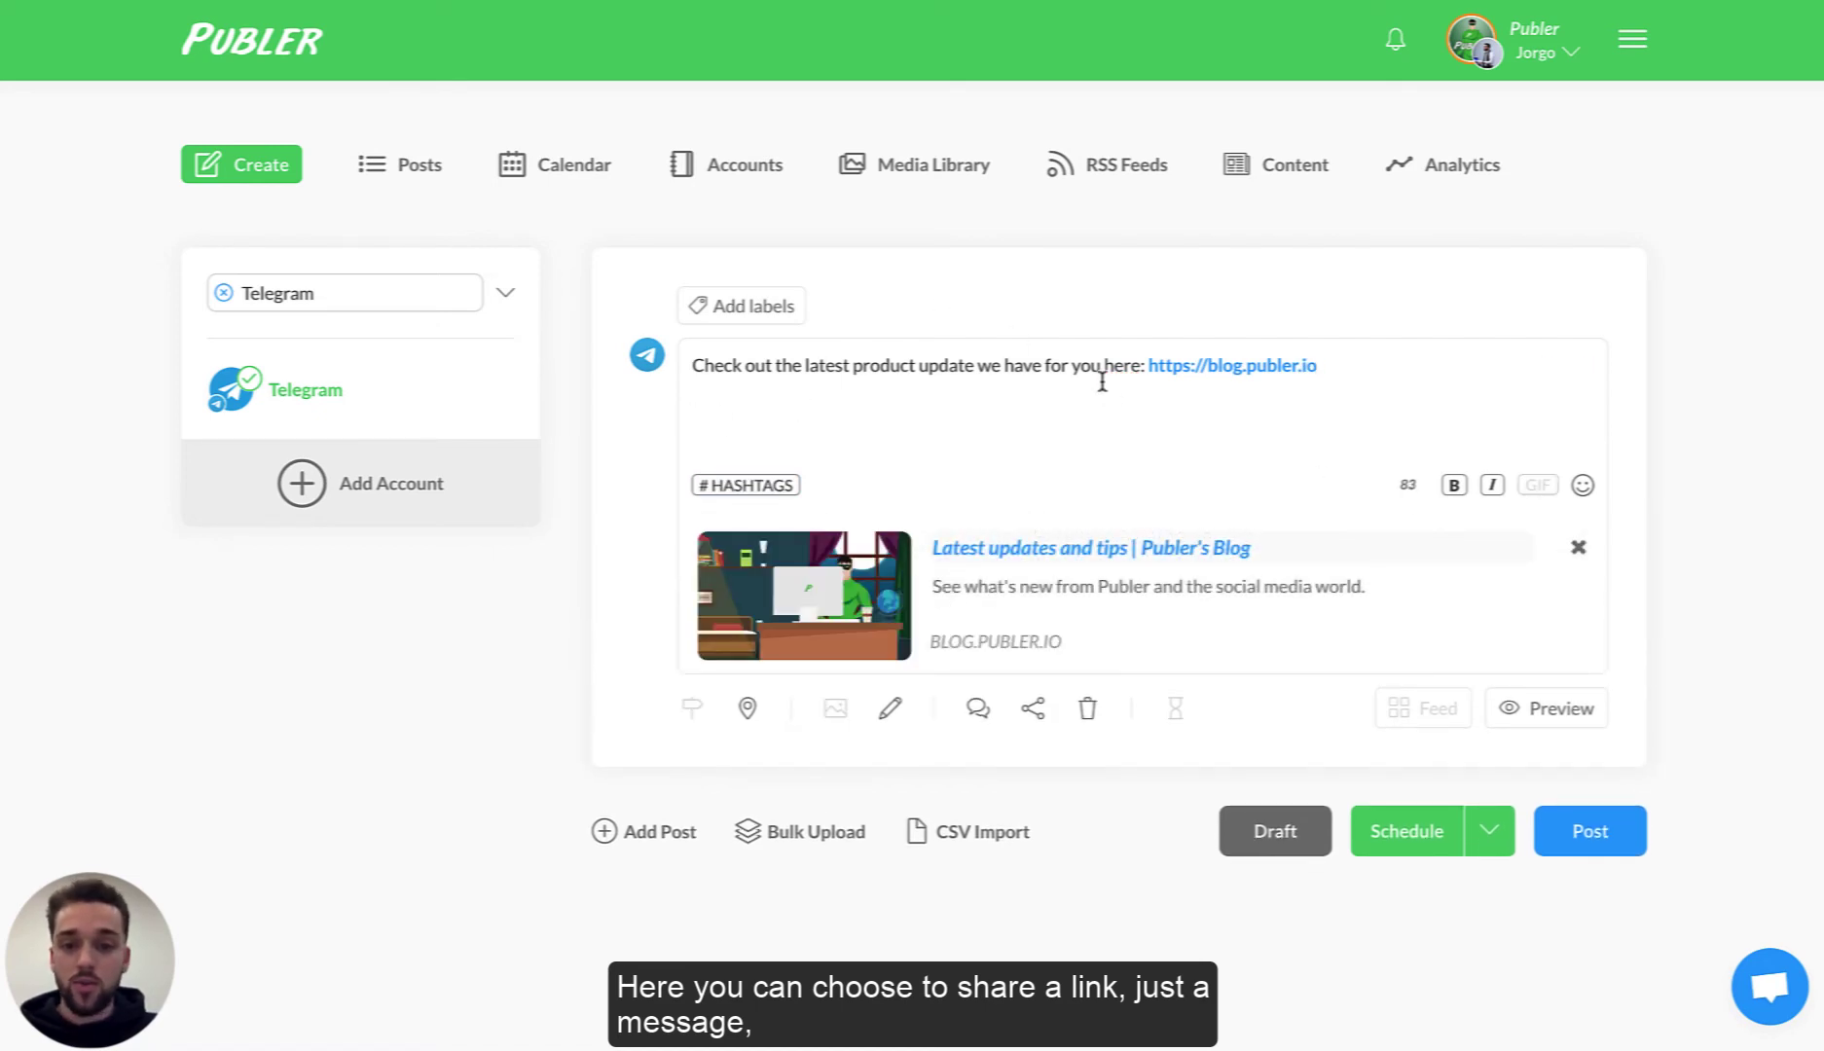
Remove the blog link preview from the post and add the hashtag #productupdates below the message
click(1579, 550)
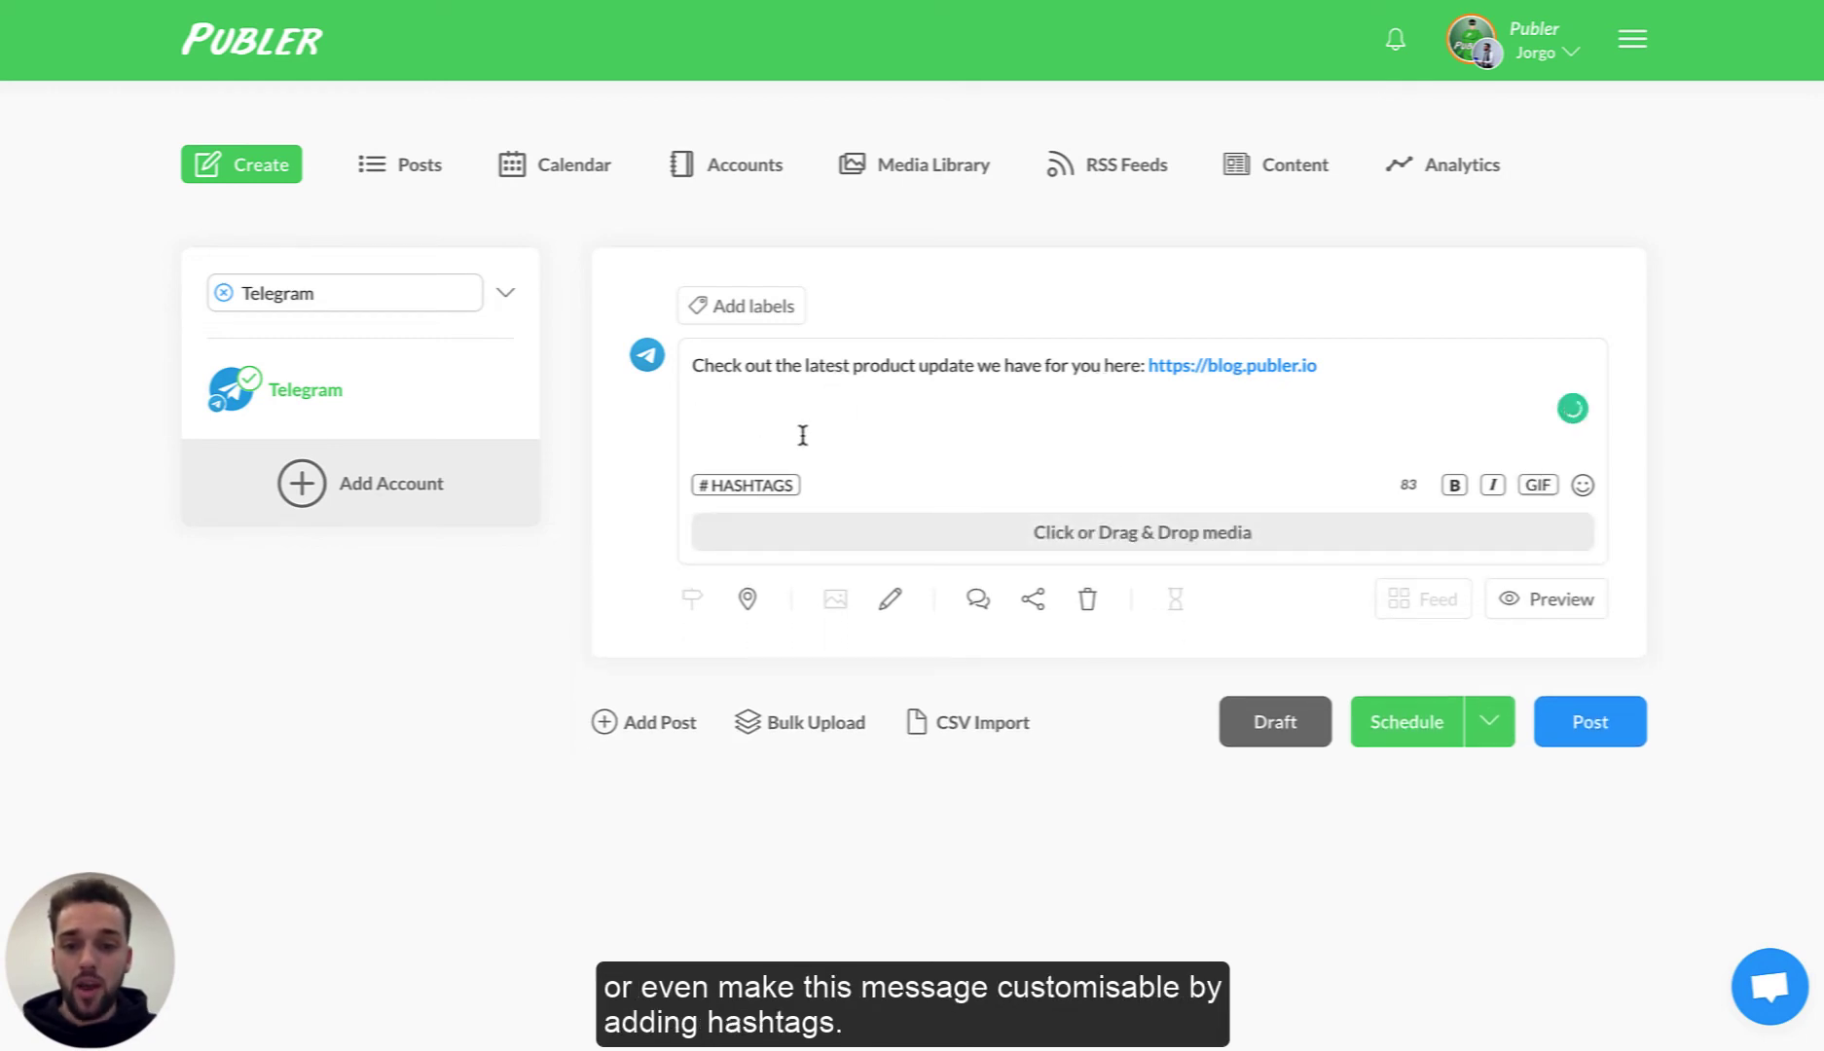
text(publer.io  #produ)
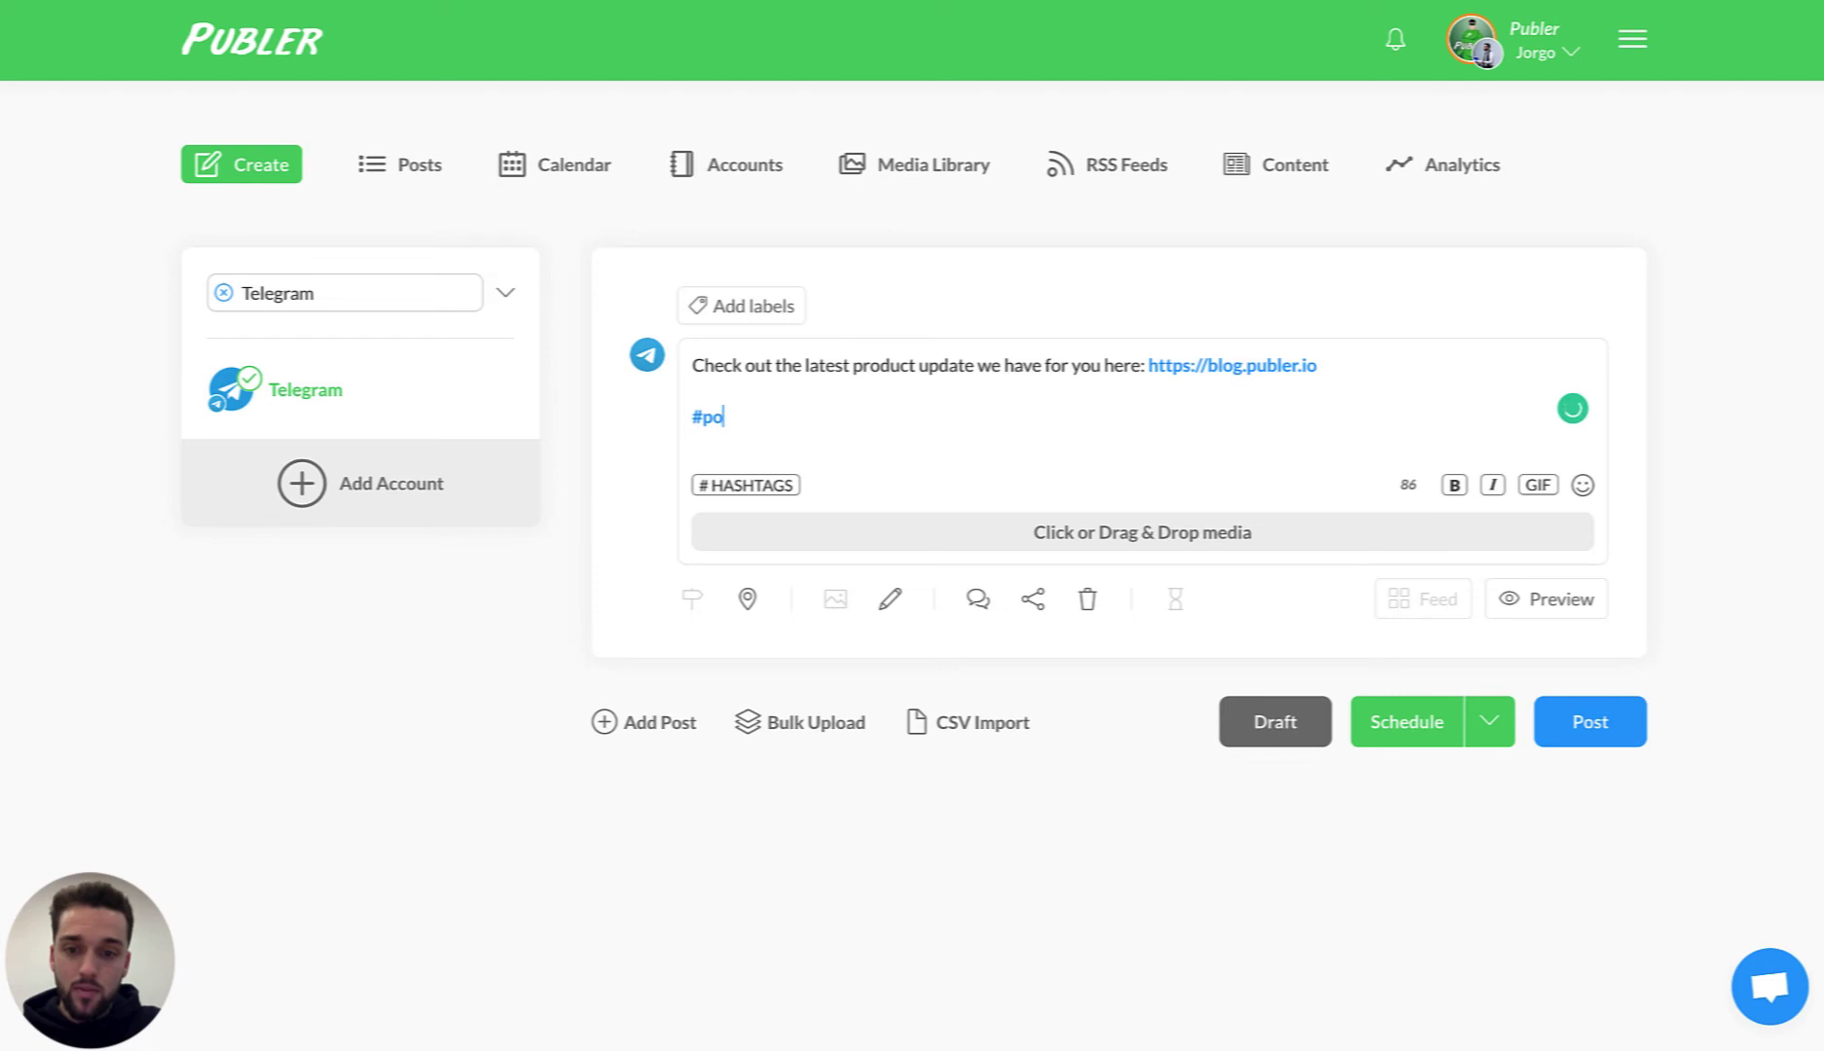
text(ctupdates)
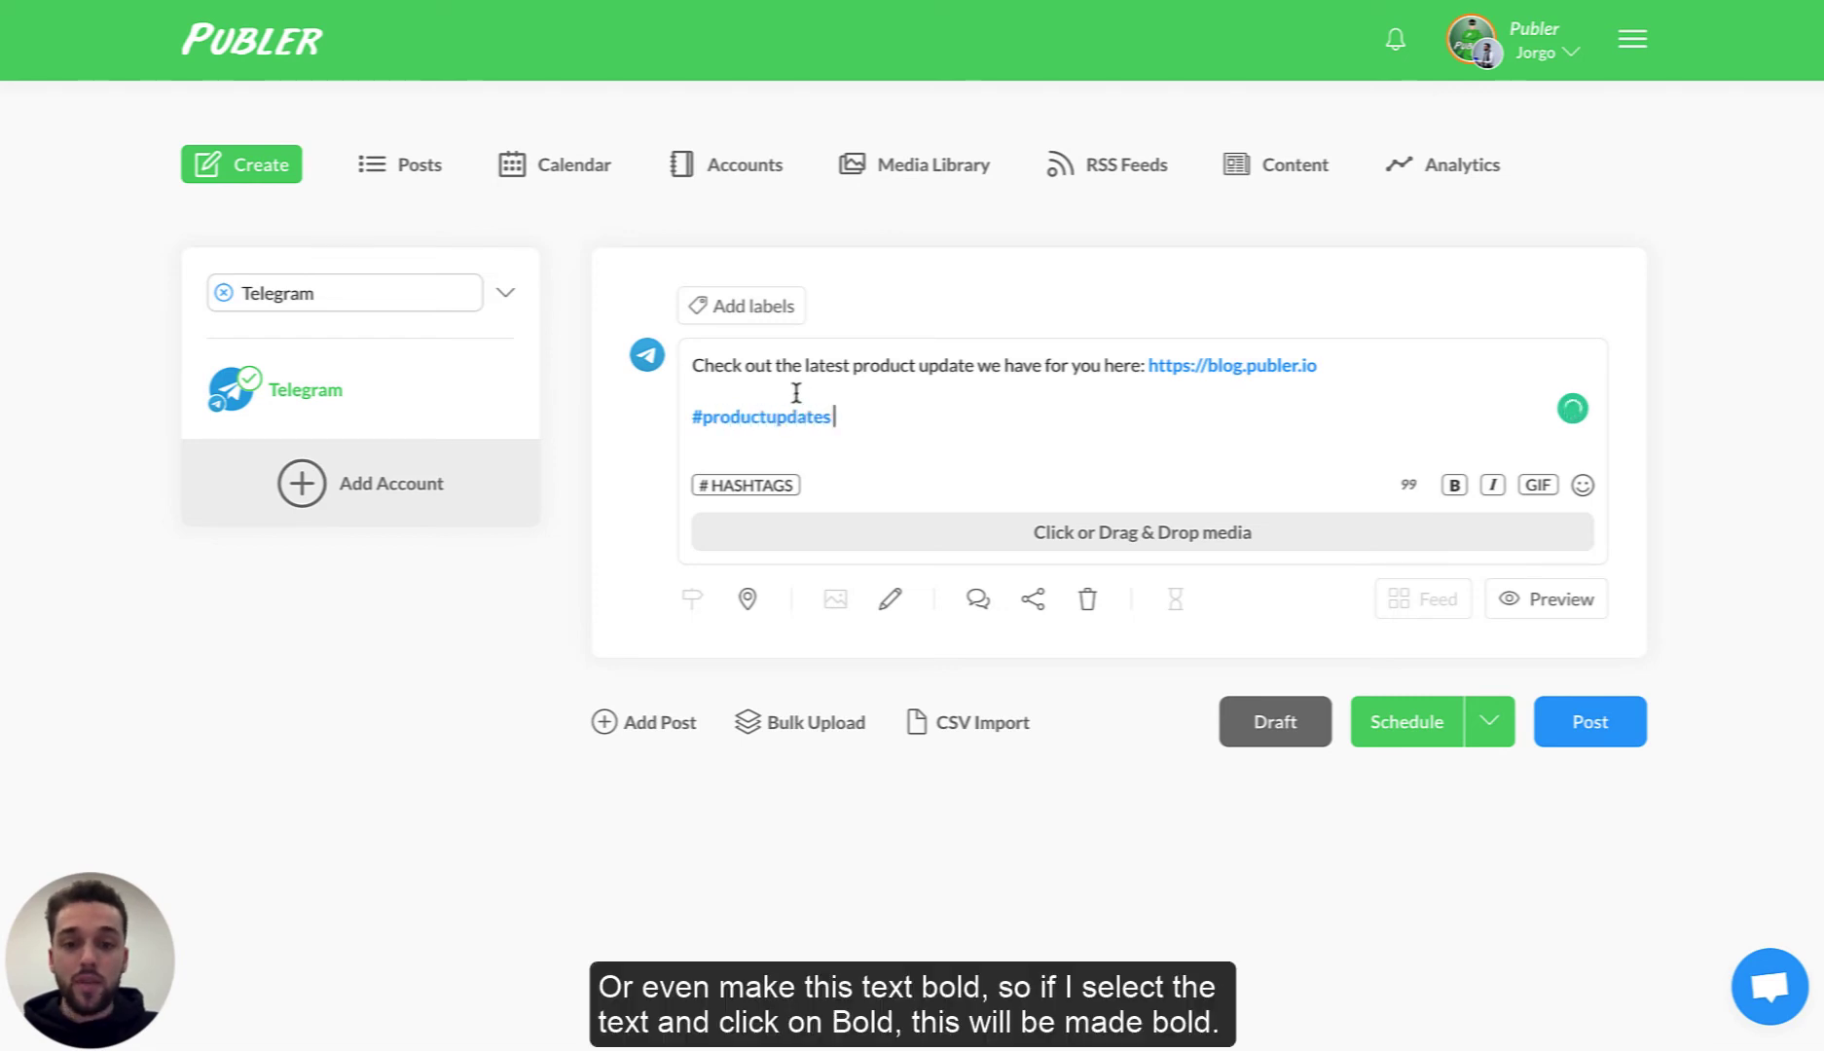
Make "Check out" bold and "product update" italic in the post text
double_click(716, 366)
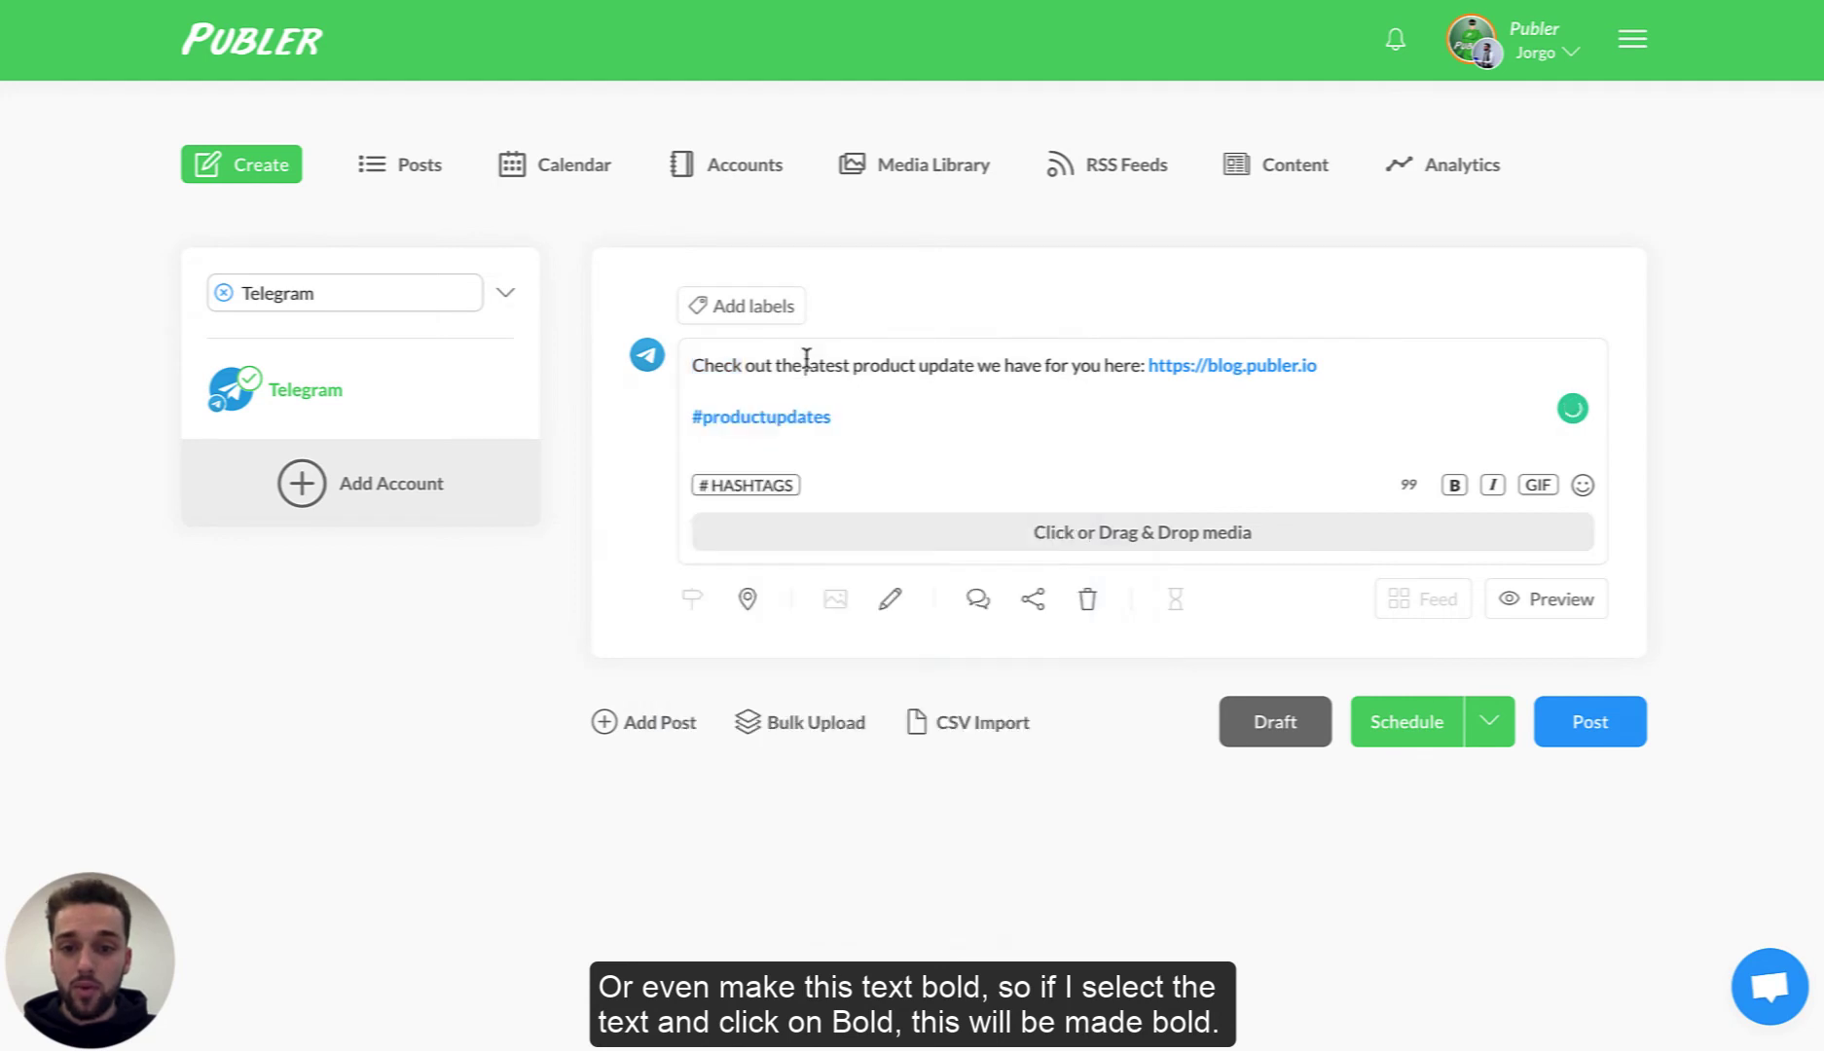
drag(692, 364, 737, 364)
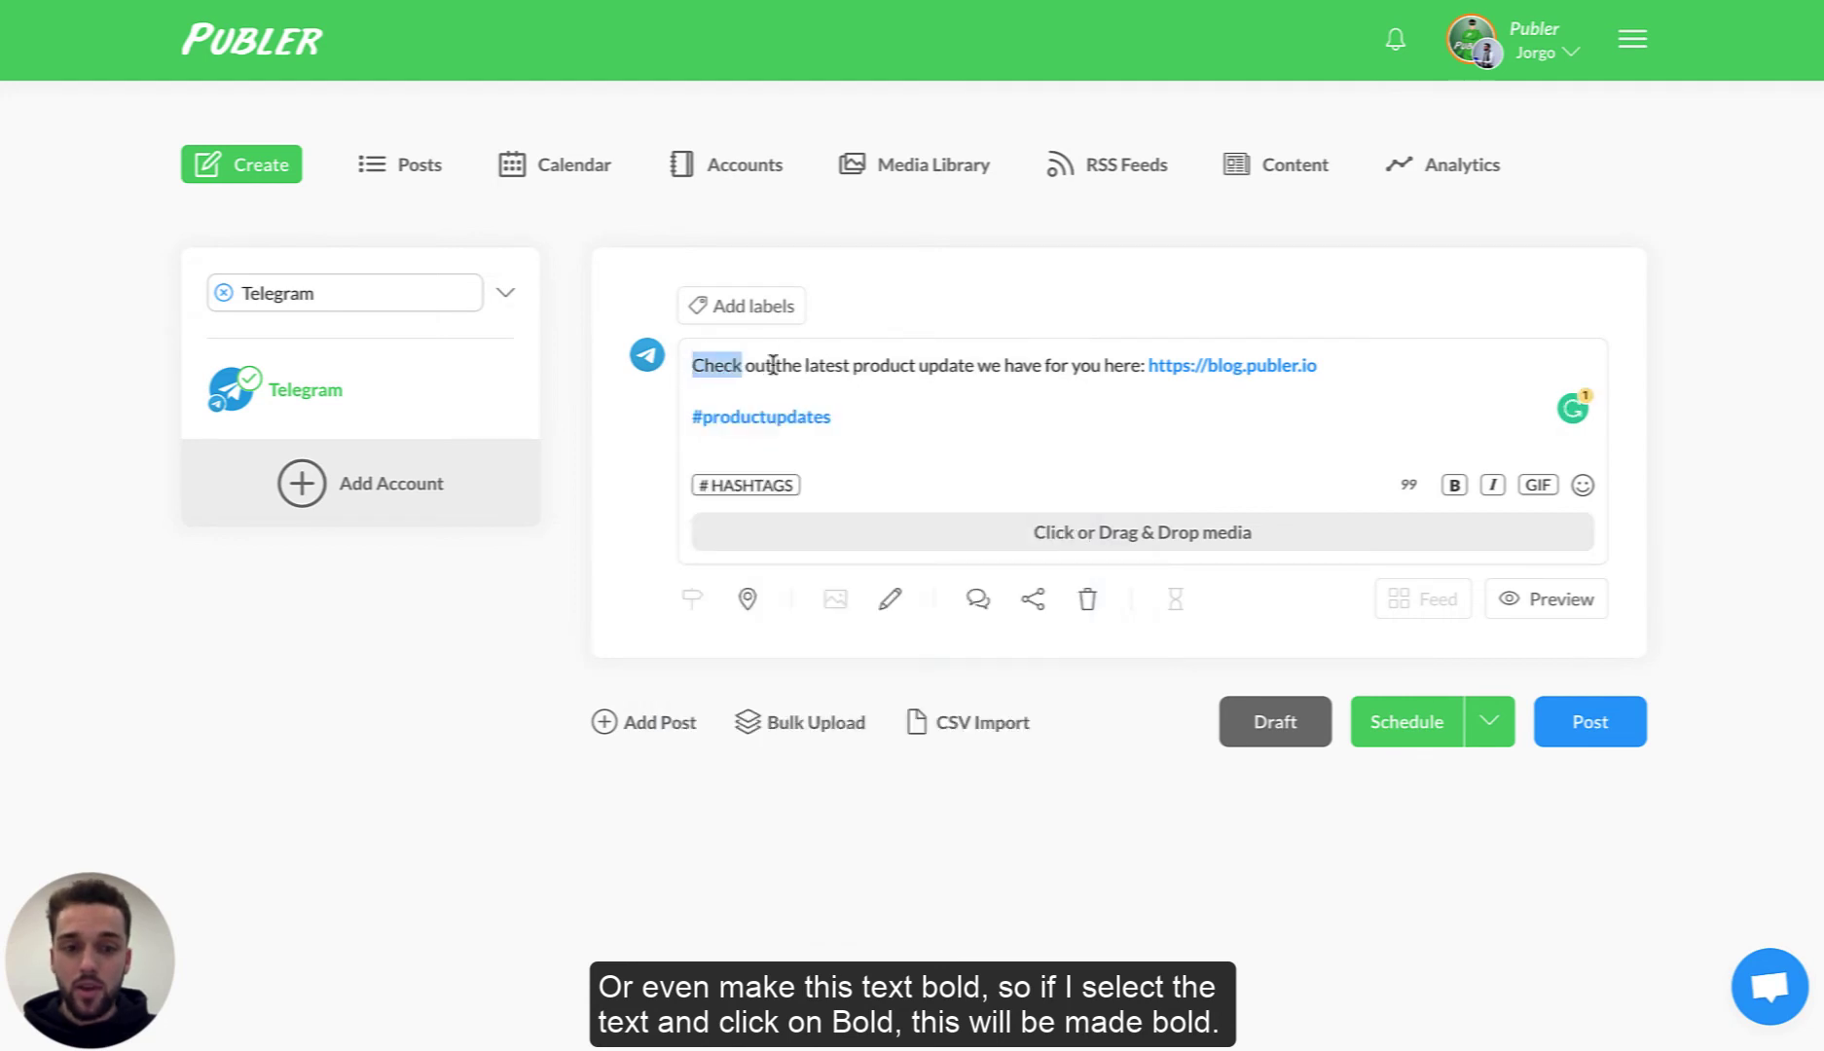
click(1454, 484)
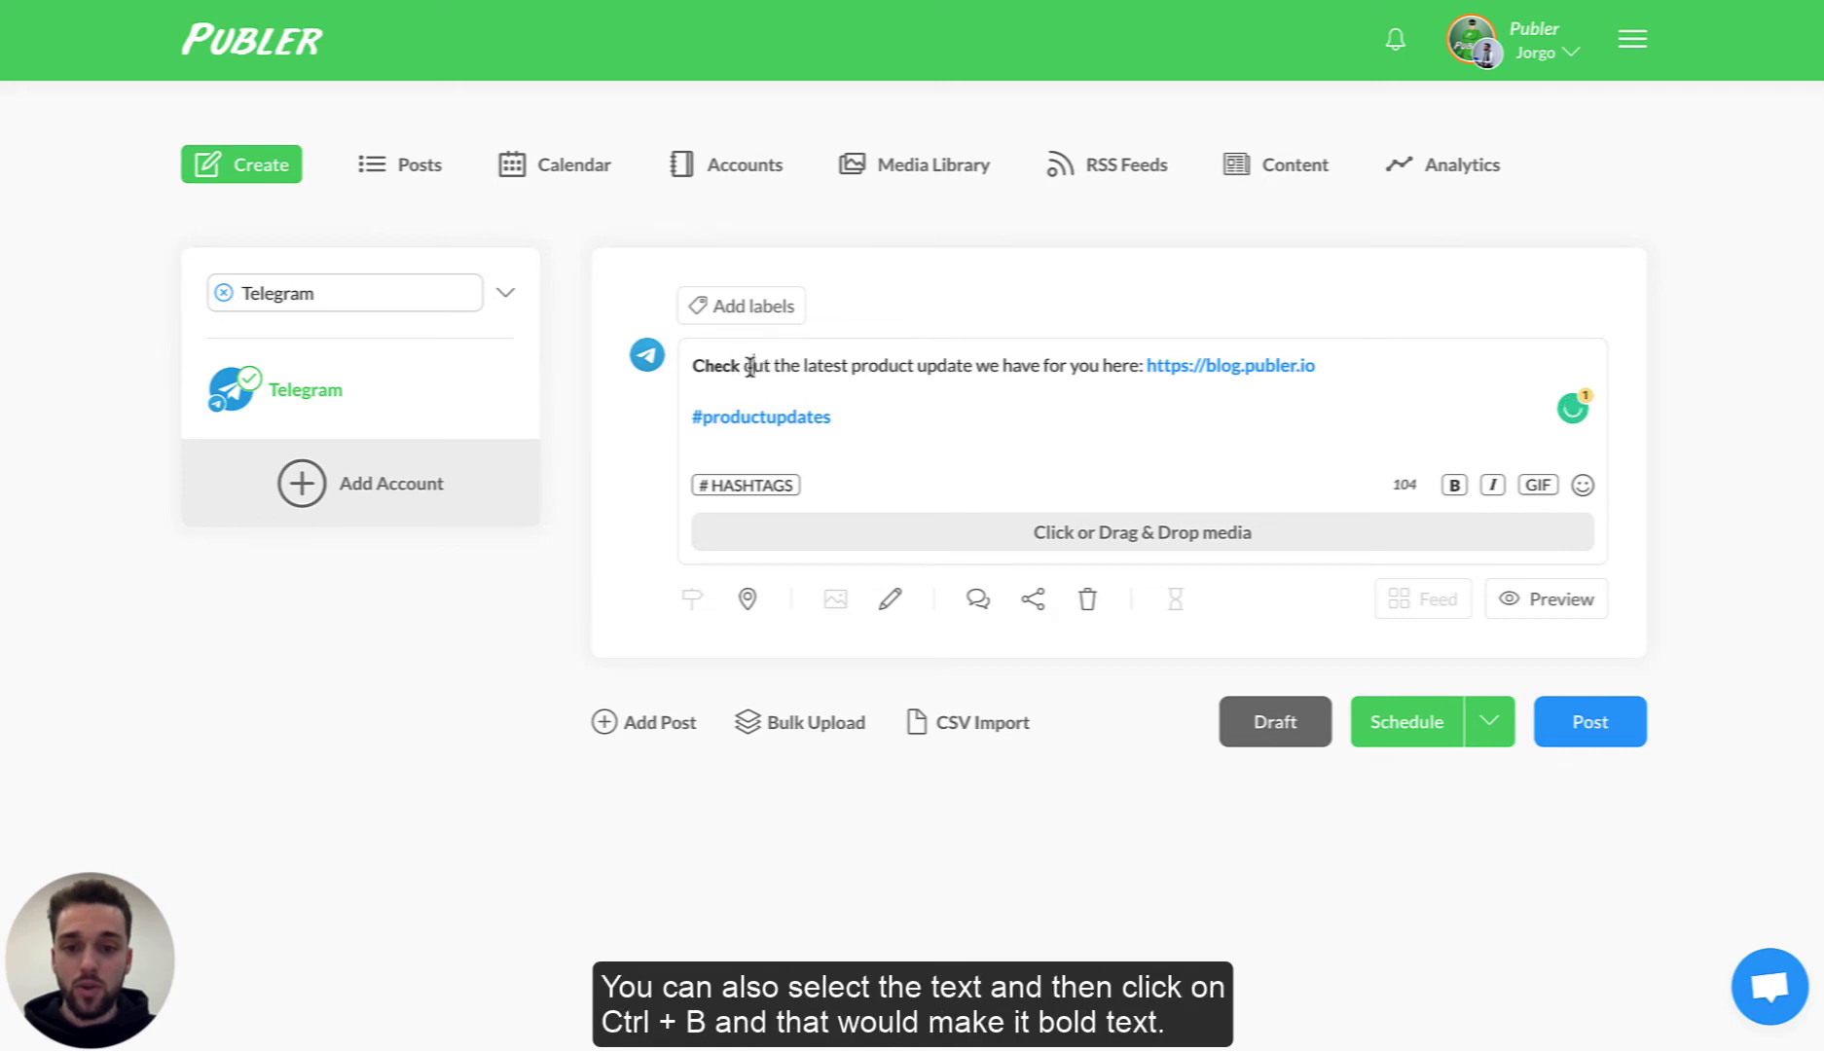
drag(769, 365, 796, 367)
key(ctrl+b)
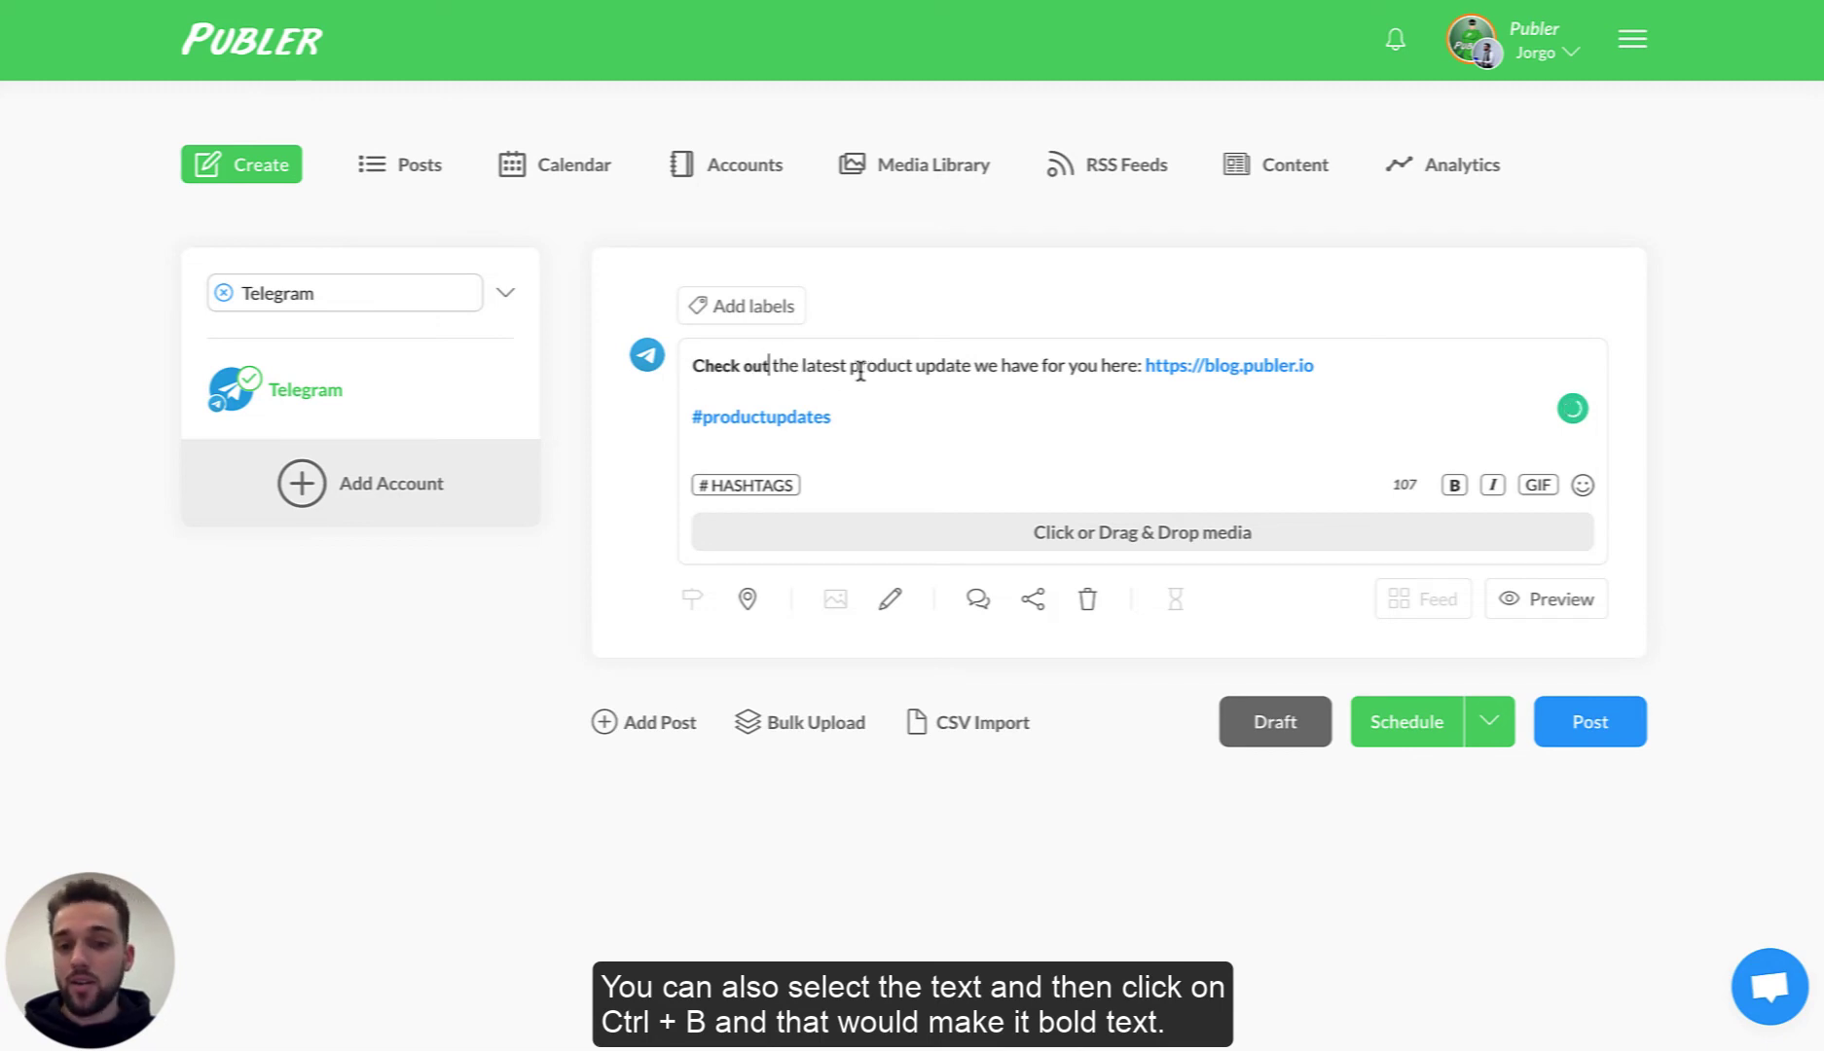
drag(852, 367, 969, 366)
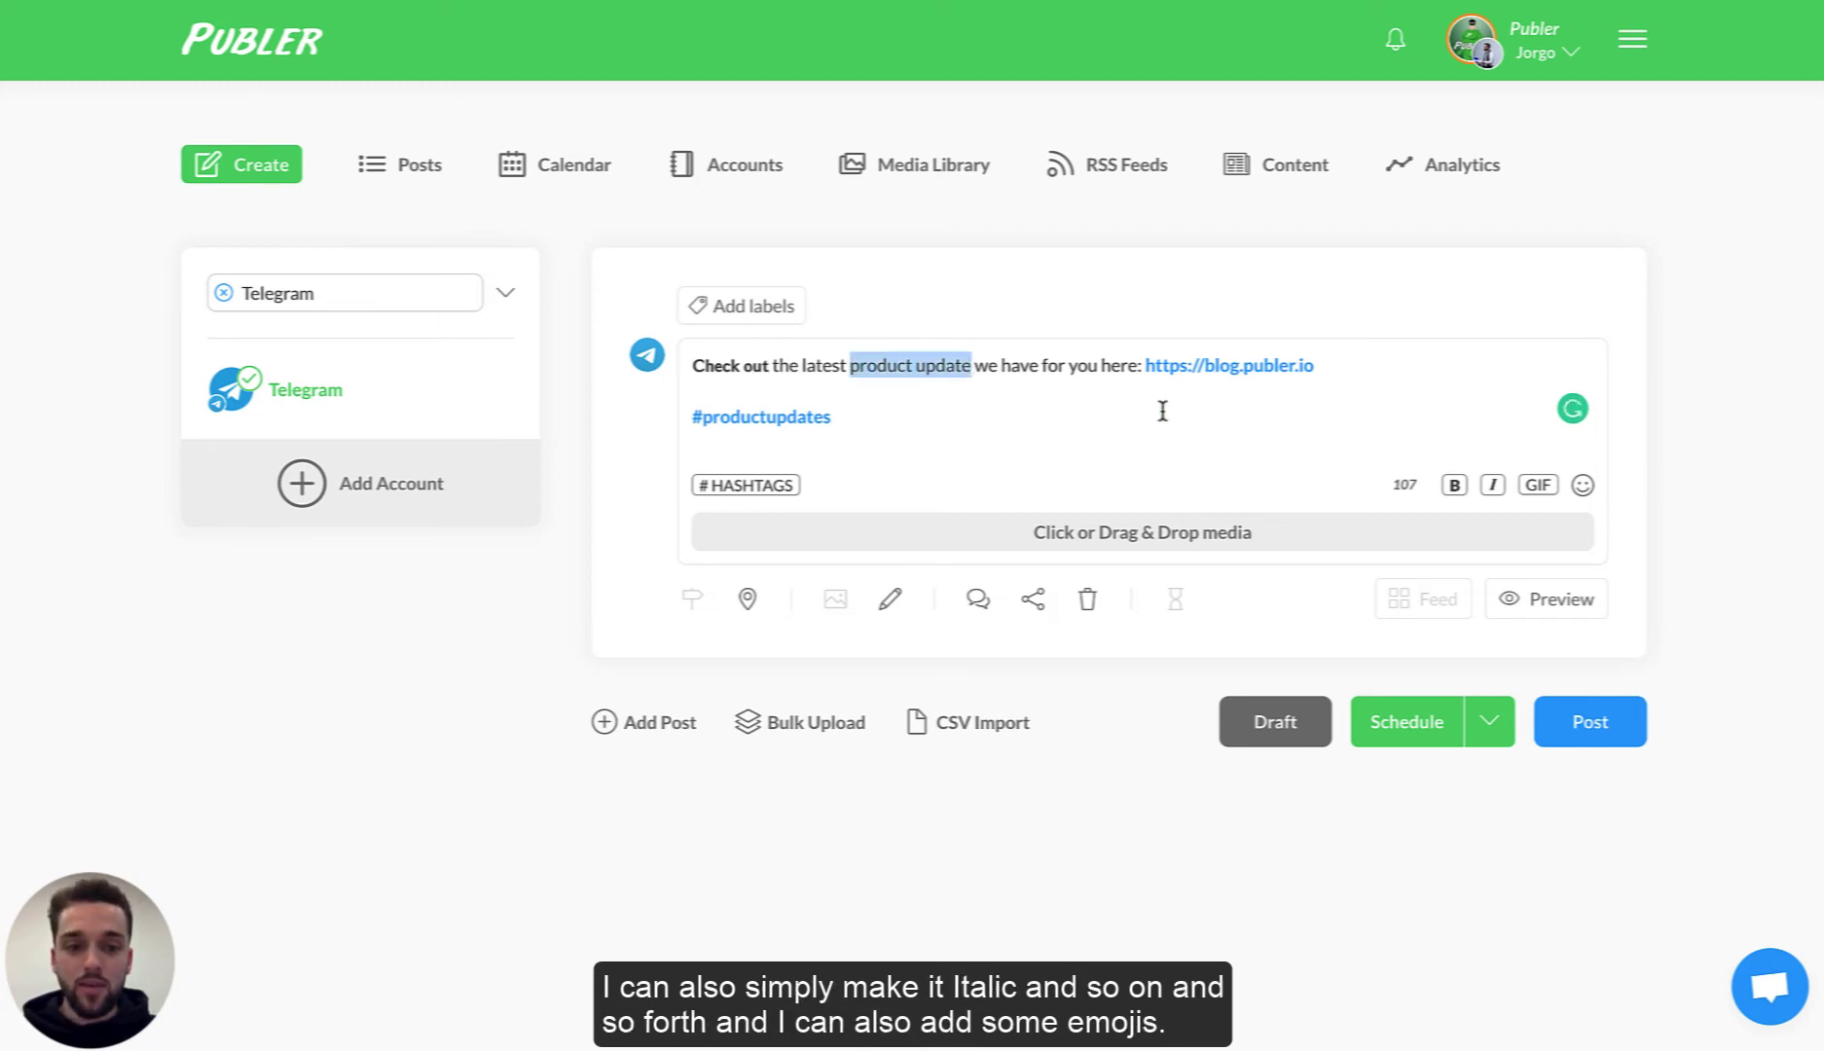
click(1491, 485)
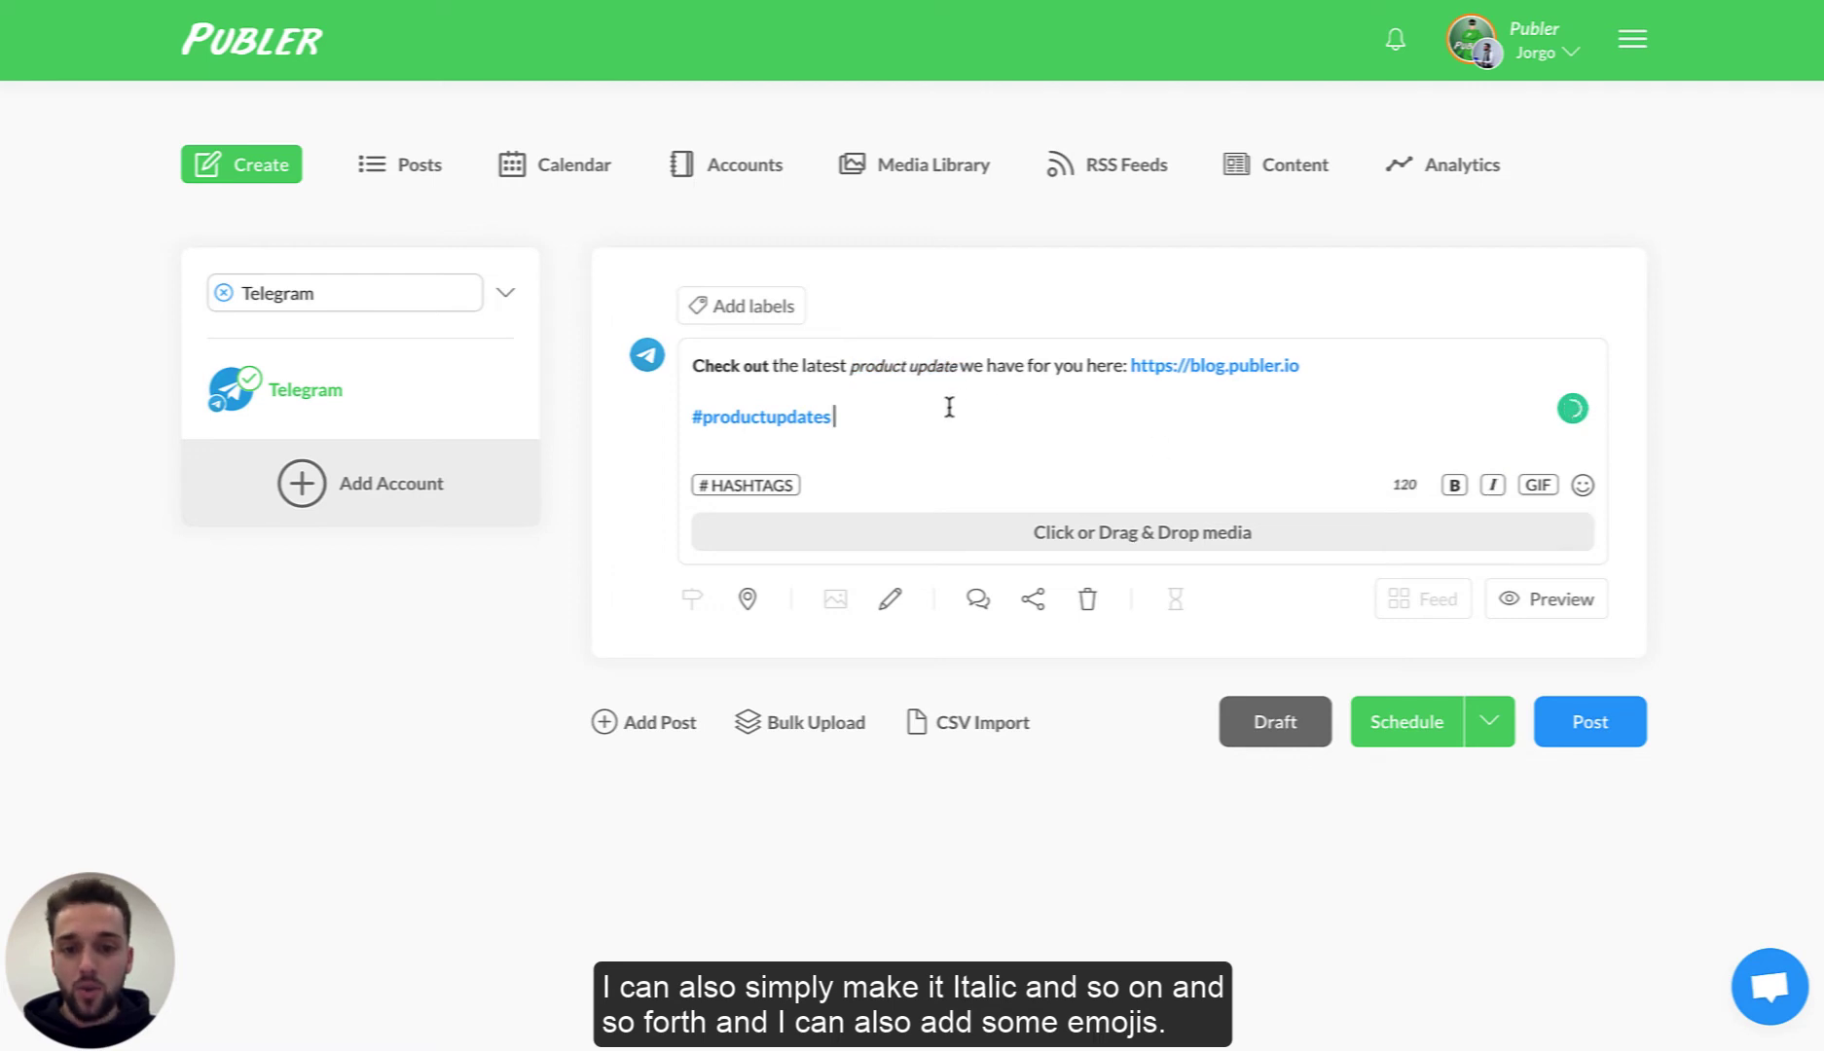
Search the emojis for "laptop" and insert the laptop emoji after the blog link
click(1343, 366)
click(1583, 484)
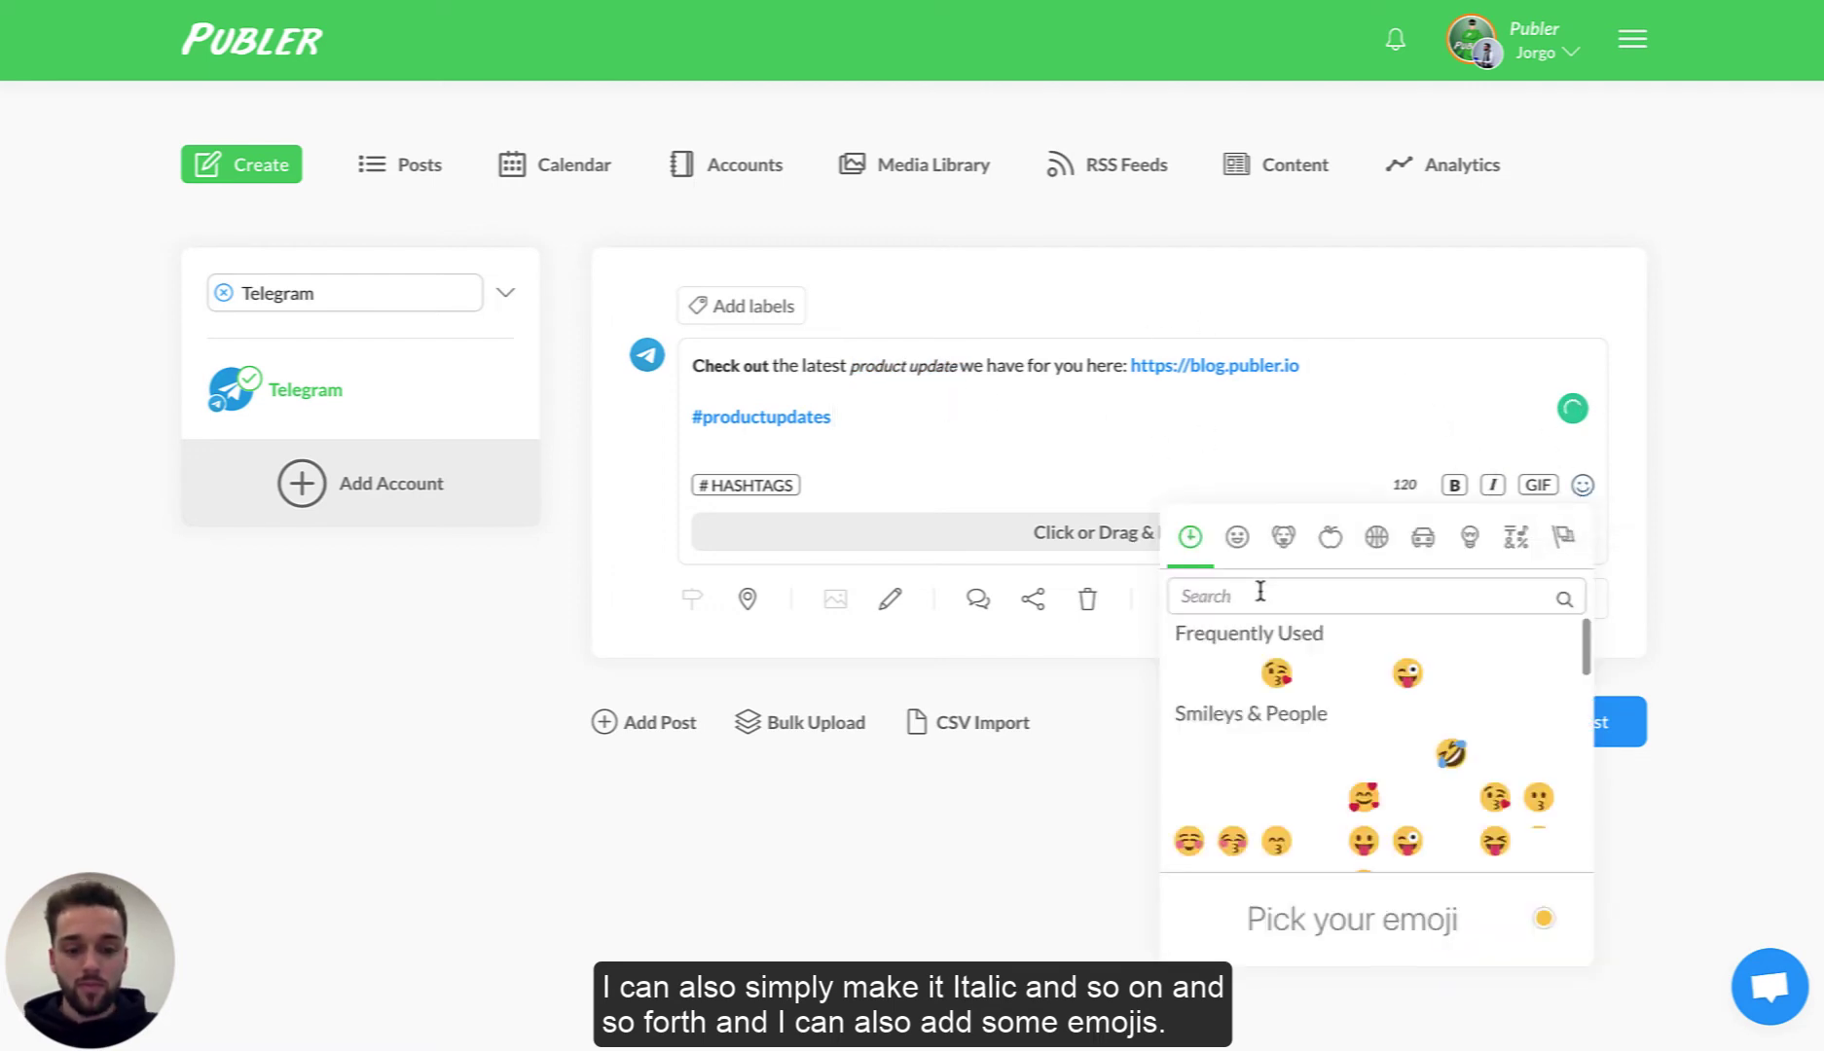
click(1265, 596)
text(laptop)
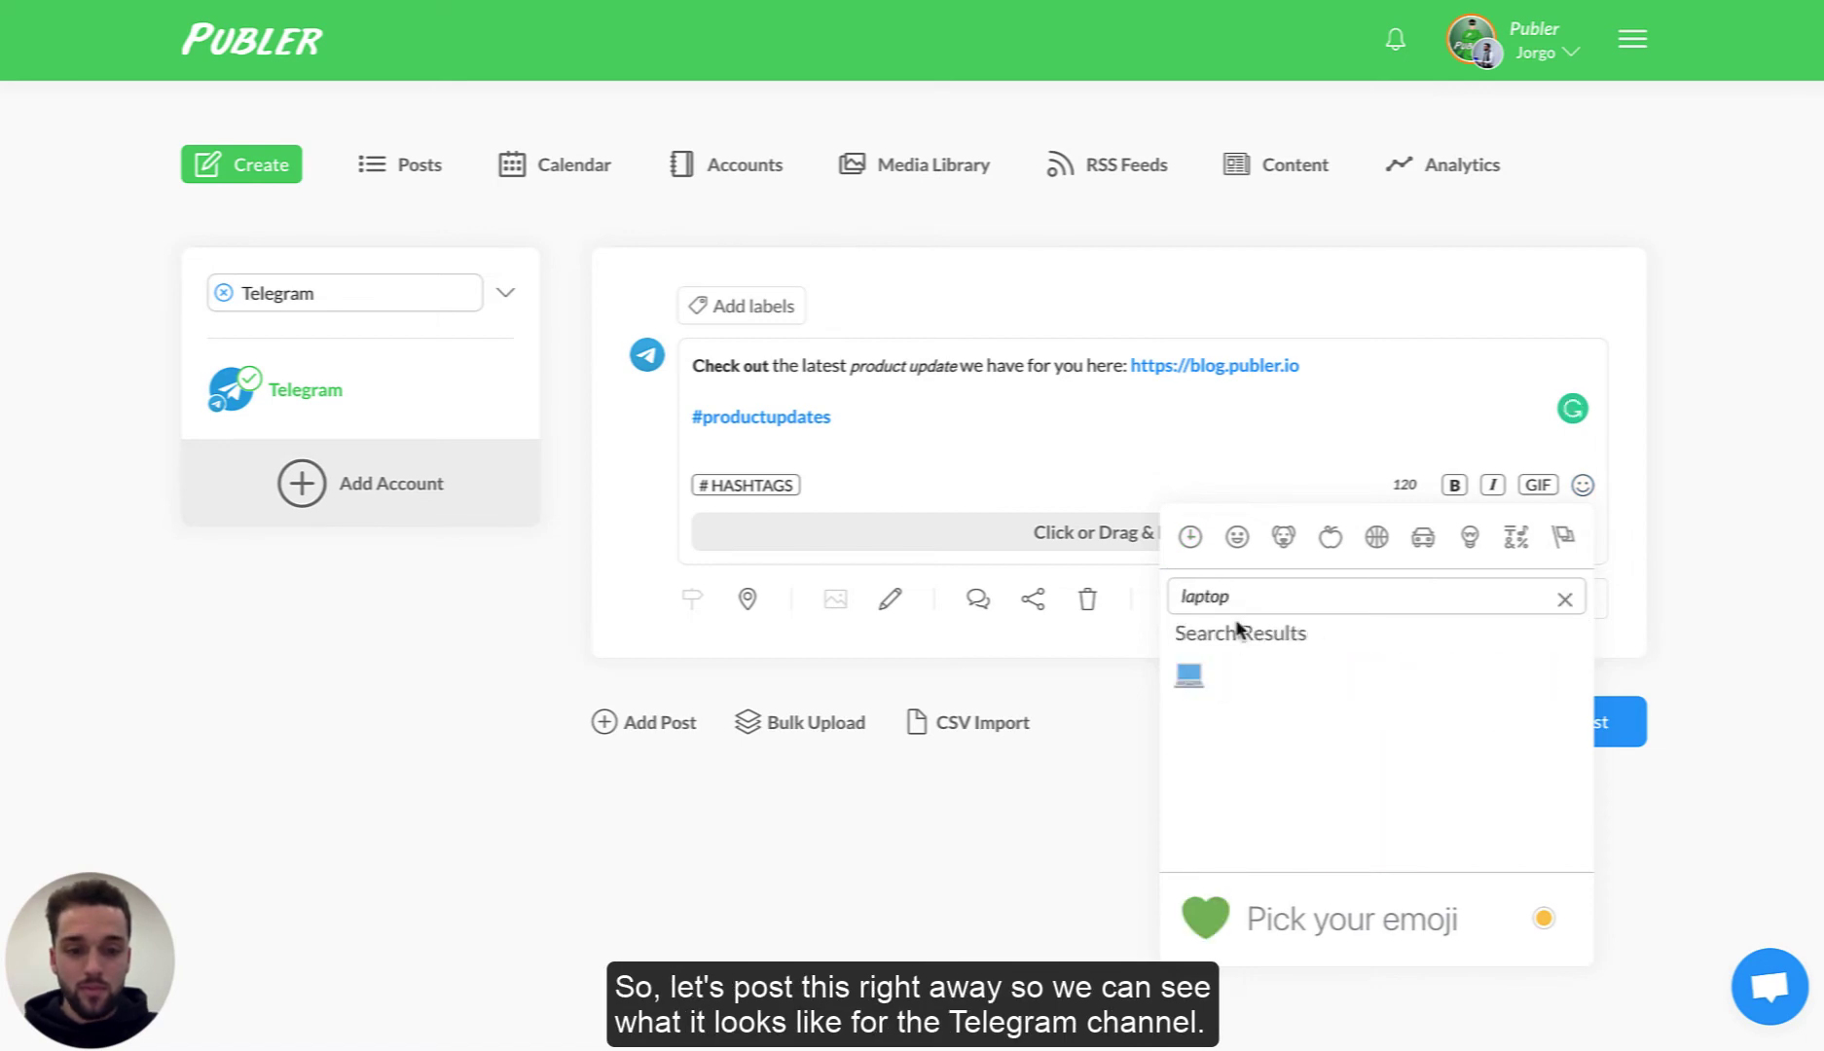
click(1188, 674)
click(1051, 460)
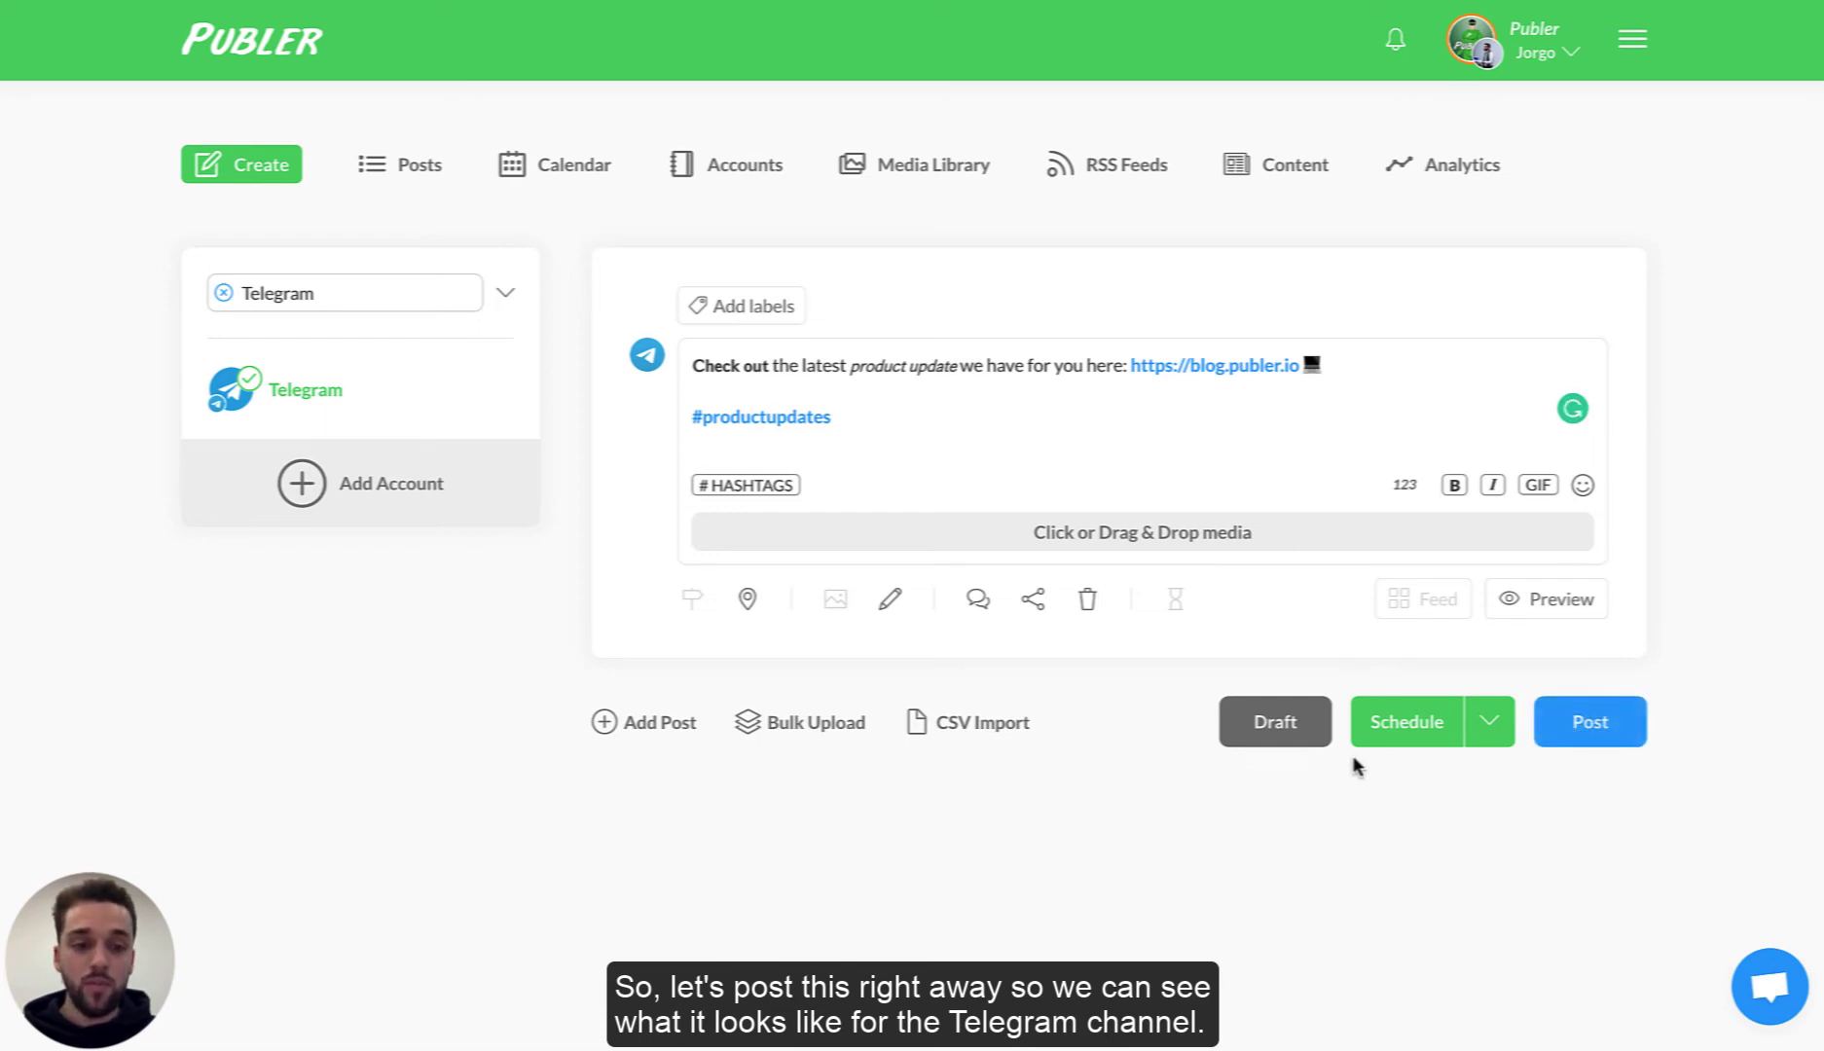
Look at the scheduling calendar and the available scheduling methods, without scheduling the post
click(1400, 723)
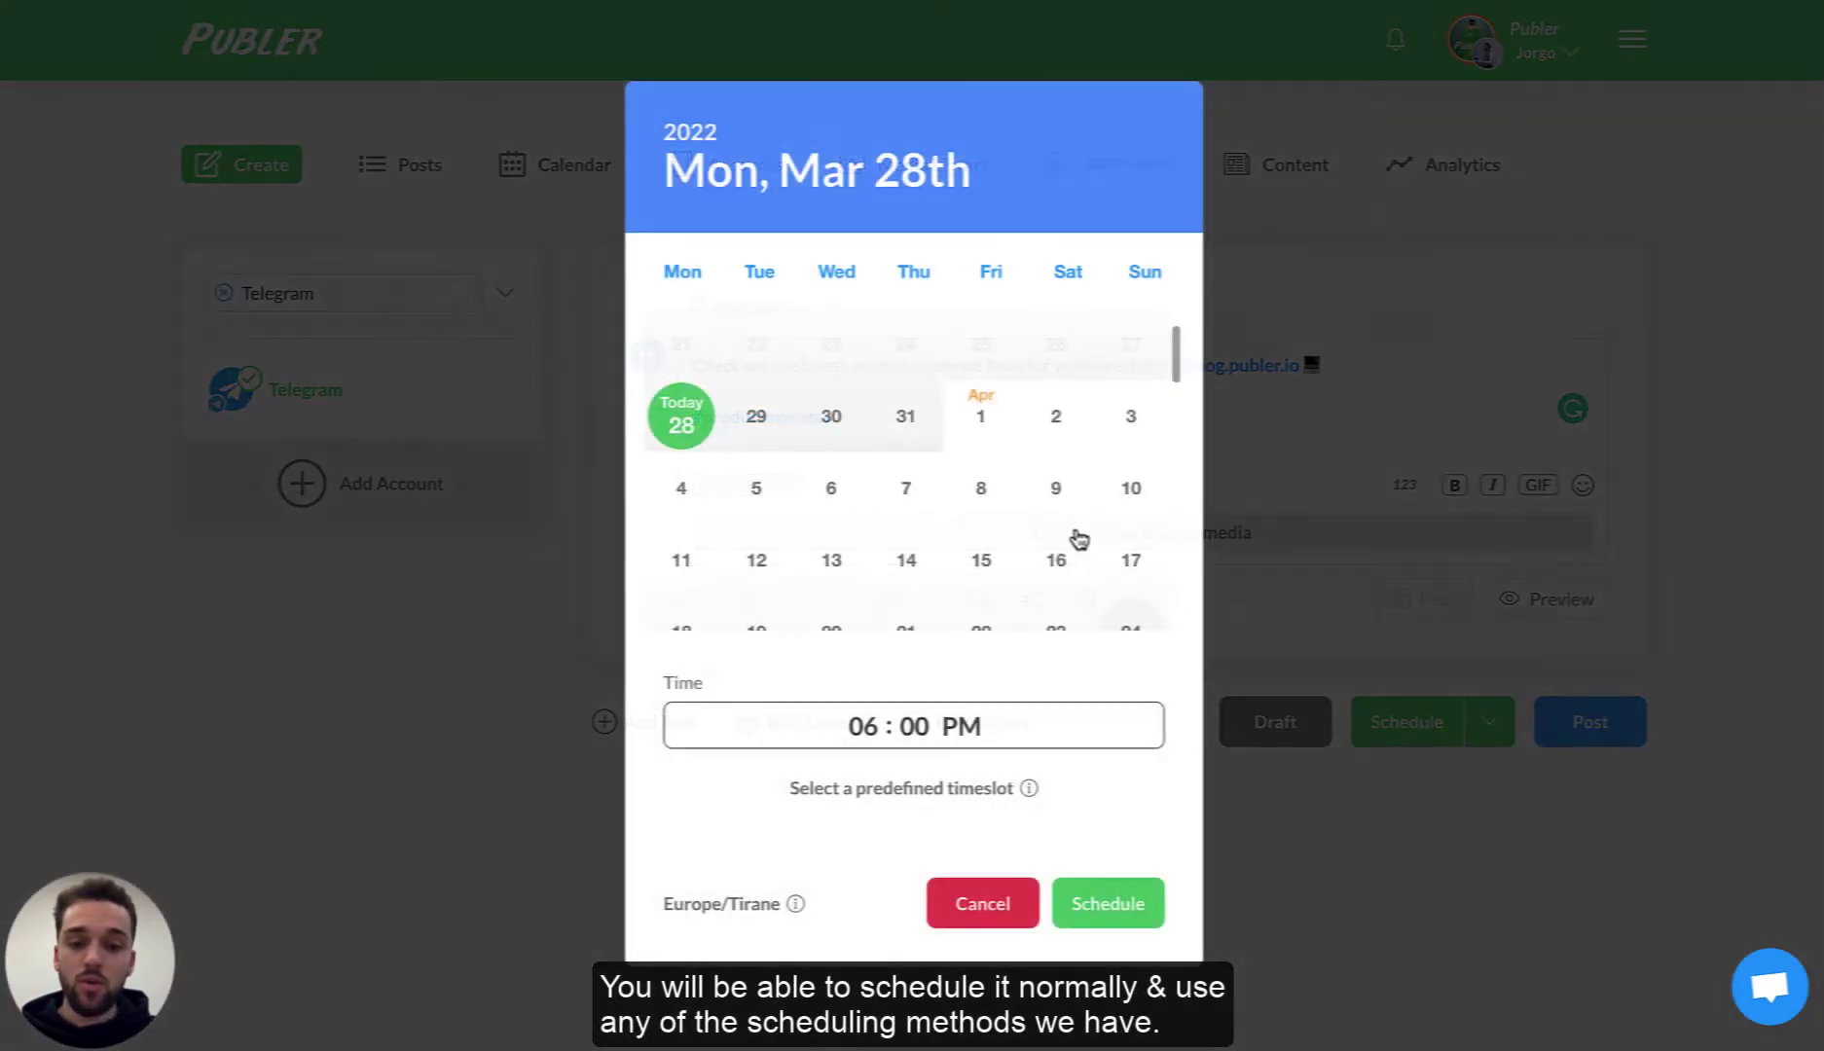
click(942, 899)
click(1492, 725)
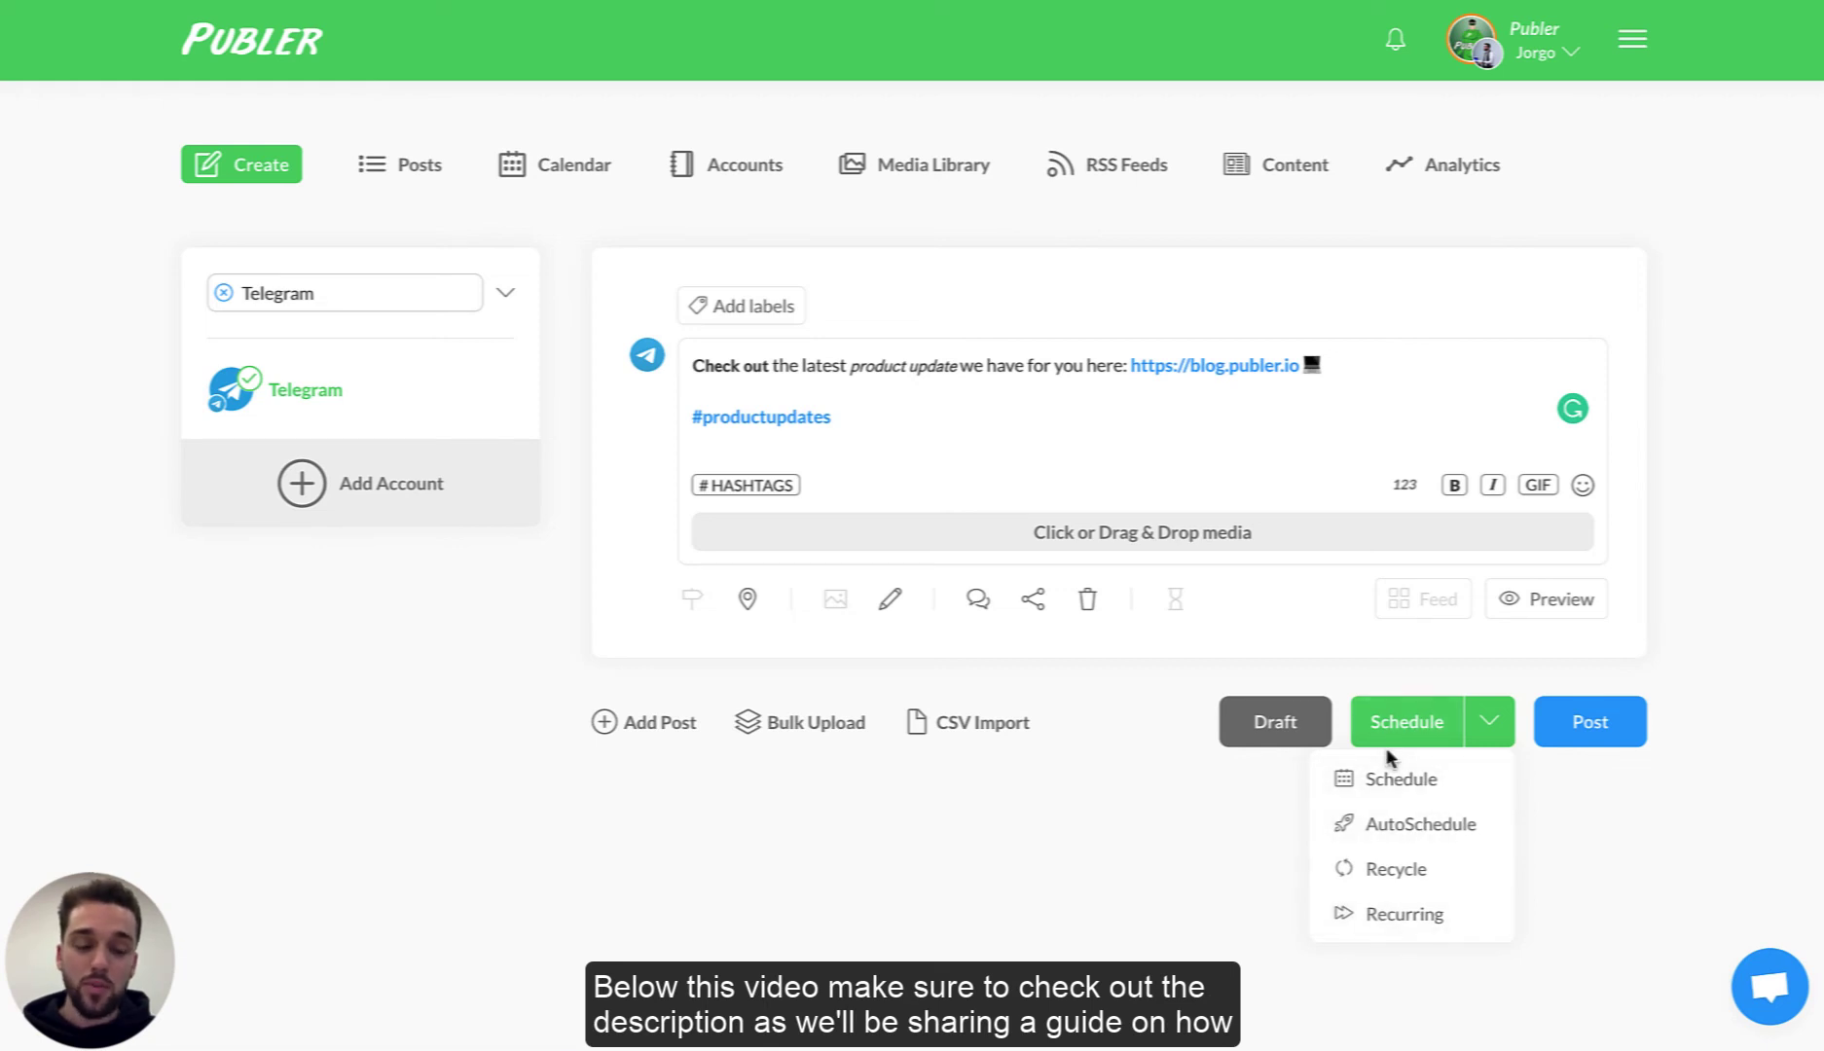
click(1343, 671)
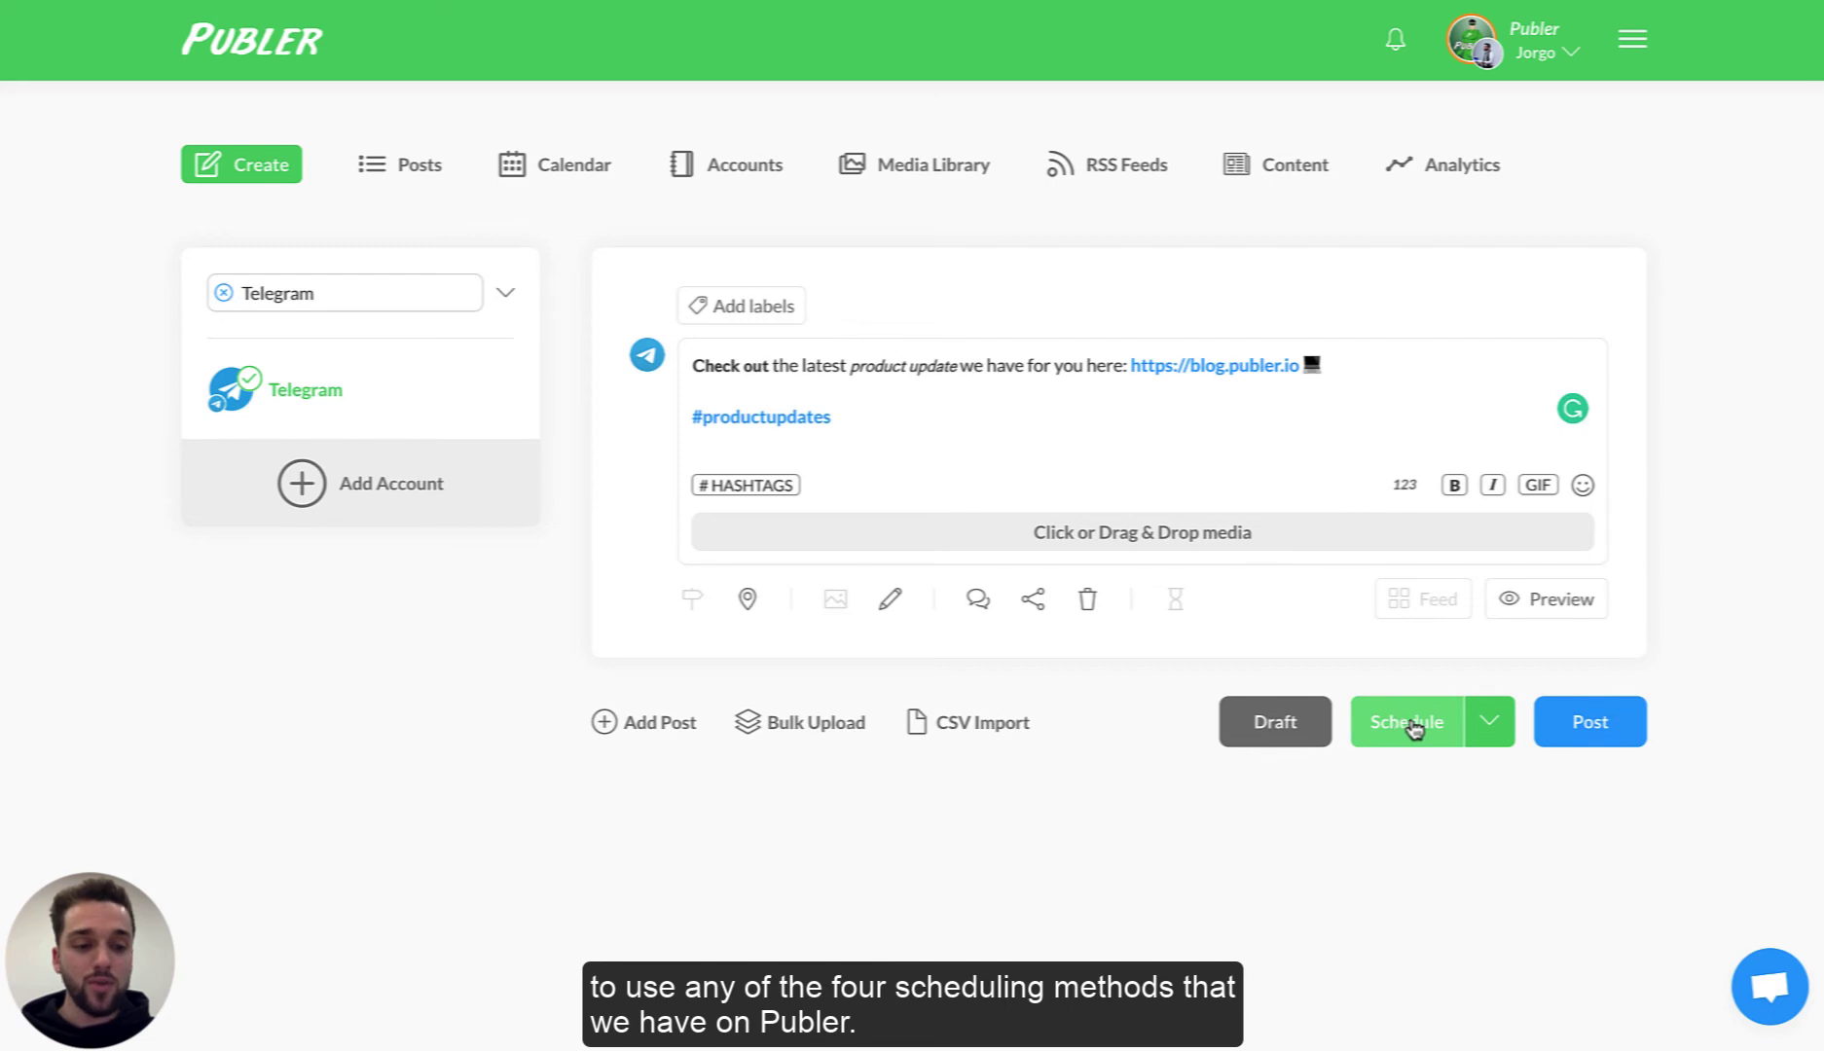
Publish the post immediately, and show the Telegram account's posts filtered by Posted
click(1576, 722)
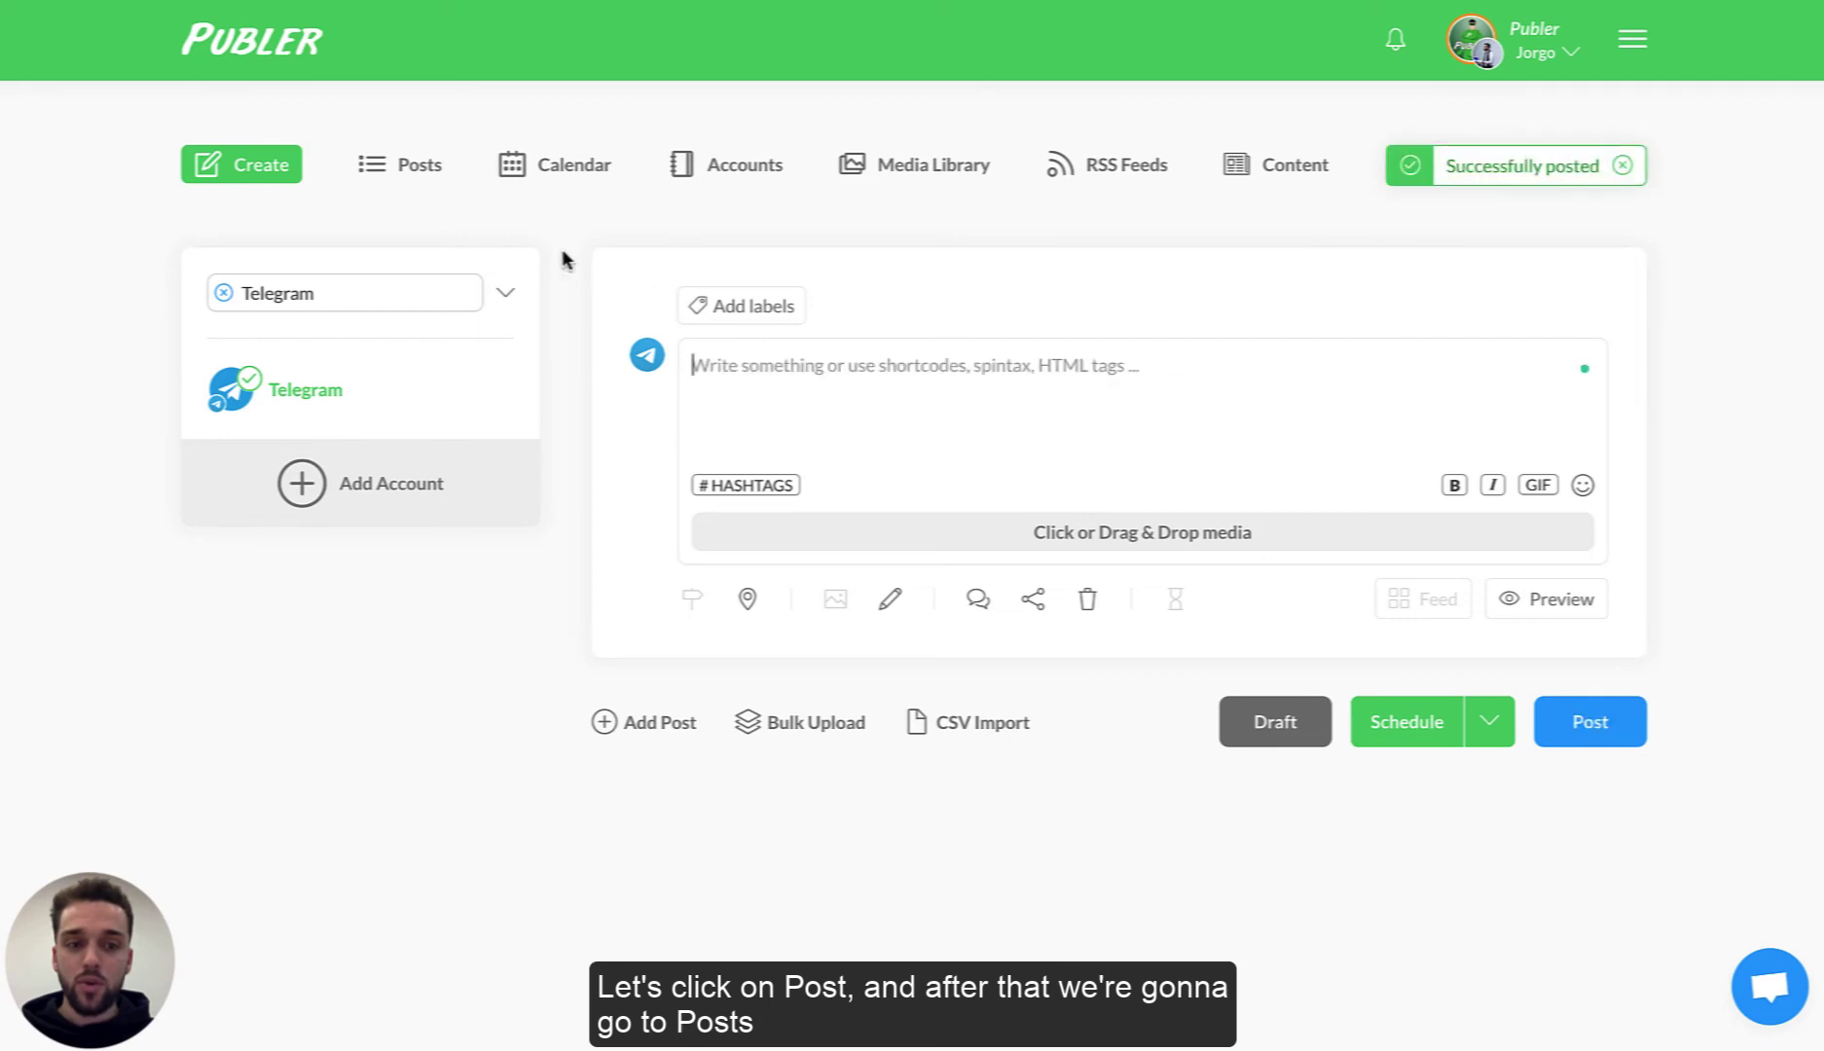
click(410, 171)
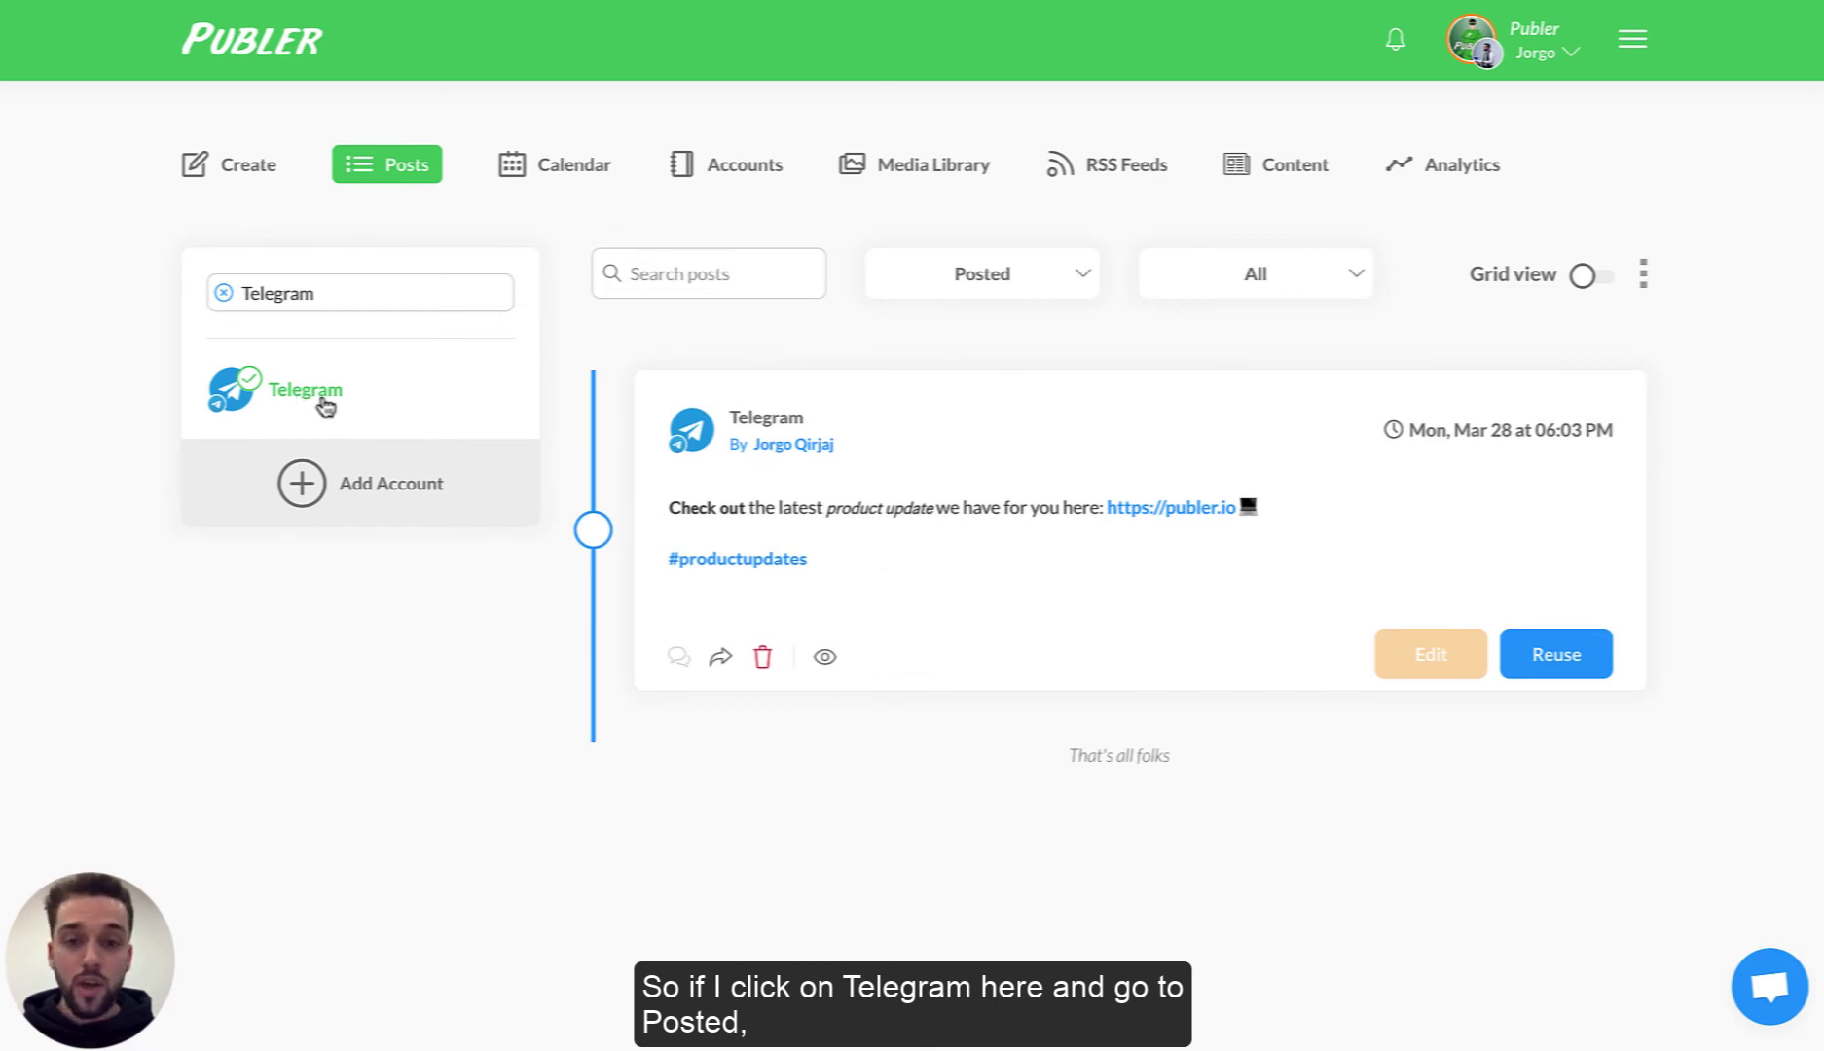
click(1032, 283)
click(951, 377)
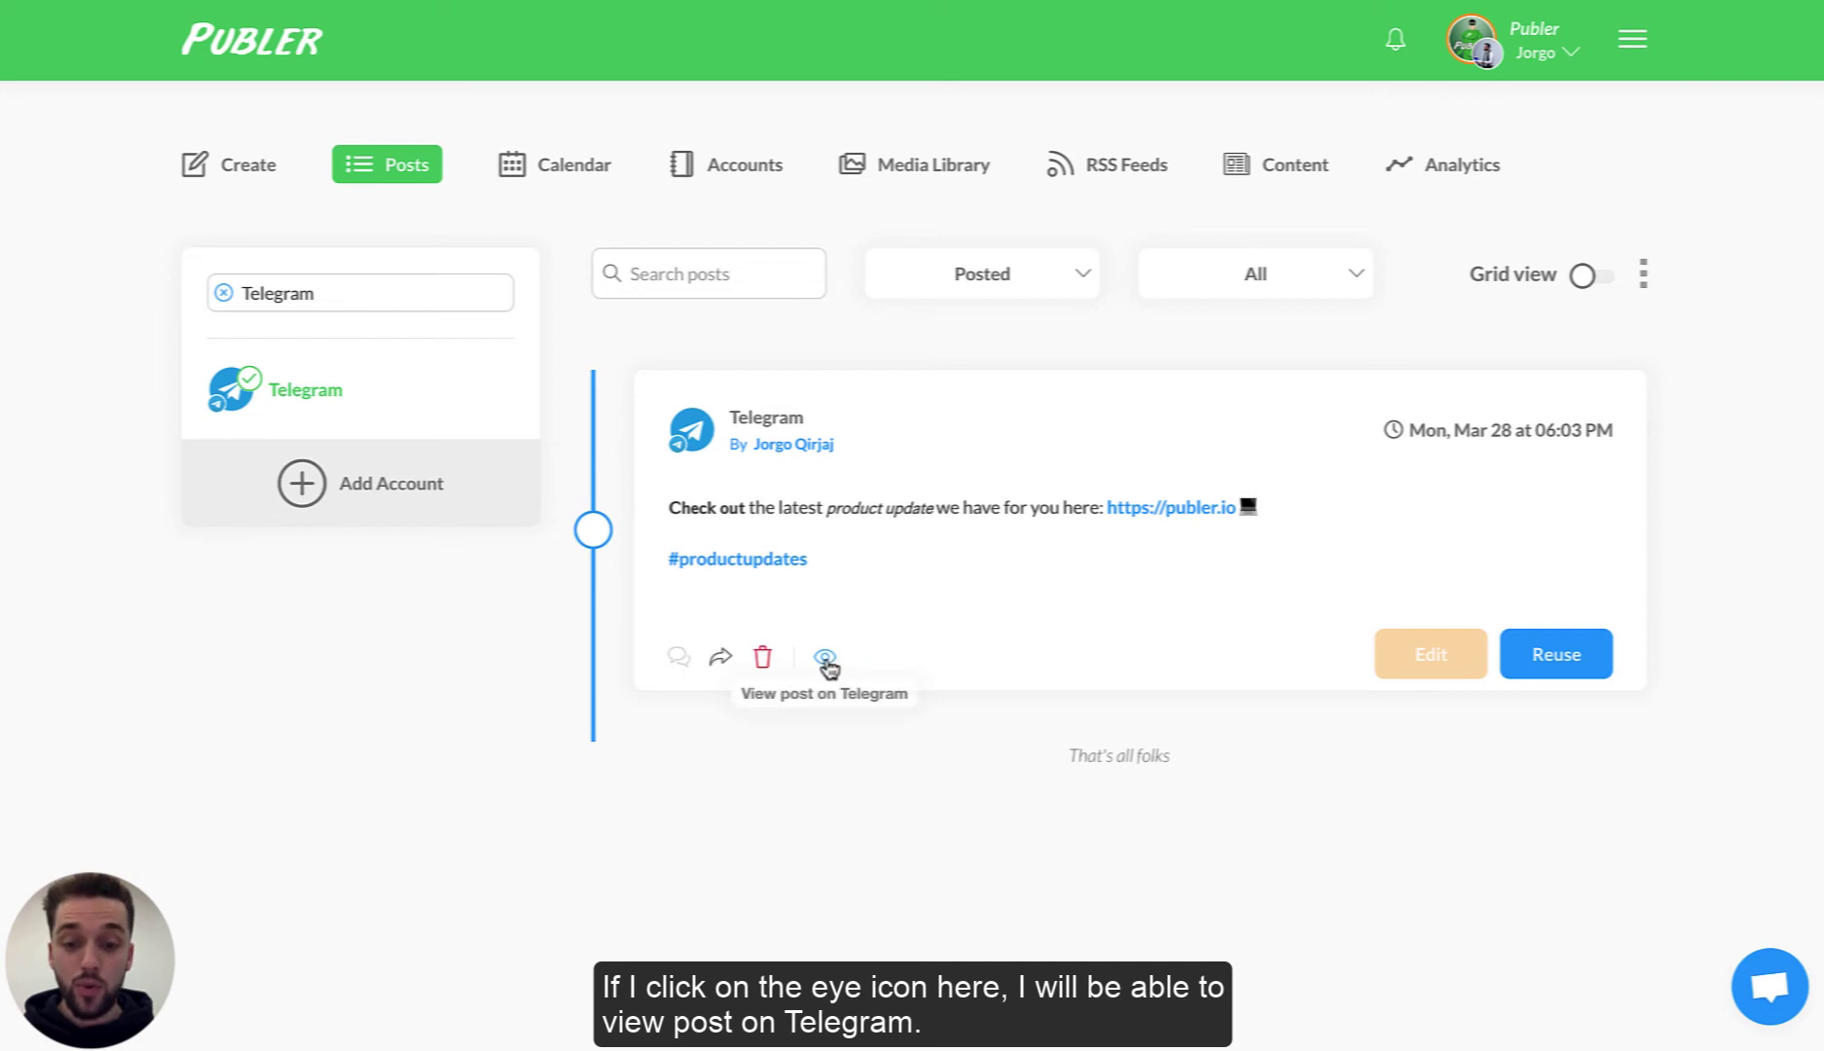
View the published post on Telegram, allowing the link to open in the Telegram app
click(1508, 440)
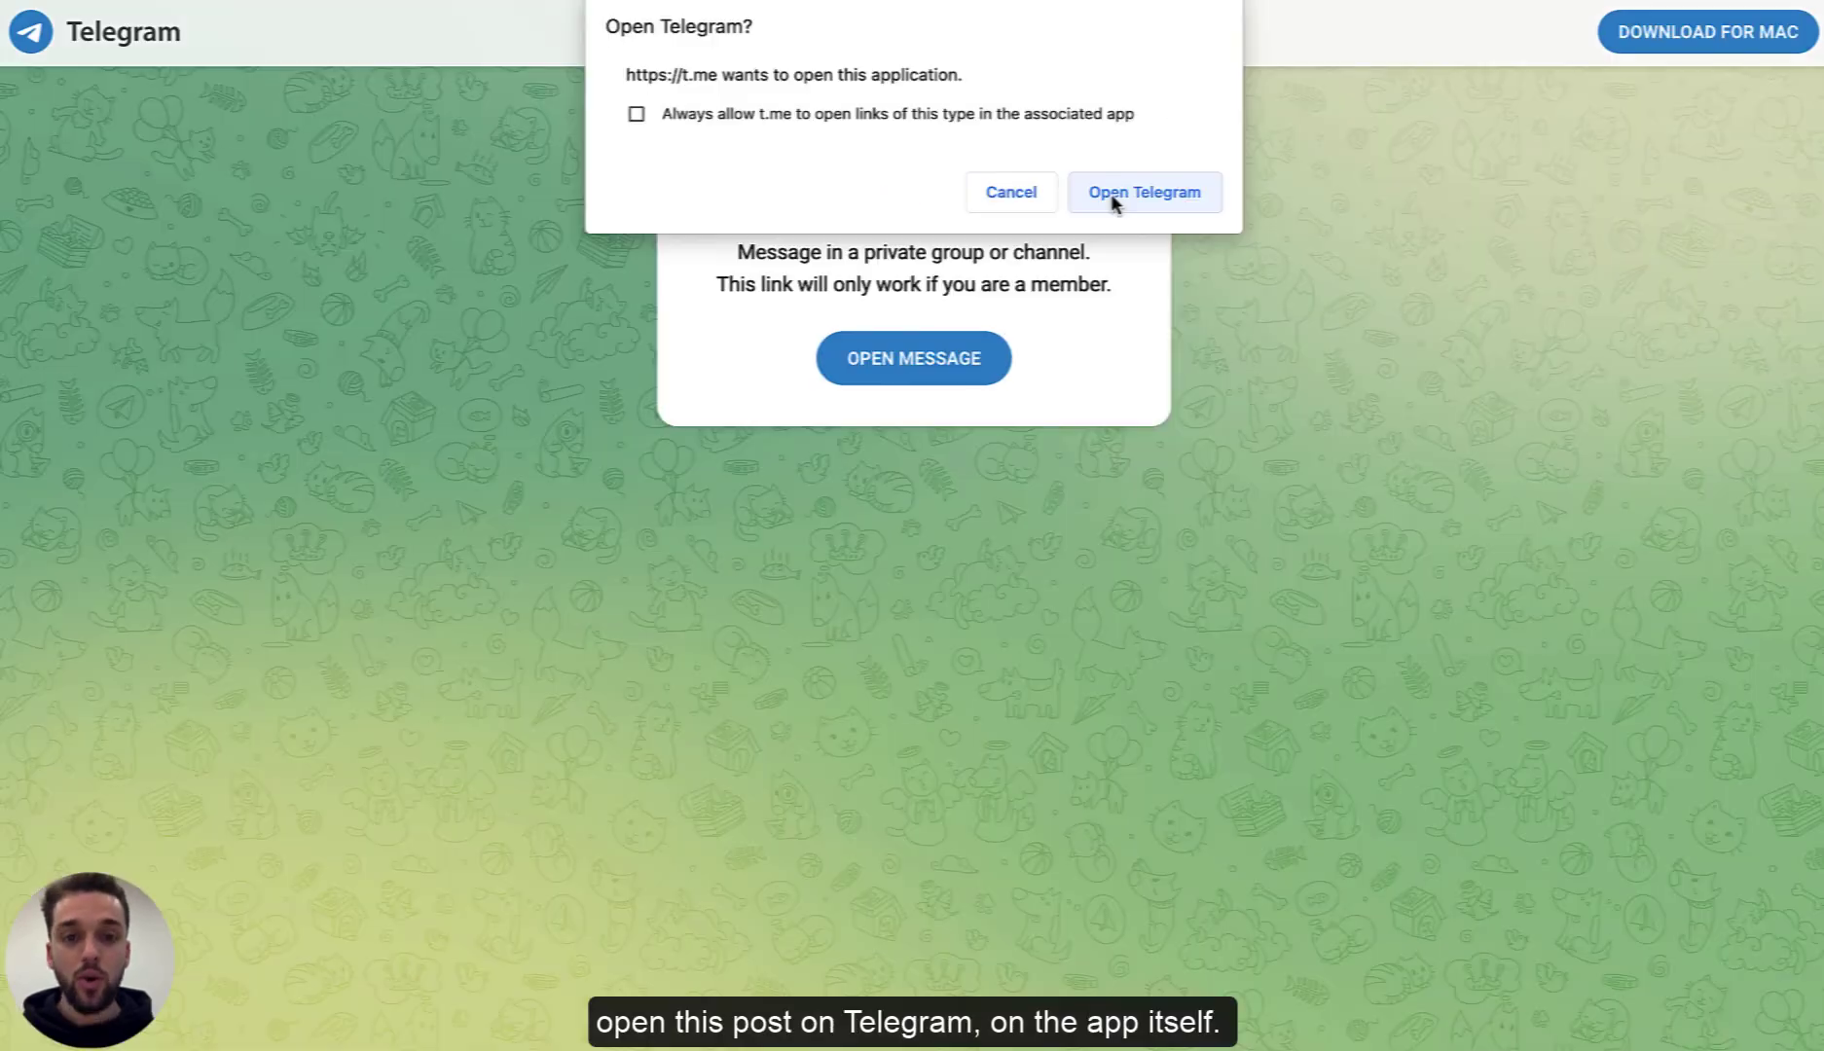
click(1110, 193)
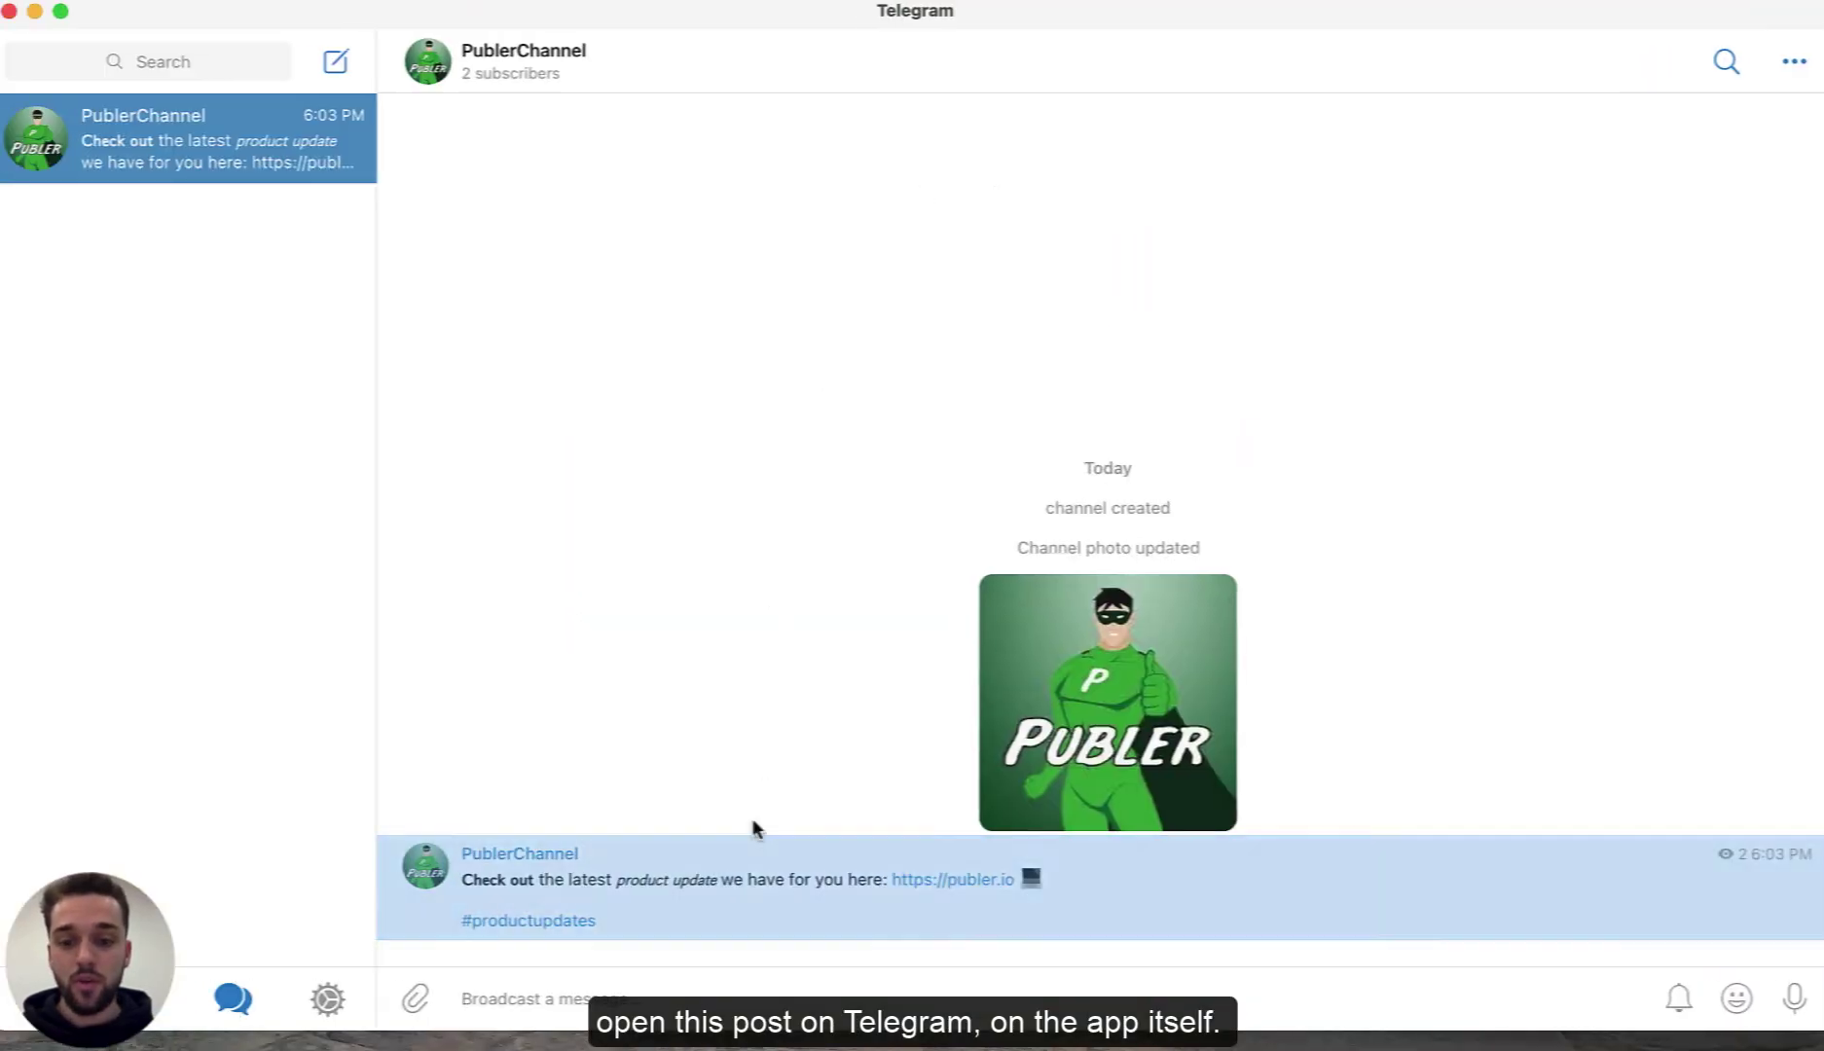
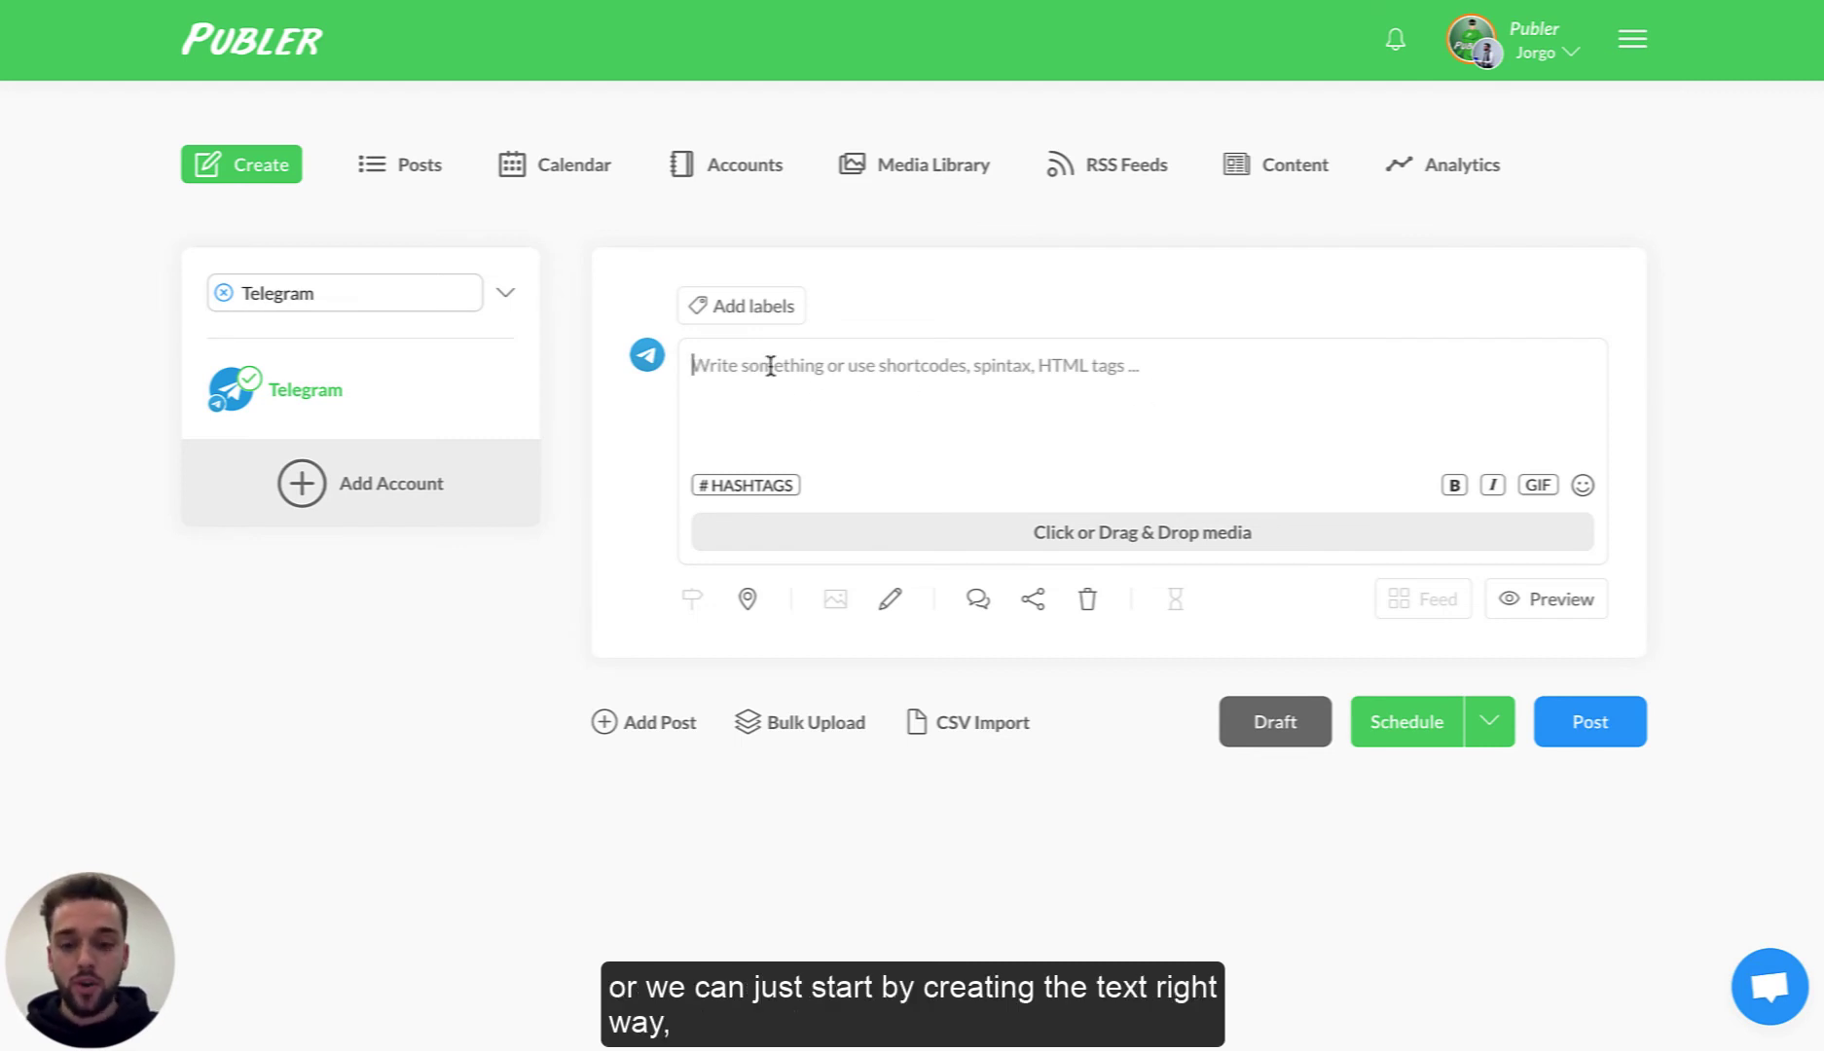
Begin the new Telegram post with "Check out" wrapped in <b> and </b> tags, followed by "our latest"
text(<b>)
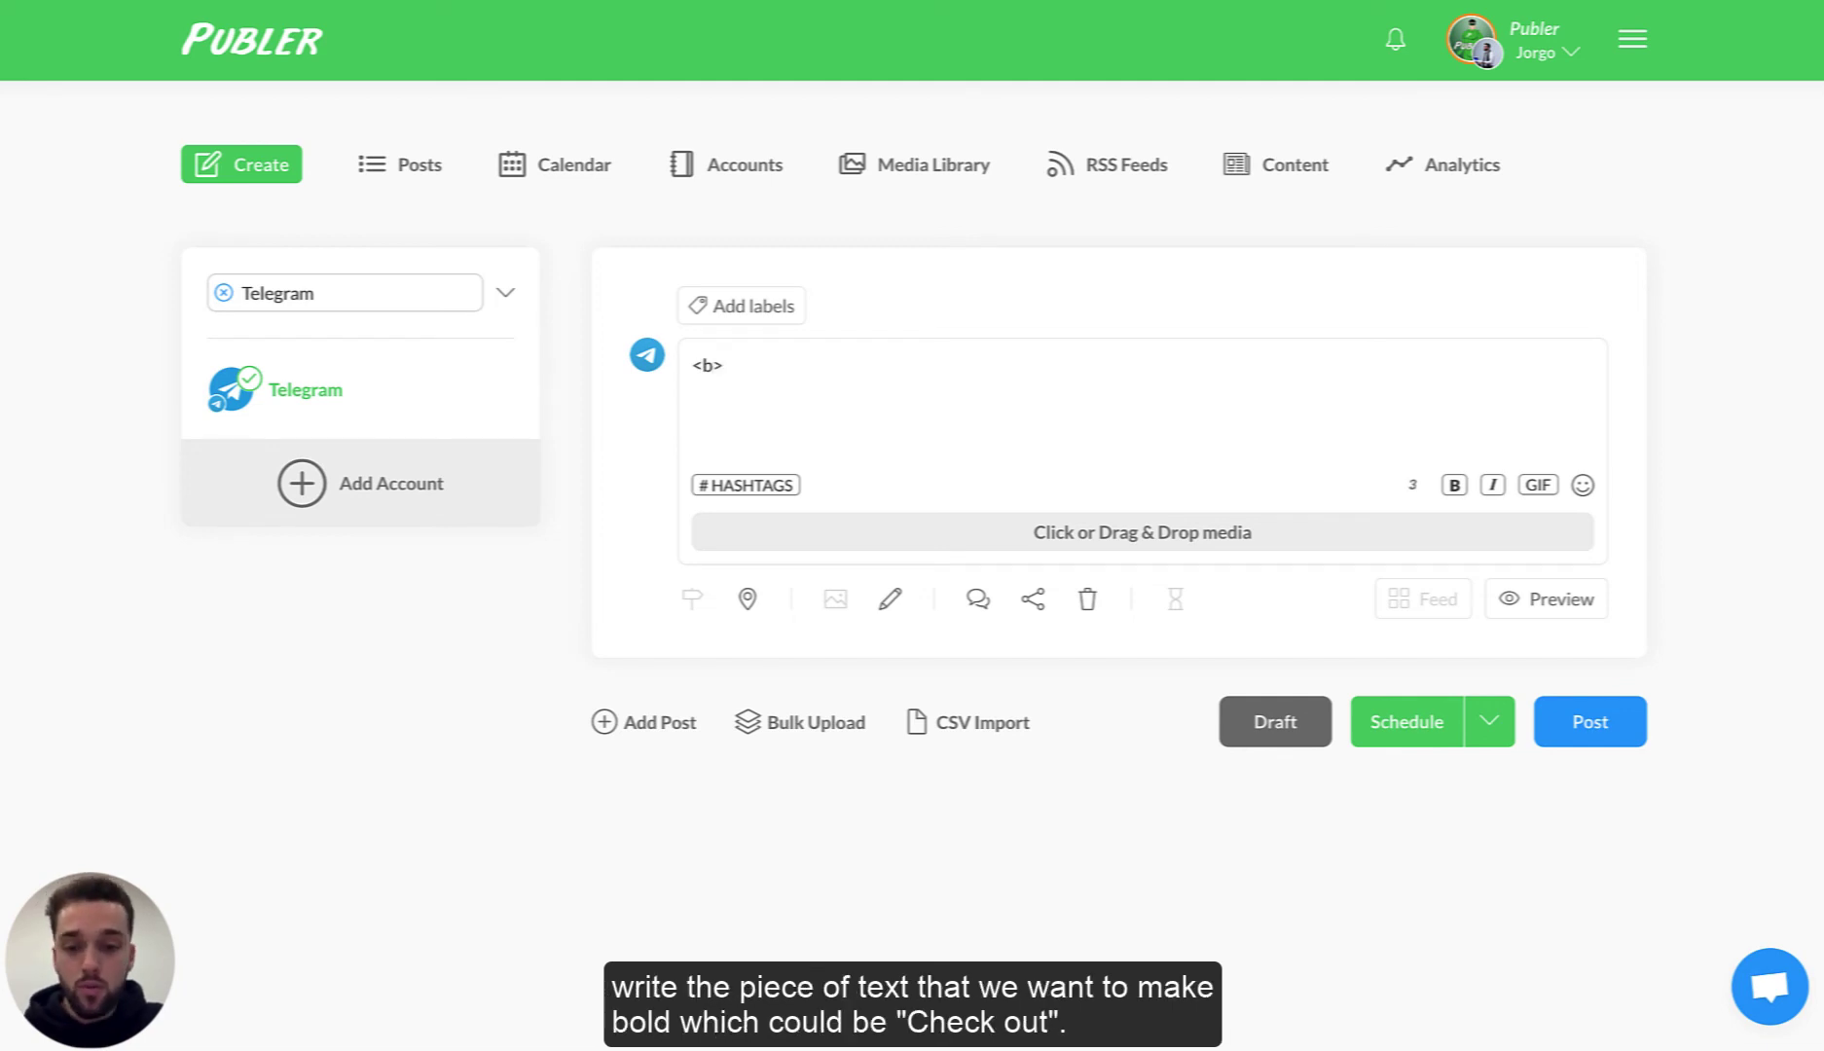
text(Check out)
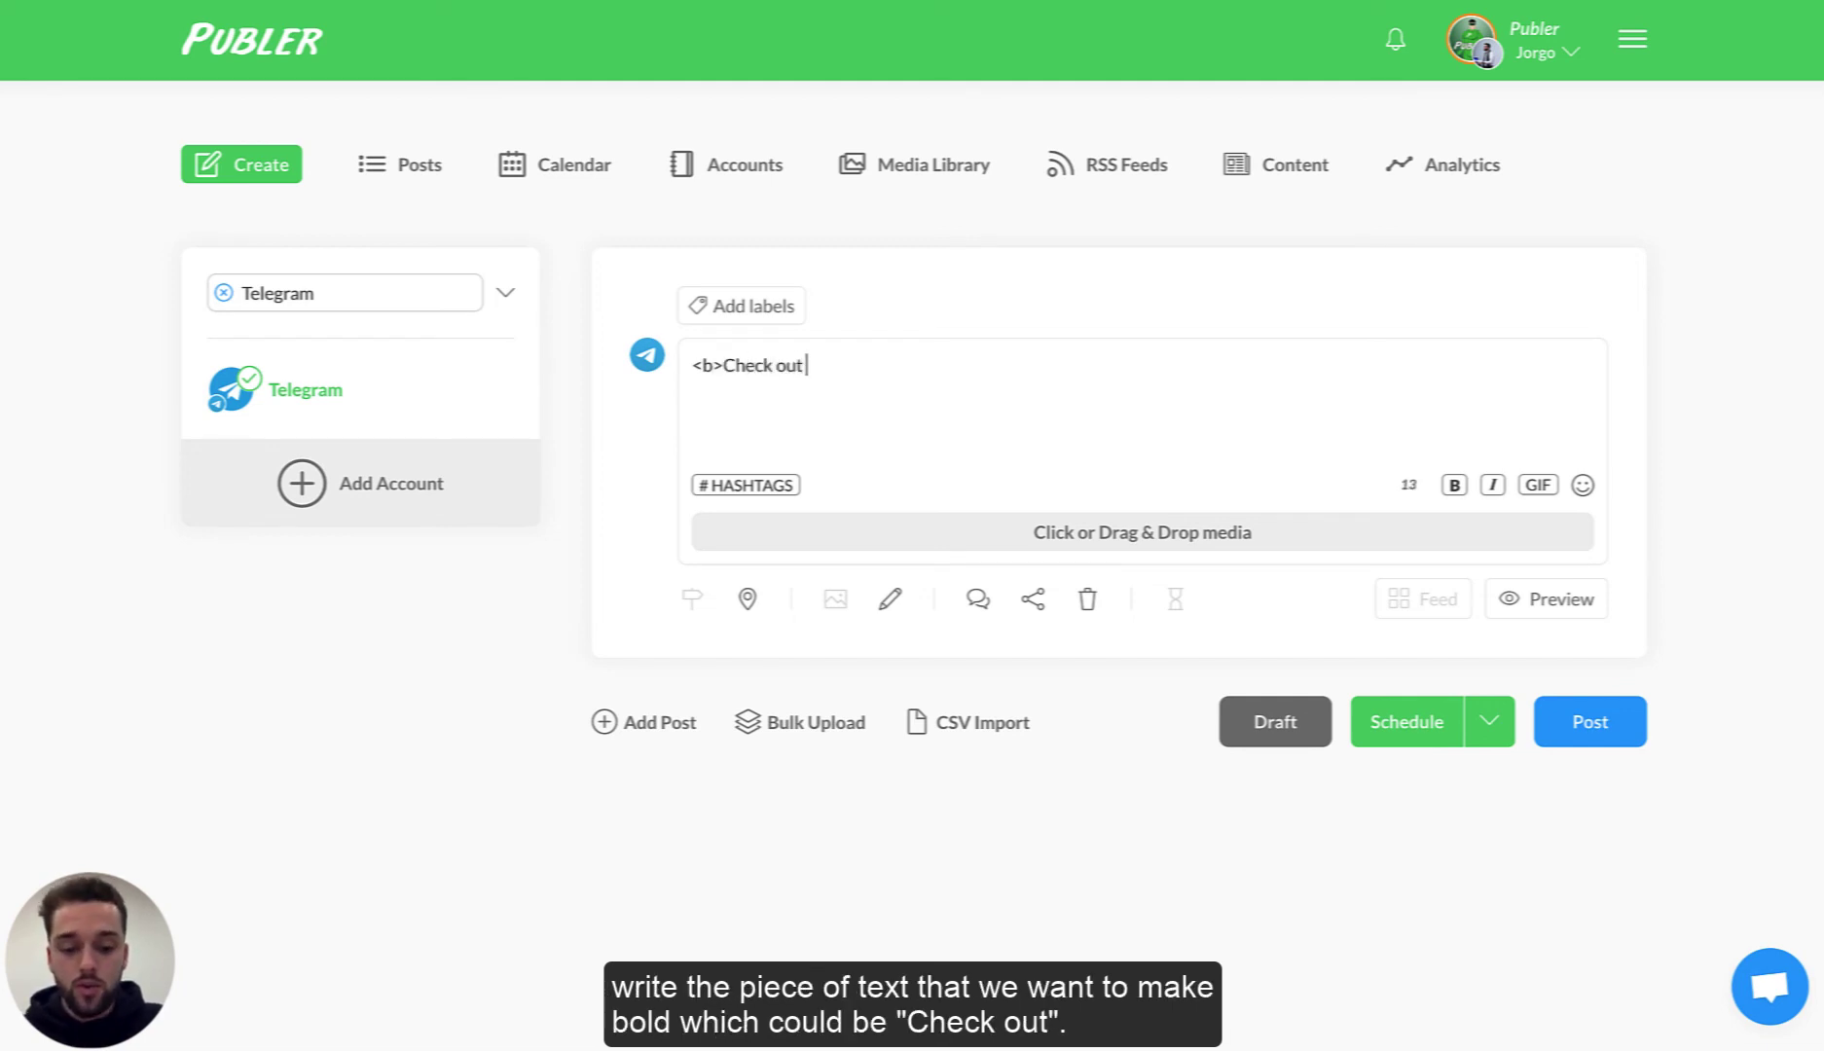
text( </b> o)
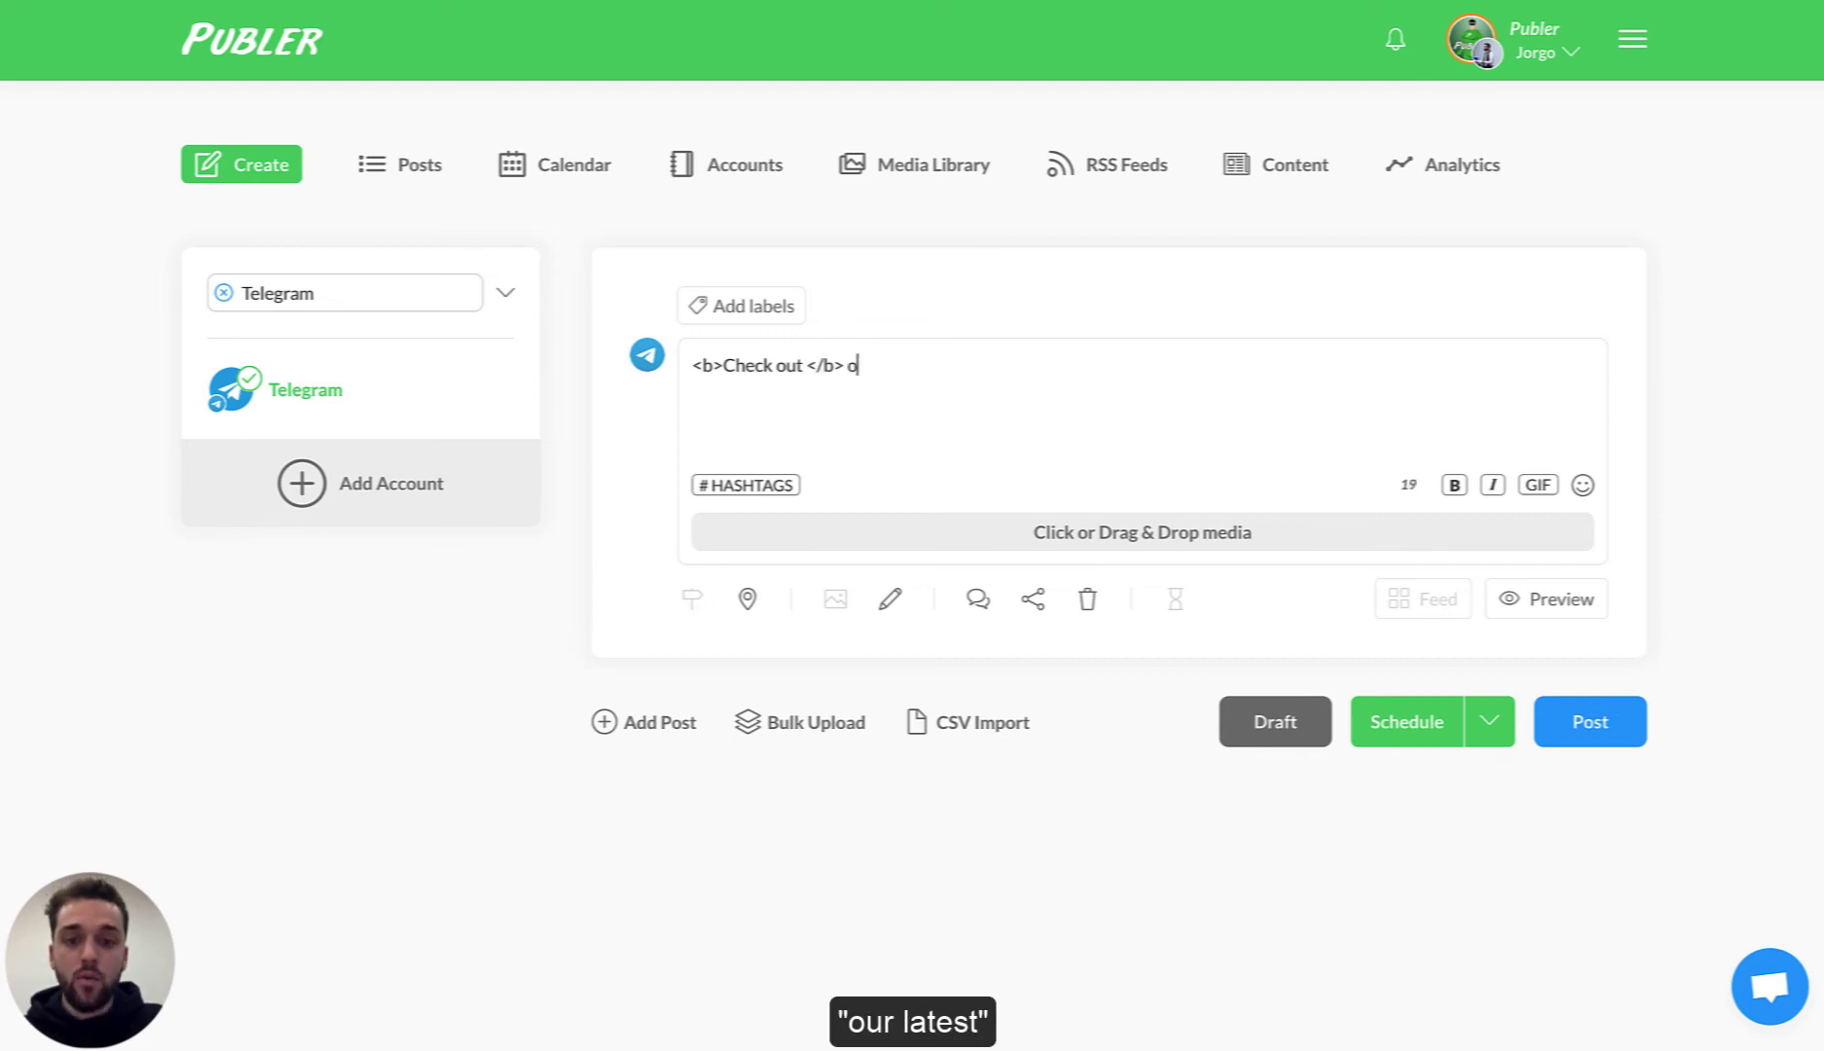
text(ur latest )
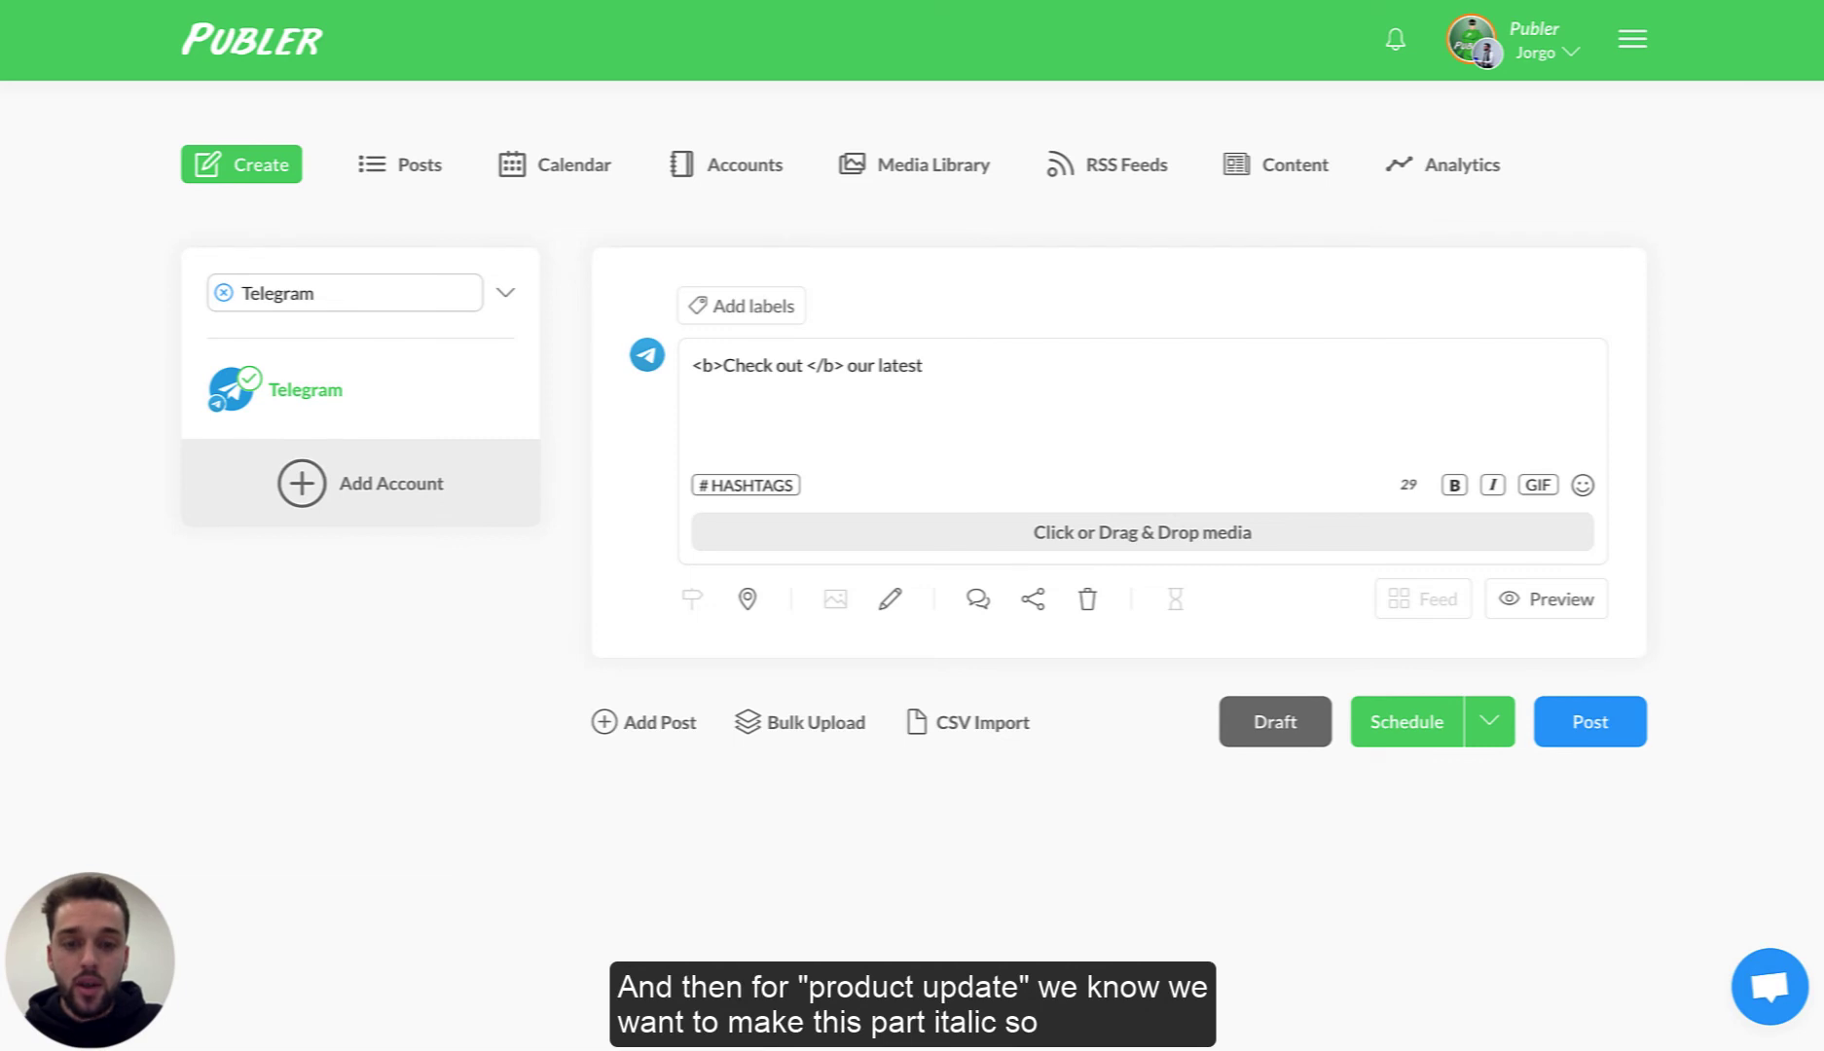
text(pord)
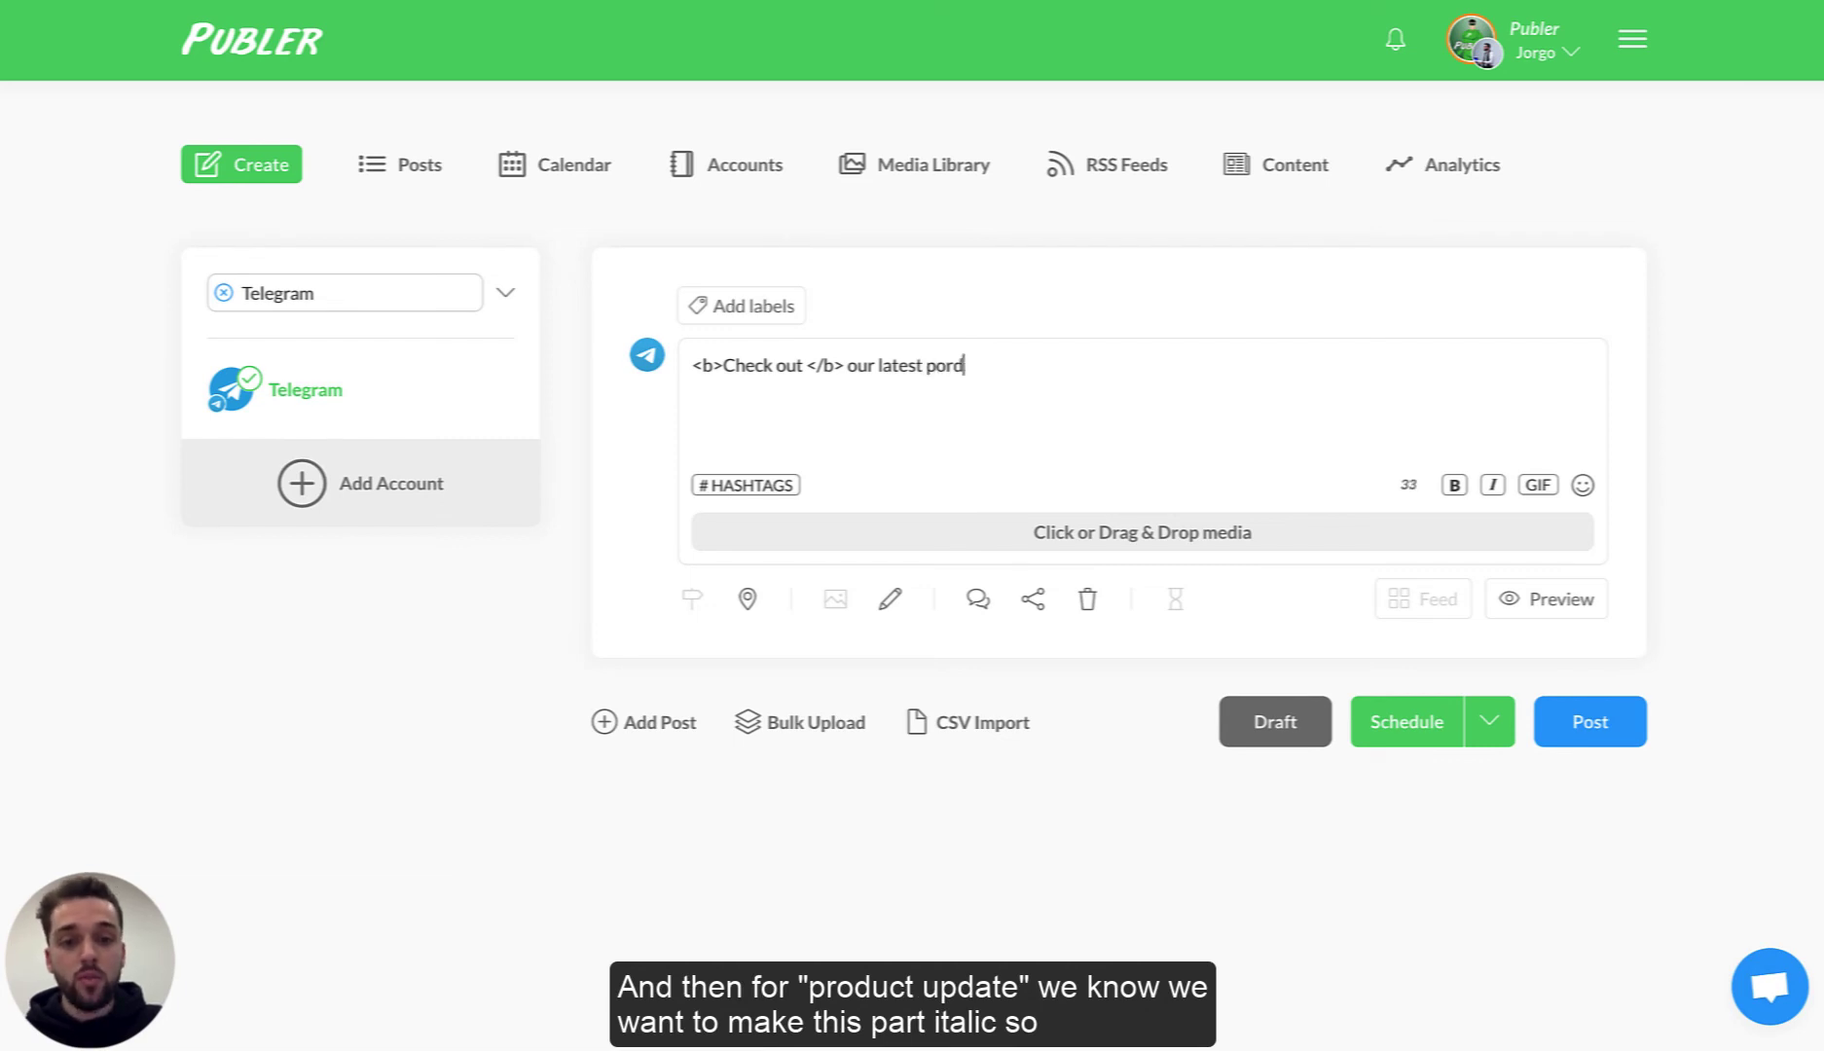
key(BackSpace)
key(BackSpace)
key(BackSpace)
text(rodut)
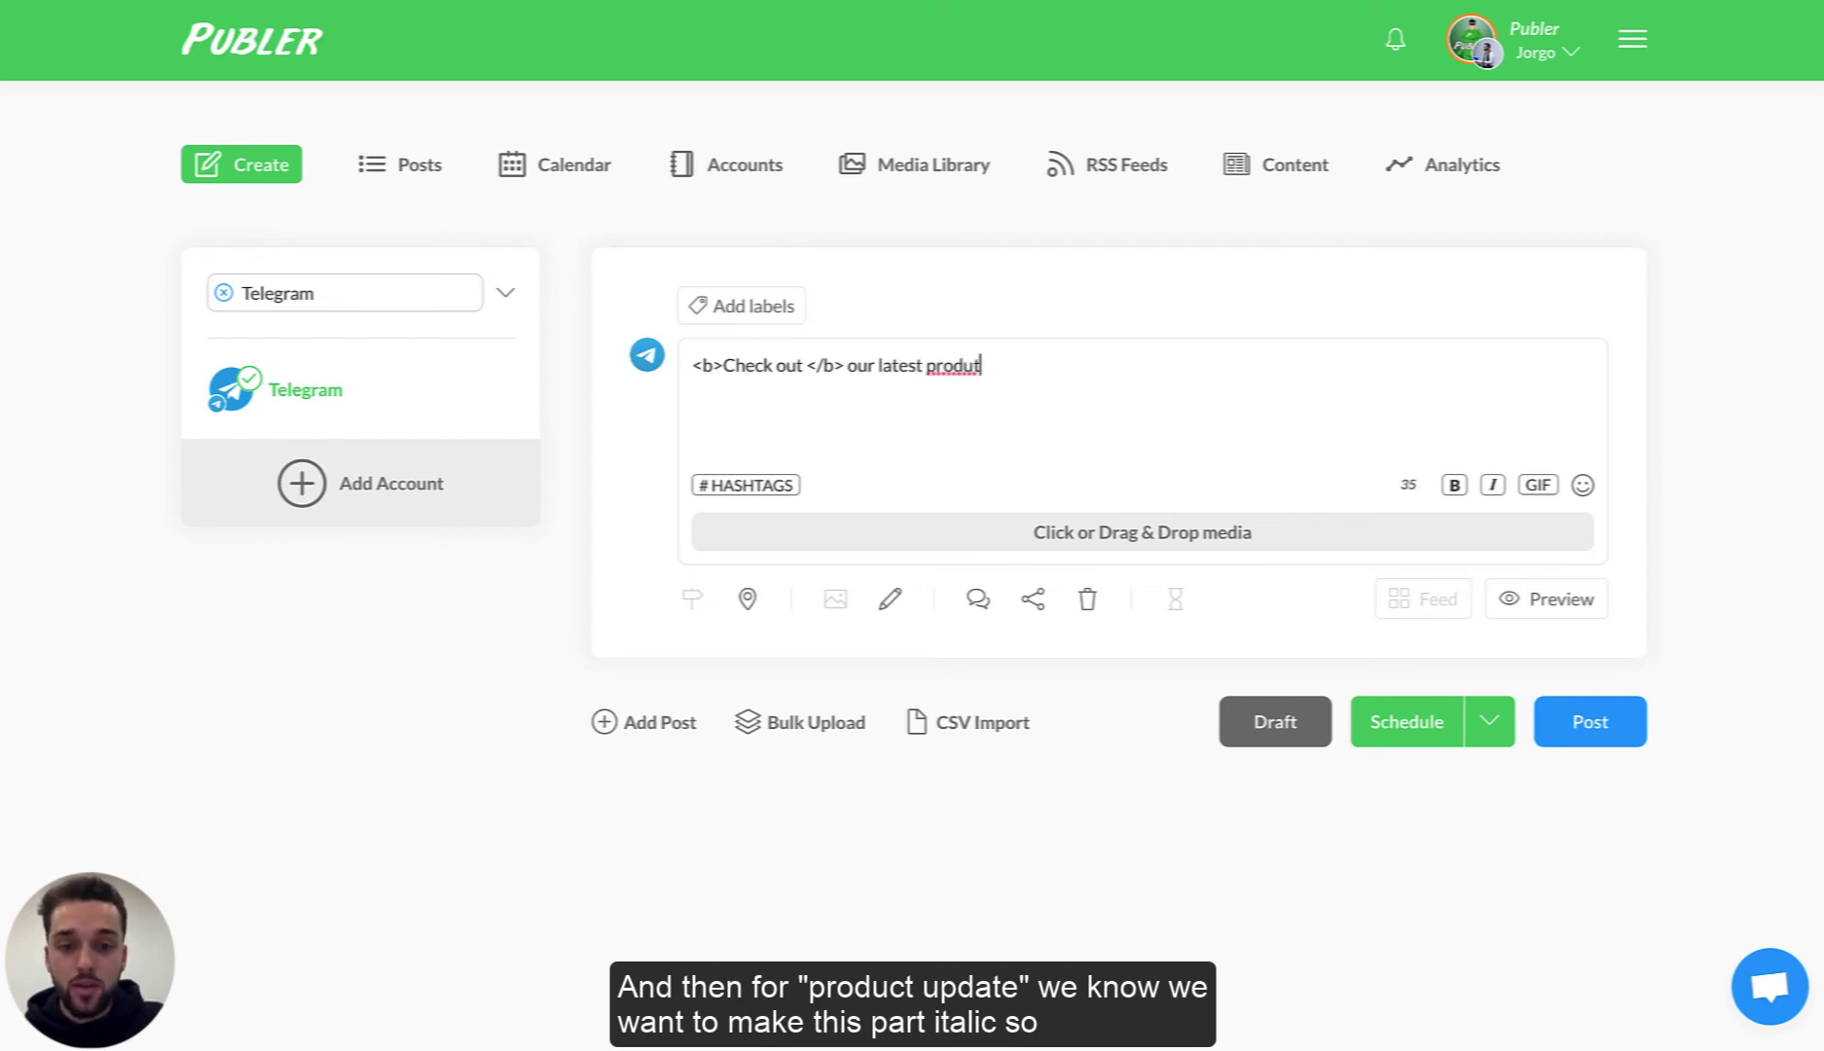
key(BackSpace)
text(ct update )
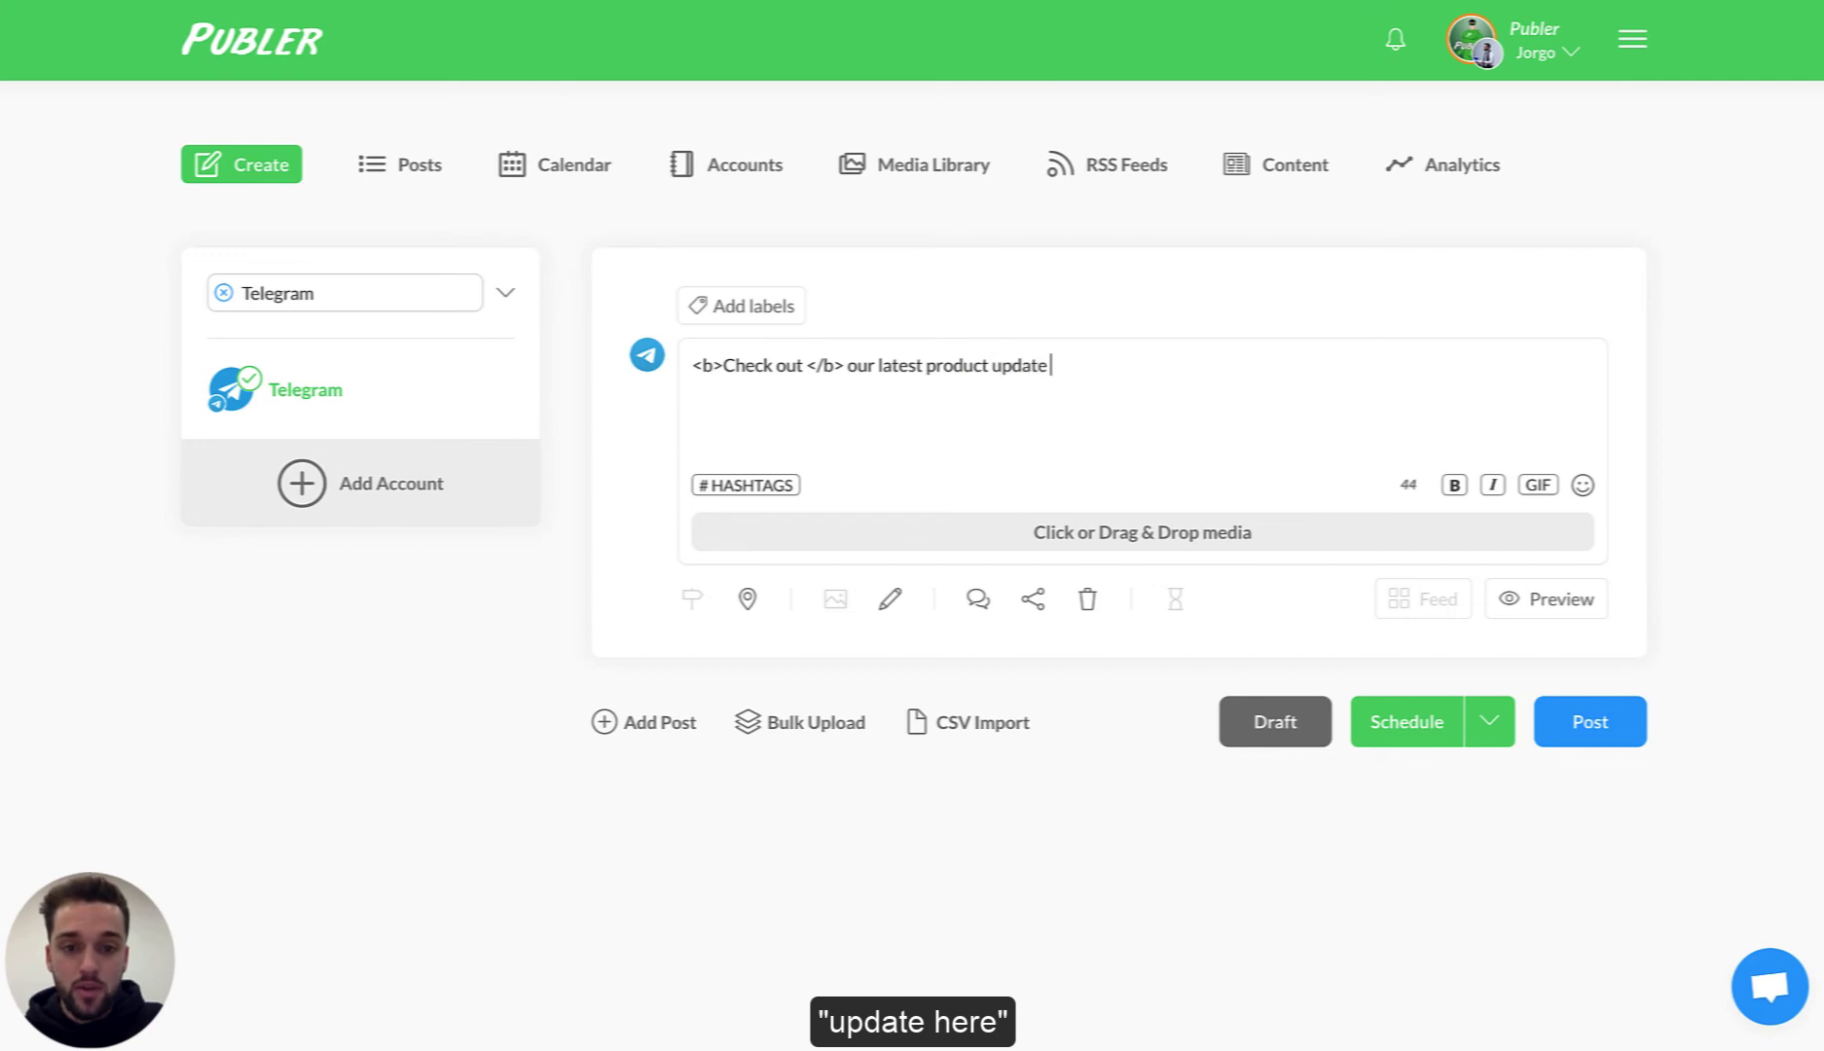
text(here: https)
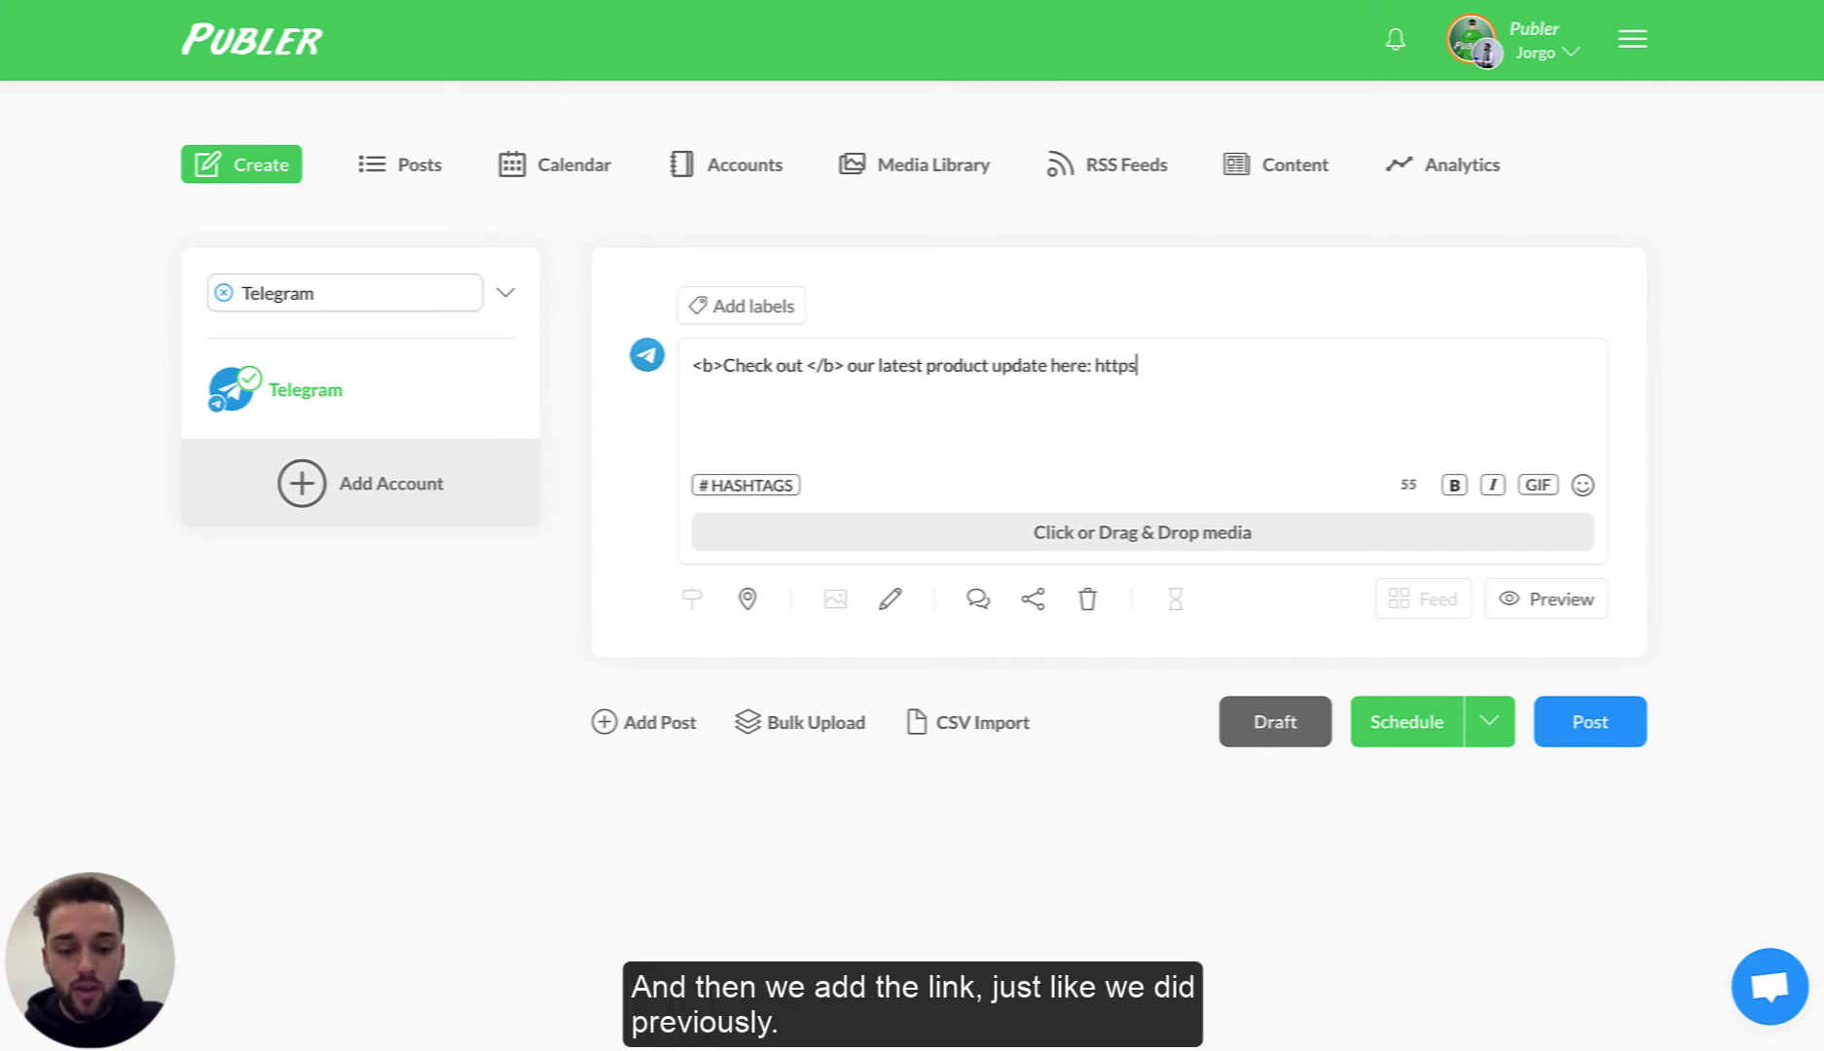
text(://publer.io)
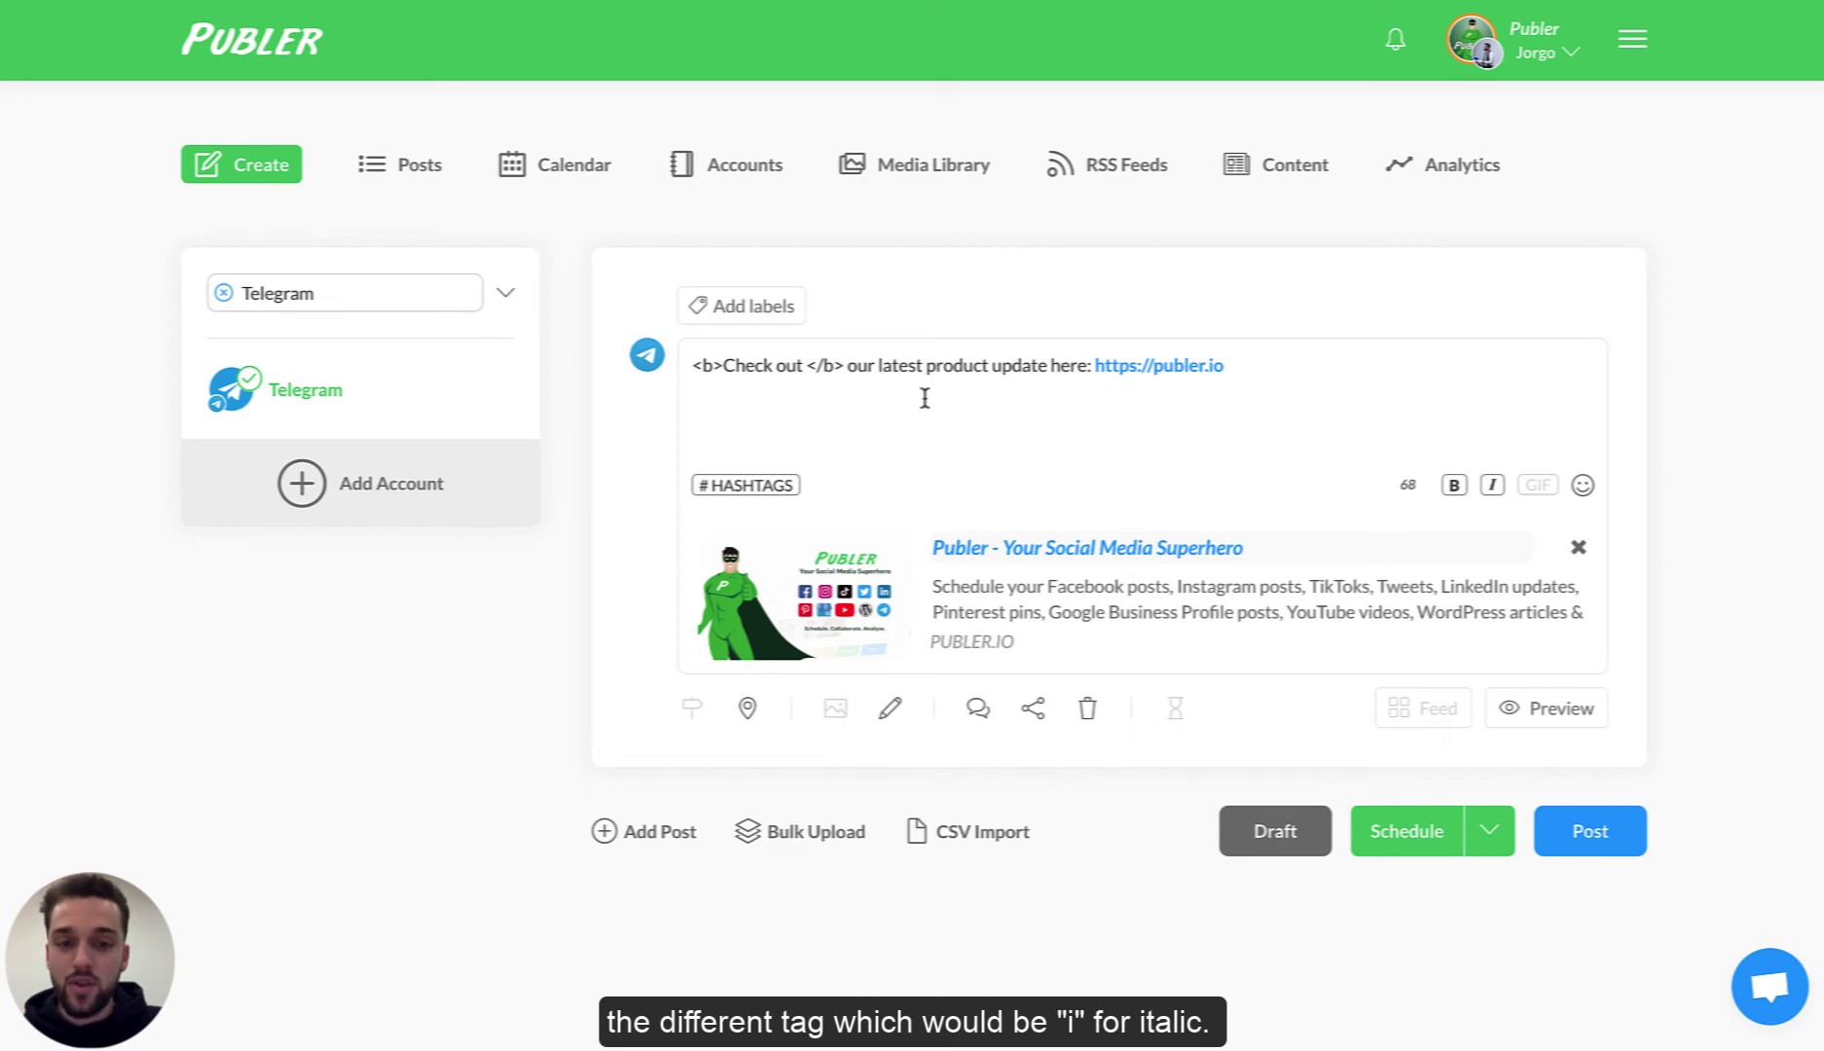
Insert the italic tag <i> before "latest product update" and <i/> after it
text(<i>)
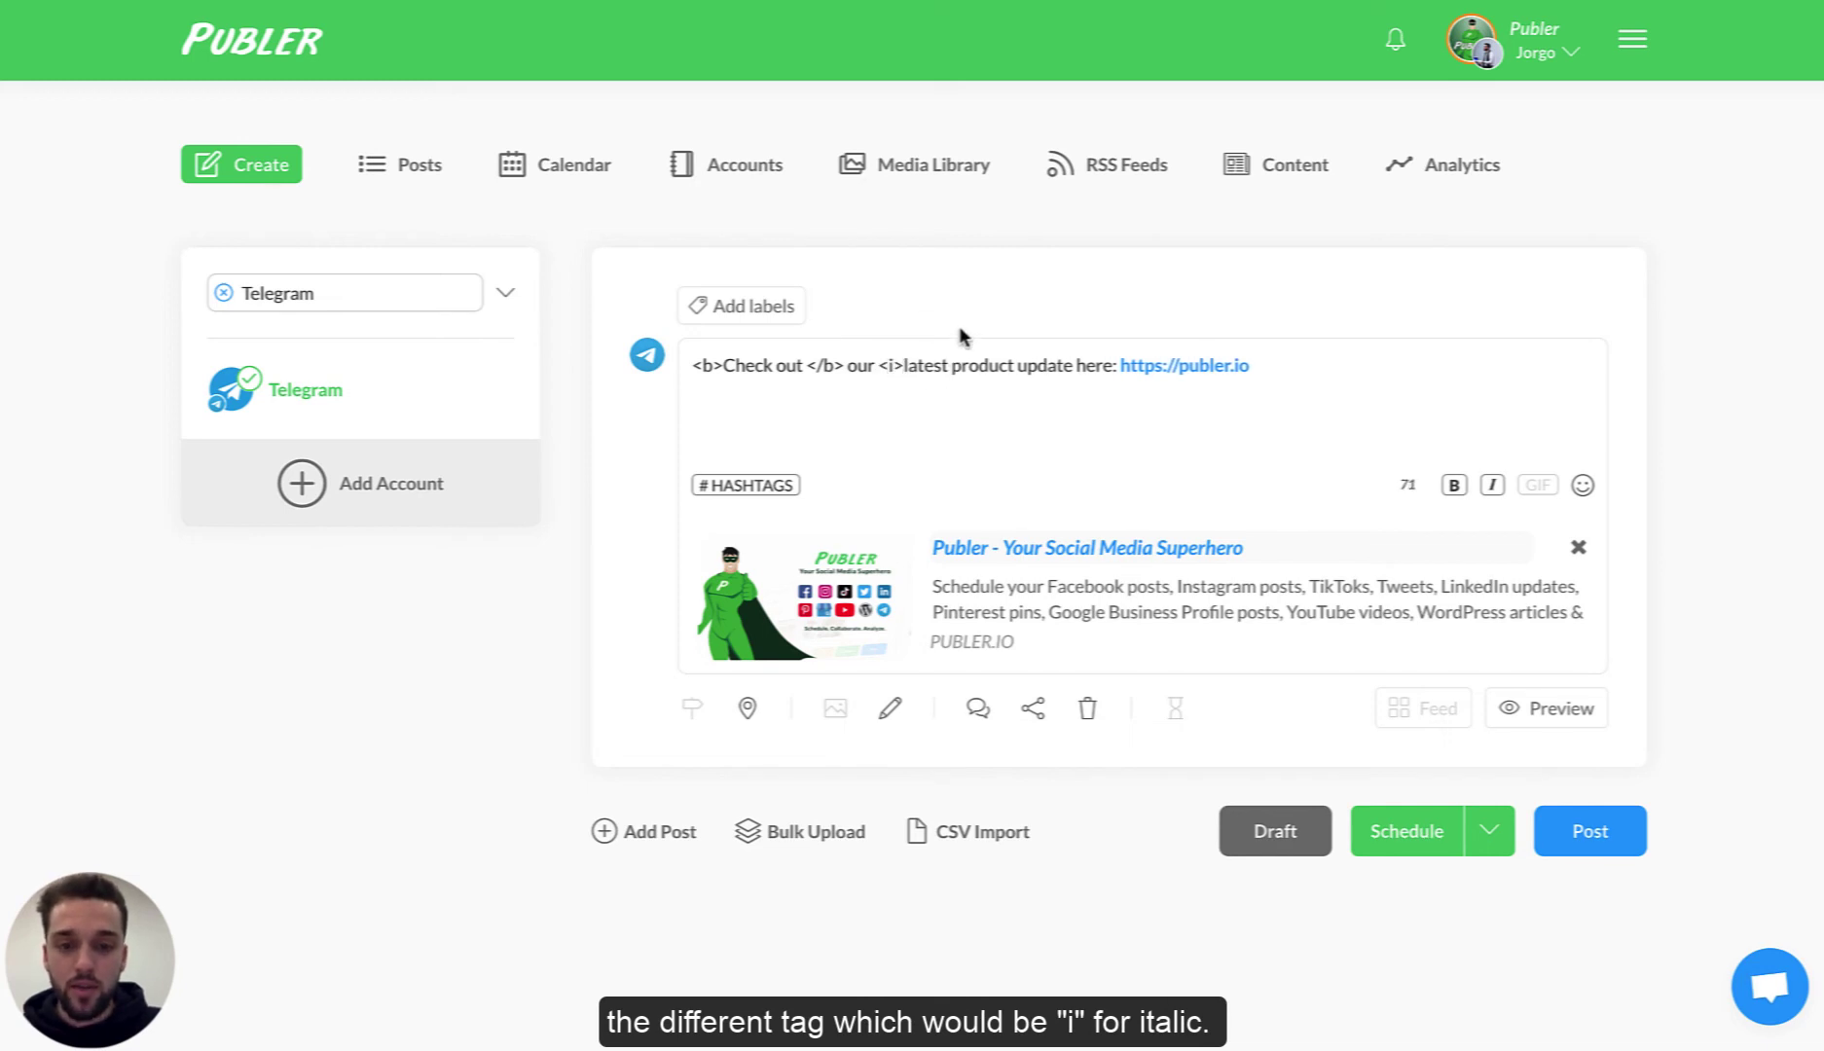
click(1075, 366)
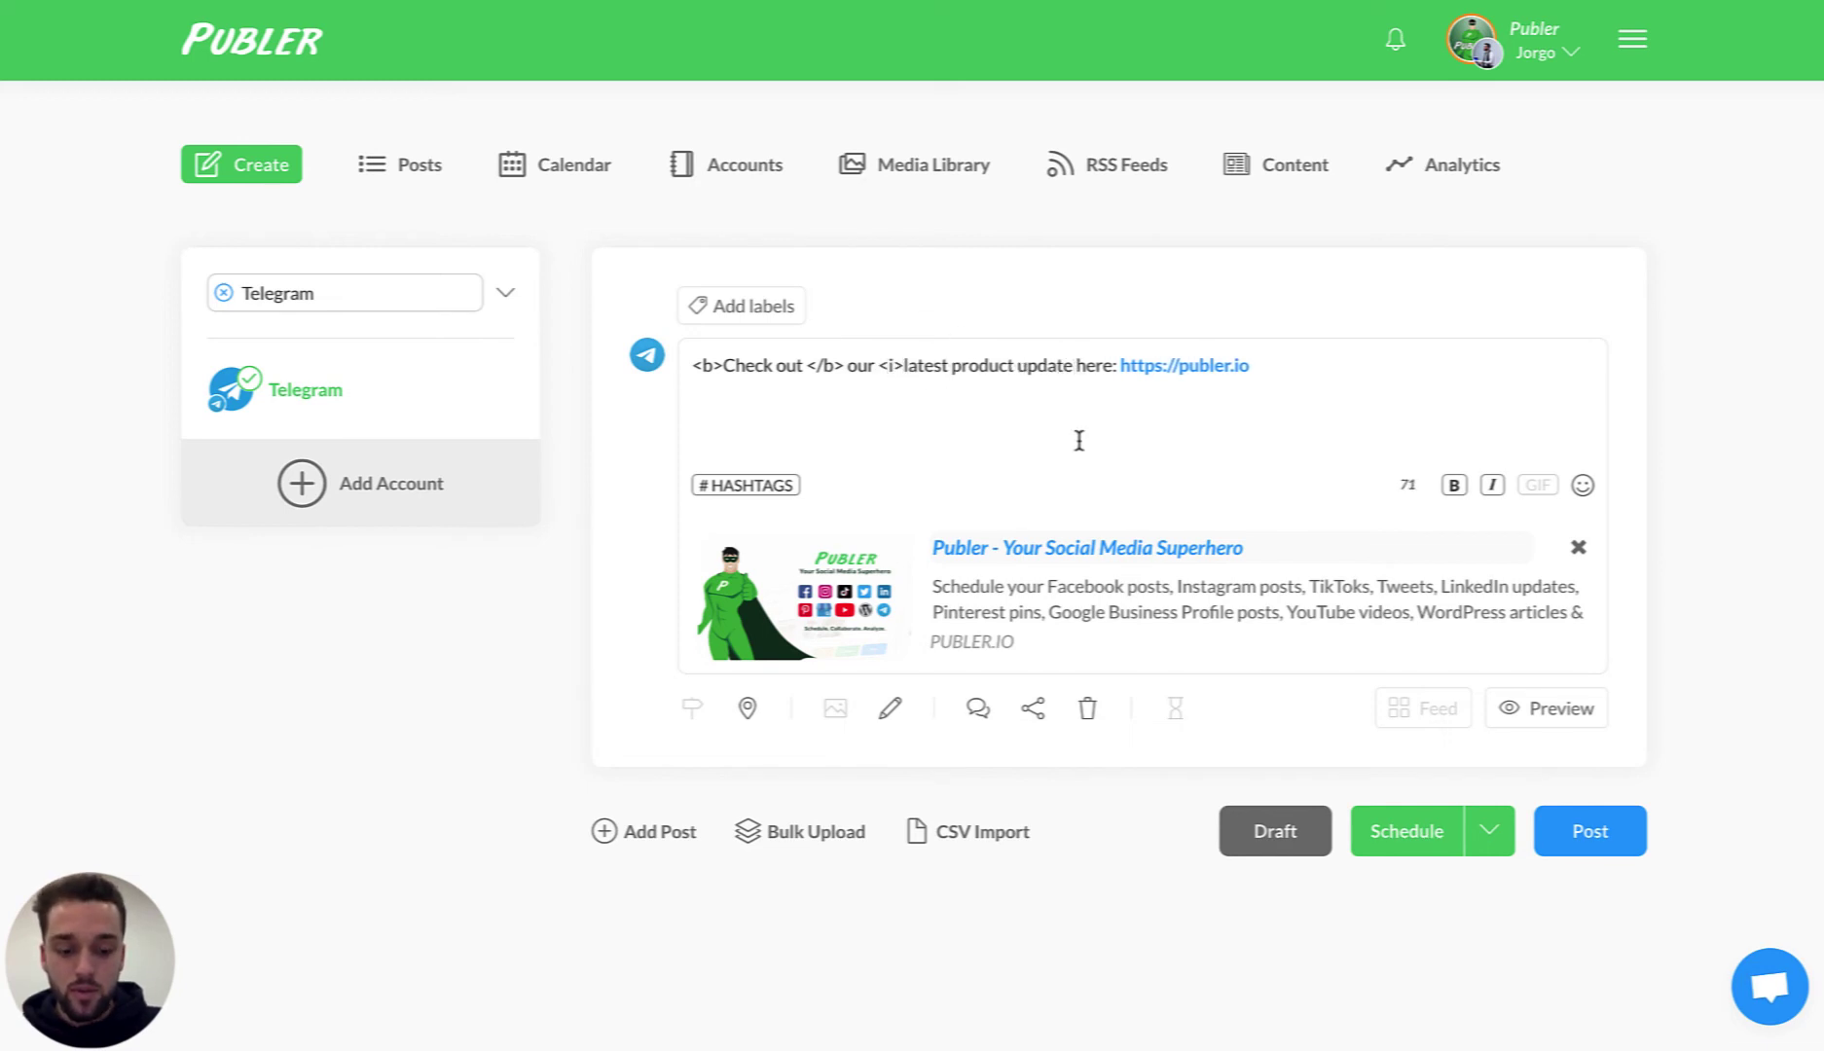
text(<i/>)
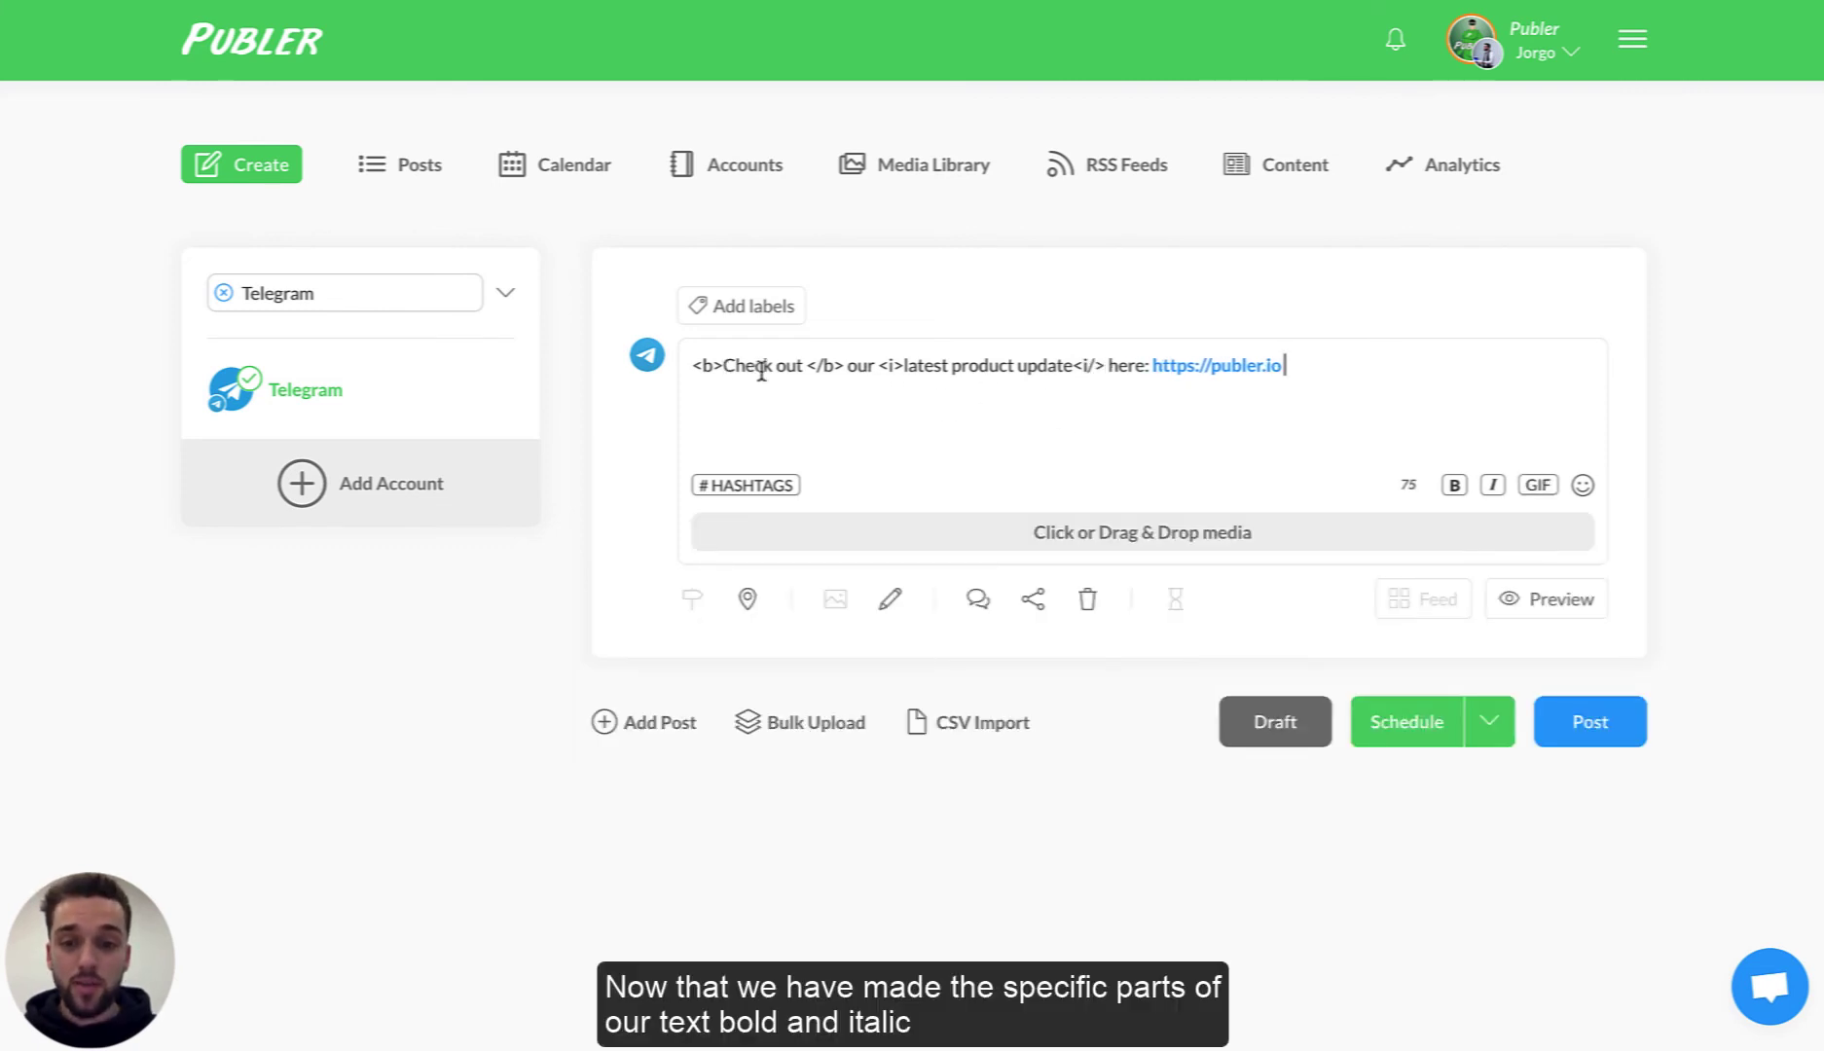
Add the hashtag #productupdates below the post text, separated by a blank line
key(Return)
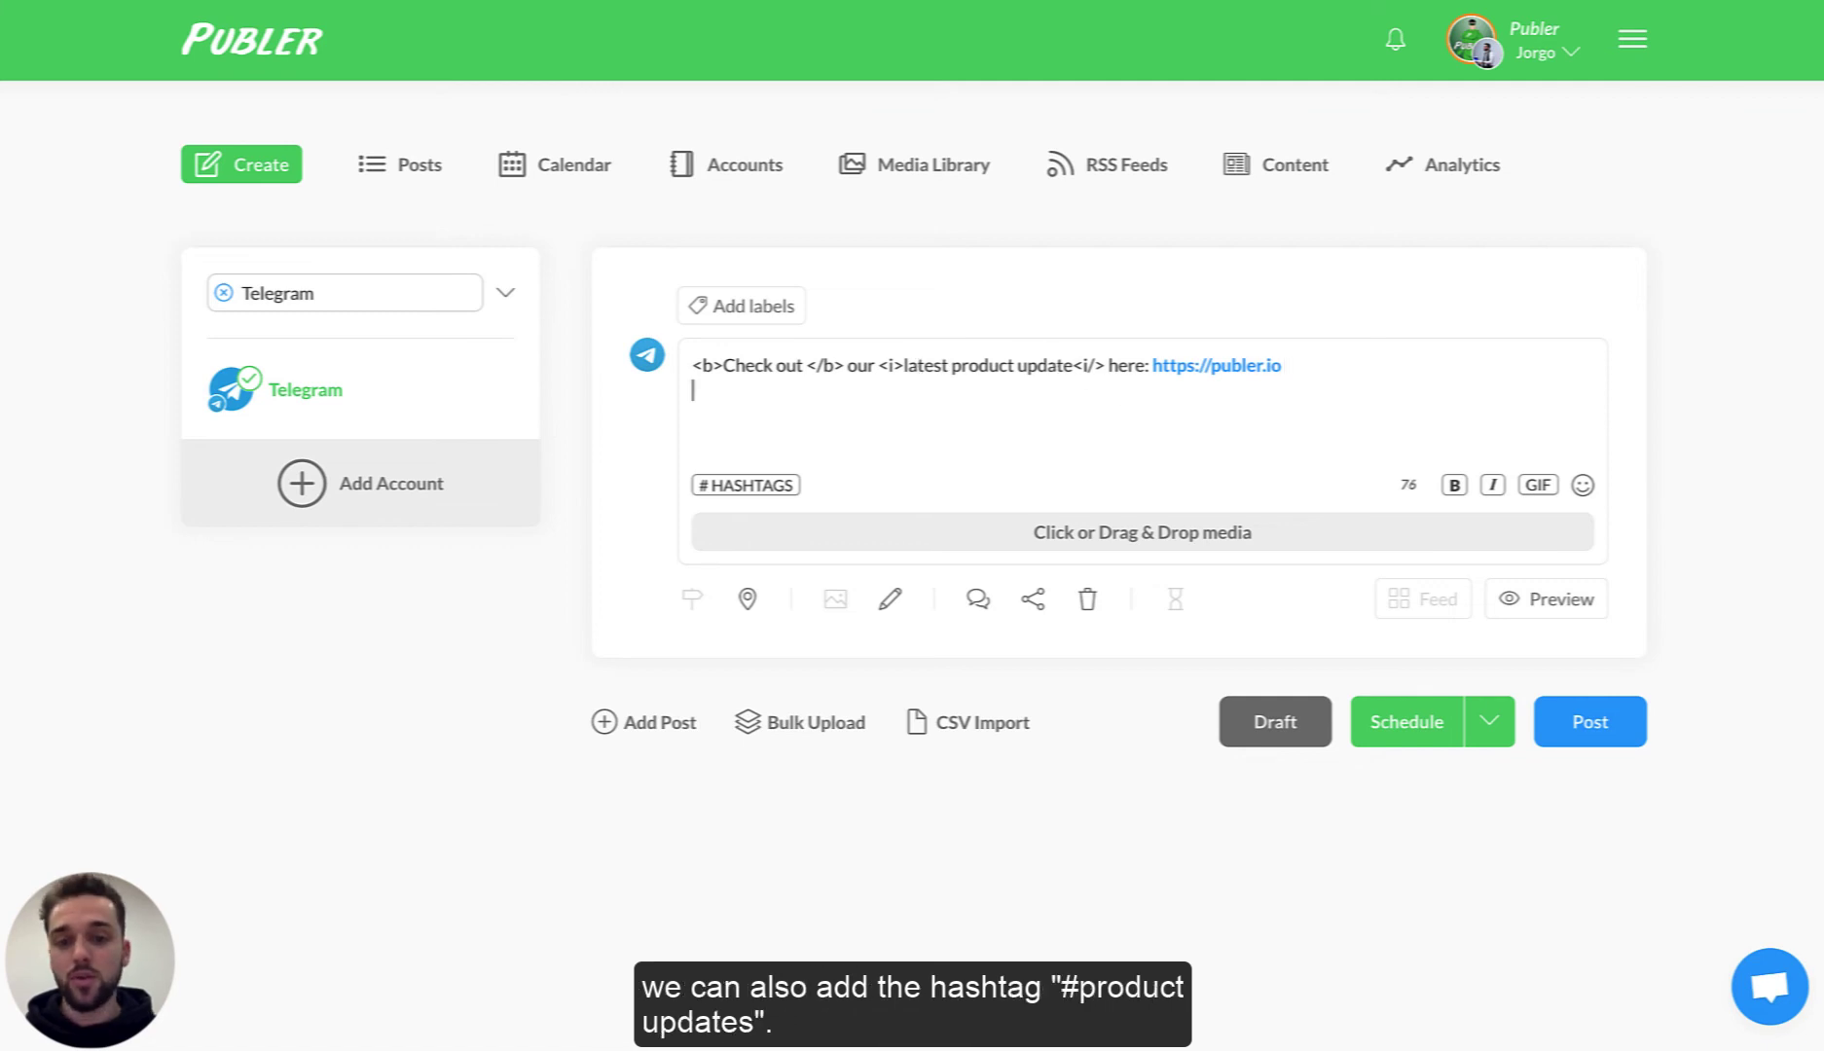
text(#prod)
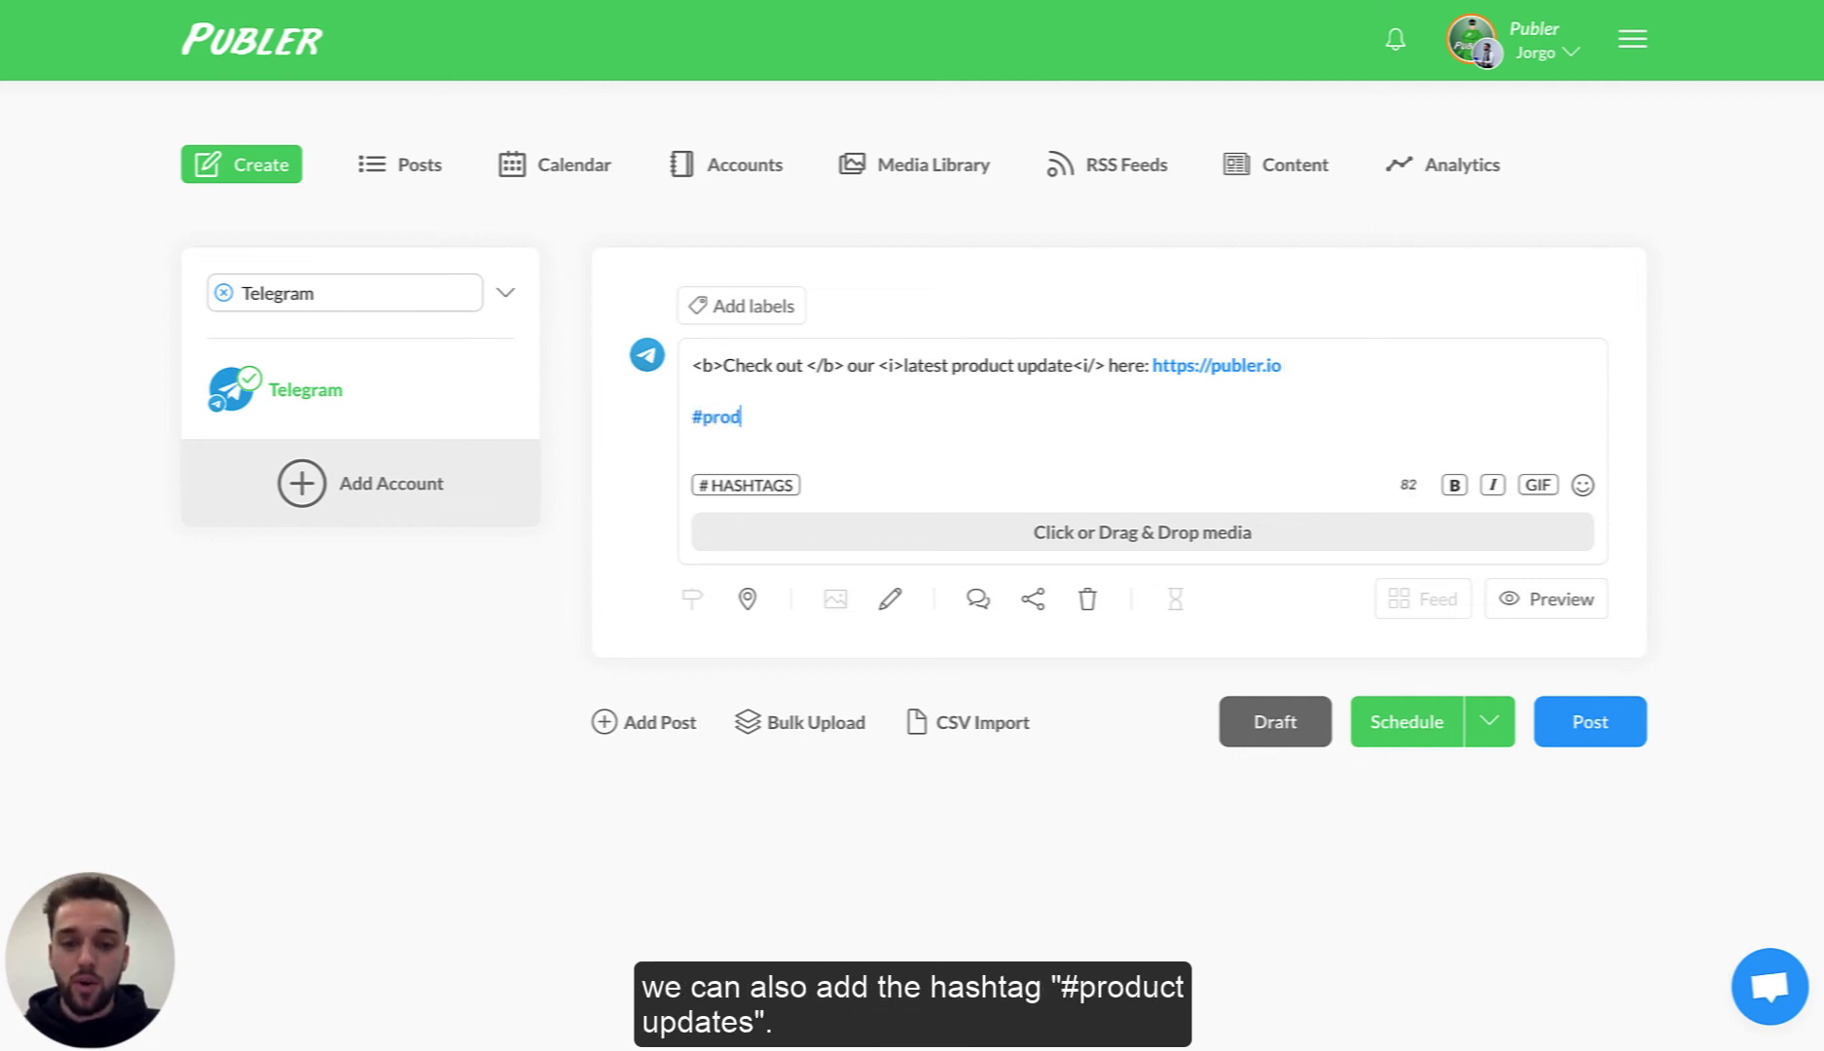
text(uct)
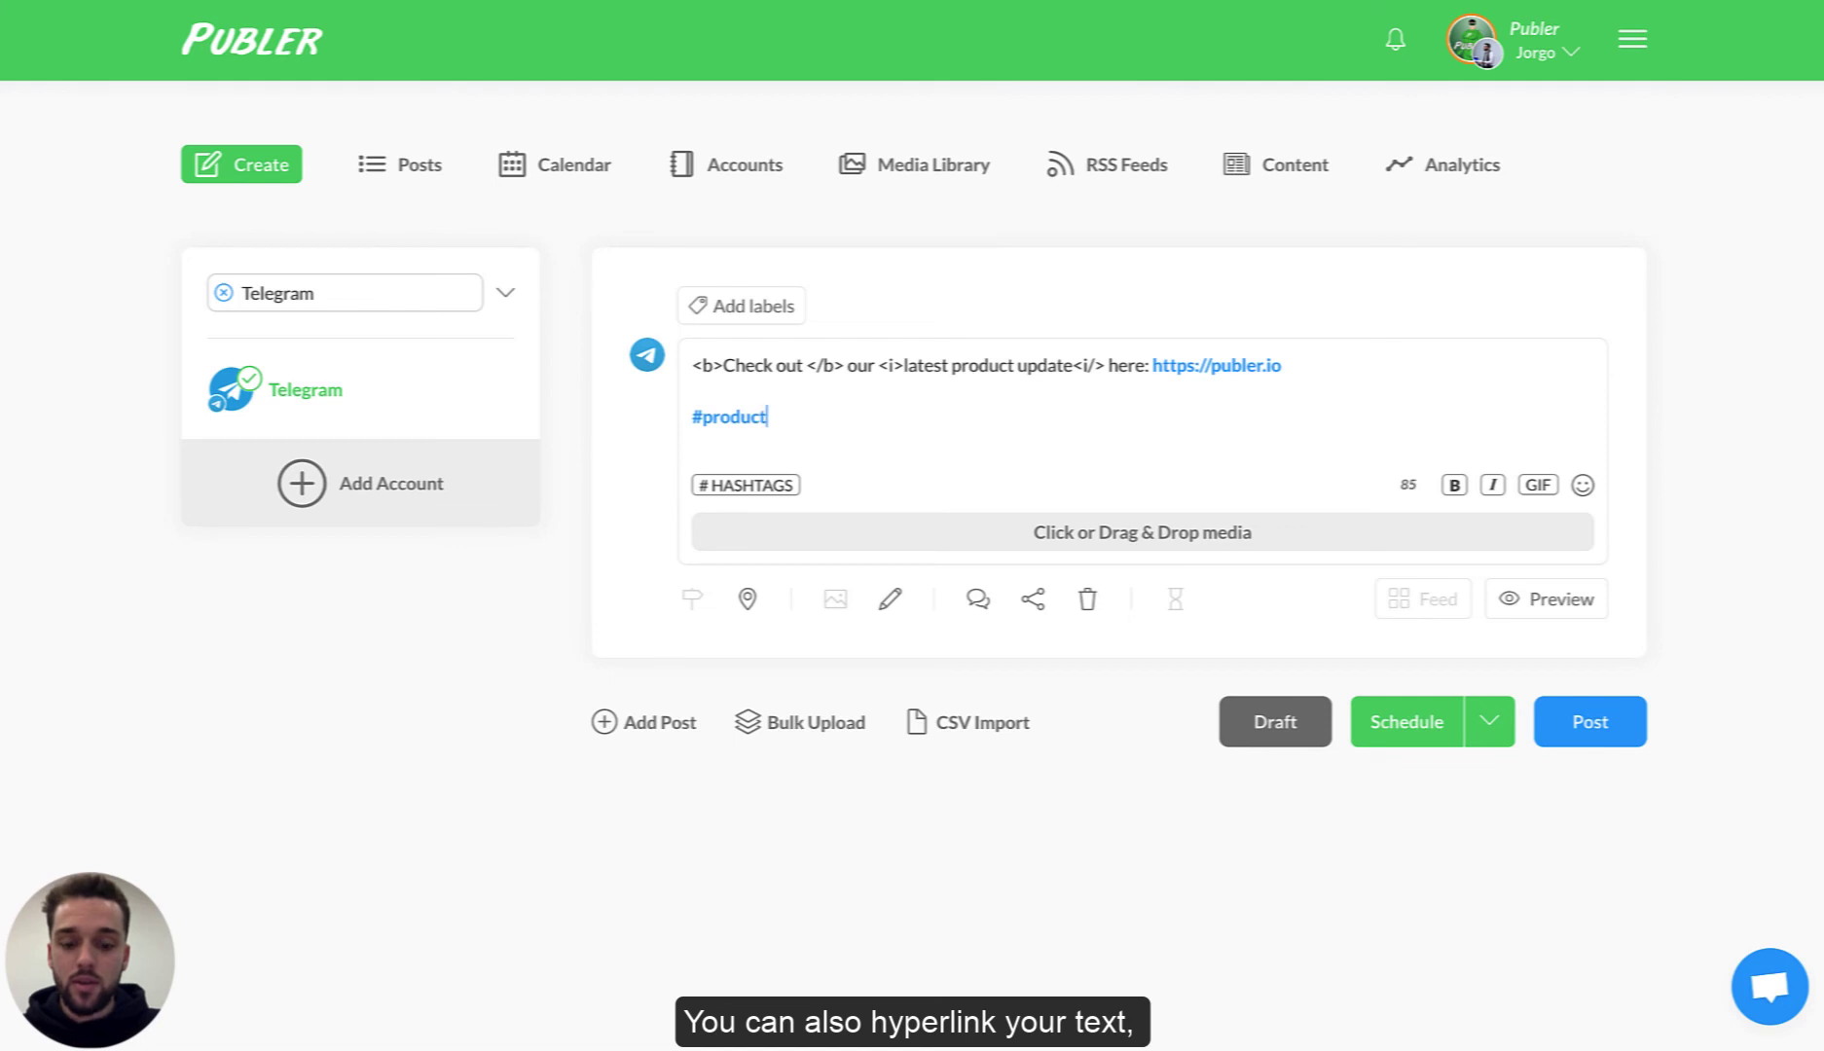
text(updates)
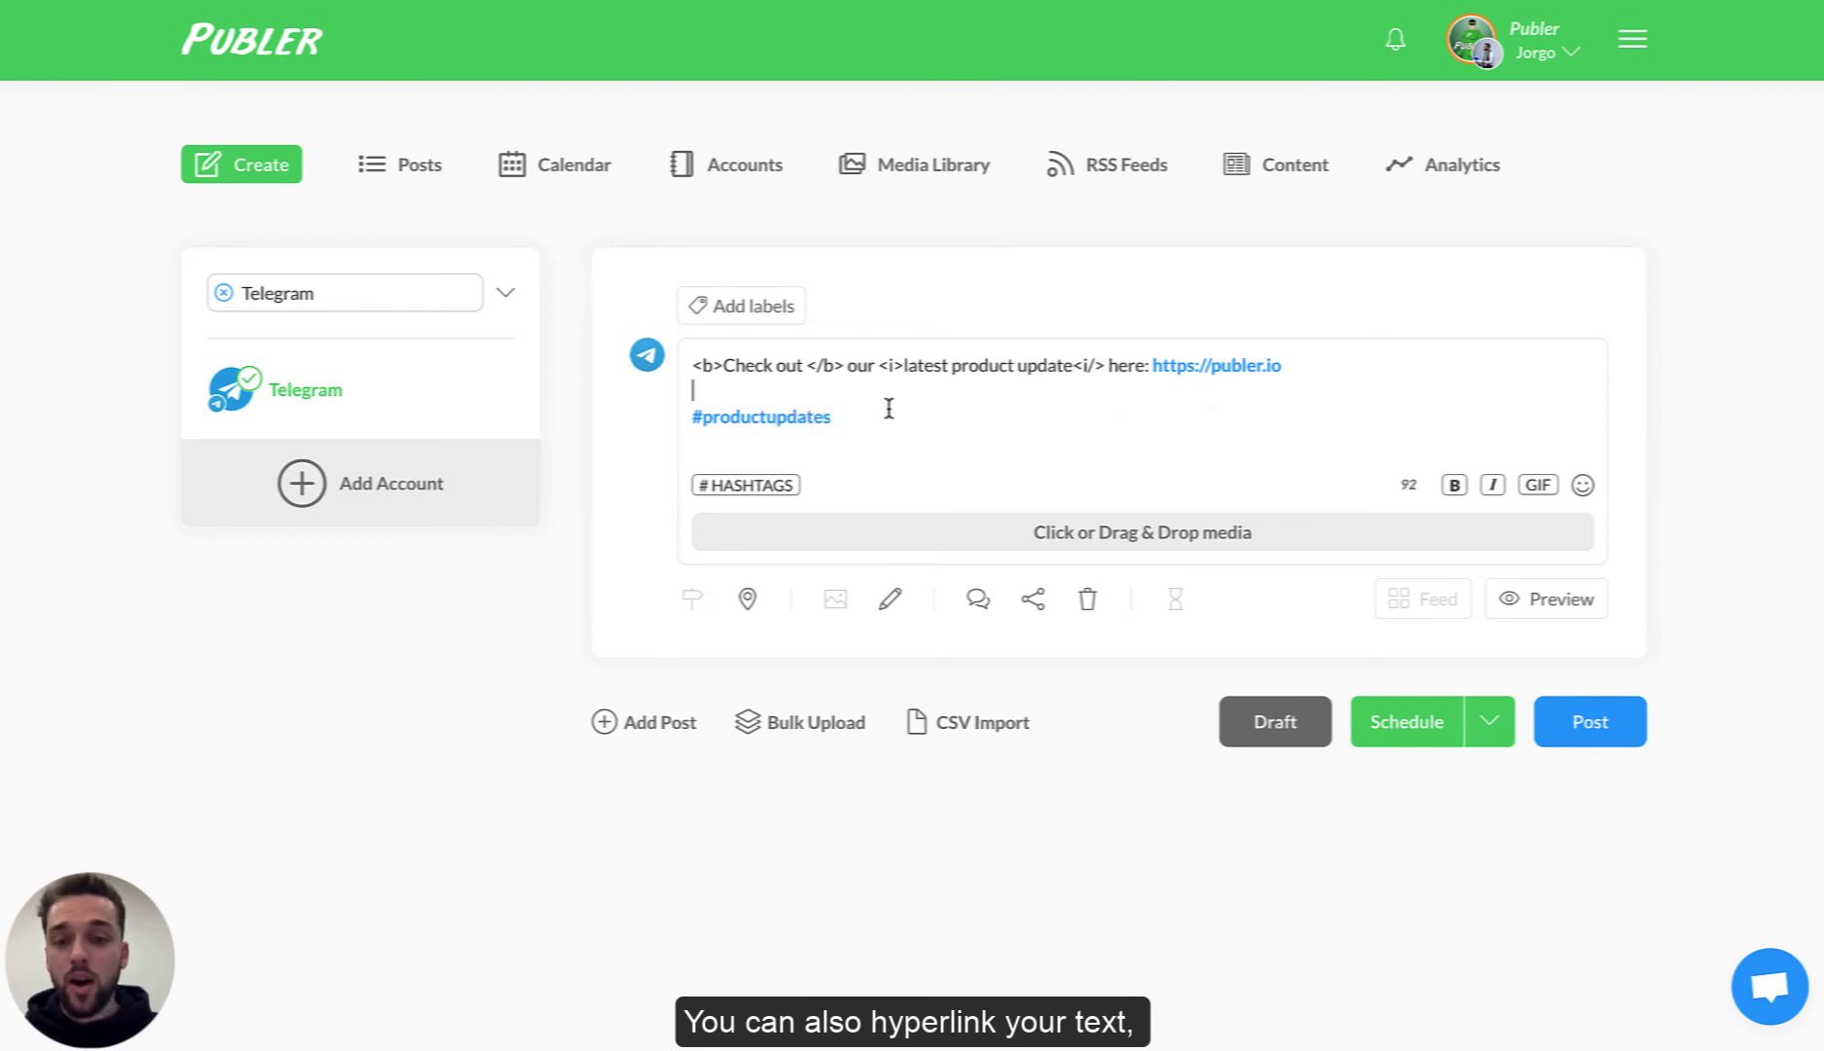
click(959, 382)
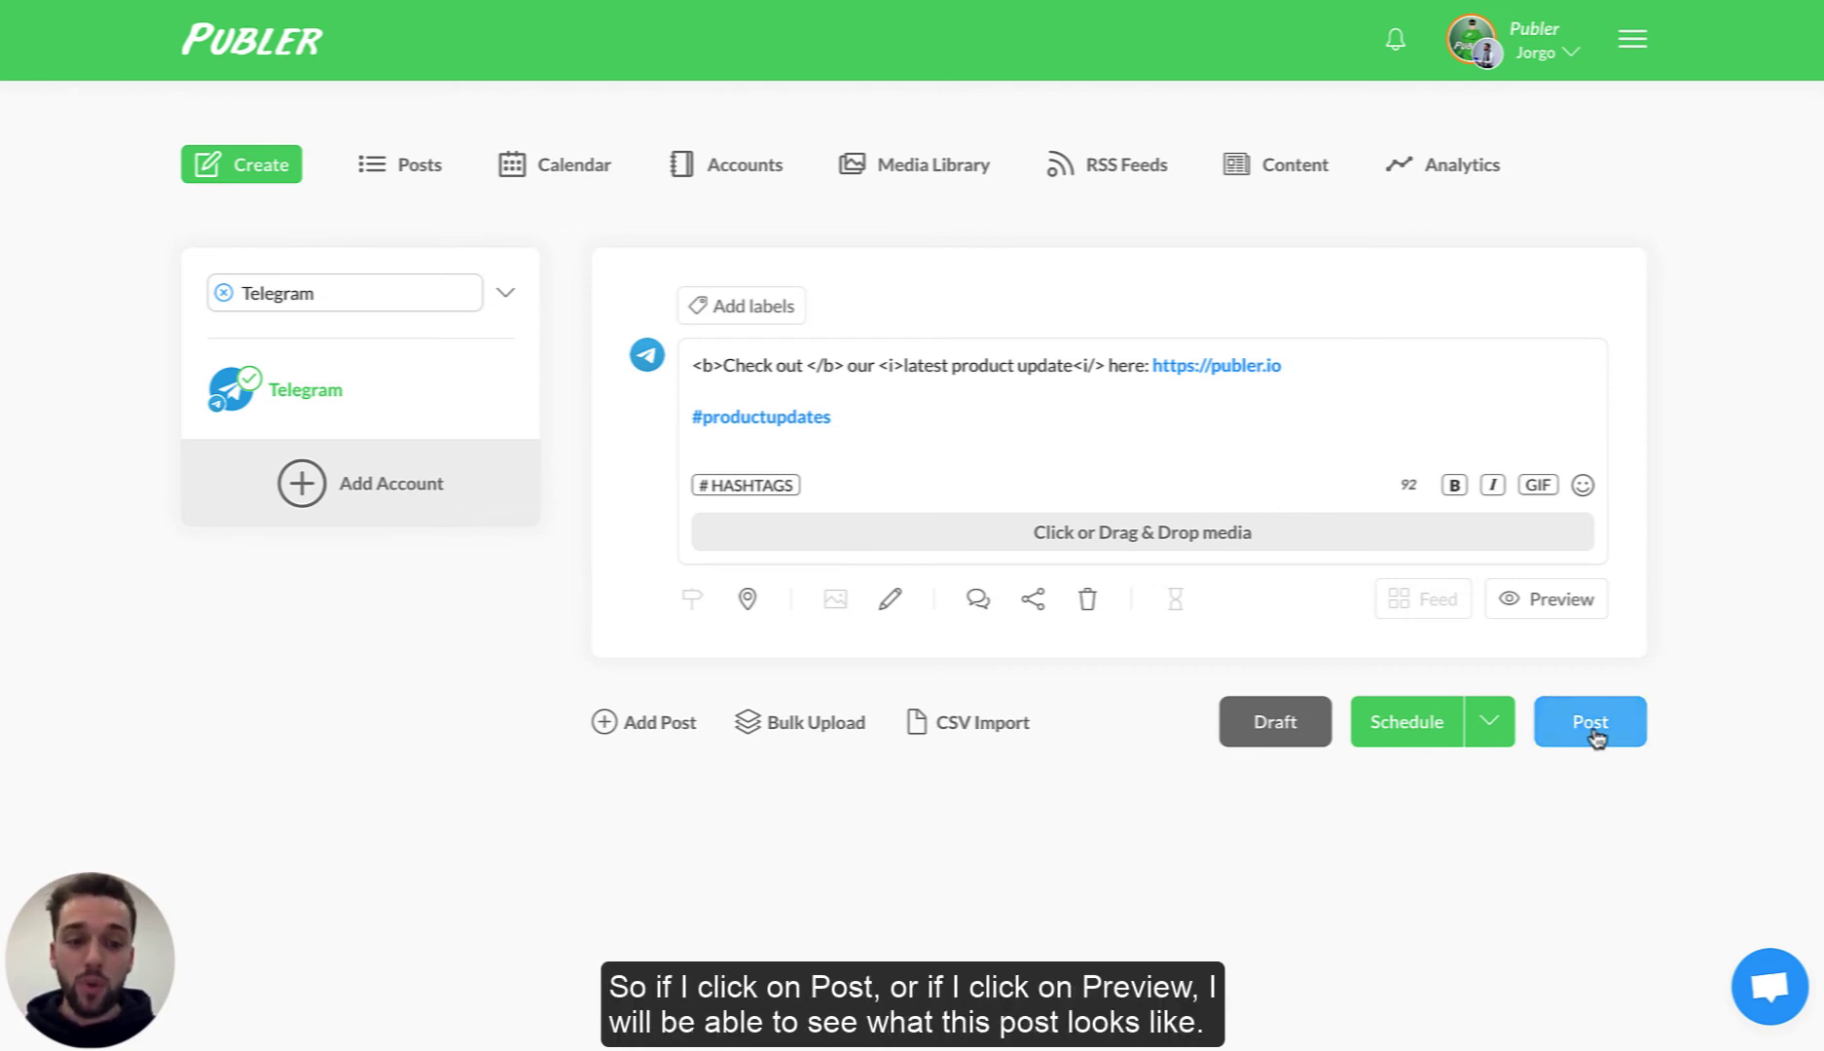
Preview how the formatted post looks on Telegram, then publish it immediately
click(1552, 606)
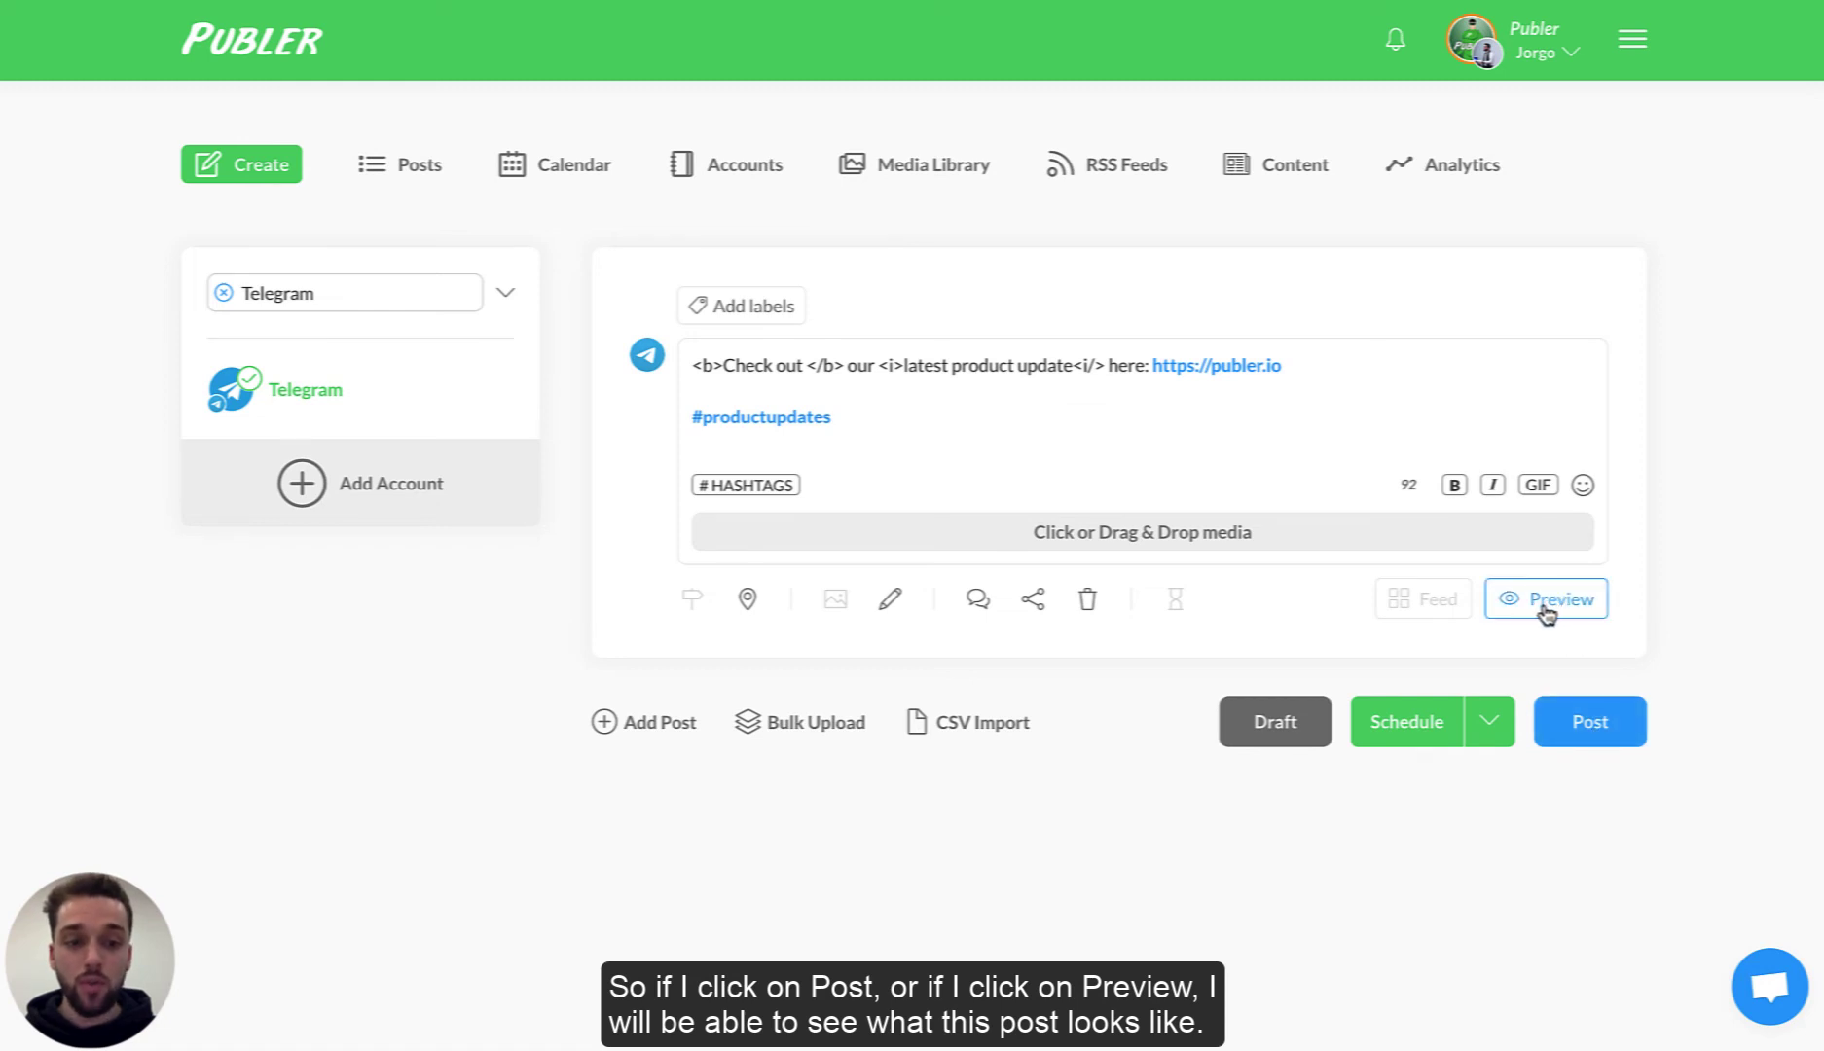
click(1543, 608)
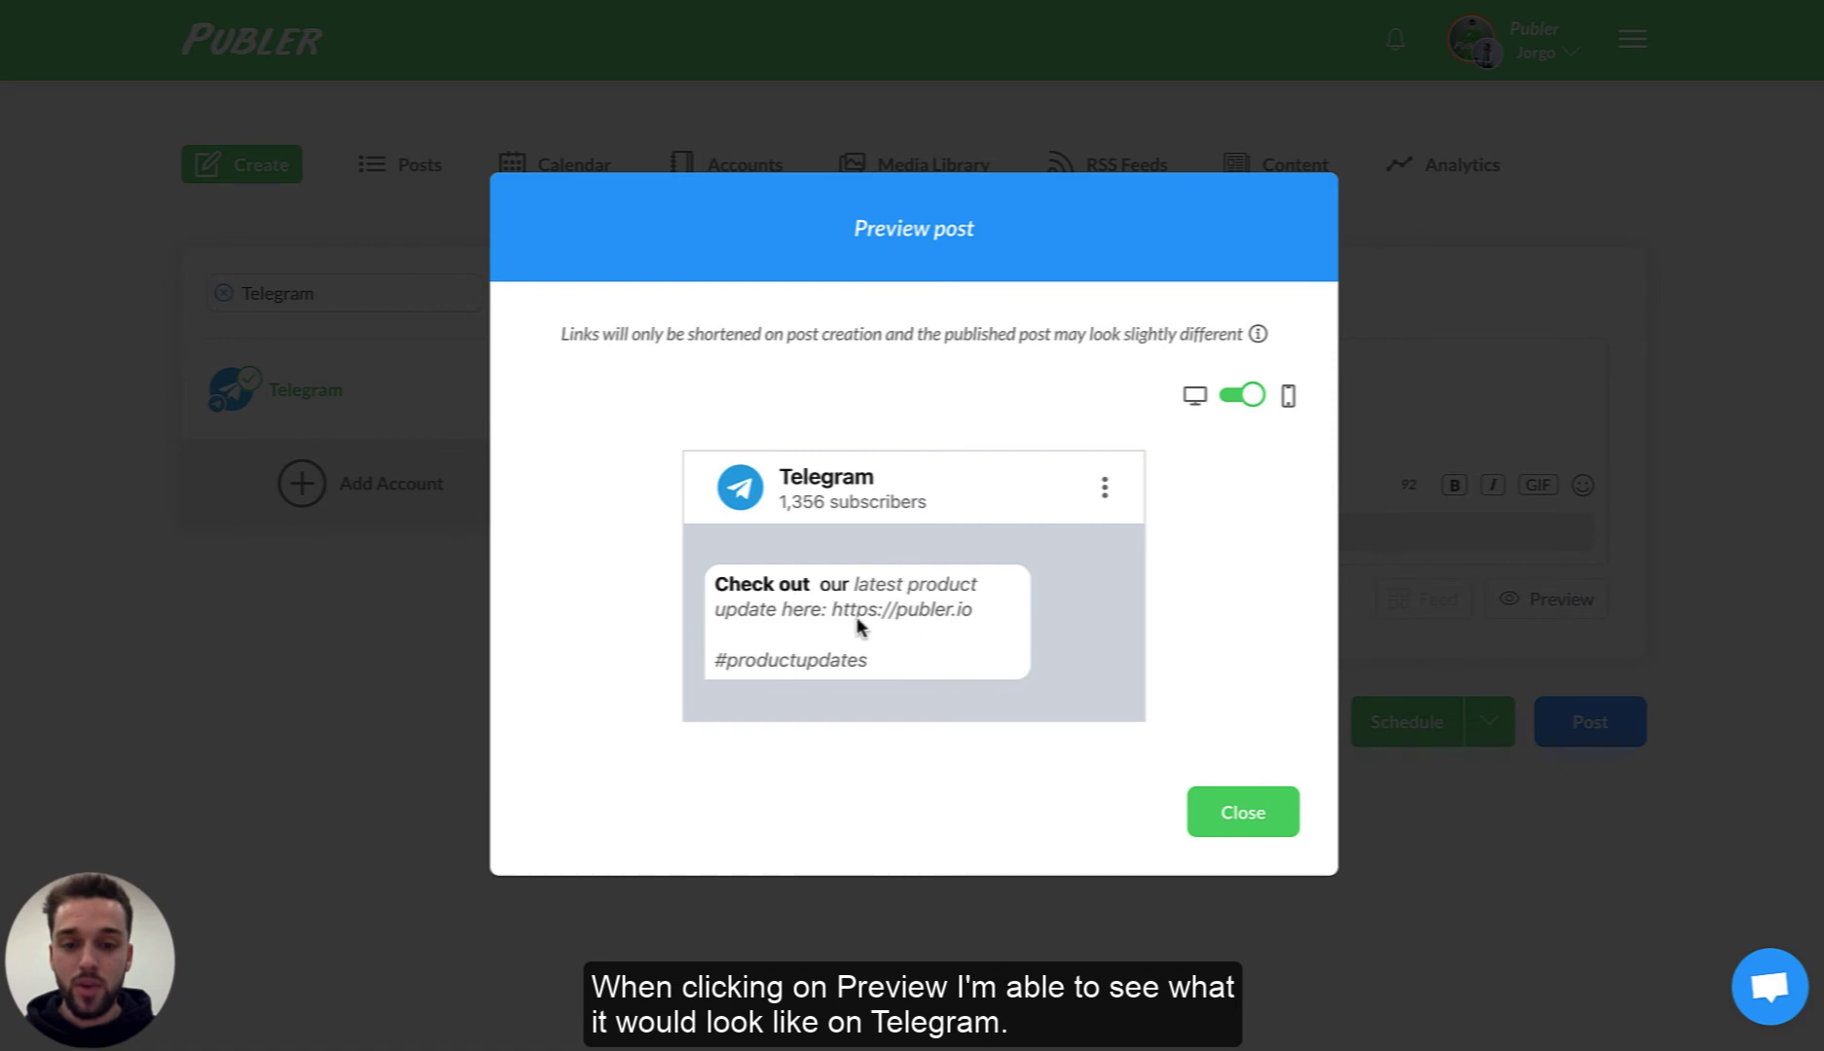
click(1244, 807)
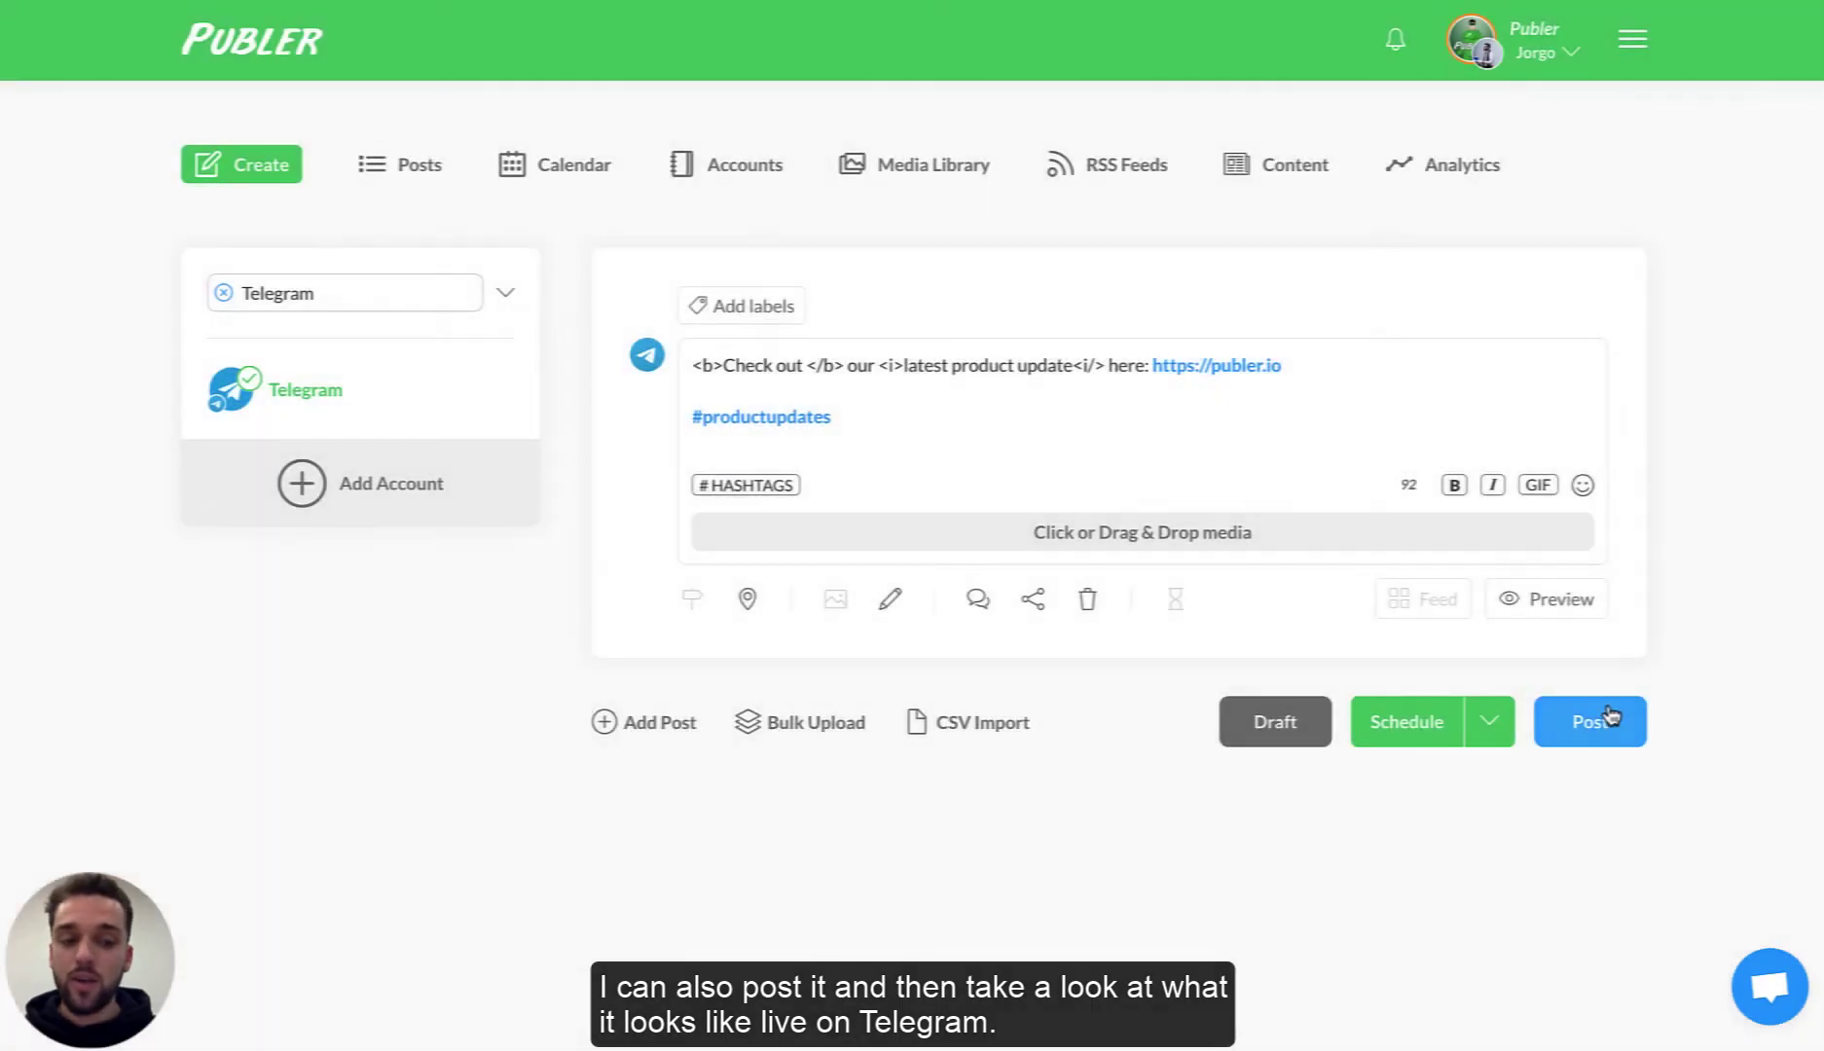
click(1606, 721)
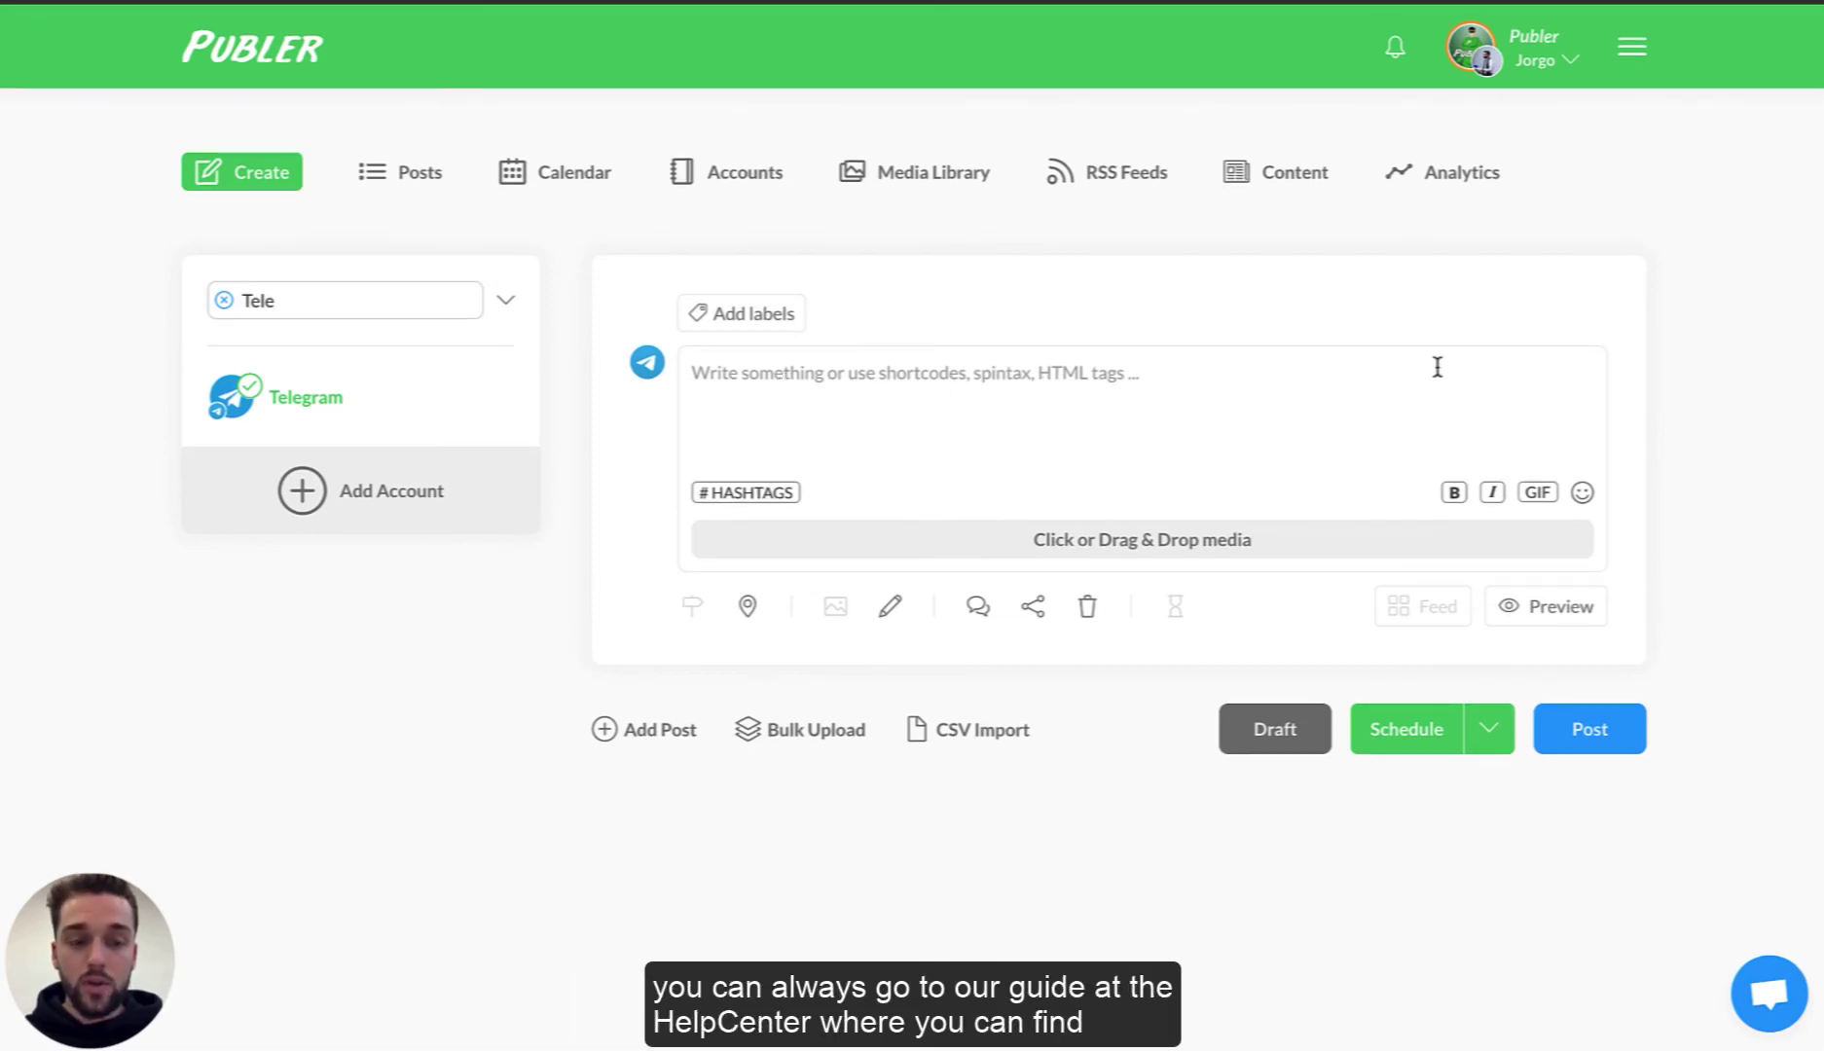
Open the Help Center article "How to style Telegram text using HTML tags" and copy its inline URL tag line
click(1632, 47)
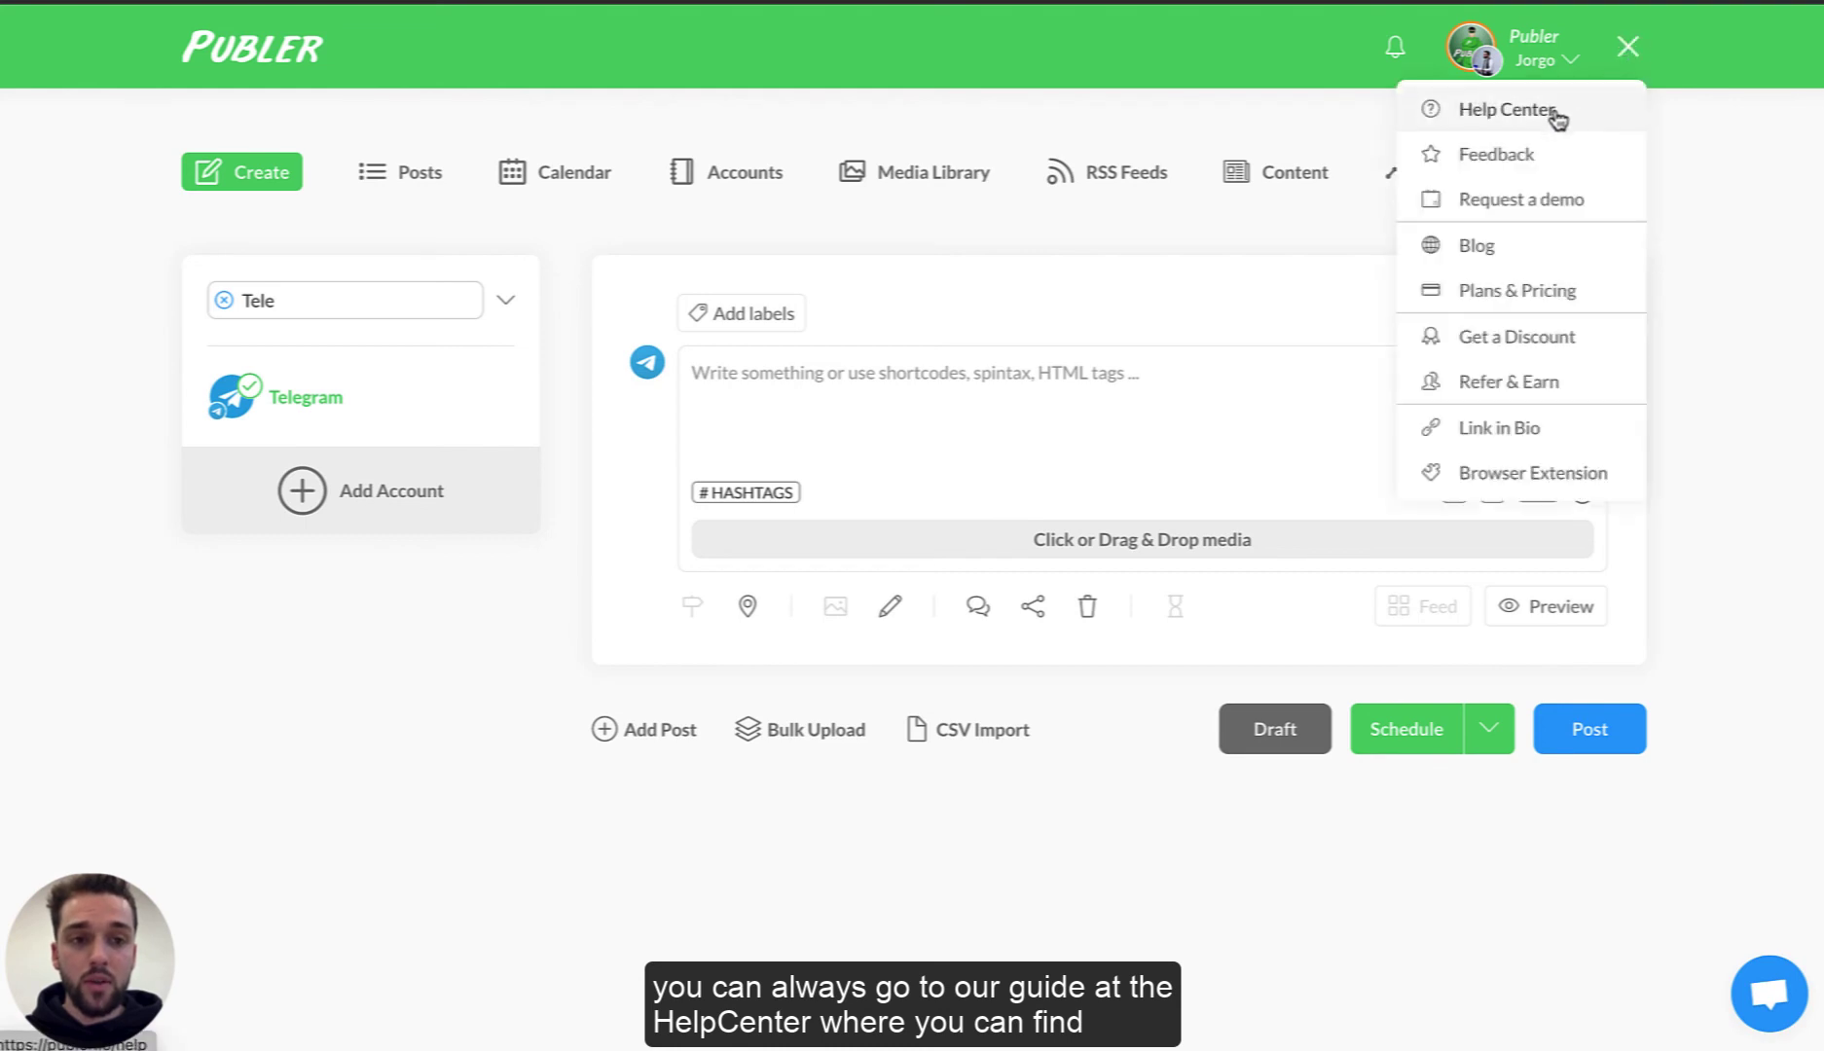
click(904, 61)
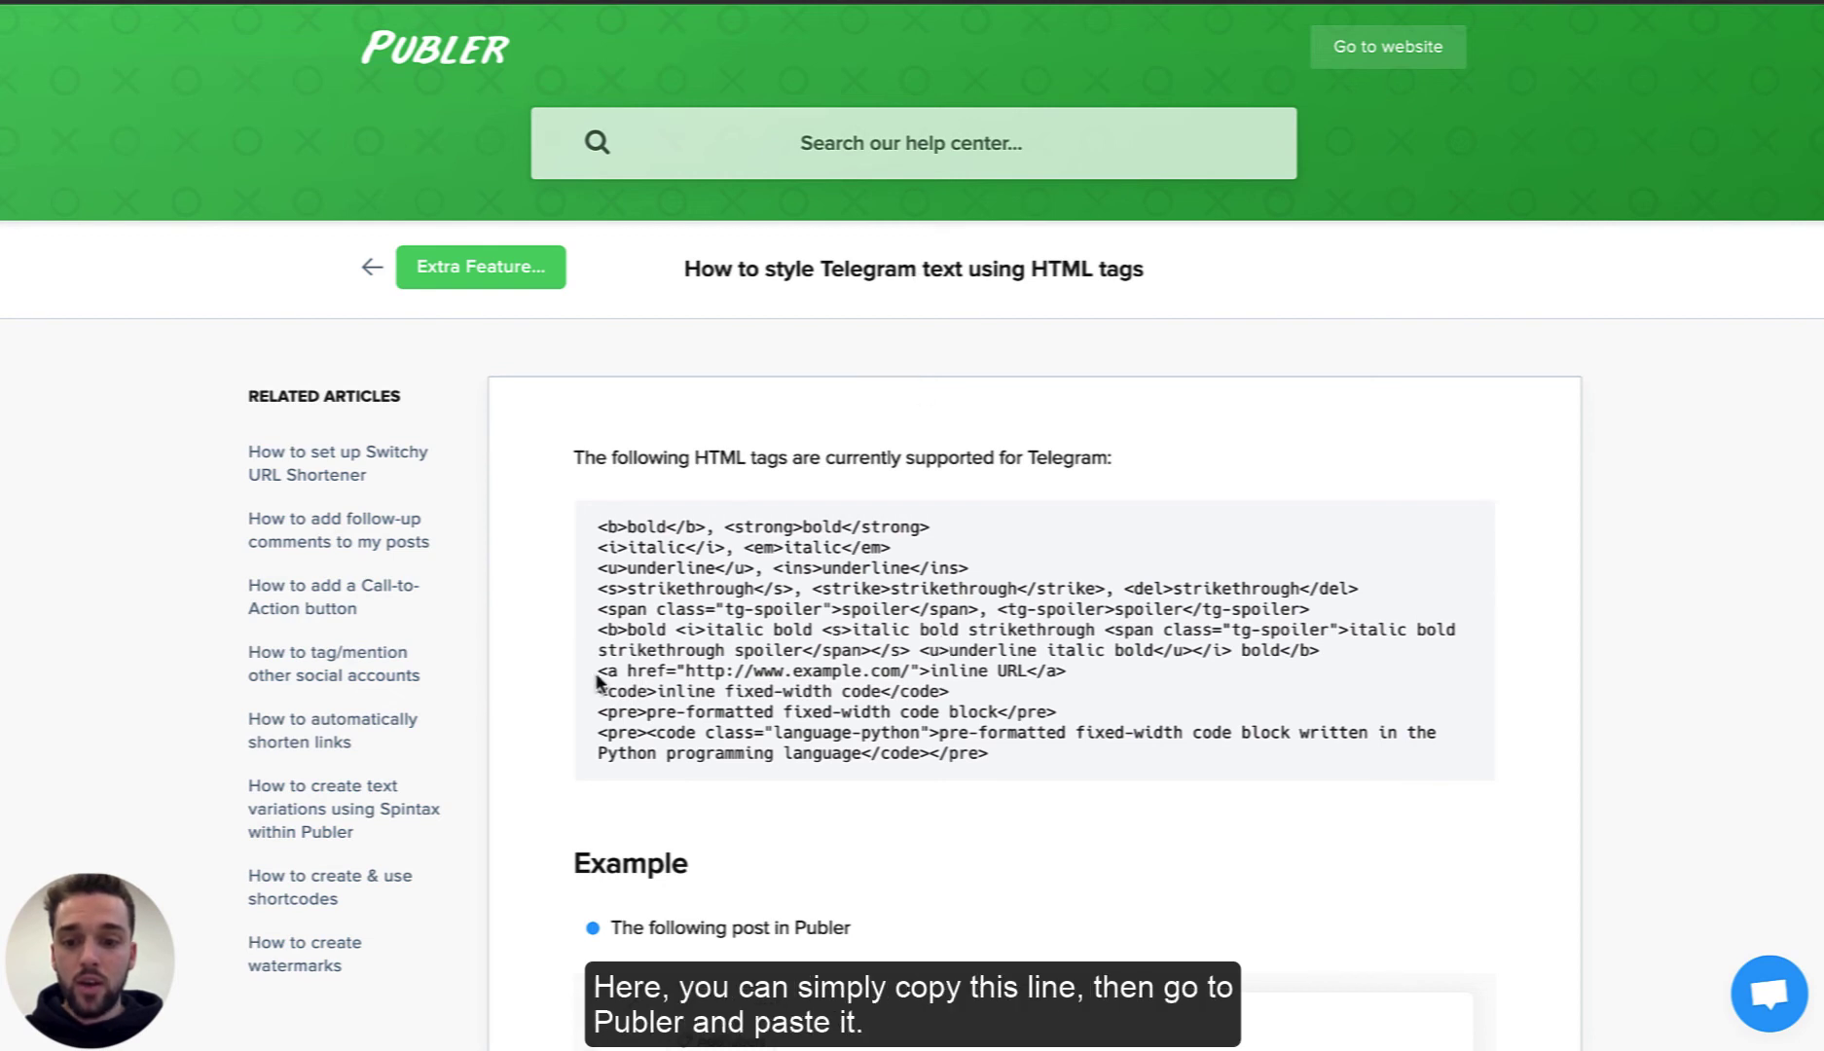
drag(597, 672, 1064, 678)
key(ctrl+c)
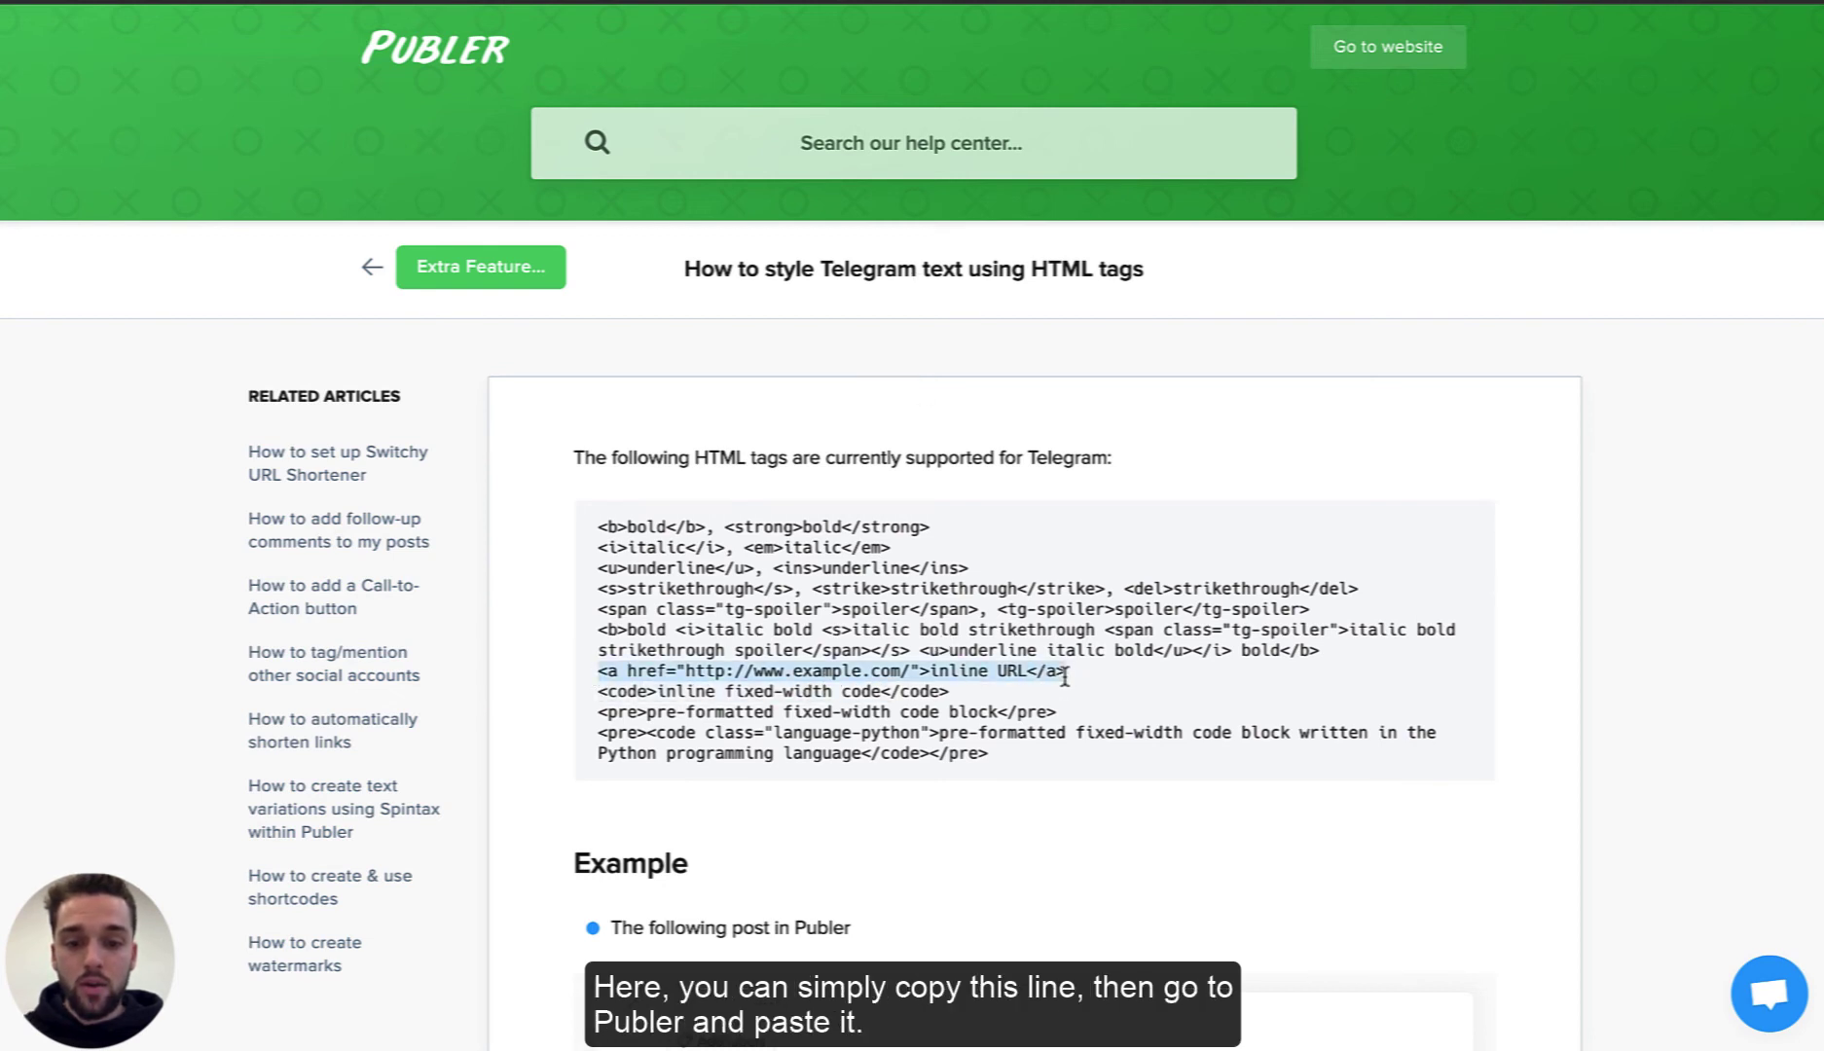
Return to the empty Telegram post in Publer and paste the copied inline URL tag into it
click(897, 671)
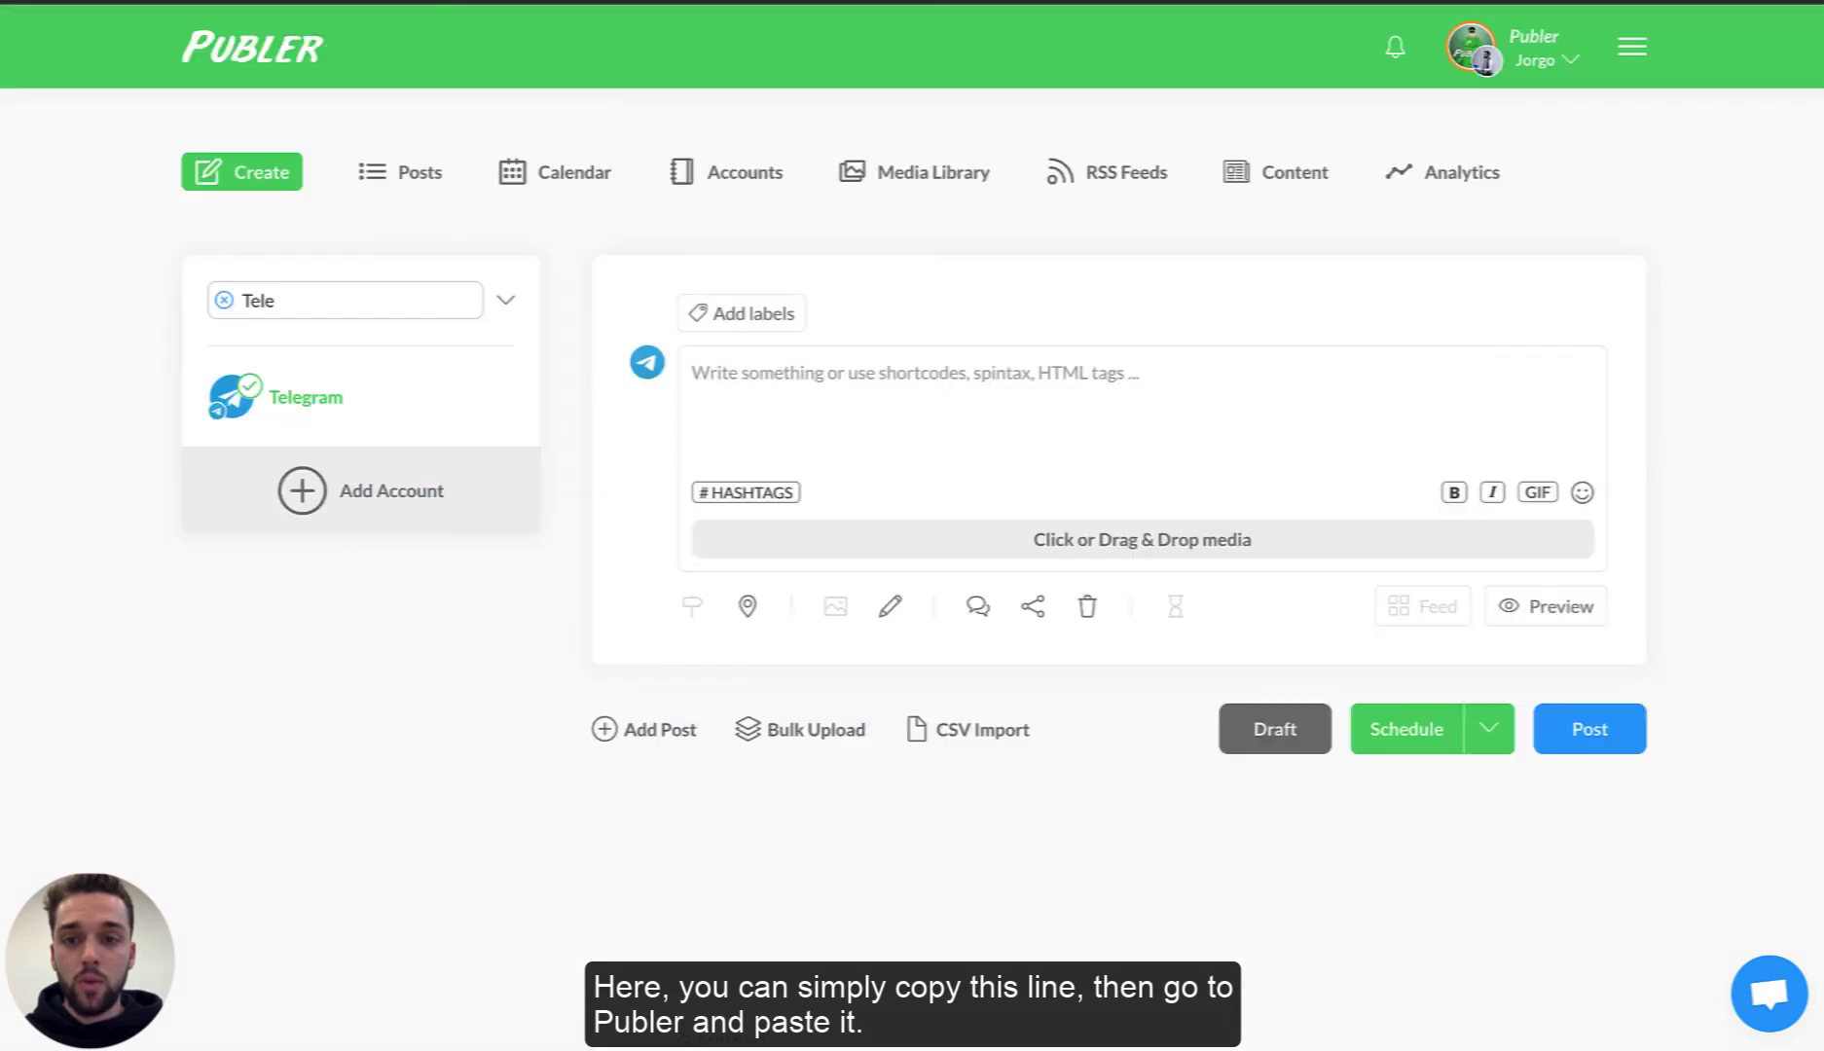
click(788, 394)
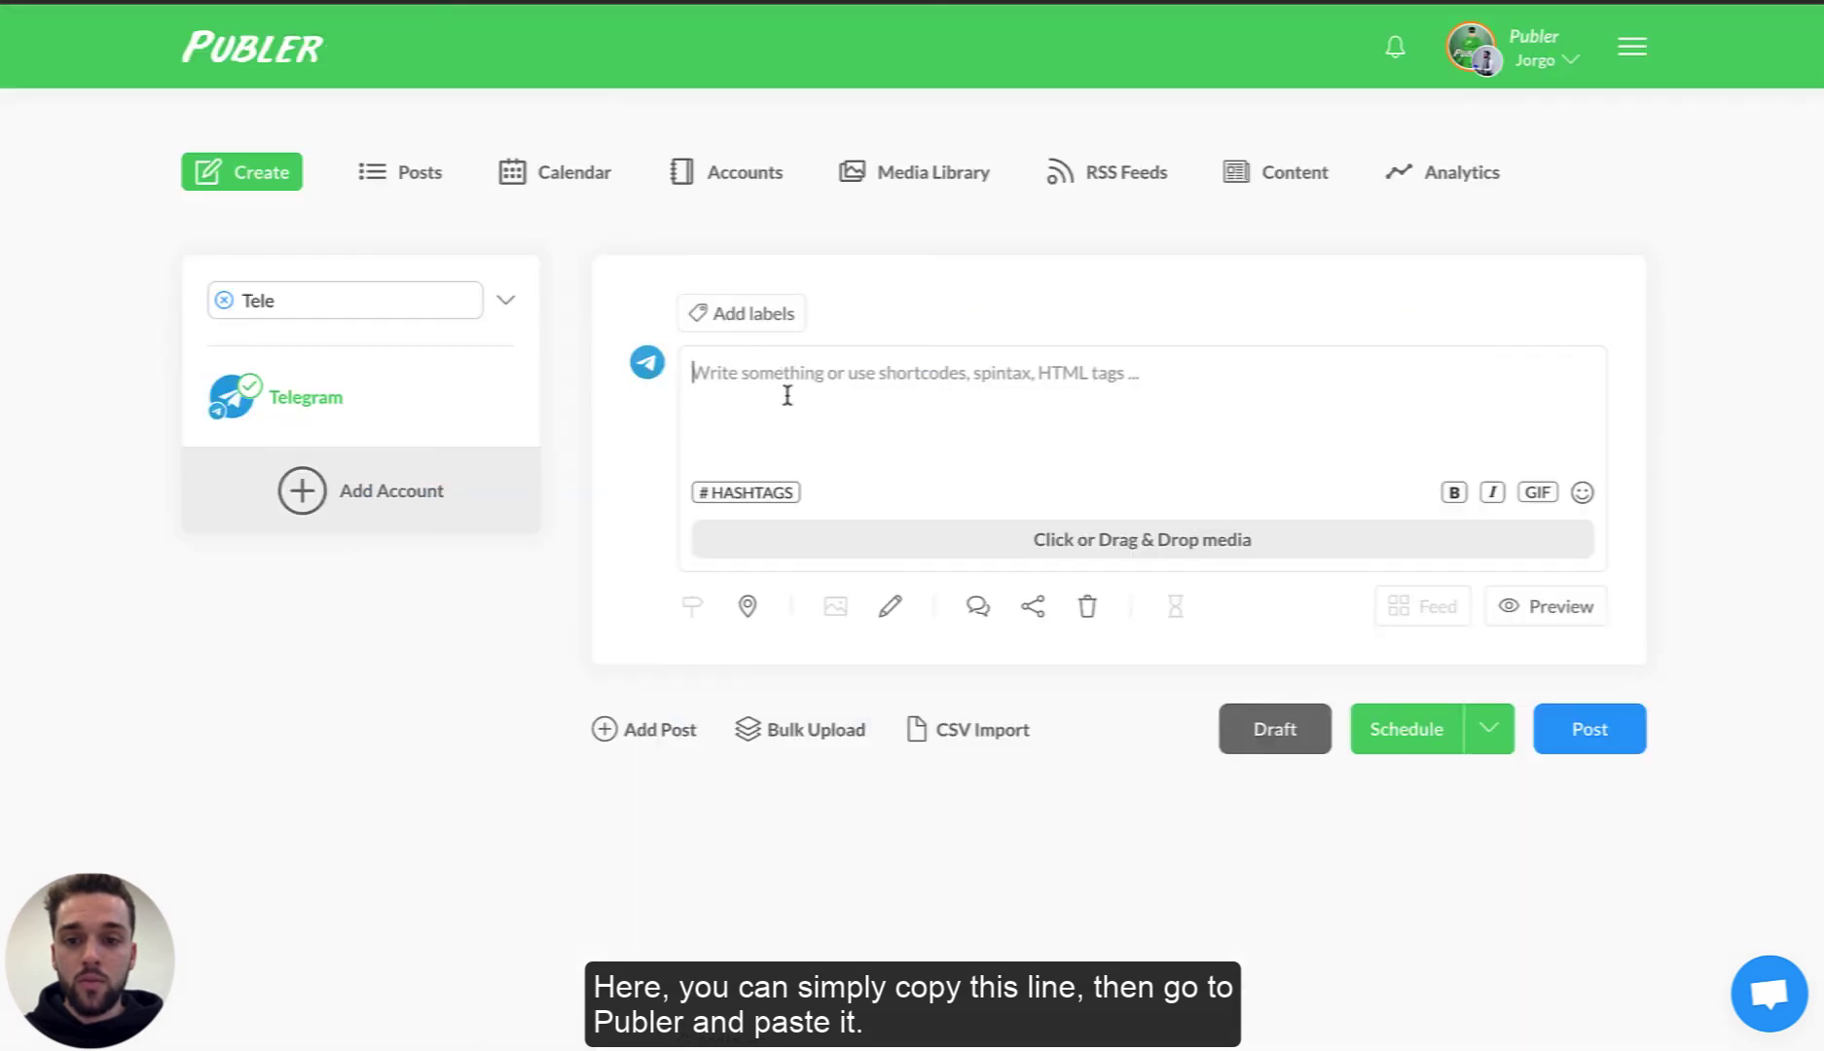
key(ctrl+v)
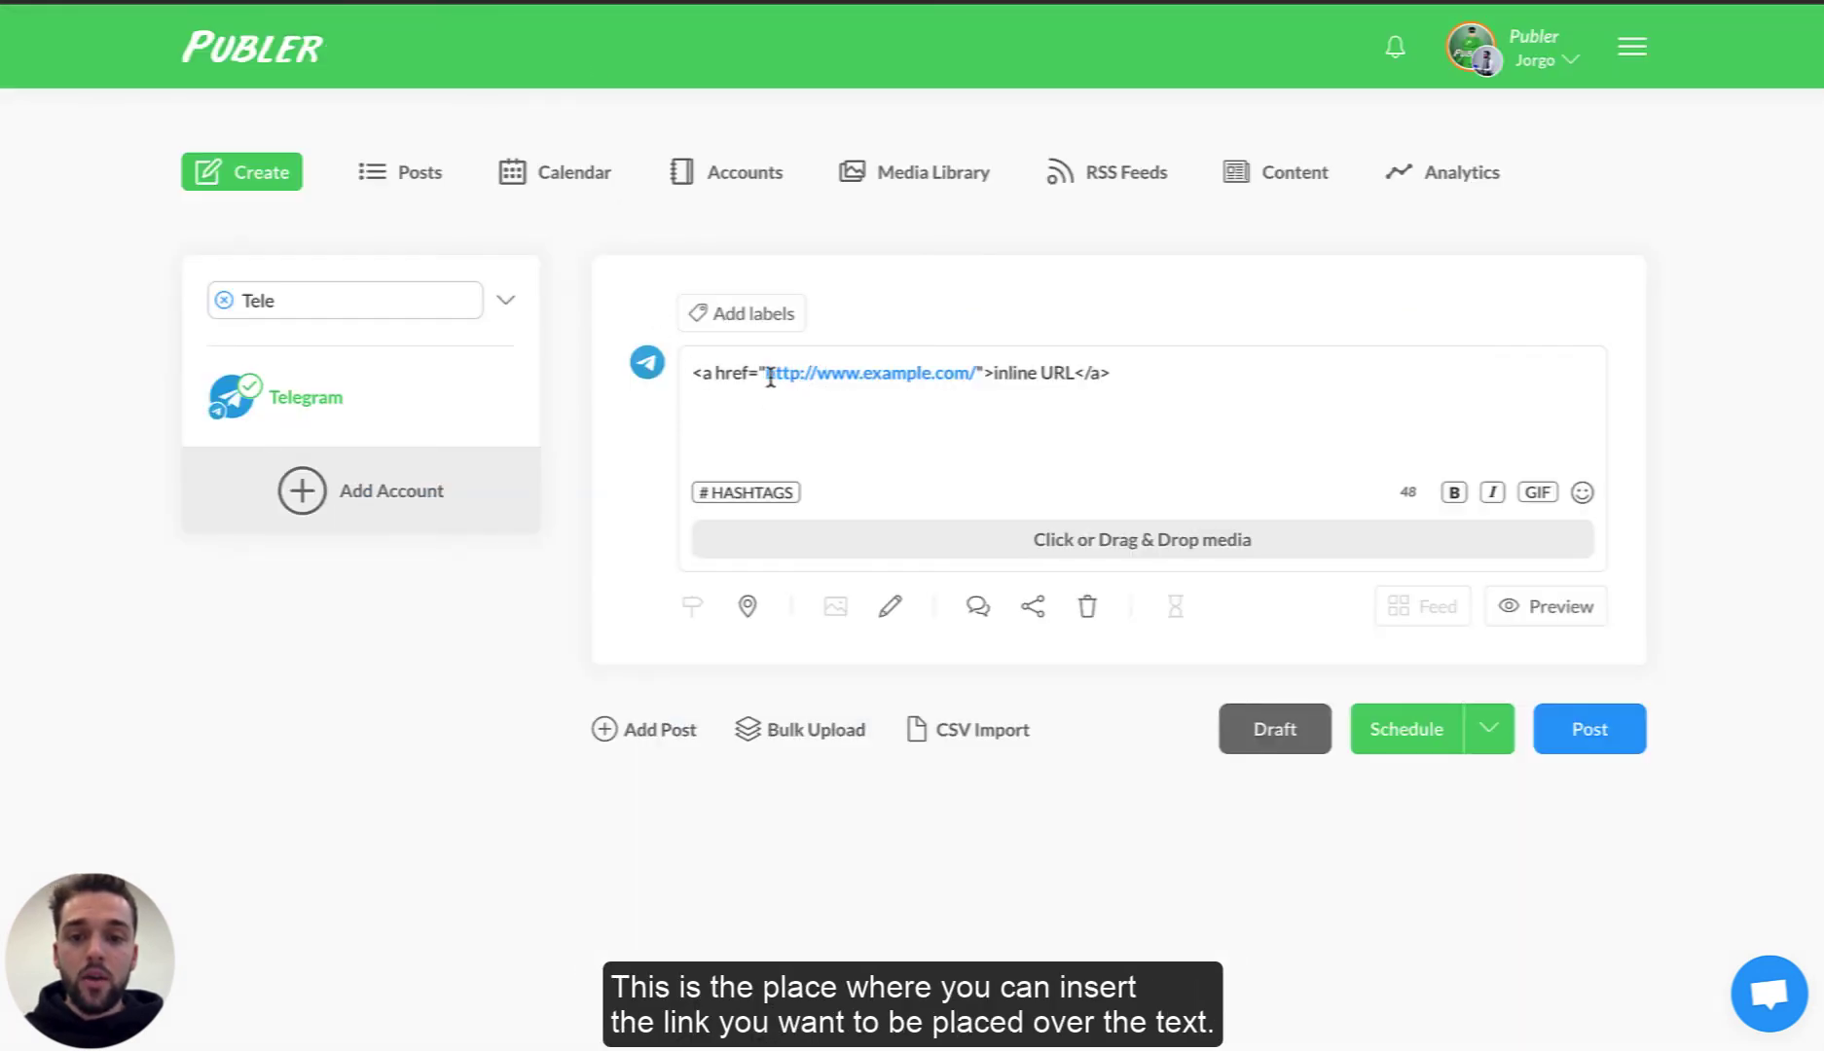
Examine the link address and the display text in the pasted tag, and preview the resulting hyperlink
drag(766, 374, 970, 375)
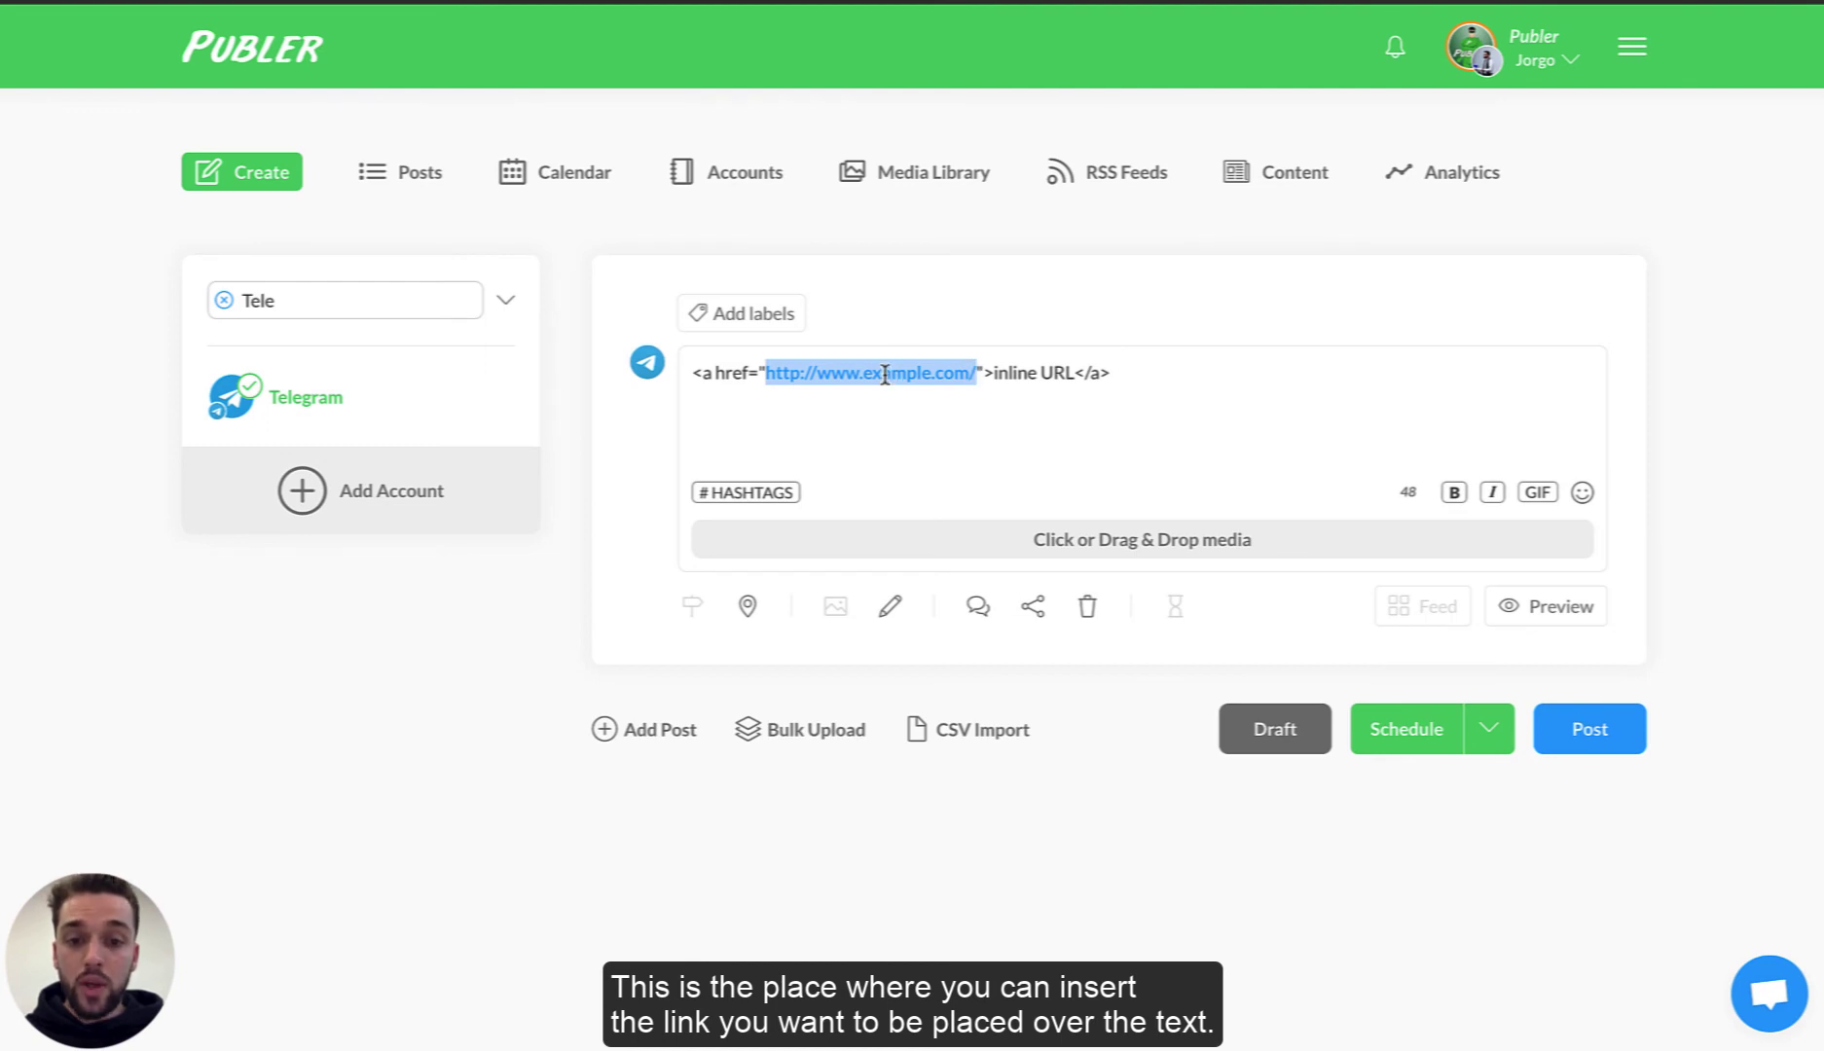
click(1004, 377)
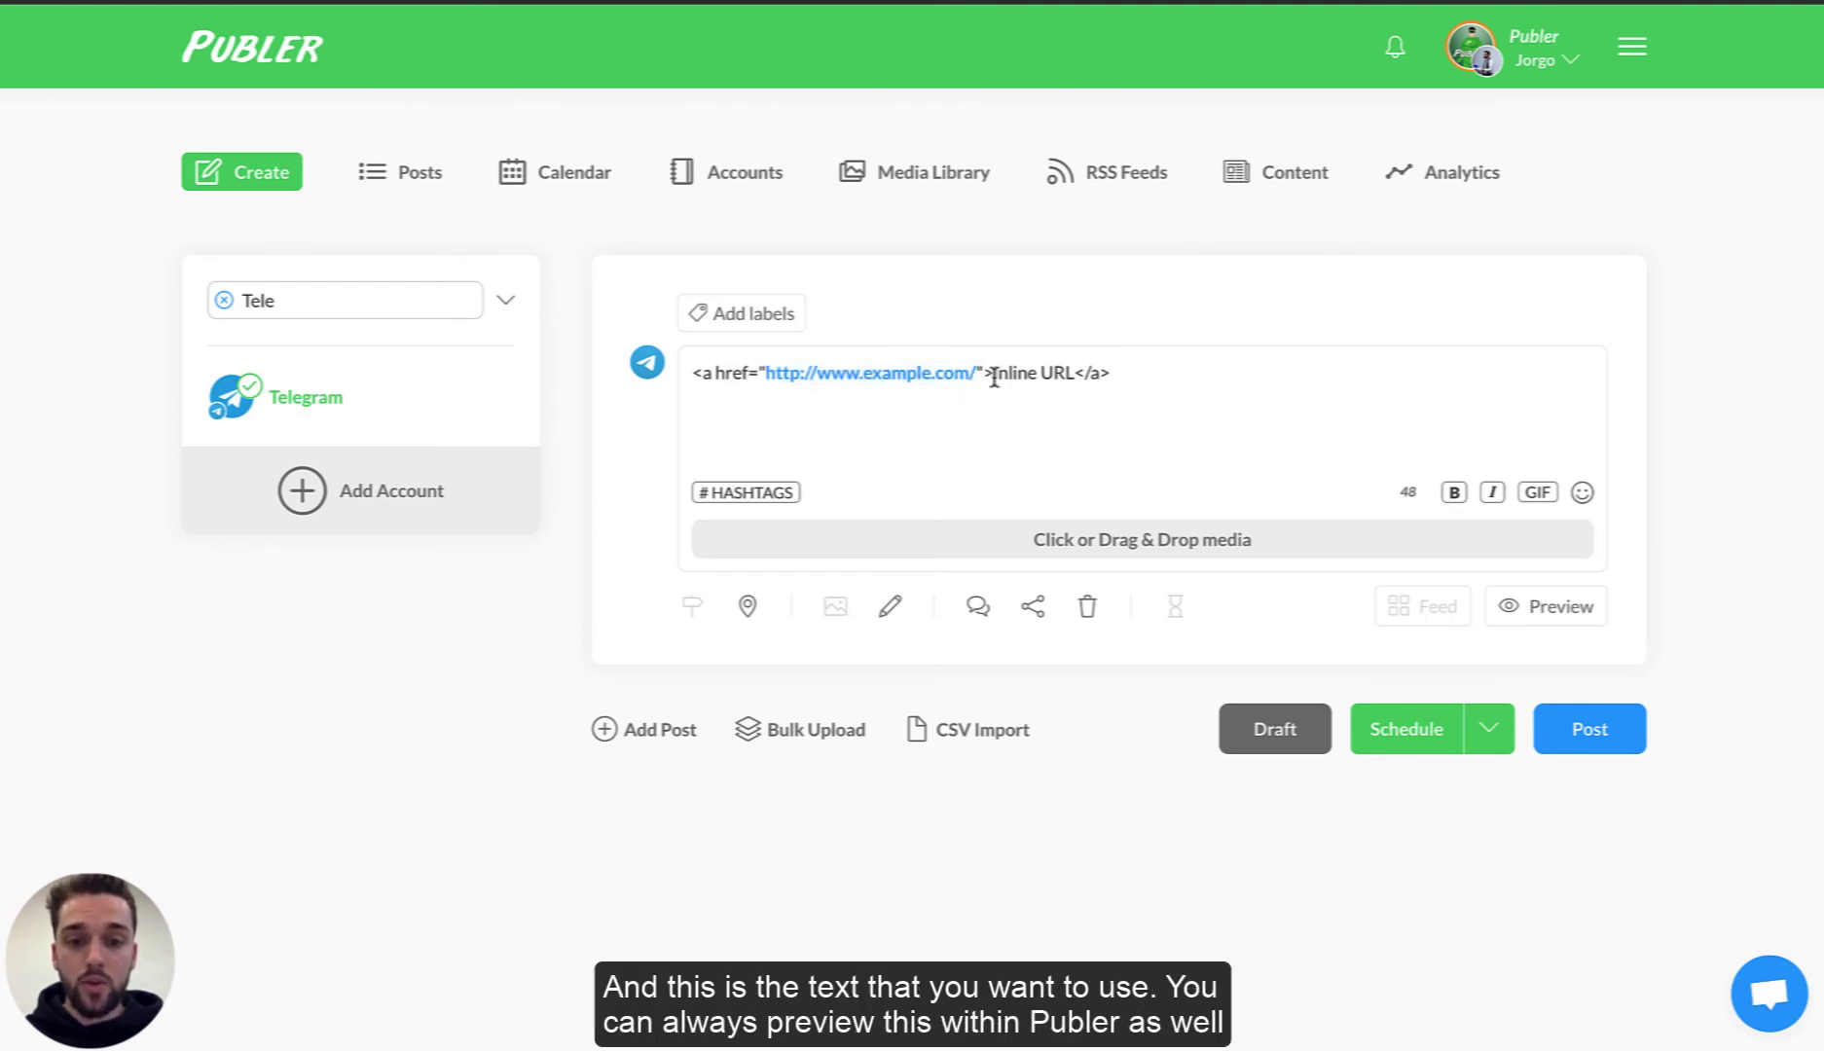
drag(993, 378, 1065, 375)
click(1090, 374)
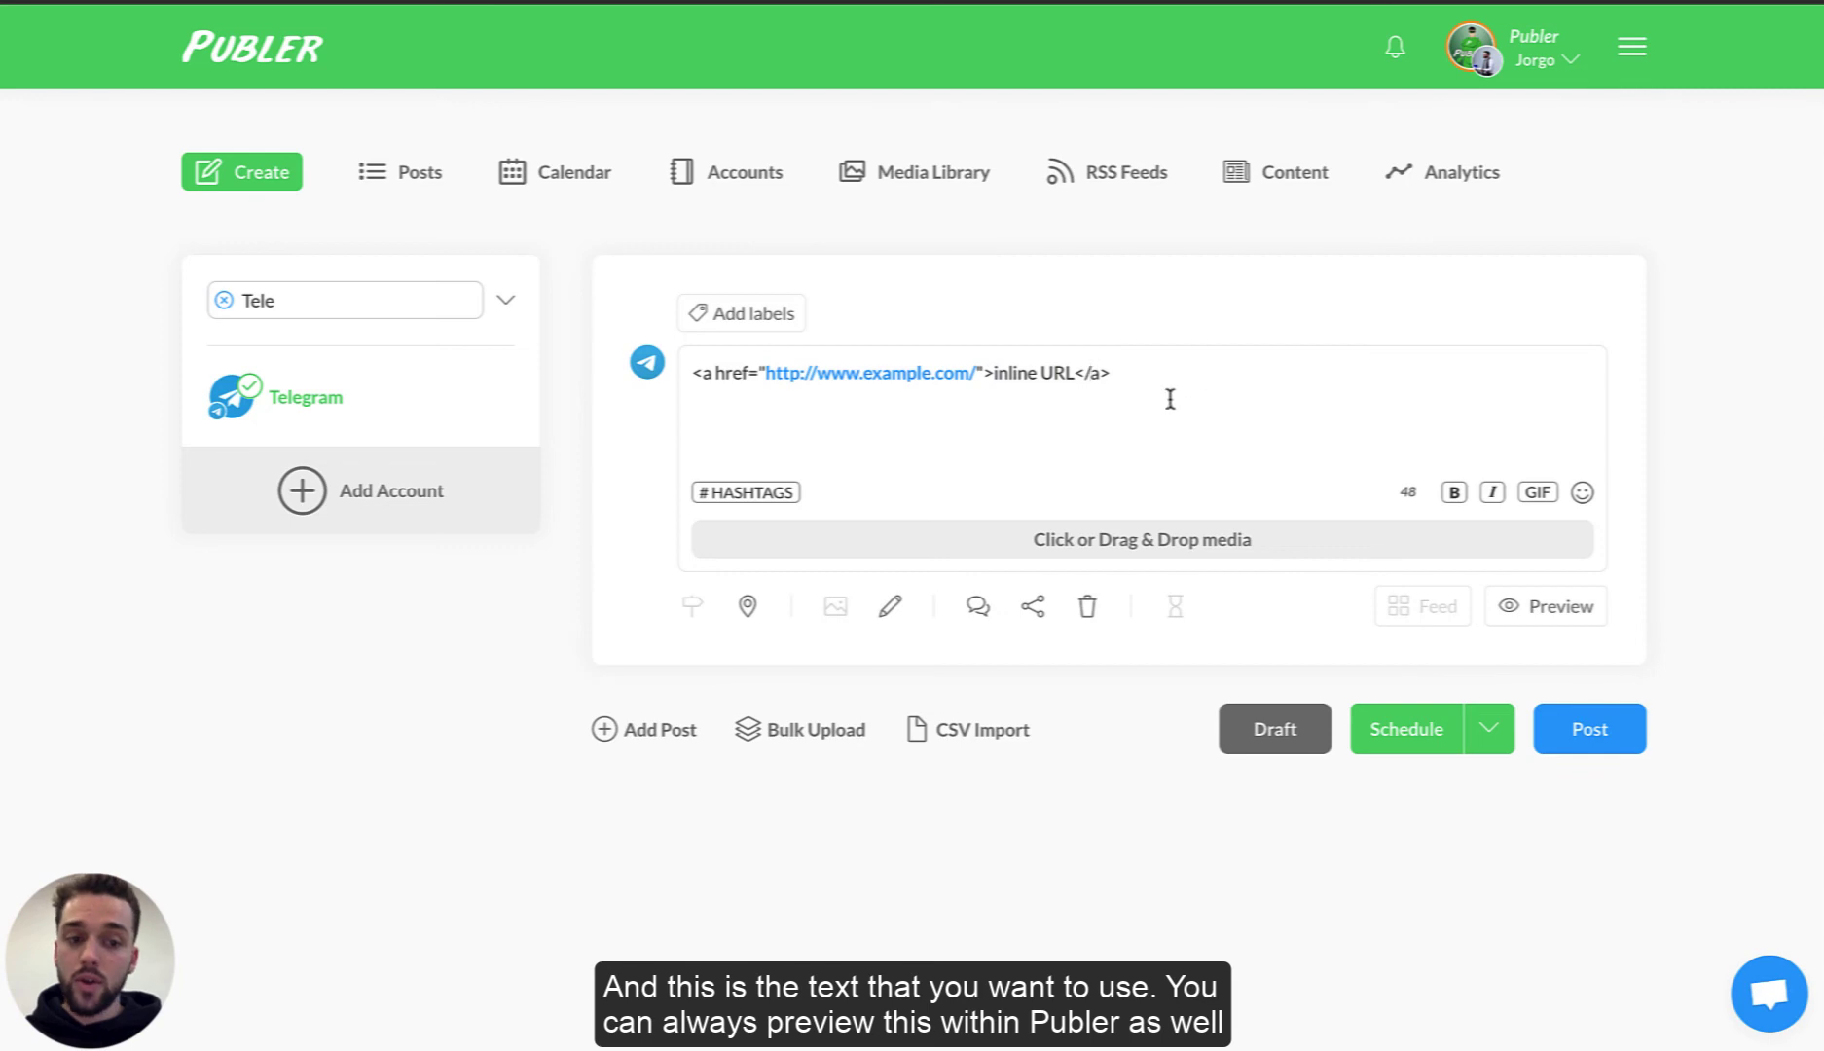
click(1549, 611)
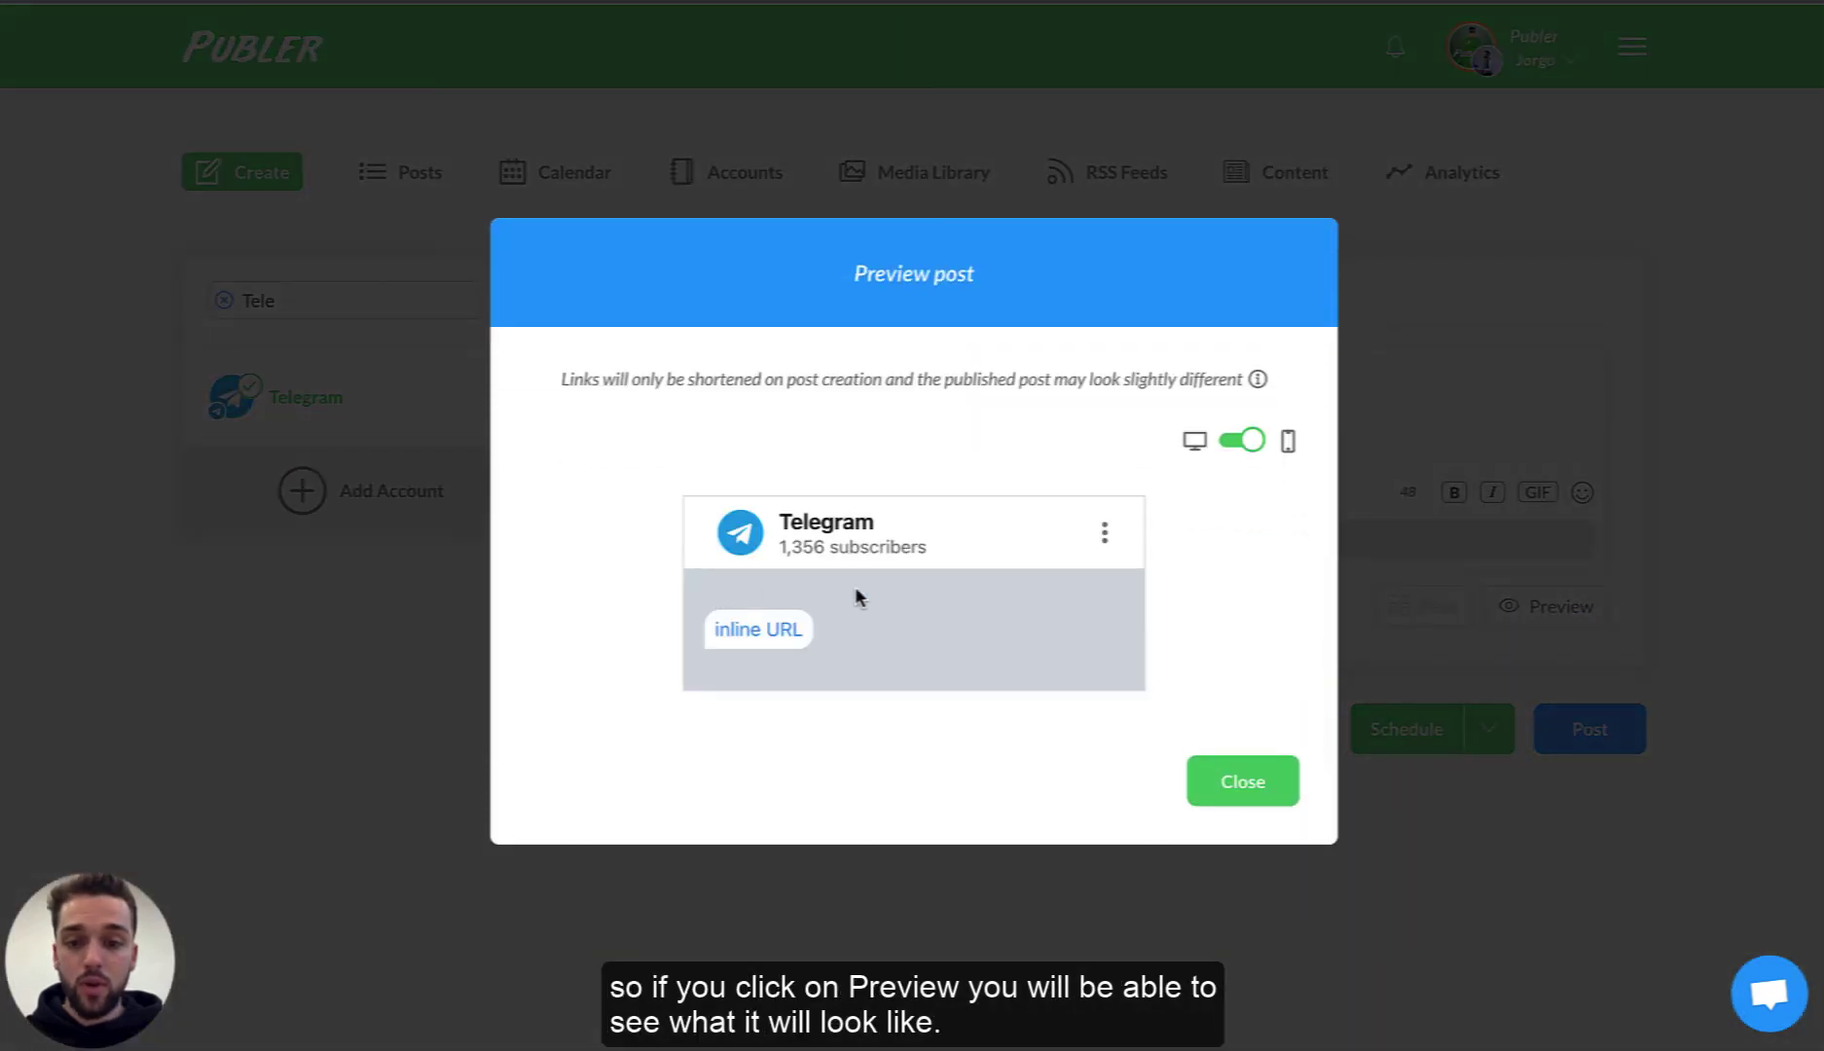
click(1224, 782)
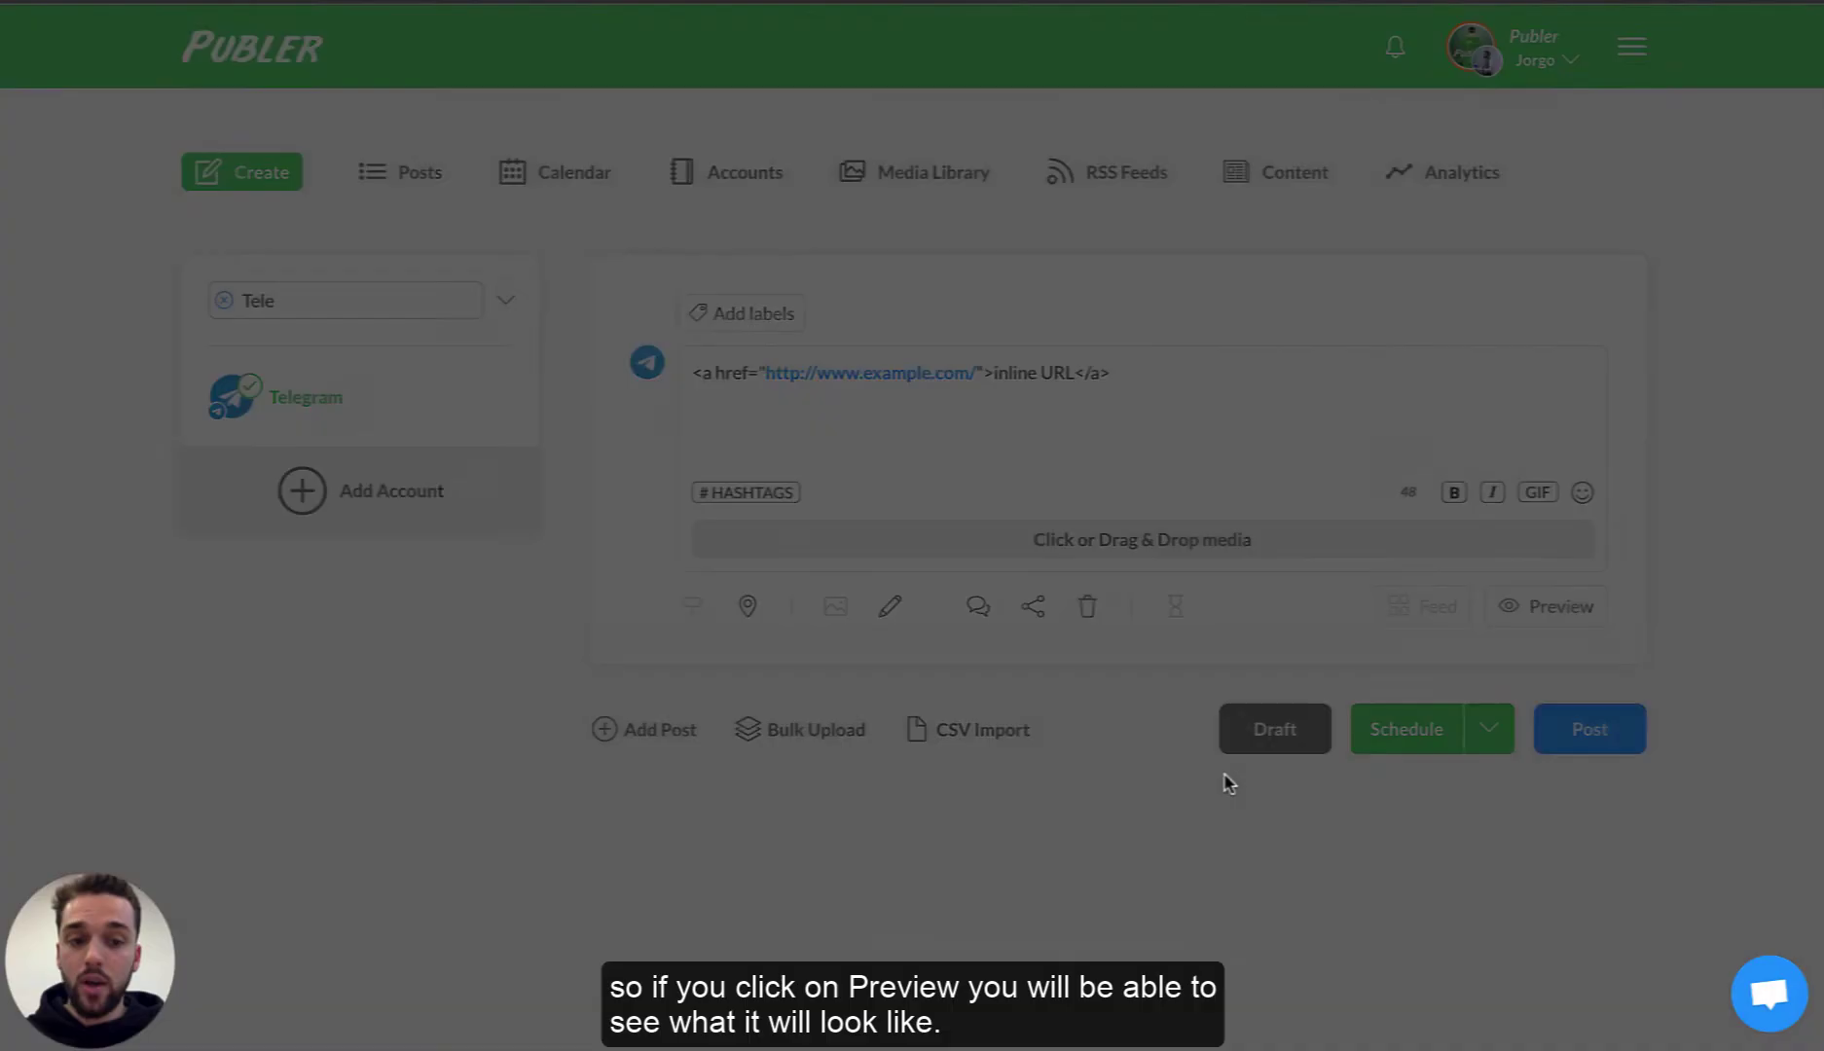
drag(768, 373, 971, 373)
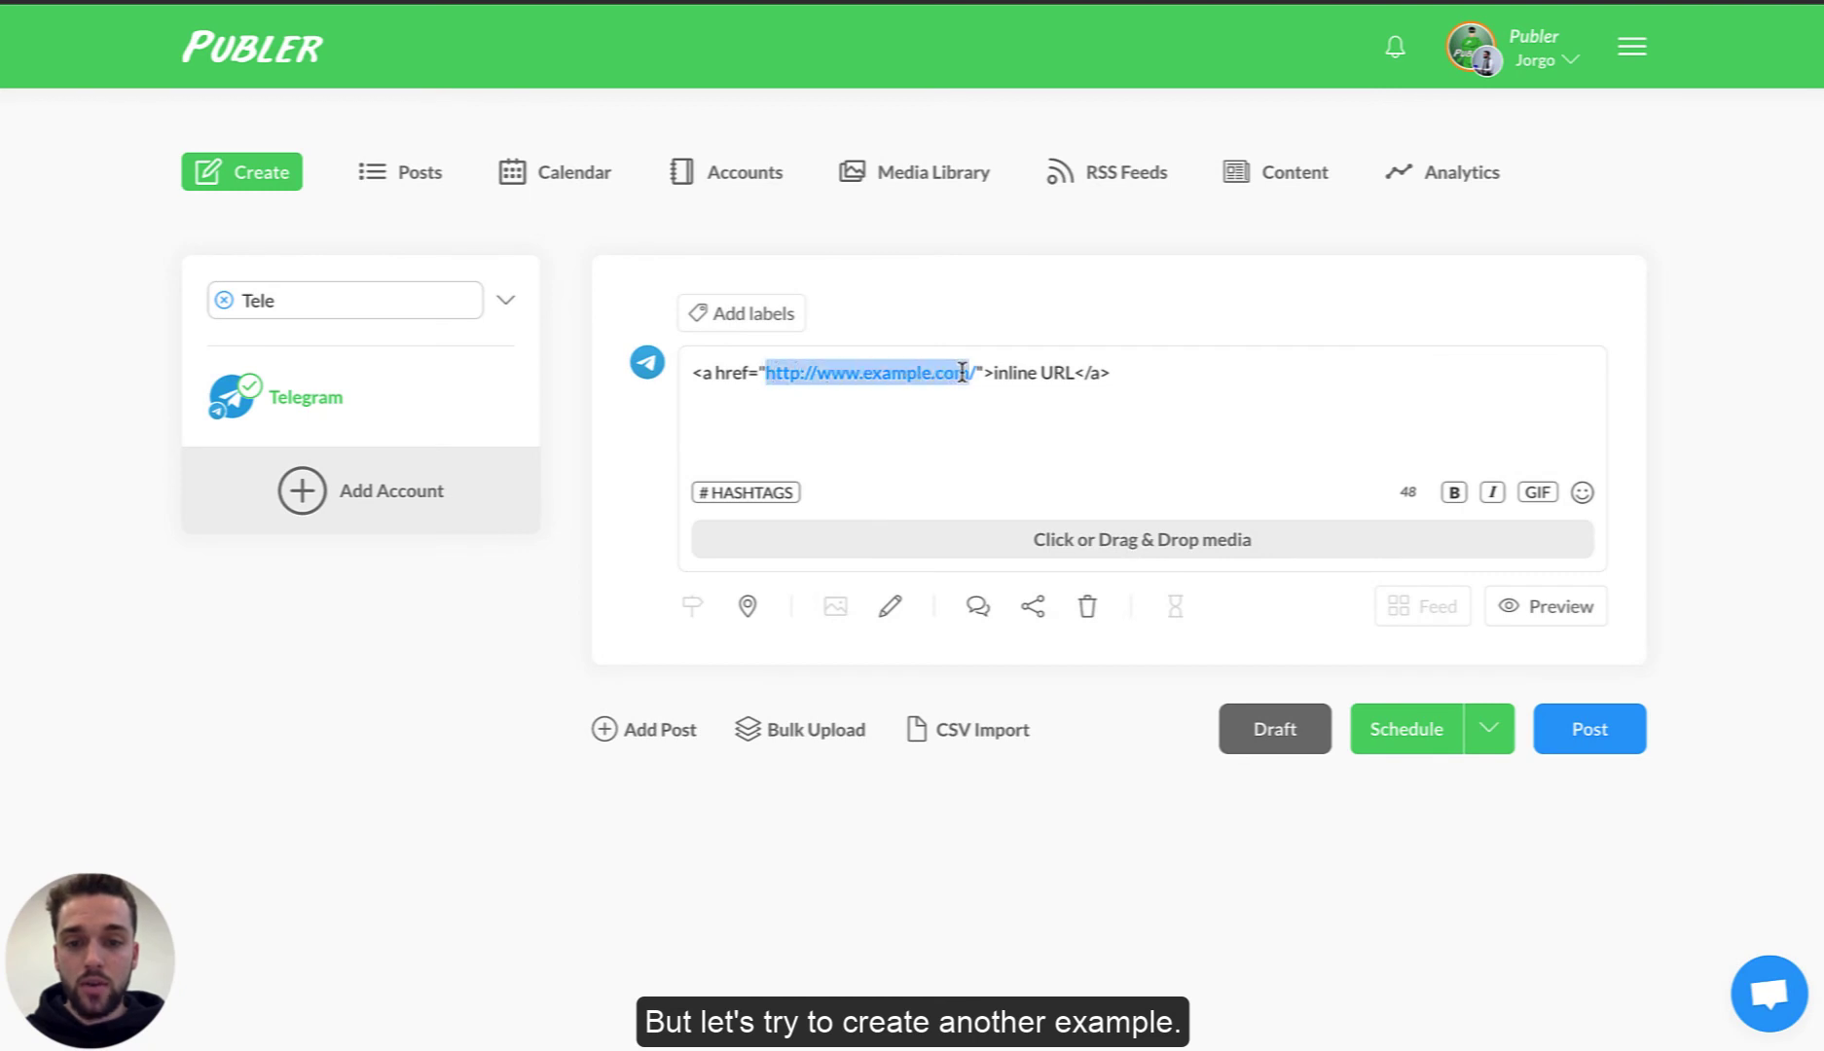
key(BackSpace)
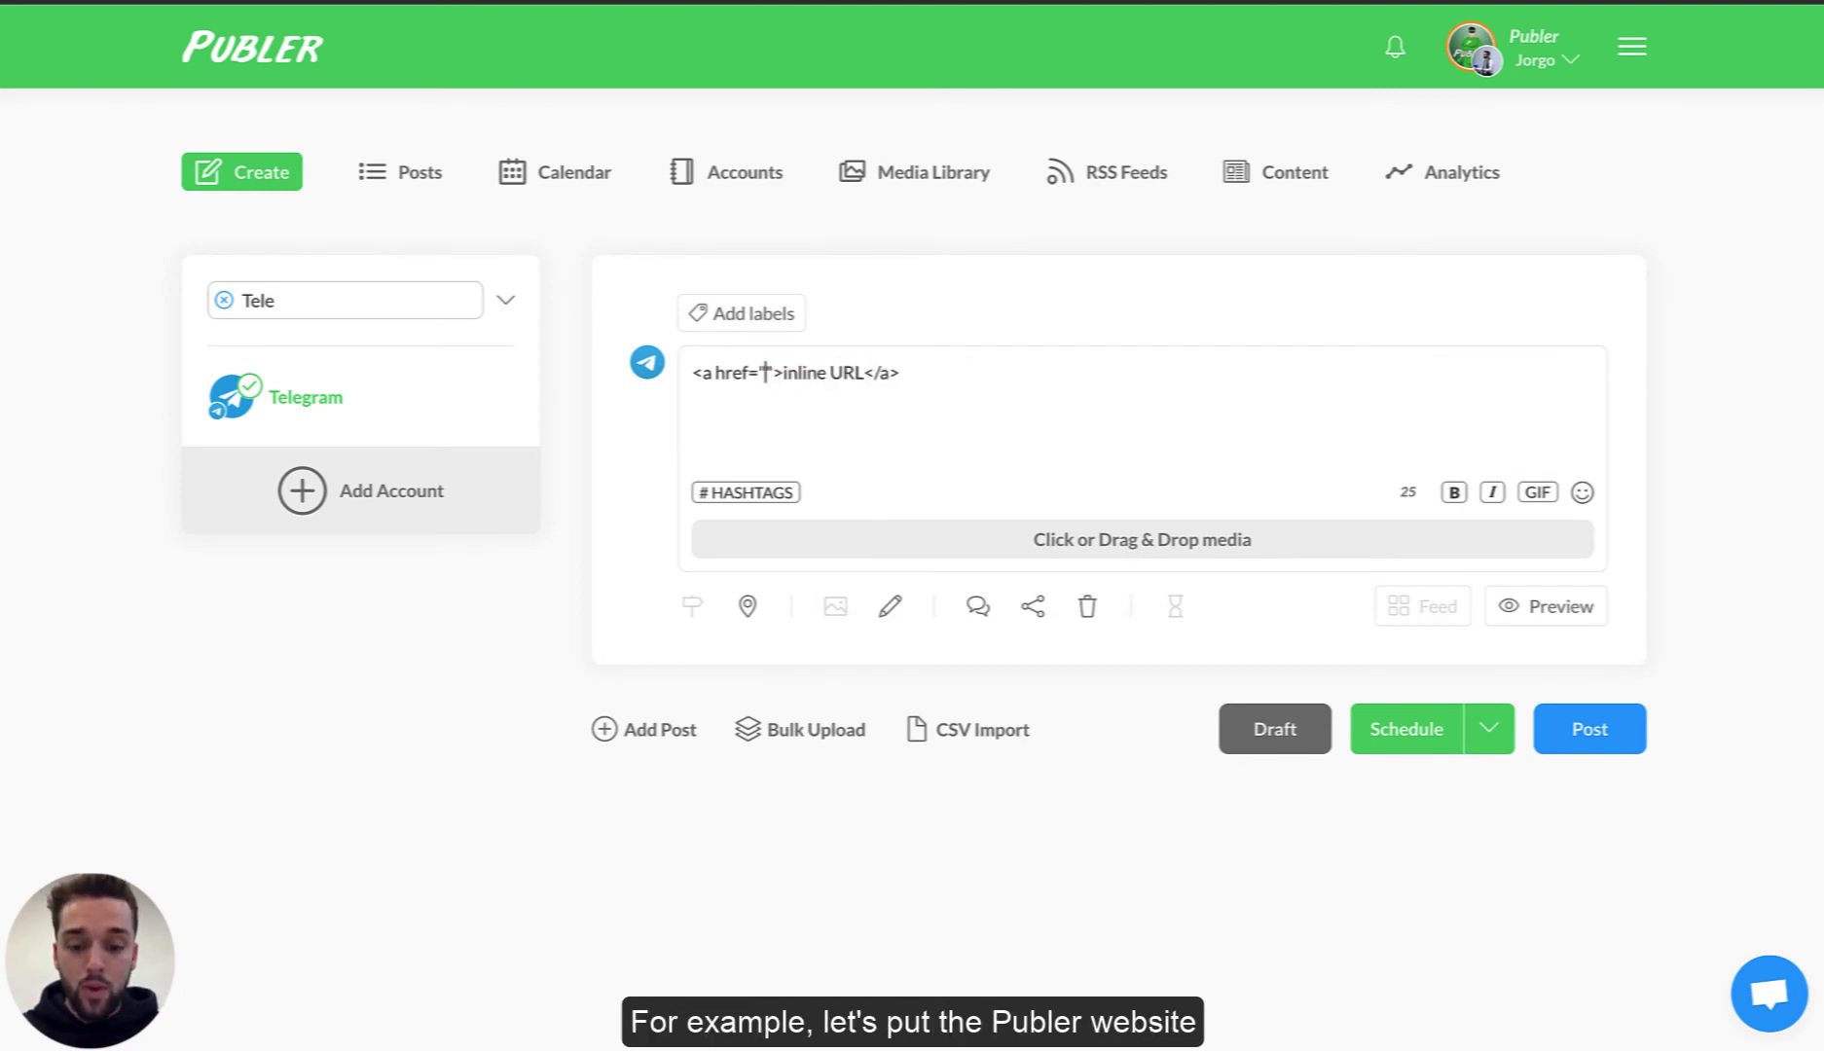
text(https://p)
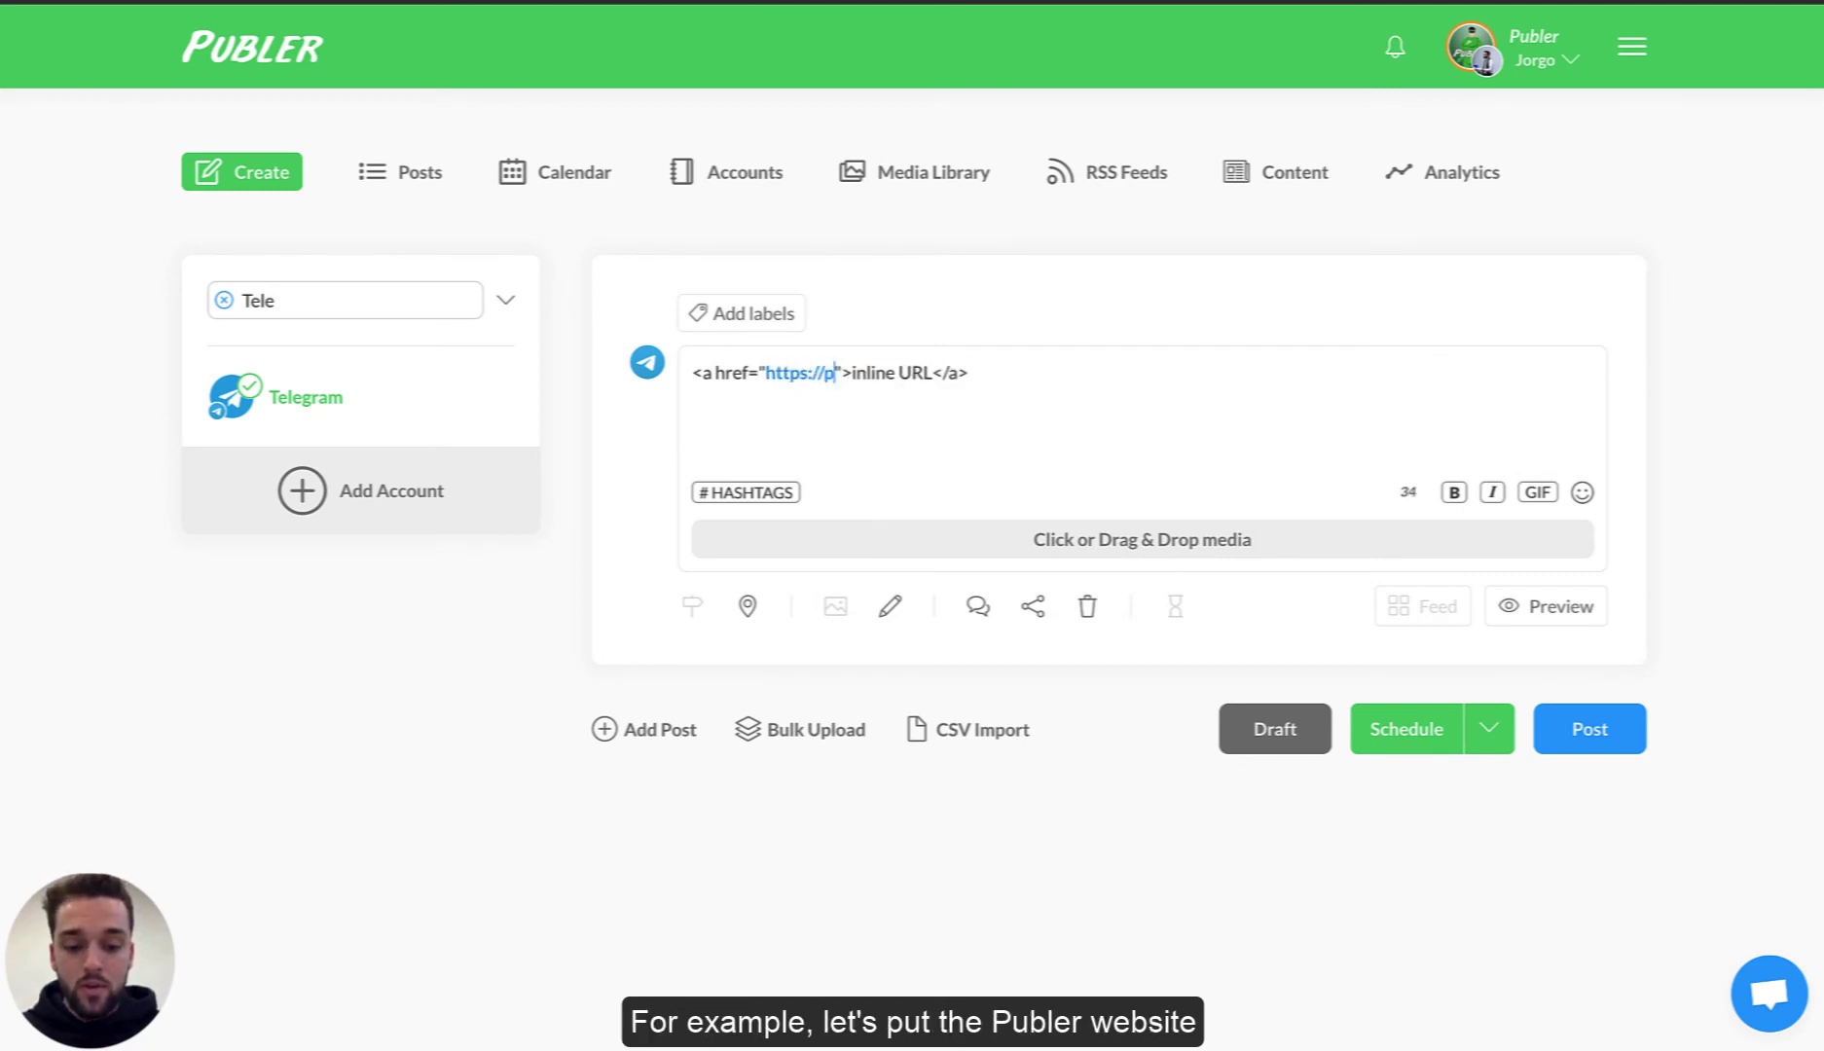
text(ubler.io)
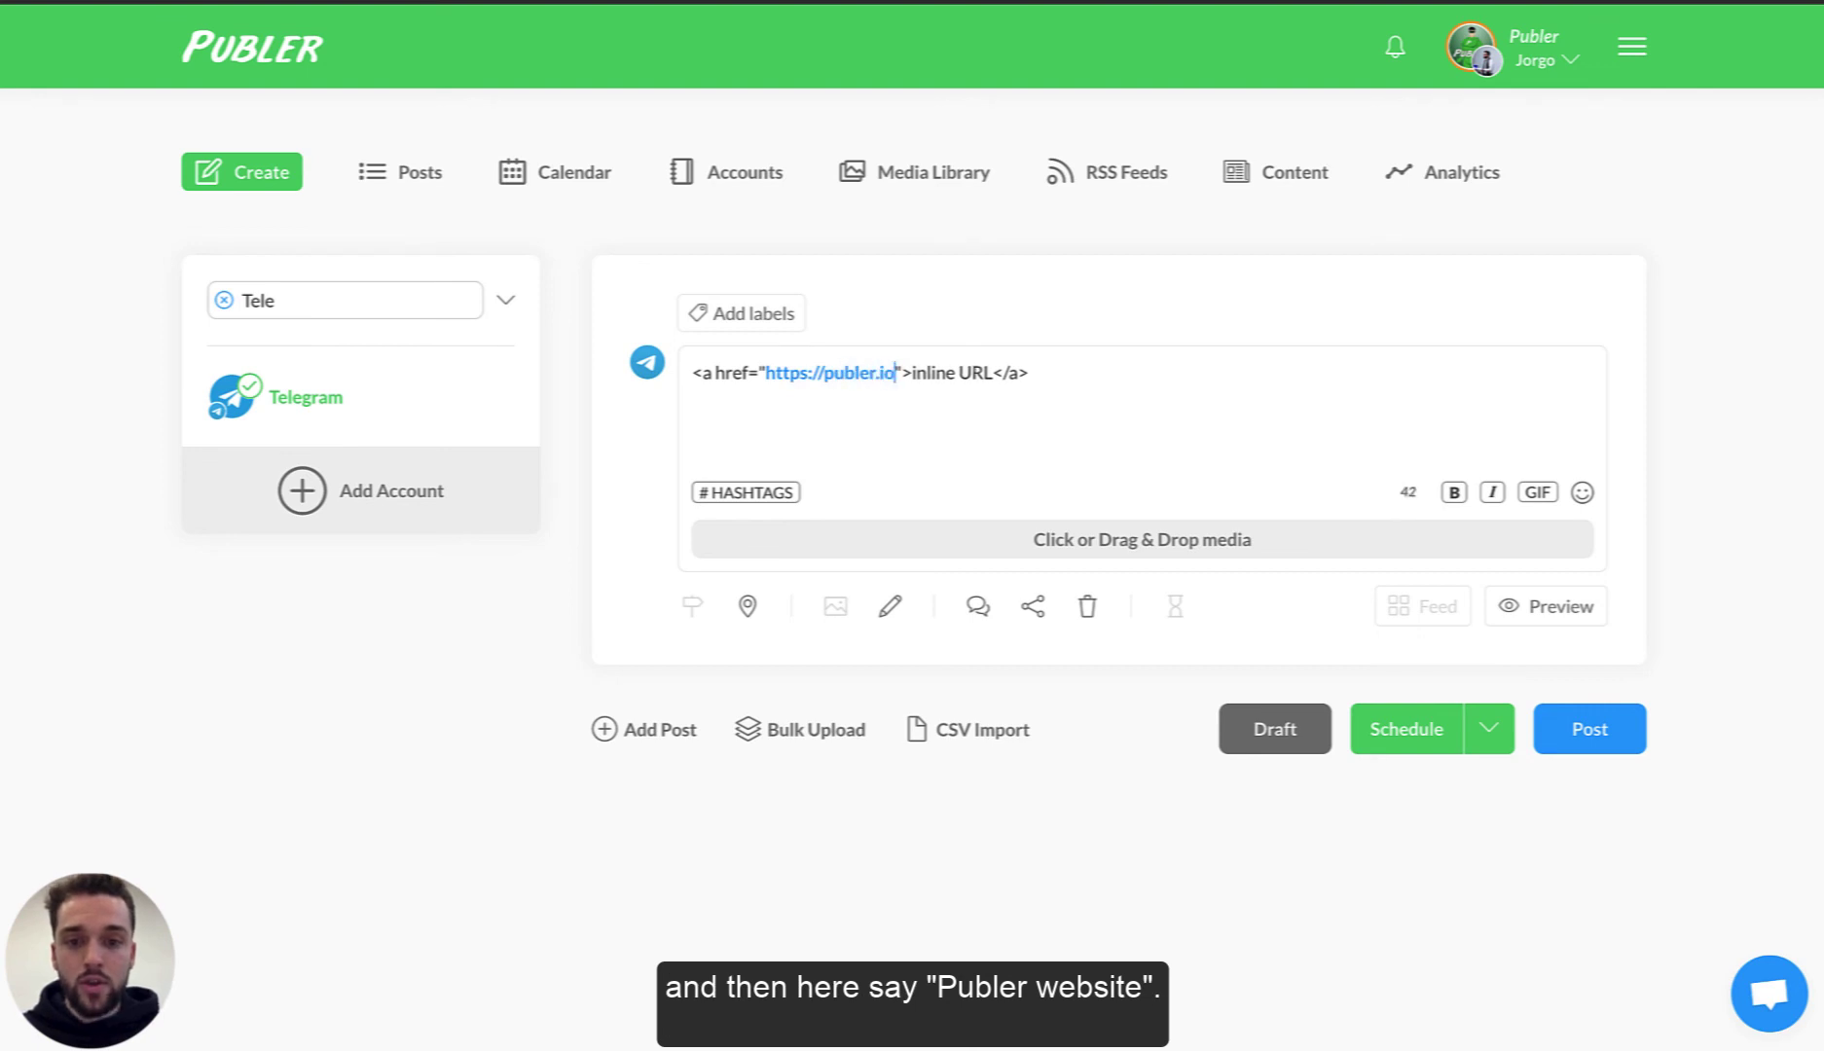
drag(912, 373, 995, 373)
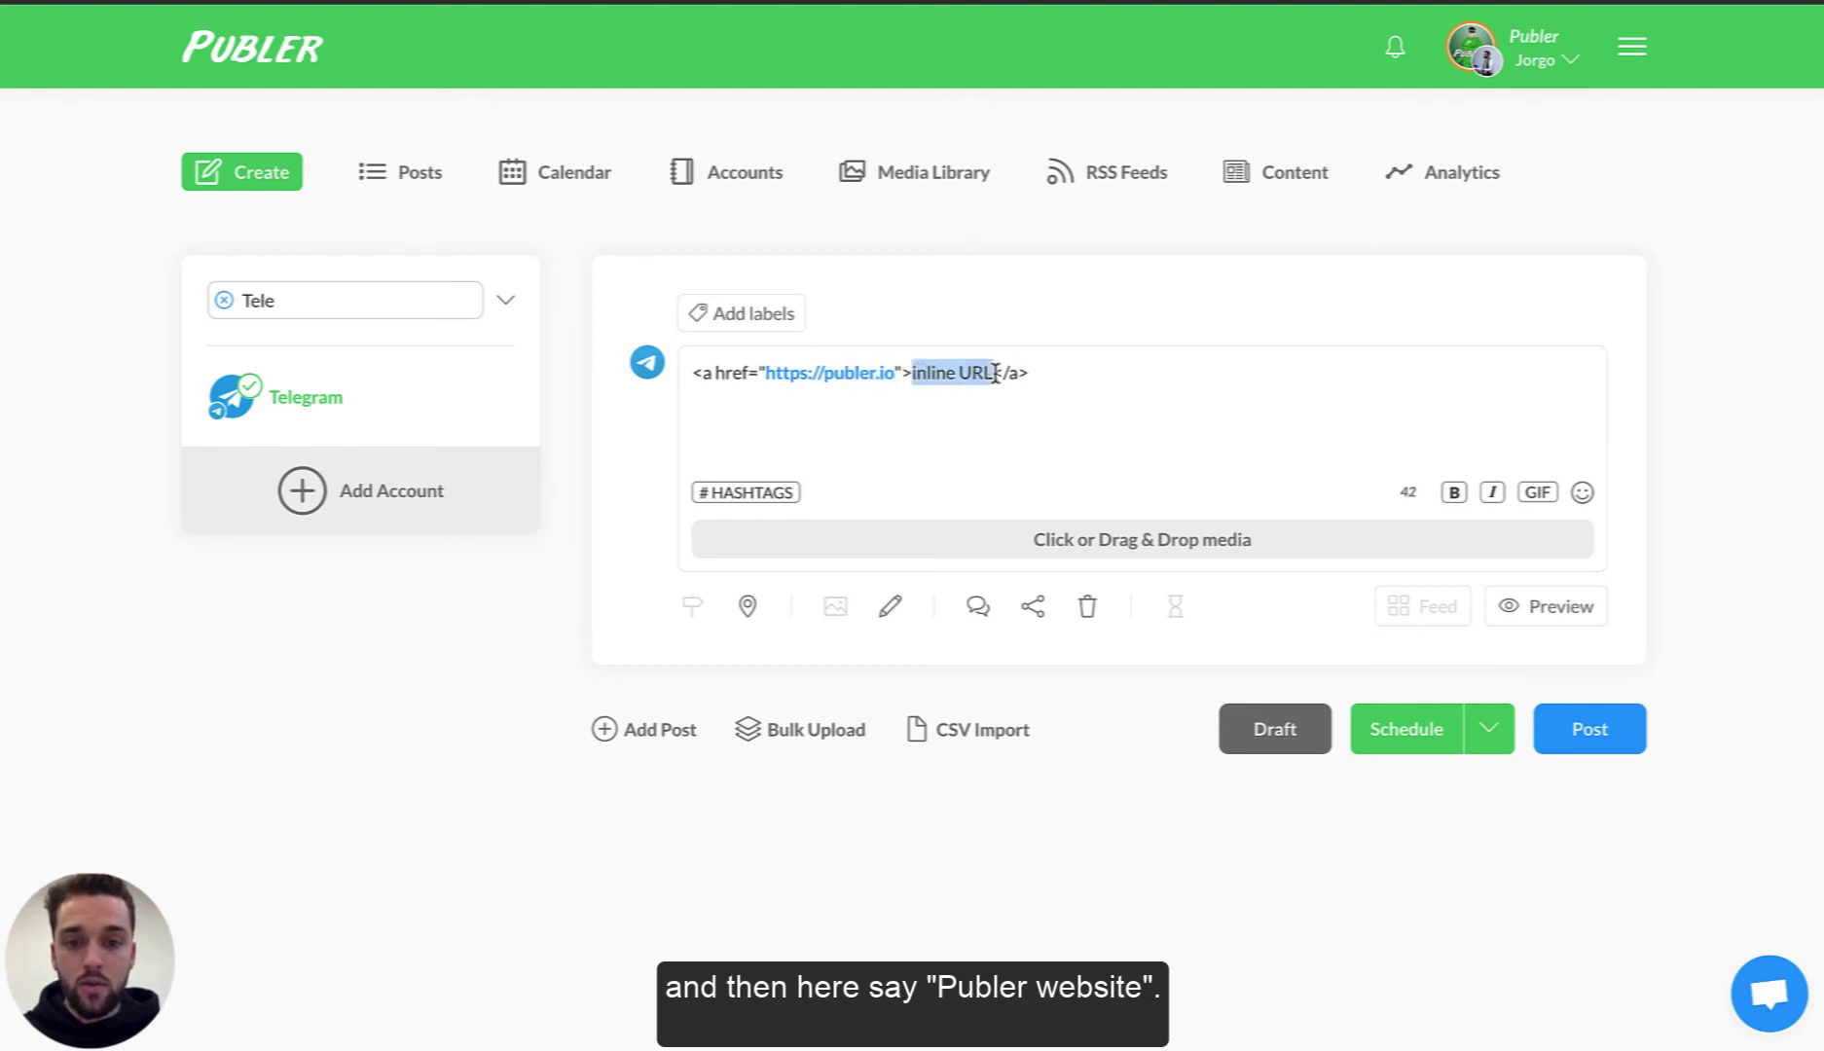
text(Publer )
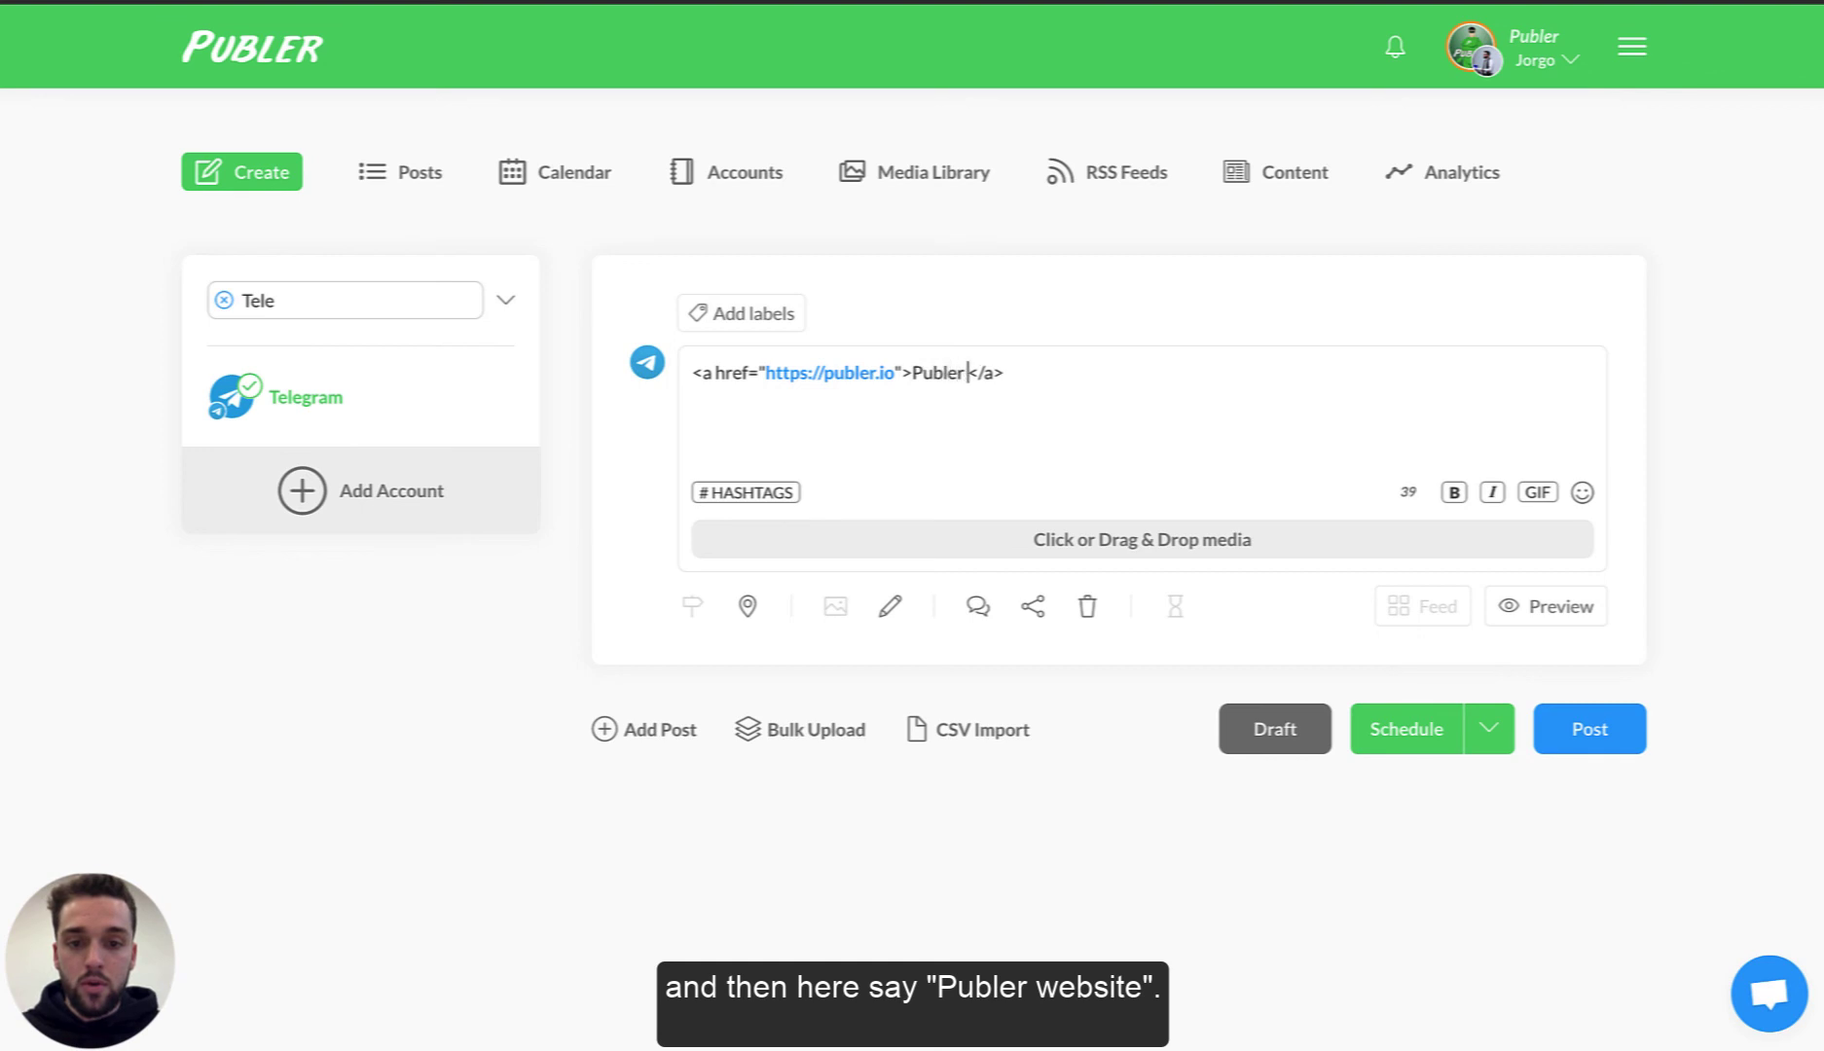
text(Website)
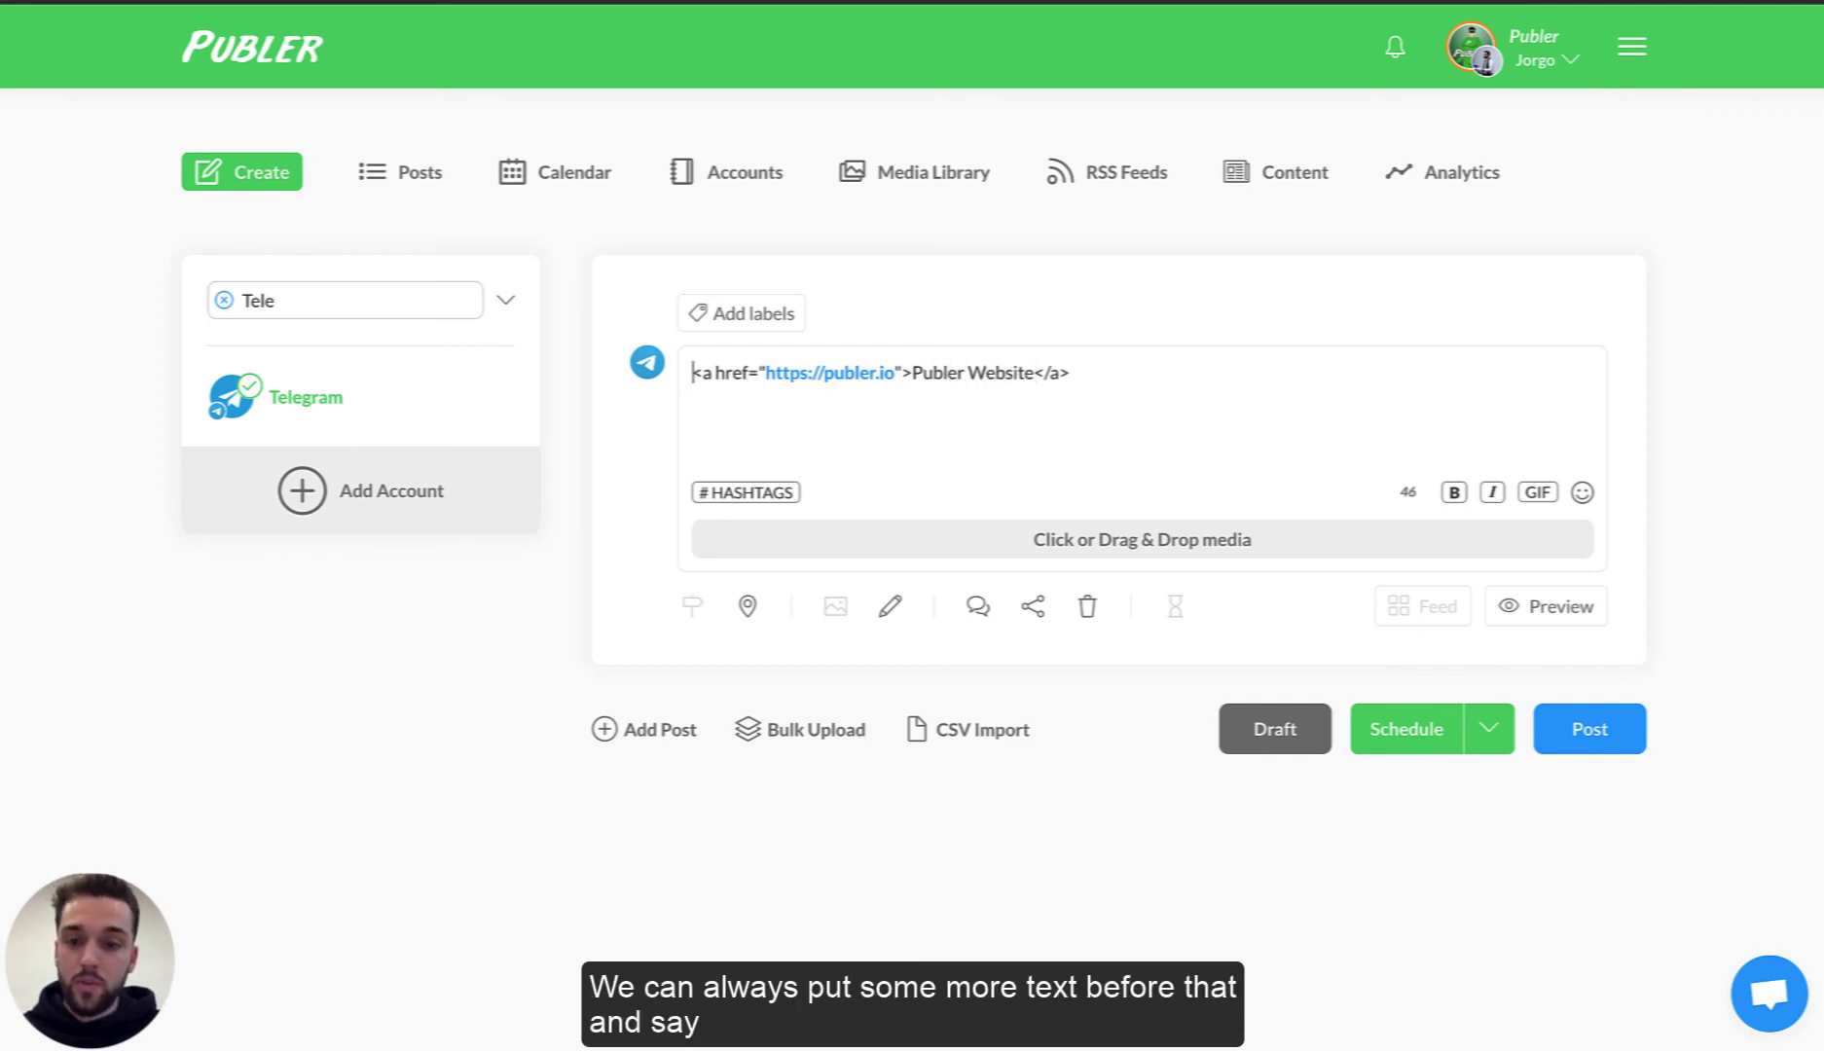
Surround the link tag with "Check out the" before it and "!" after it, and add the hashtag #website below a blank line
key(Return)
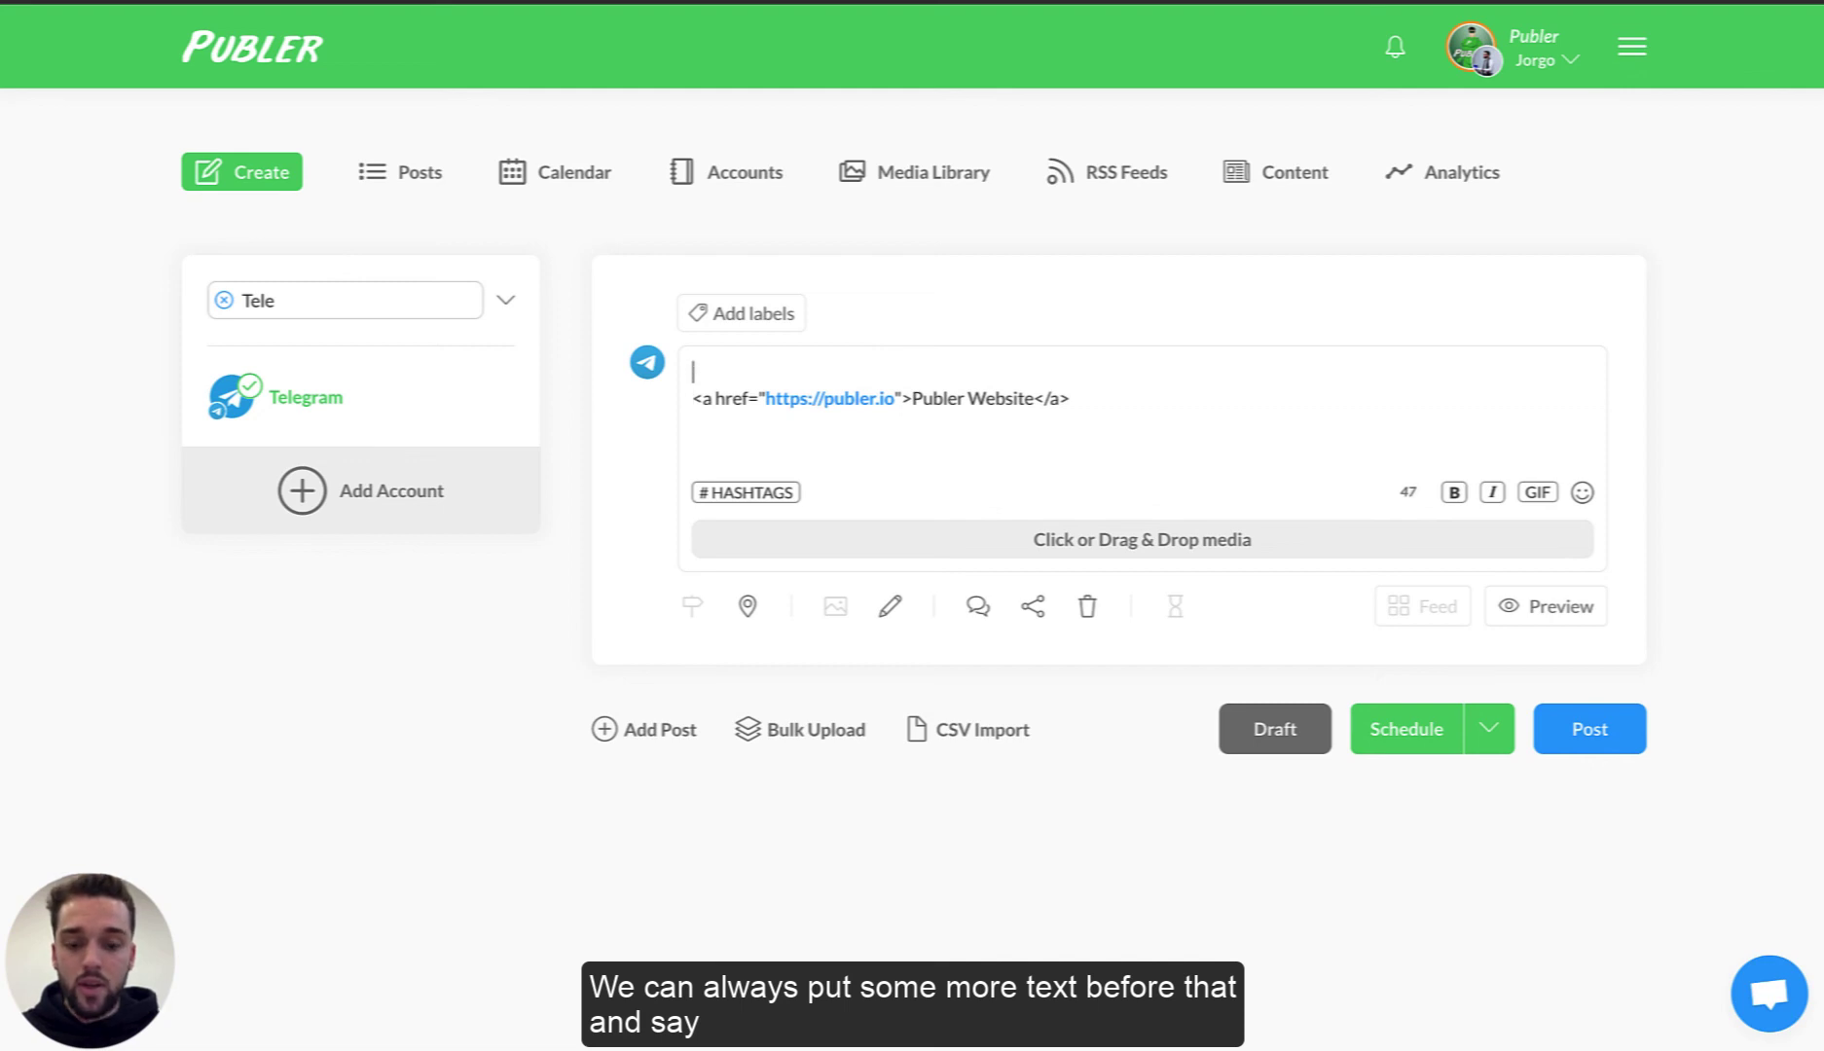
text(T)
text(heck out the)
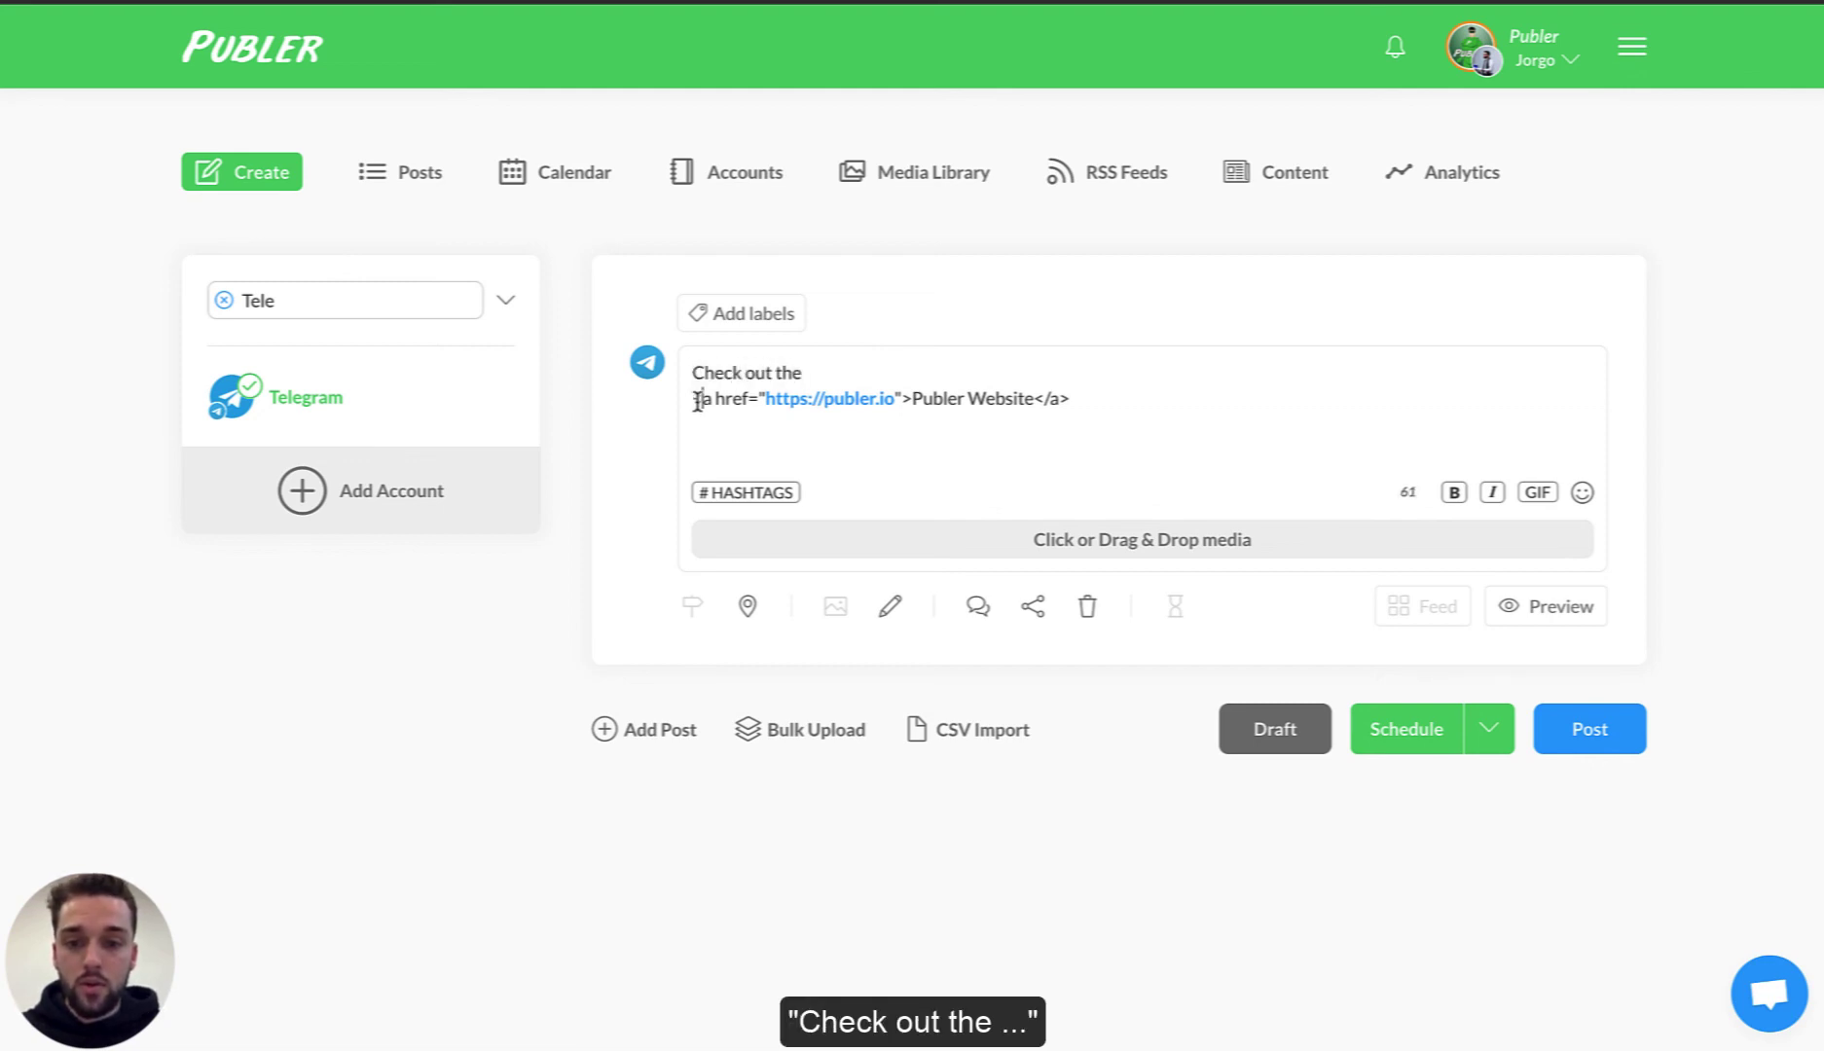
key(BackSpace)
click(1202, 372)
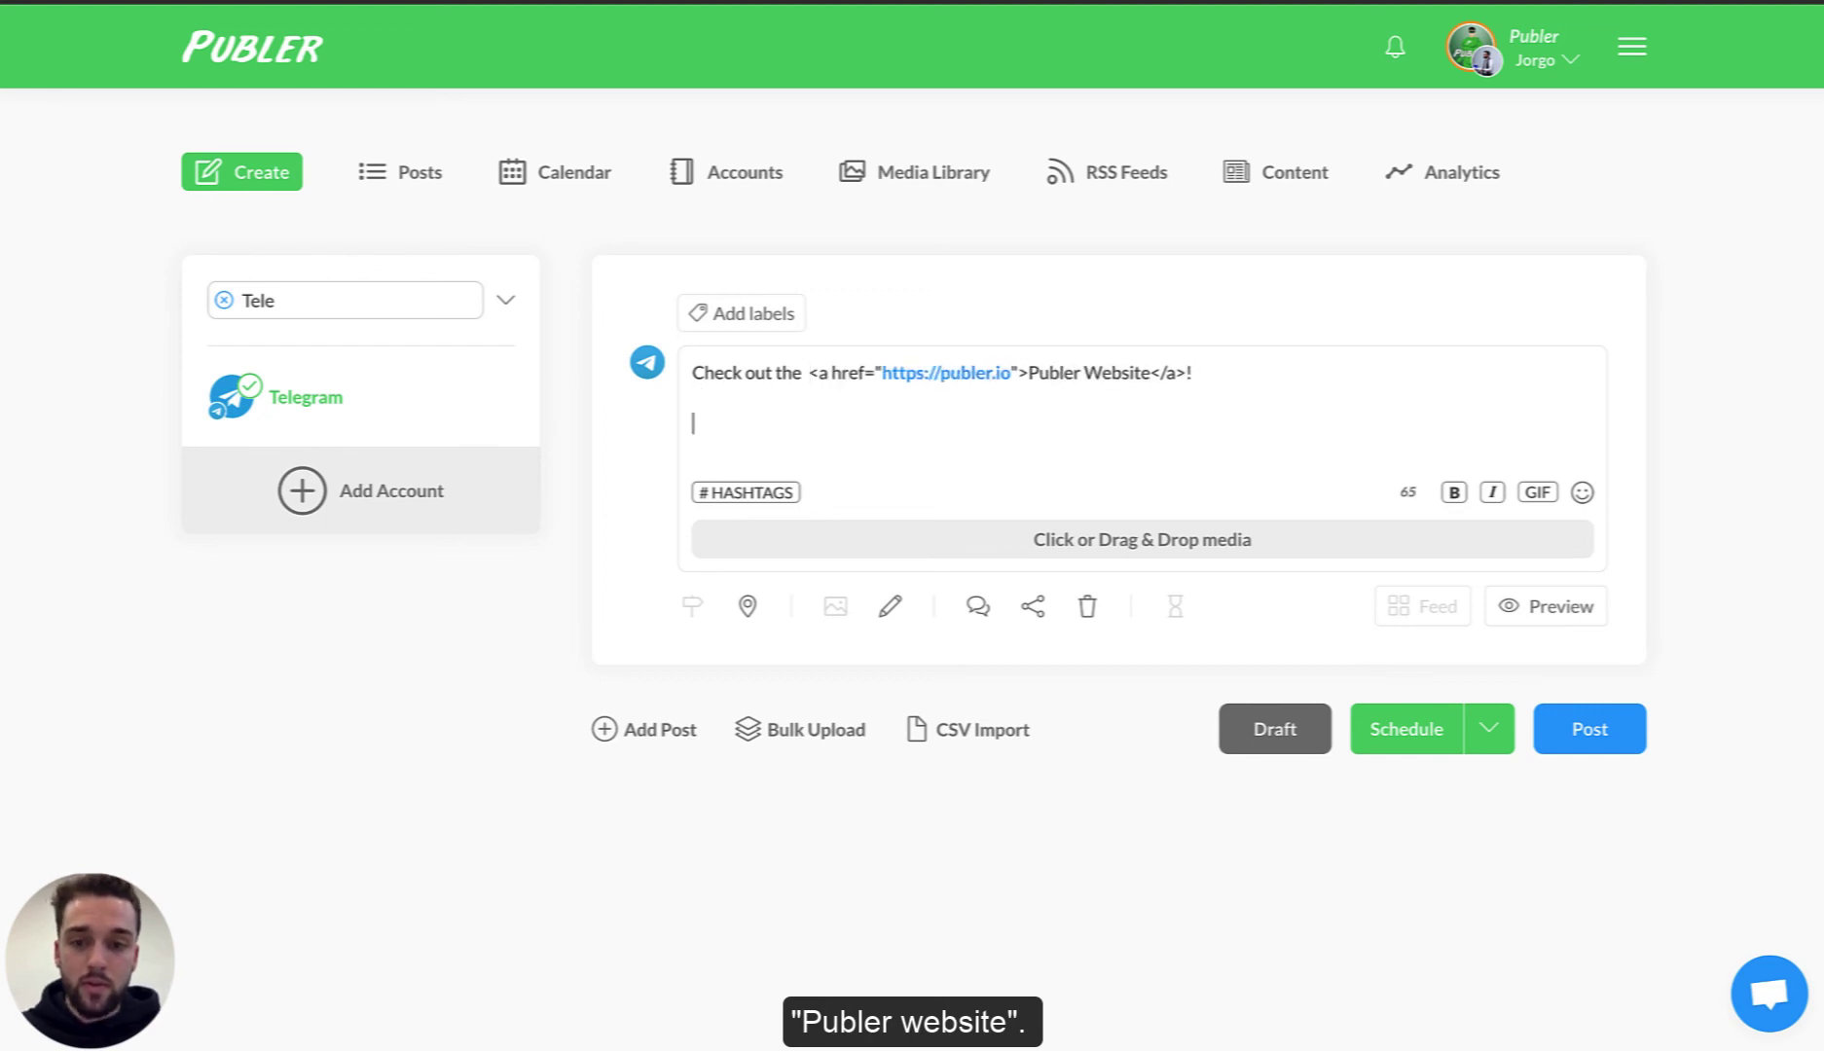
text(#website)
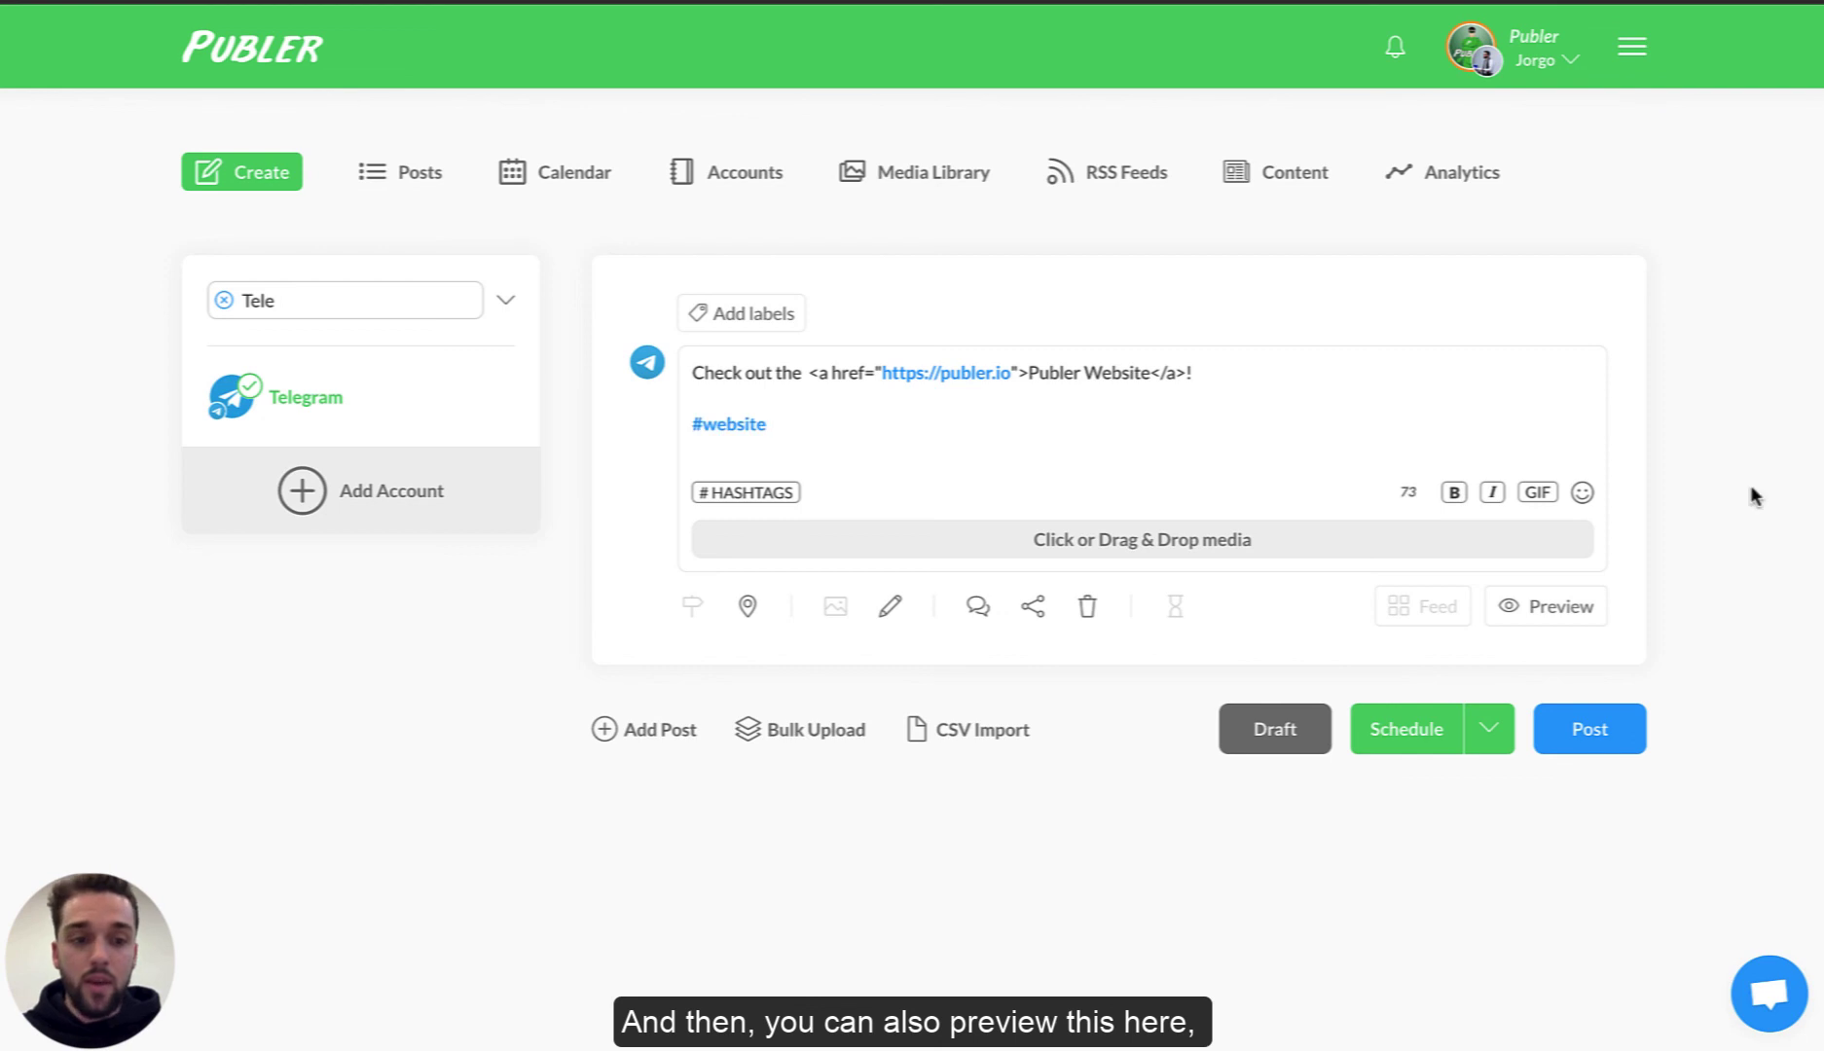
Preview the hyperlinked post as it would look on Telegram, and publish it immediately
click(1557, 606)
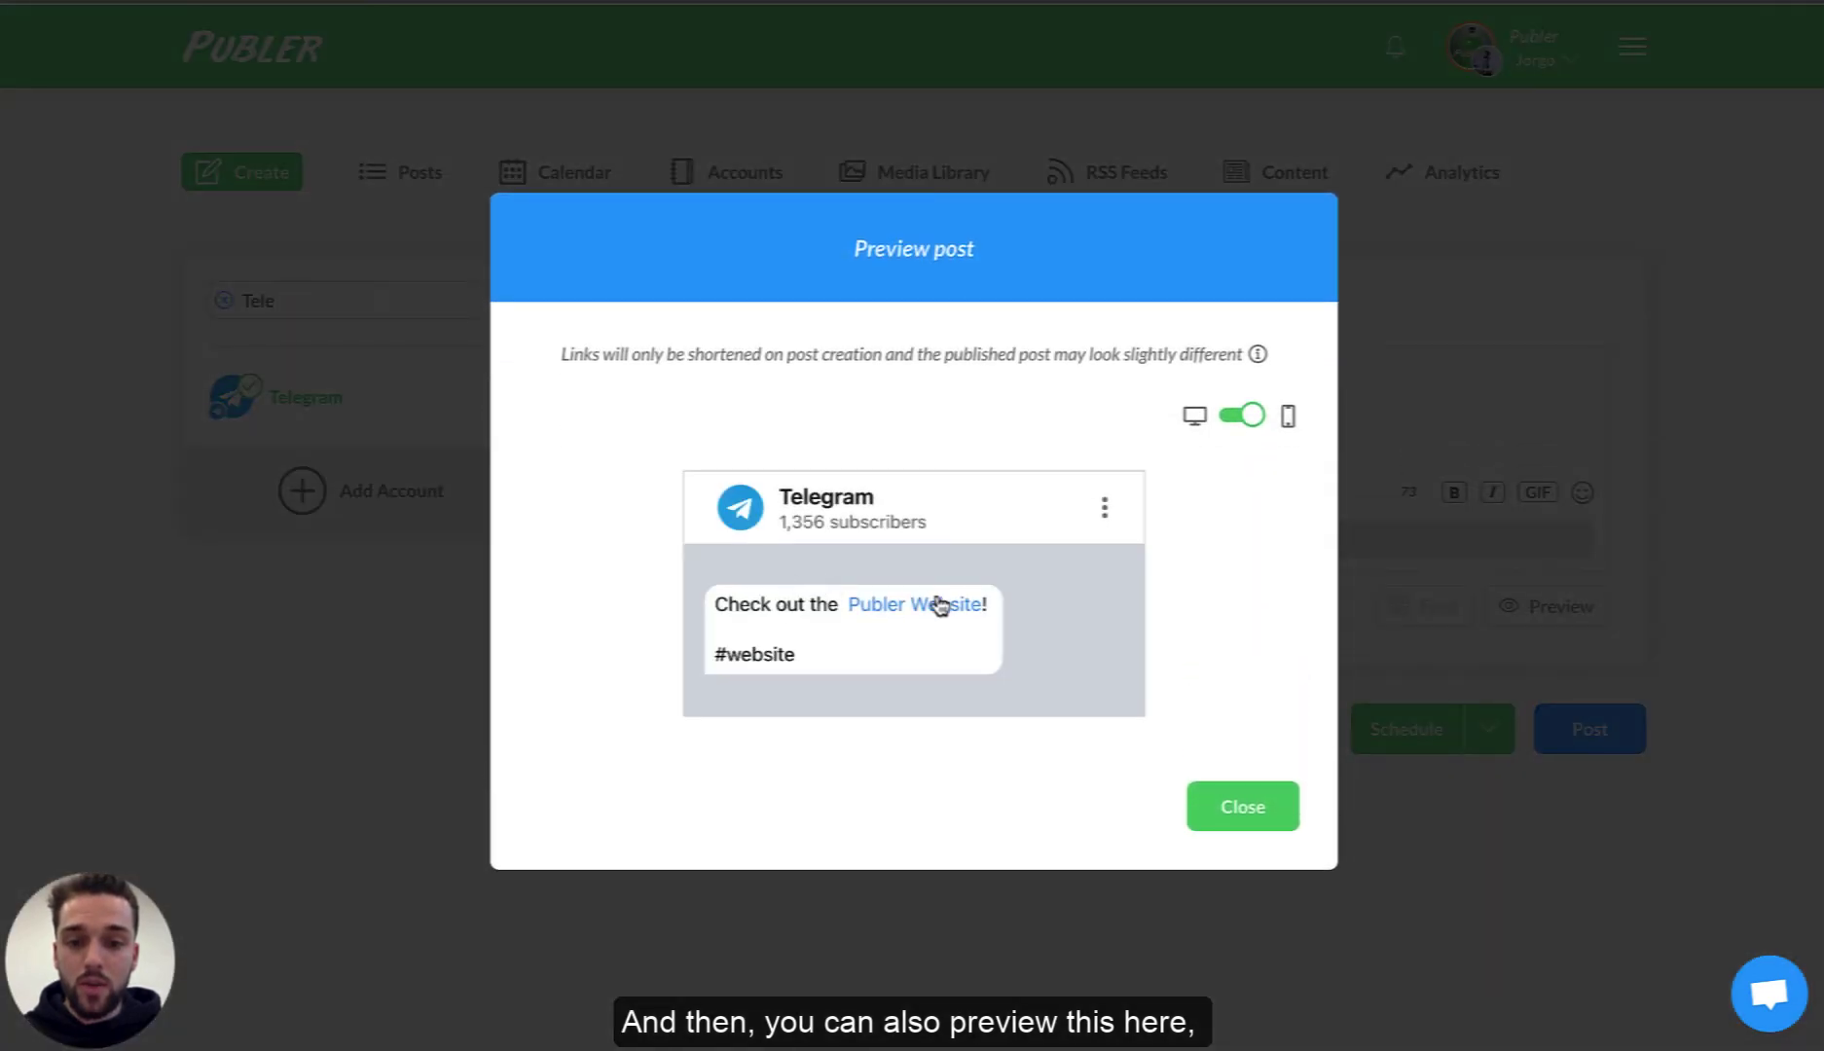
click(1205, 804)
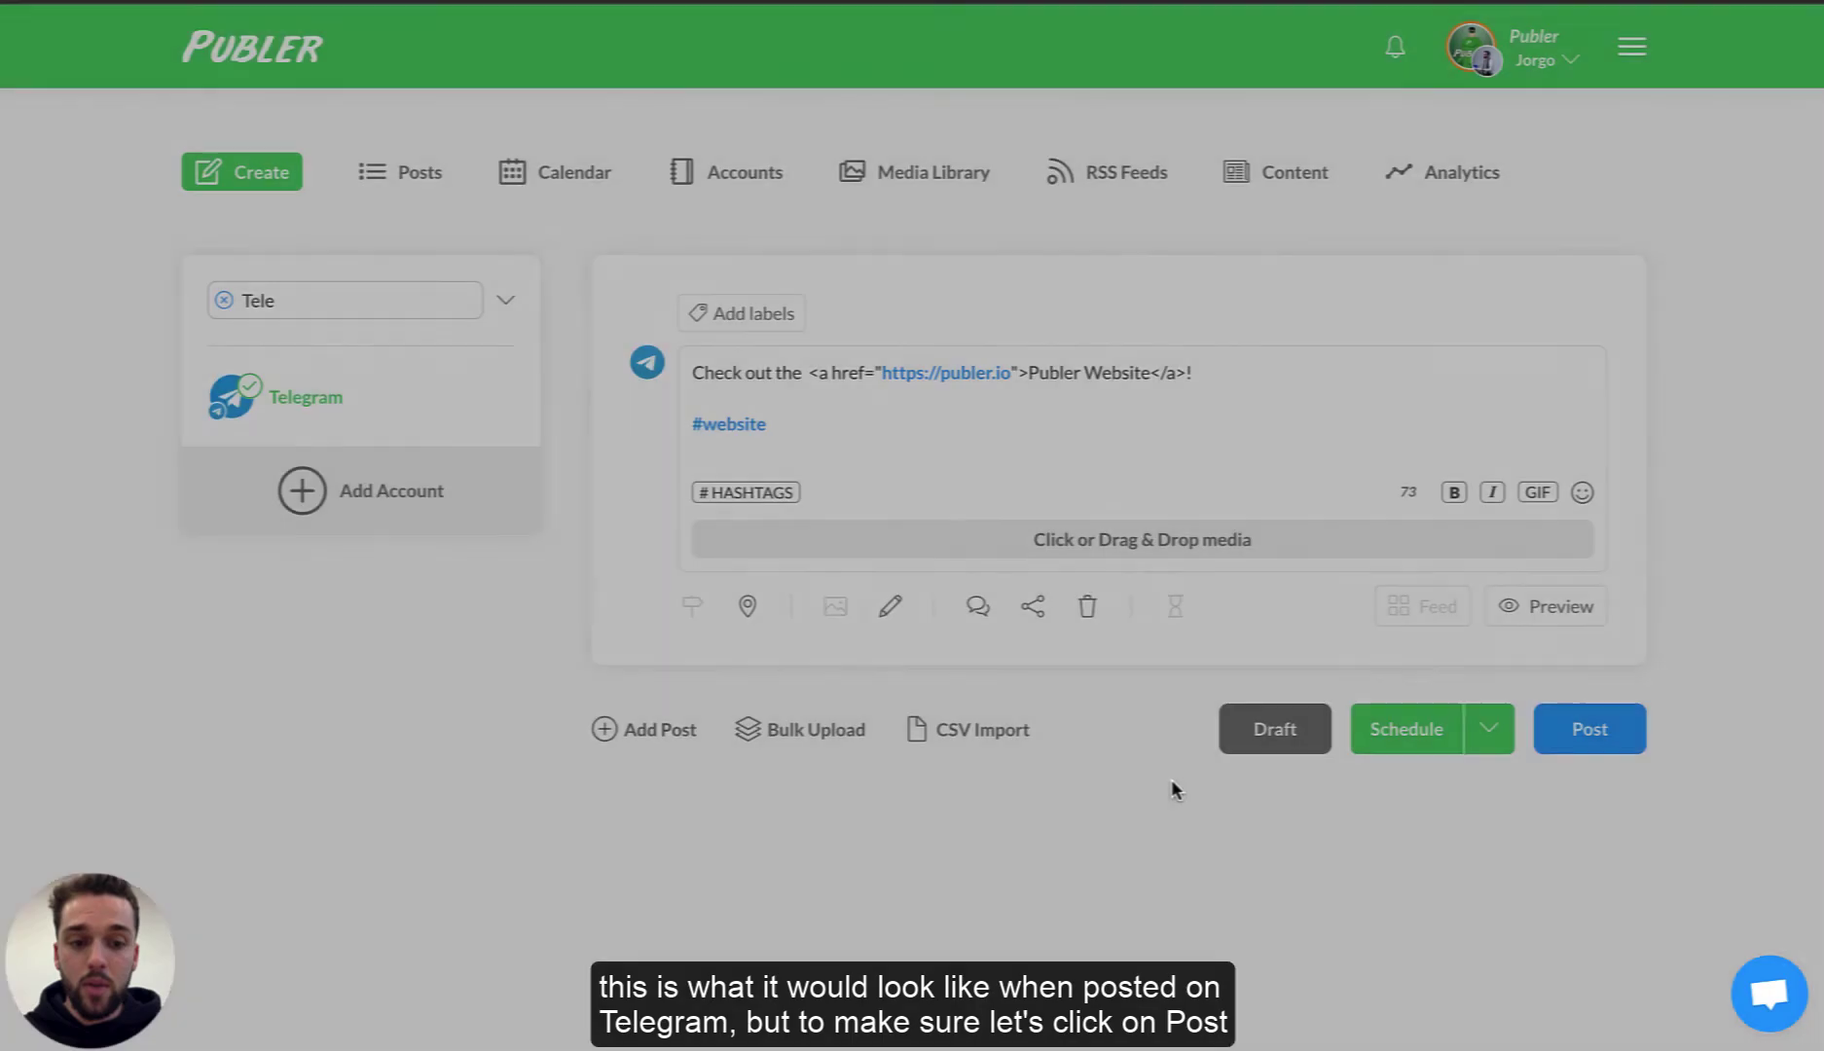
click(1562, 728)
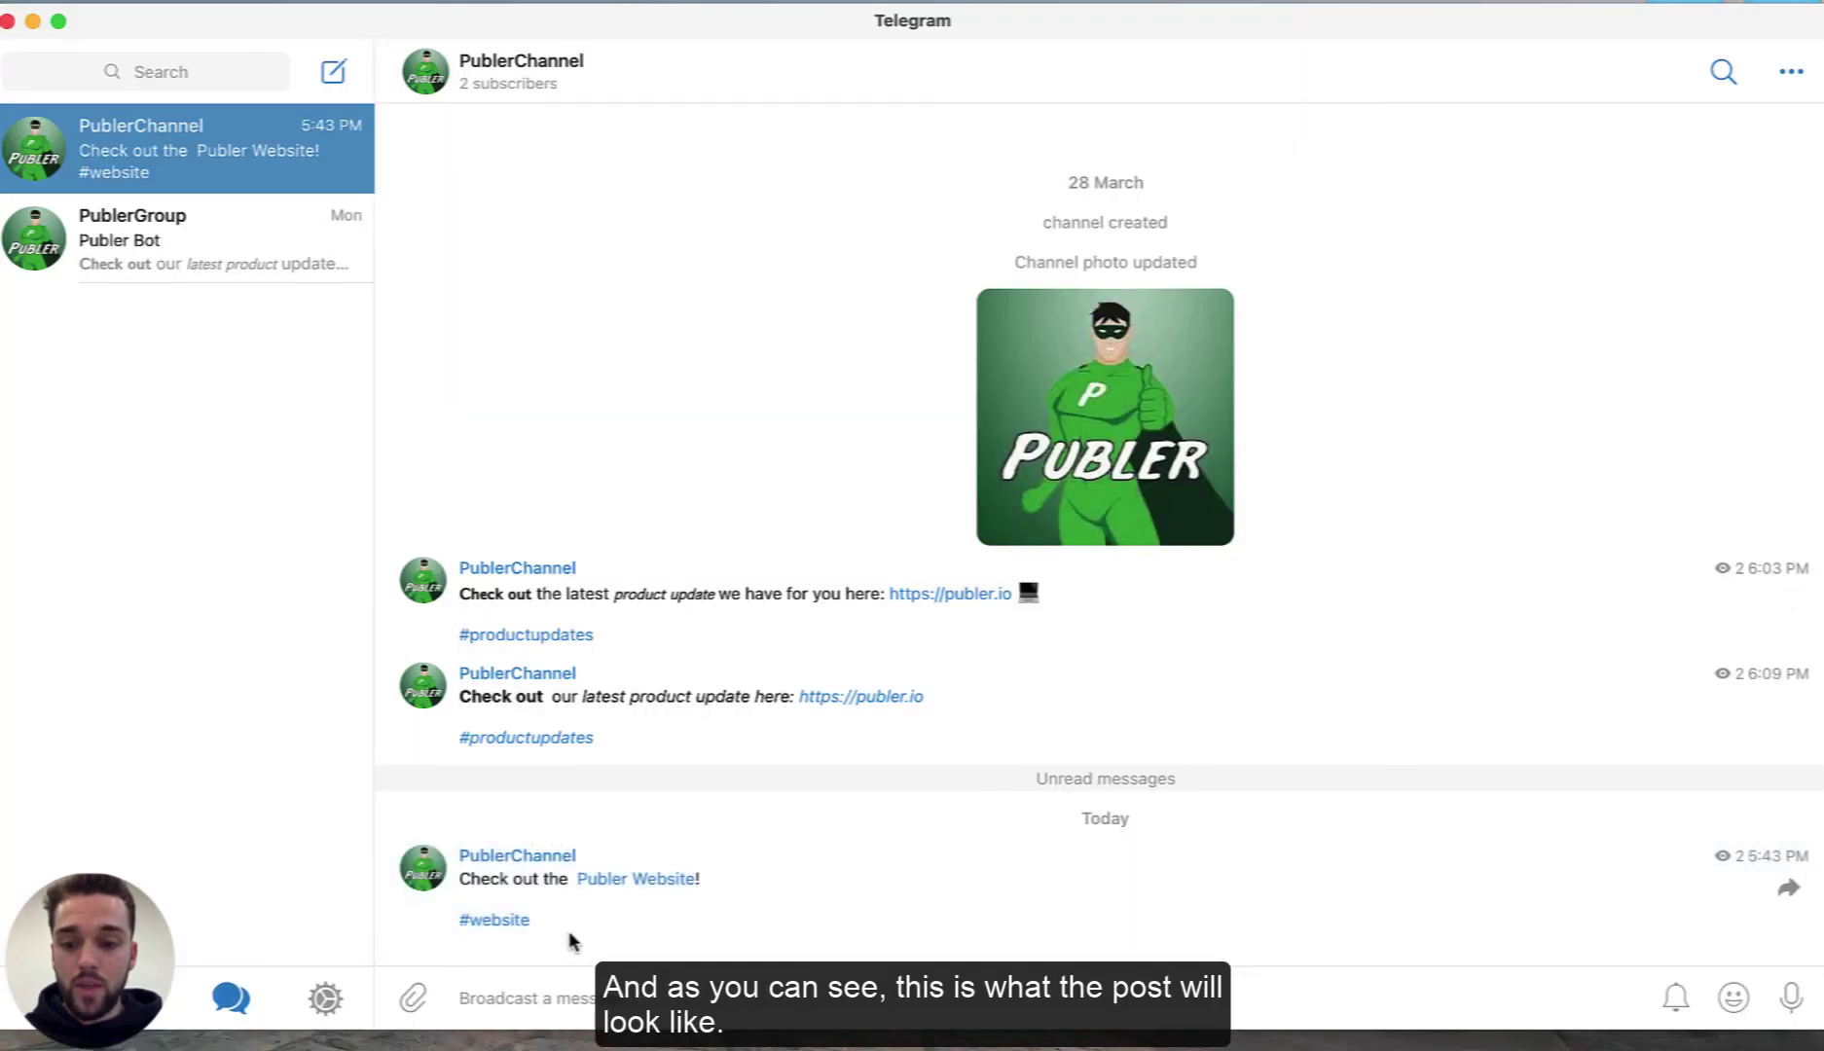
Switch to Telegram and check where the "Publer Website" link in the newest PublerChannel post leads, without opening the site
drag(569, 940, 489, 880)
click(665, 881)
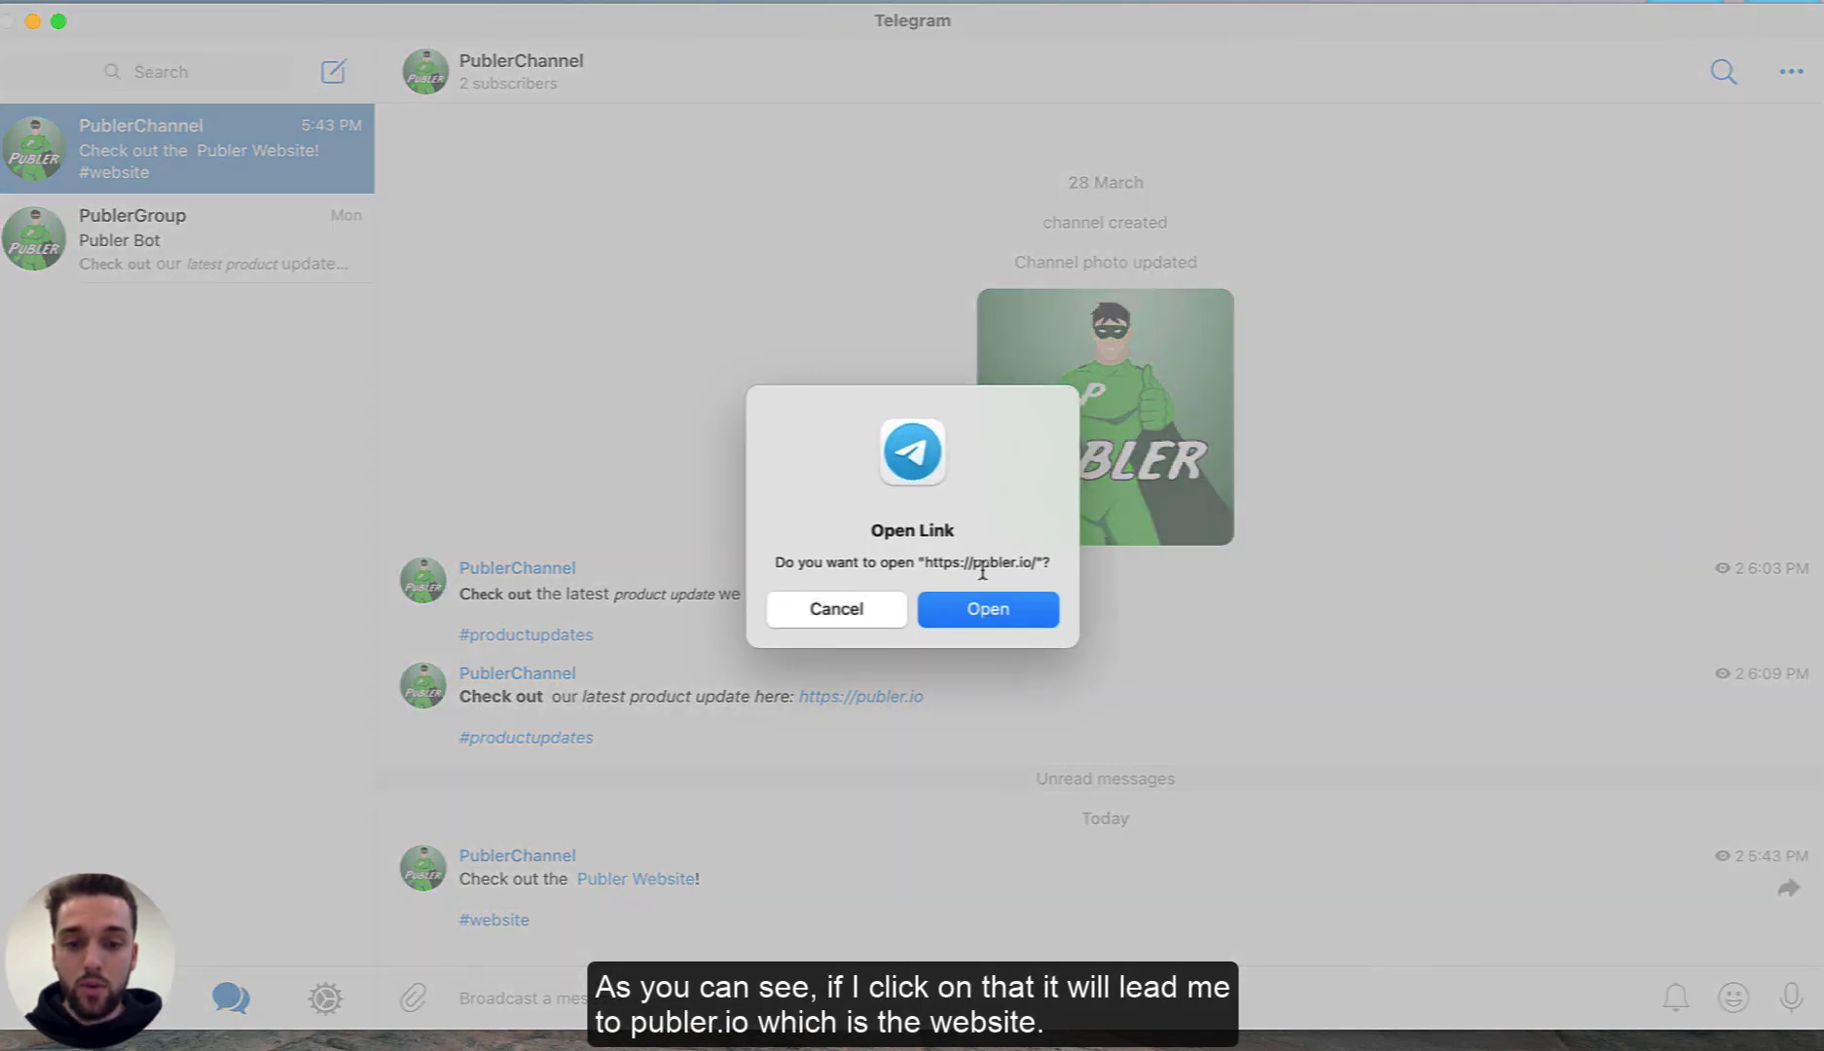
click(846, 610)
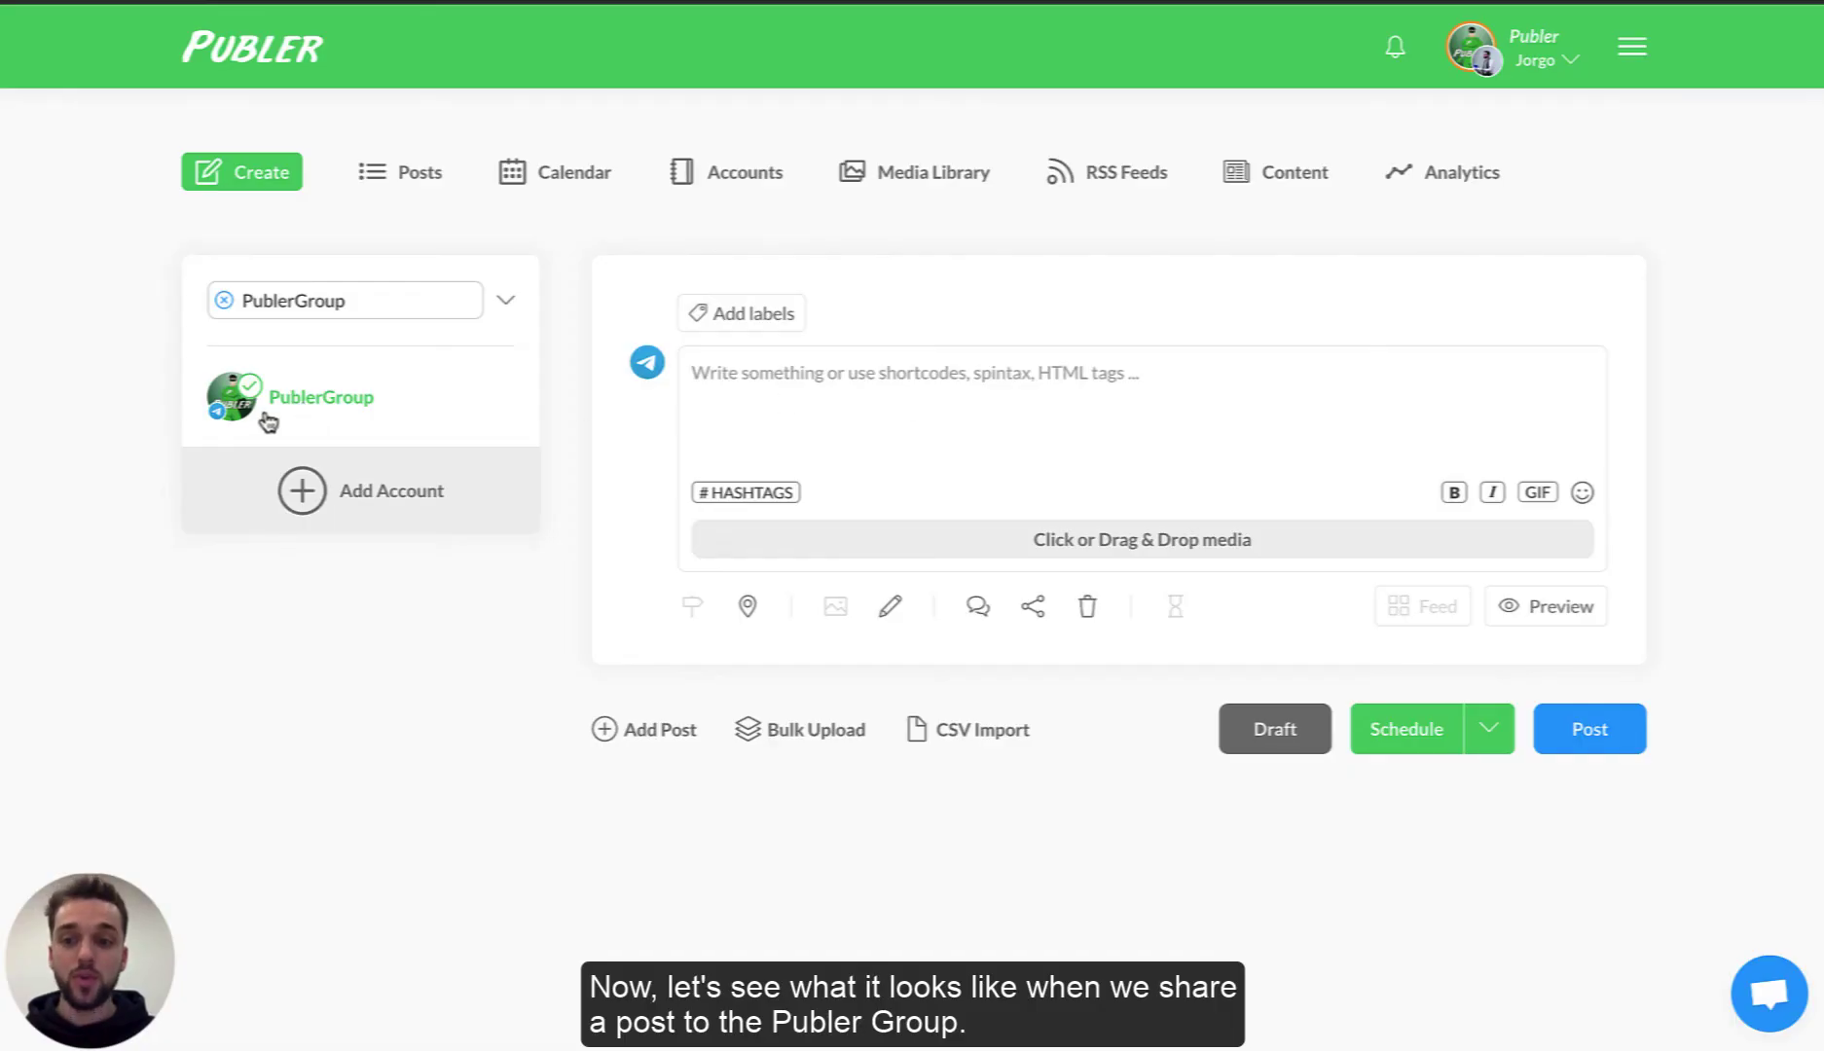
click(966, 391)
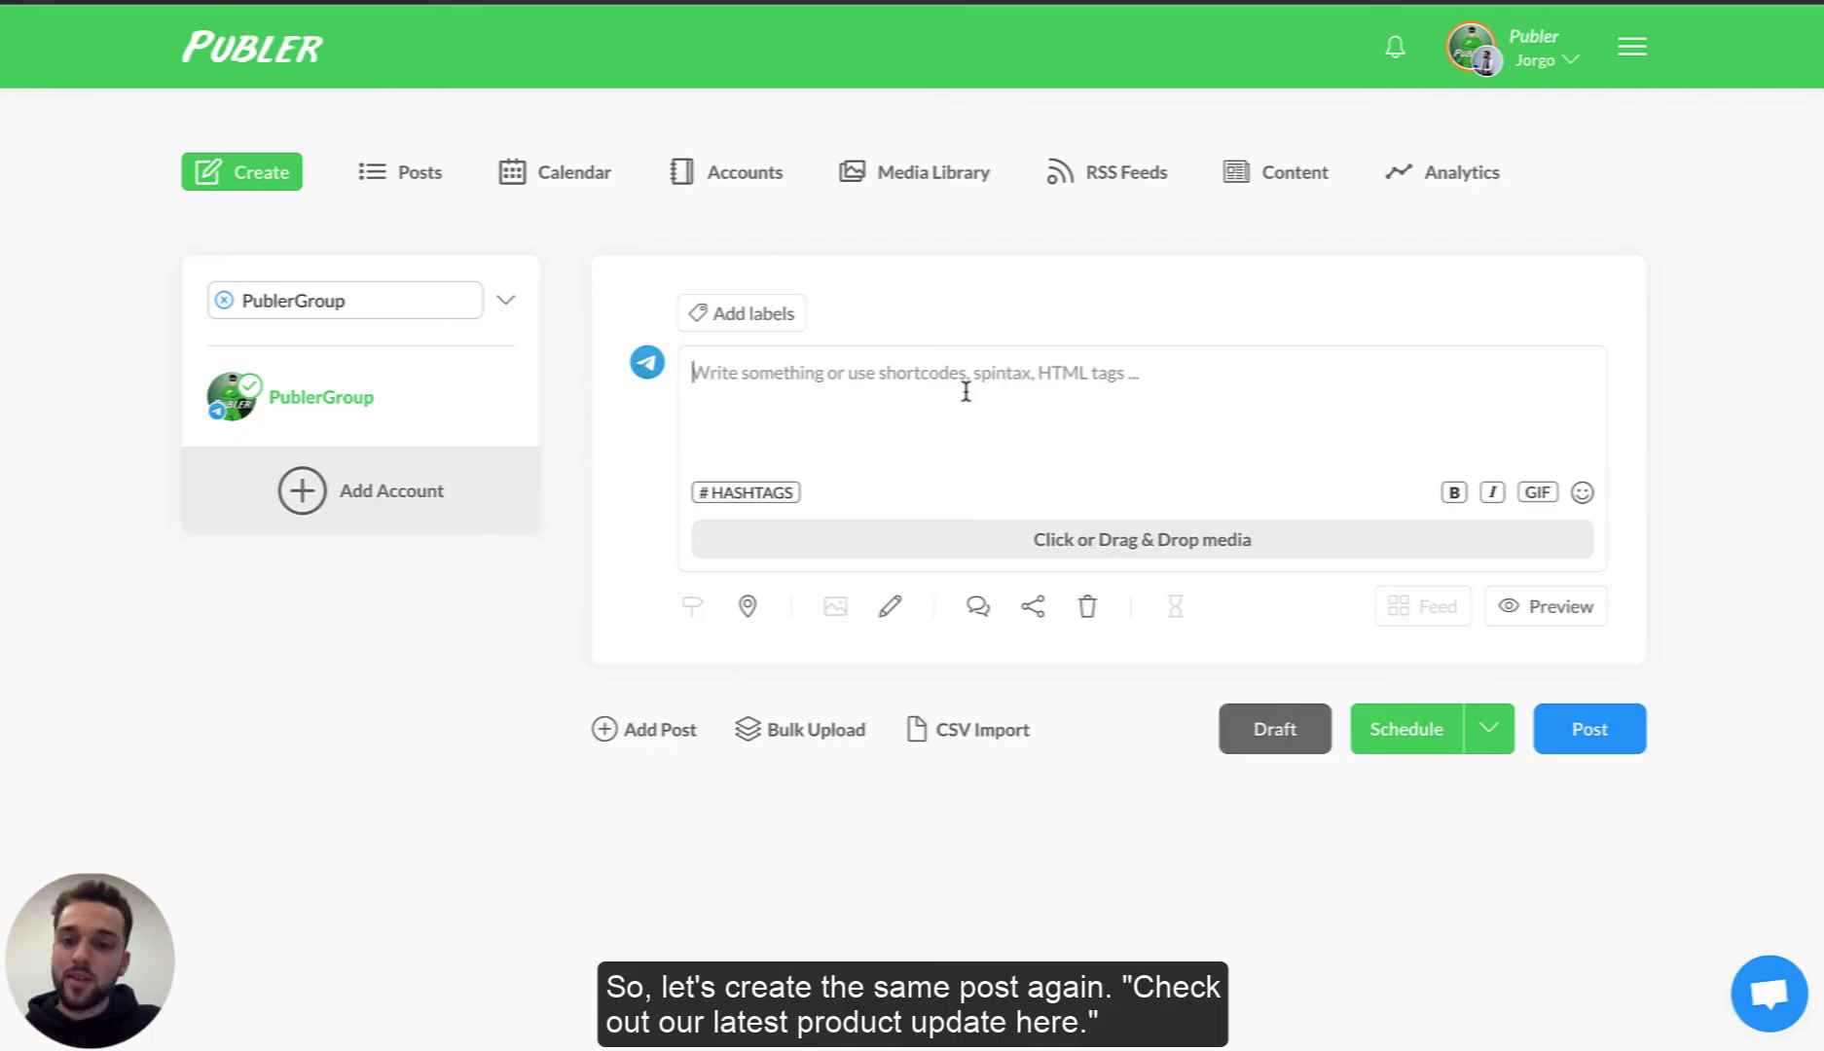
text(Check out)
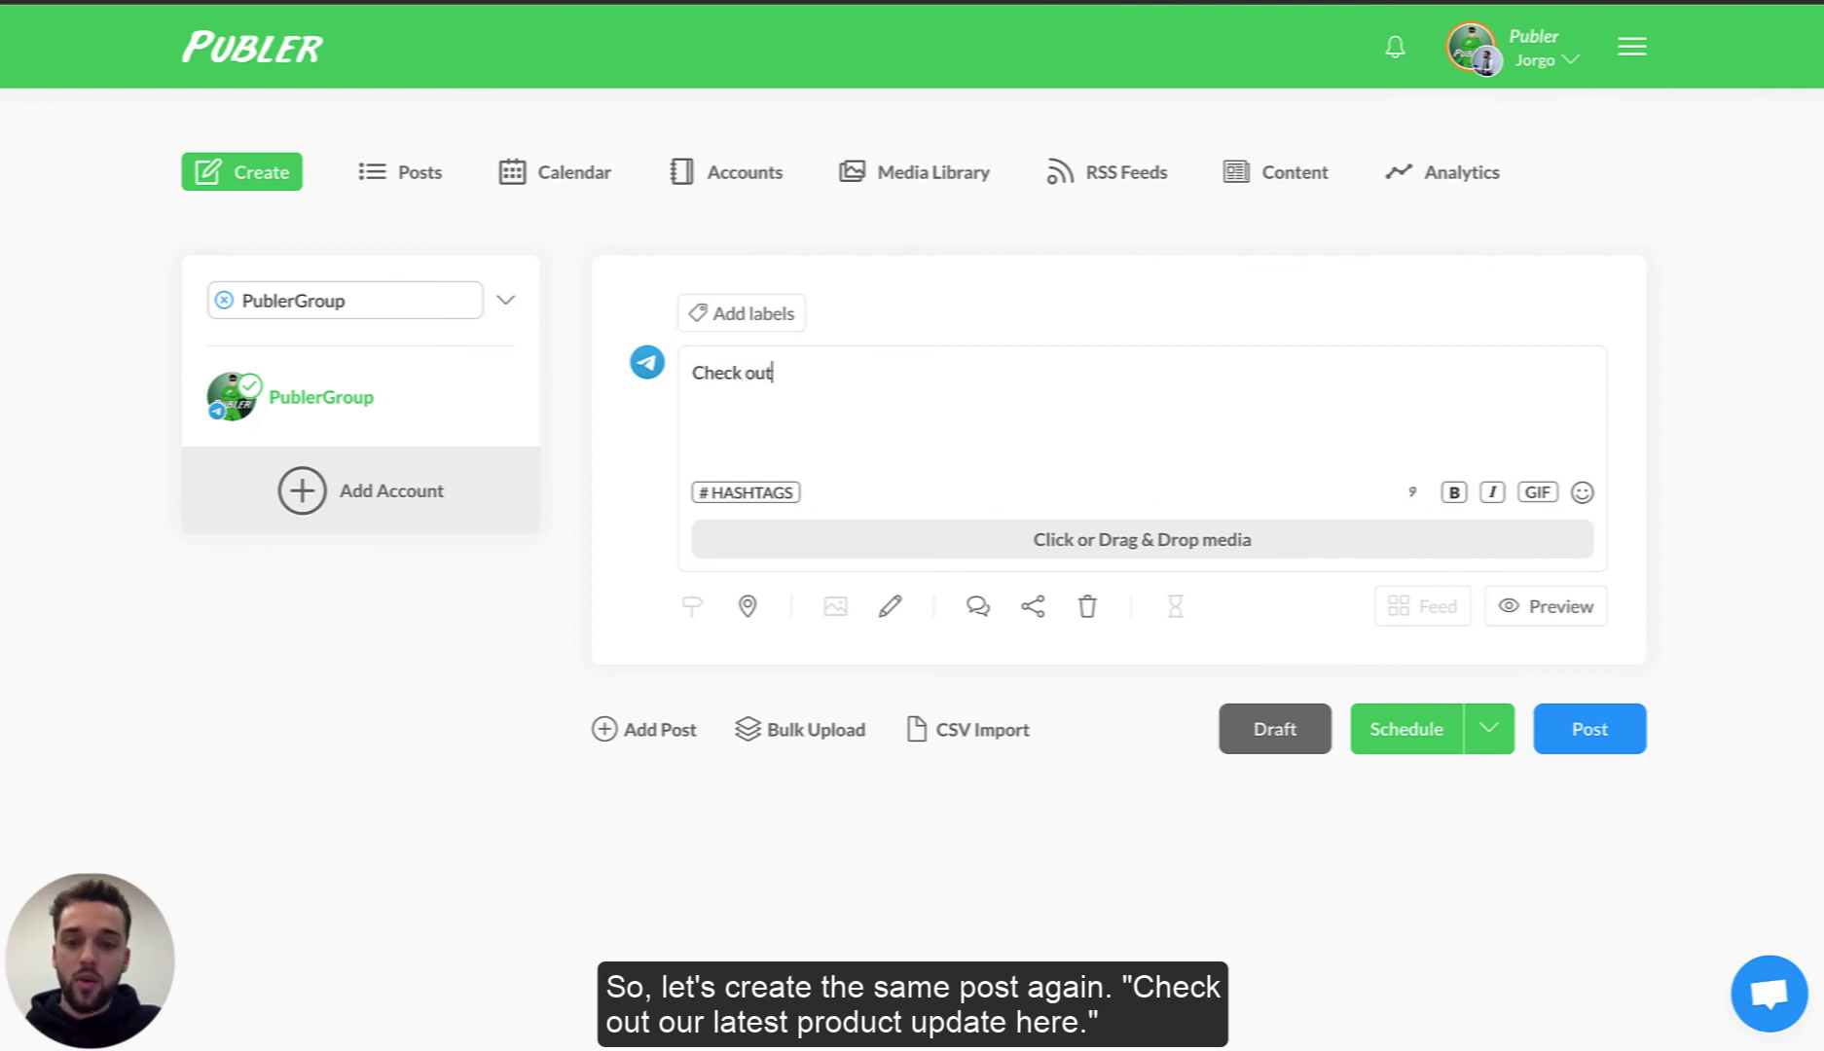
text( our latest)
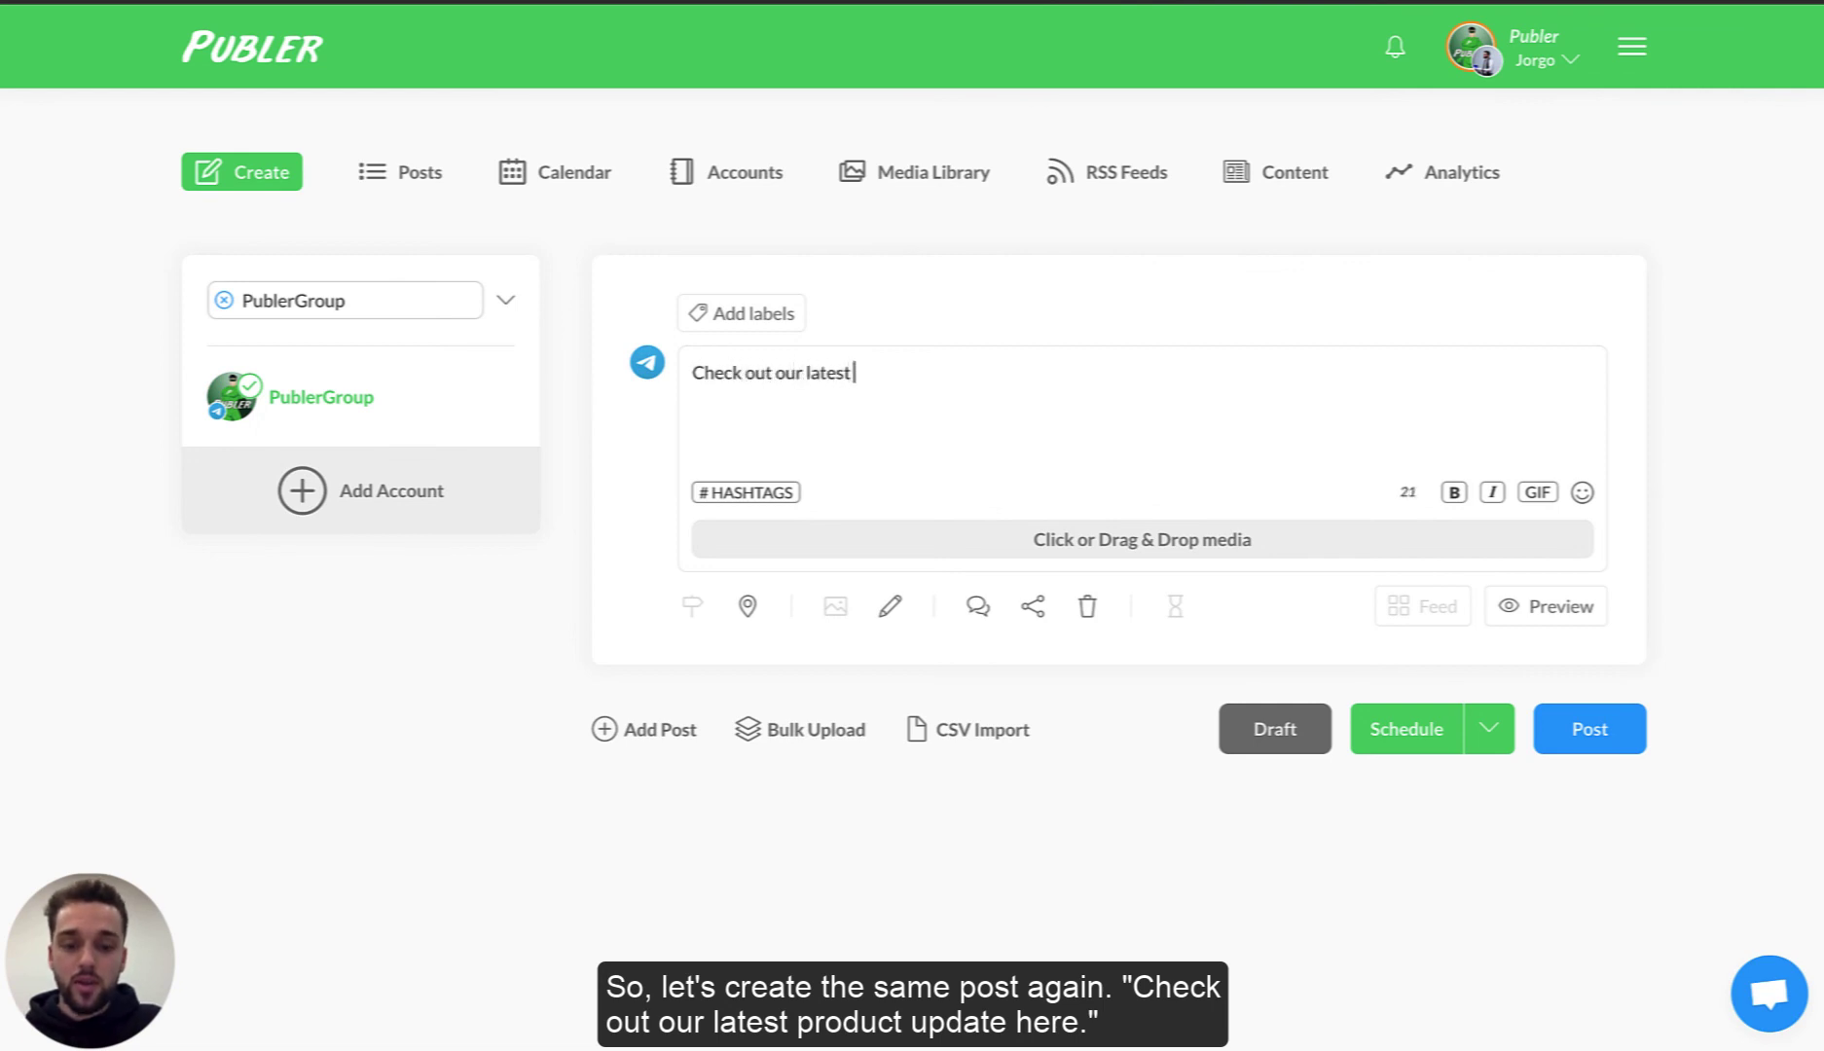
text( produc)
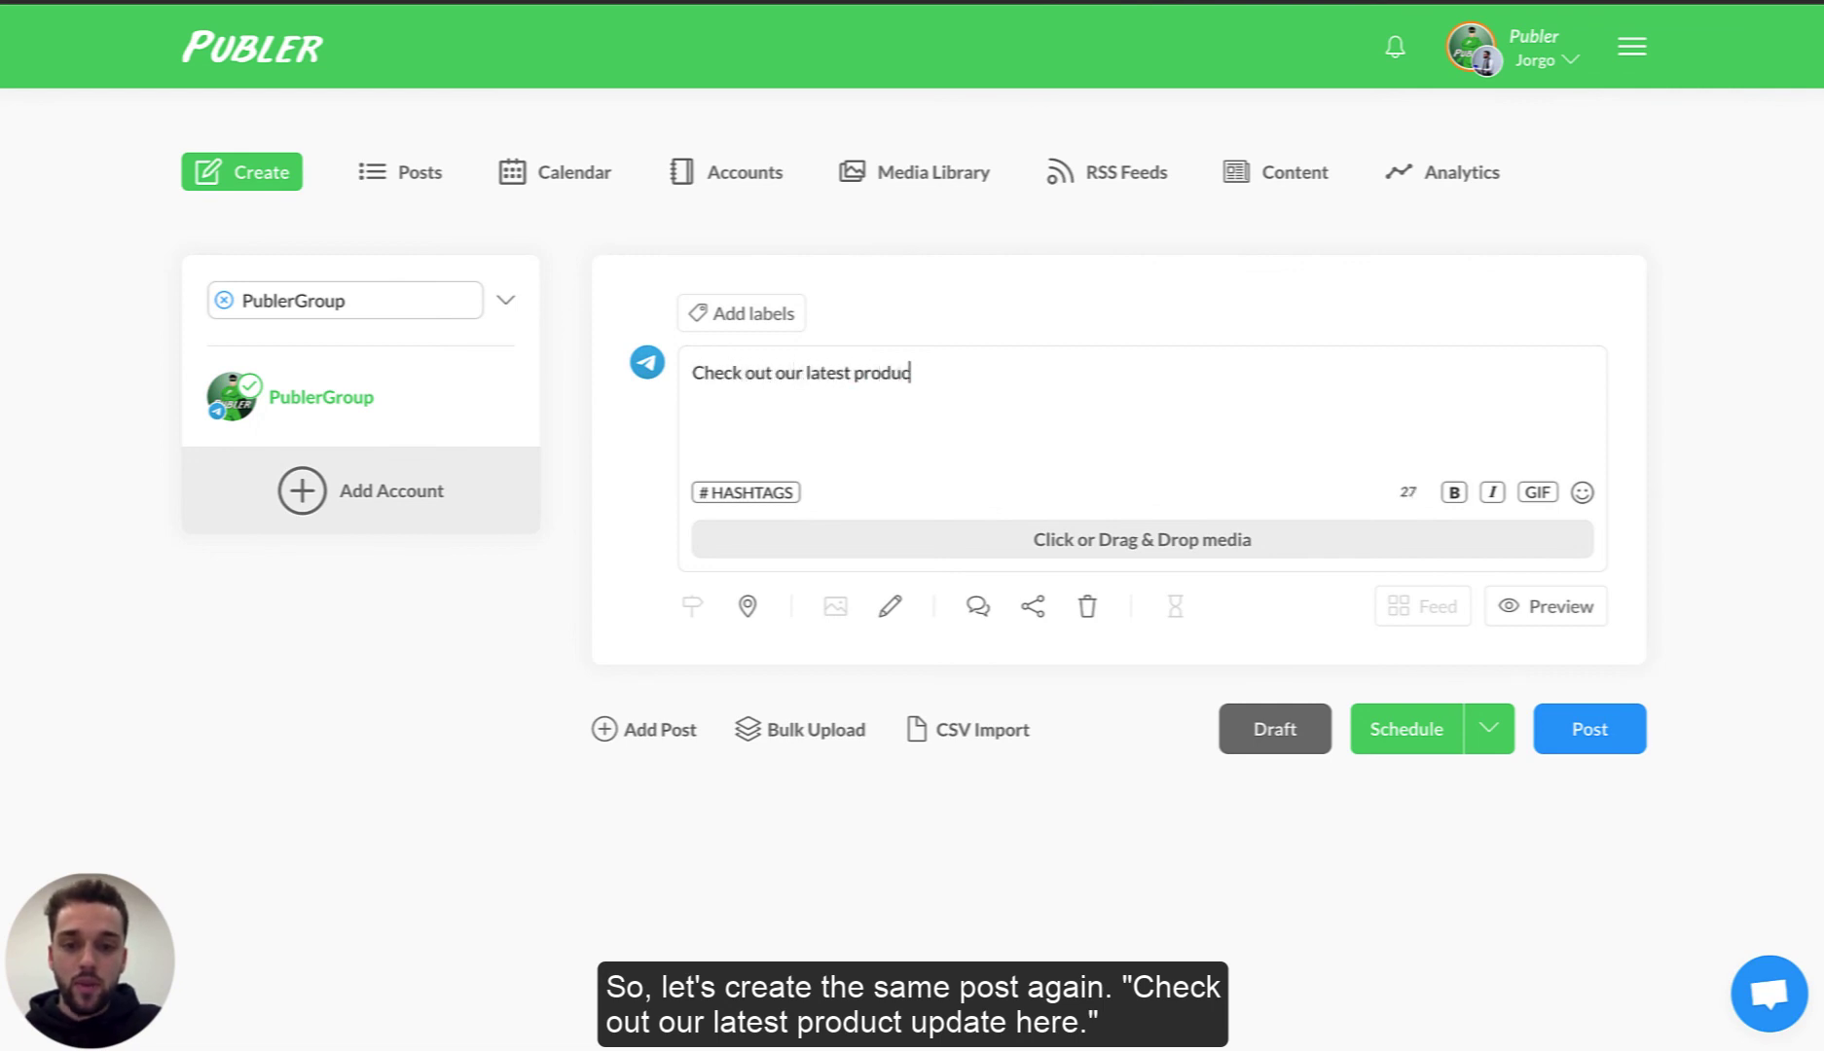
text(t update here:)
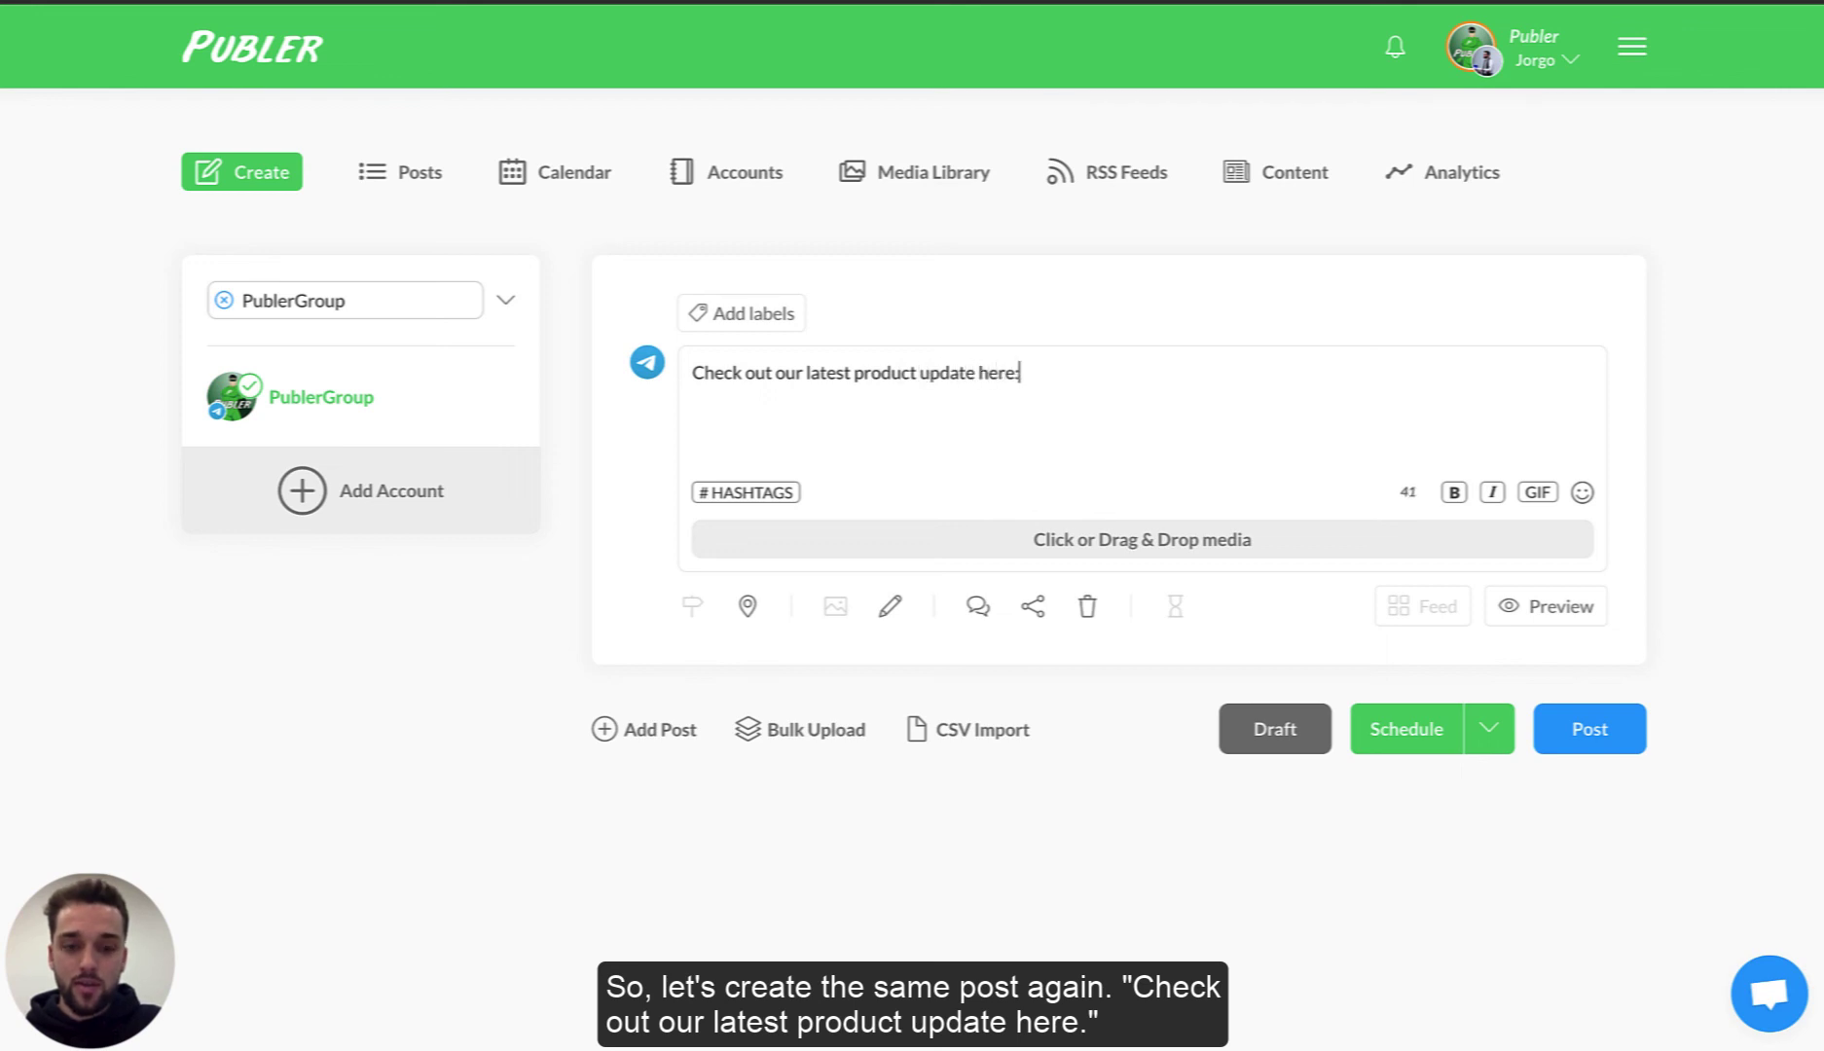
text( https://publ)
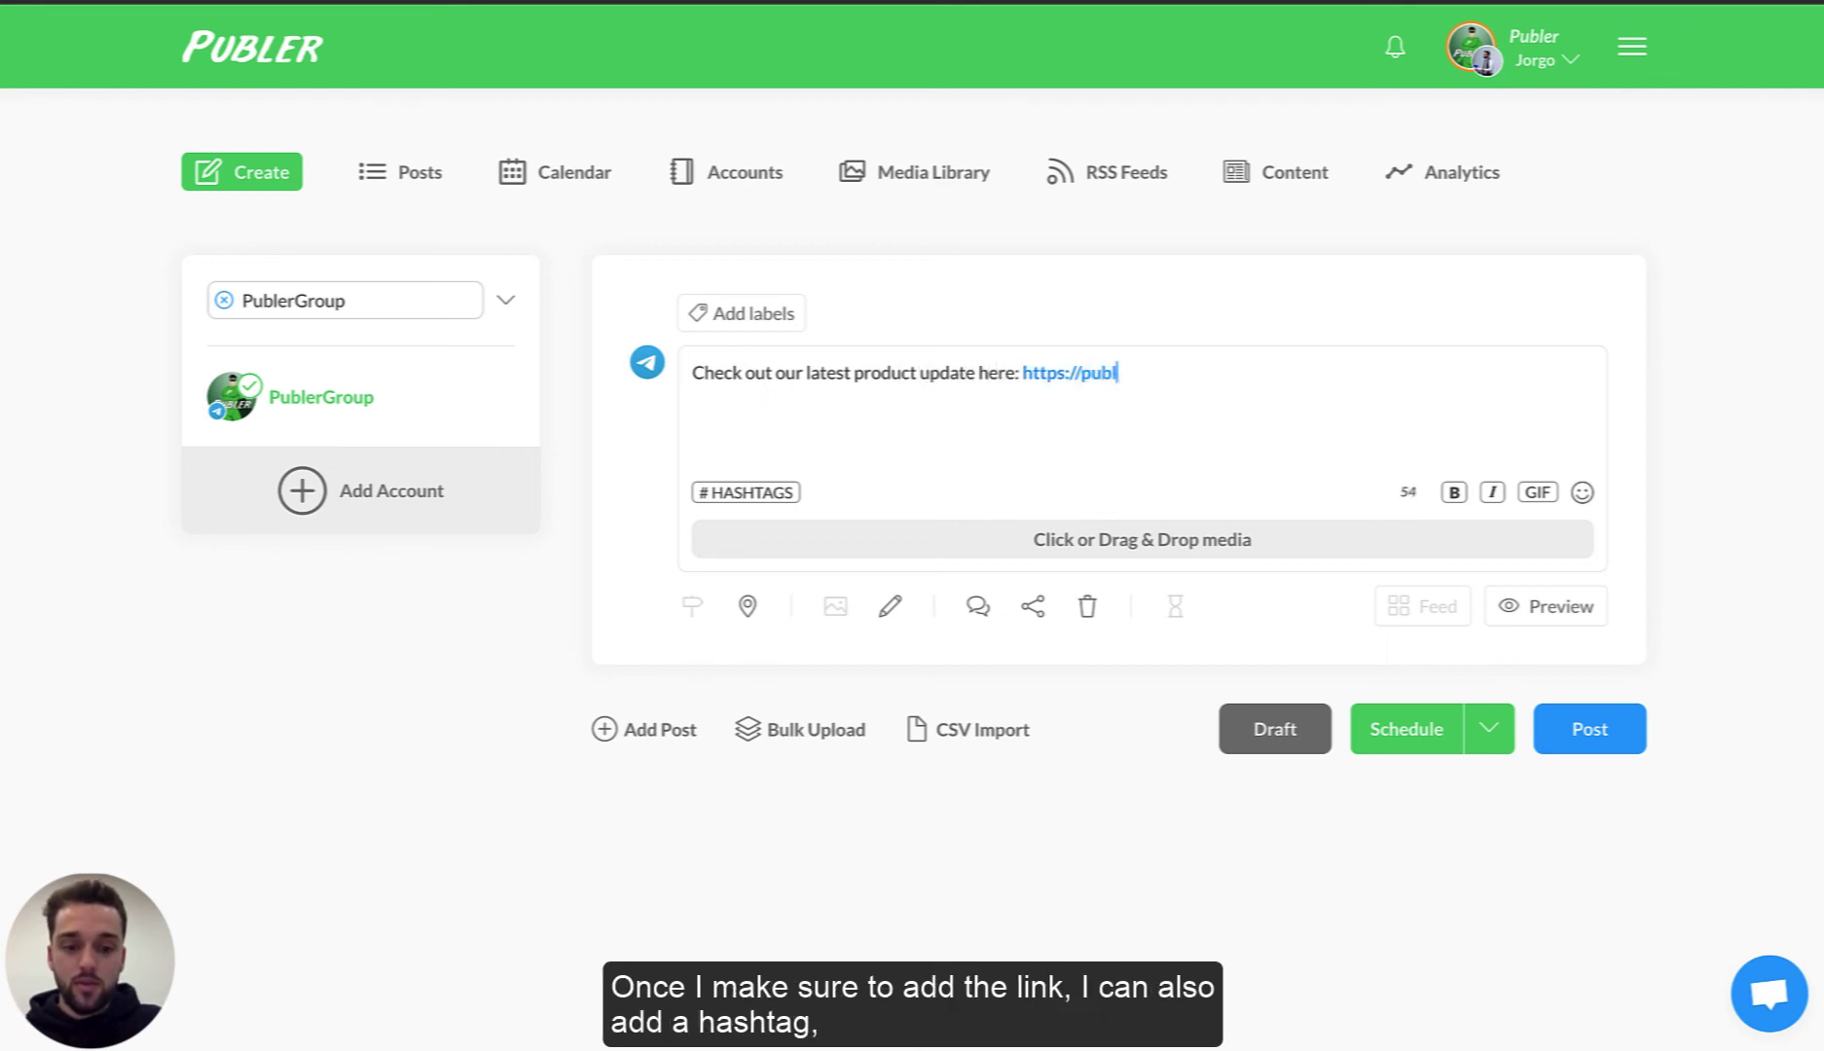
text(er )
text(io)
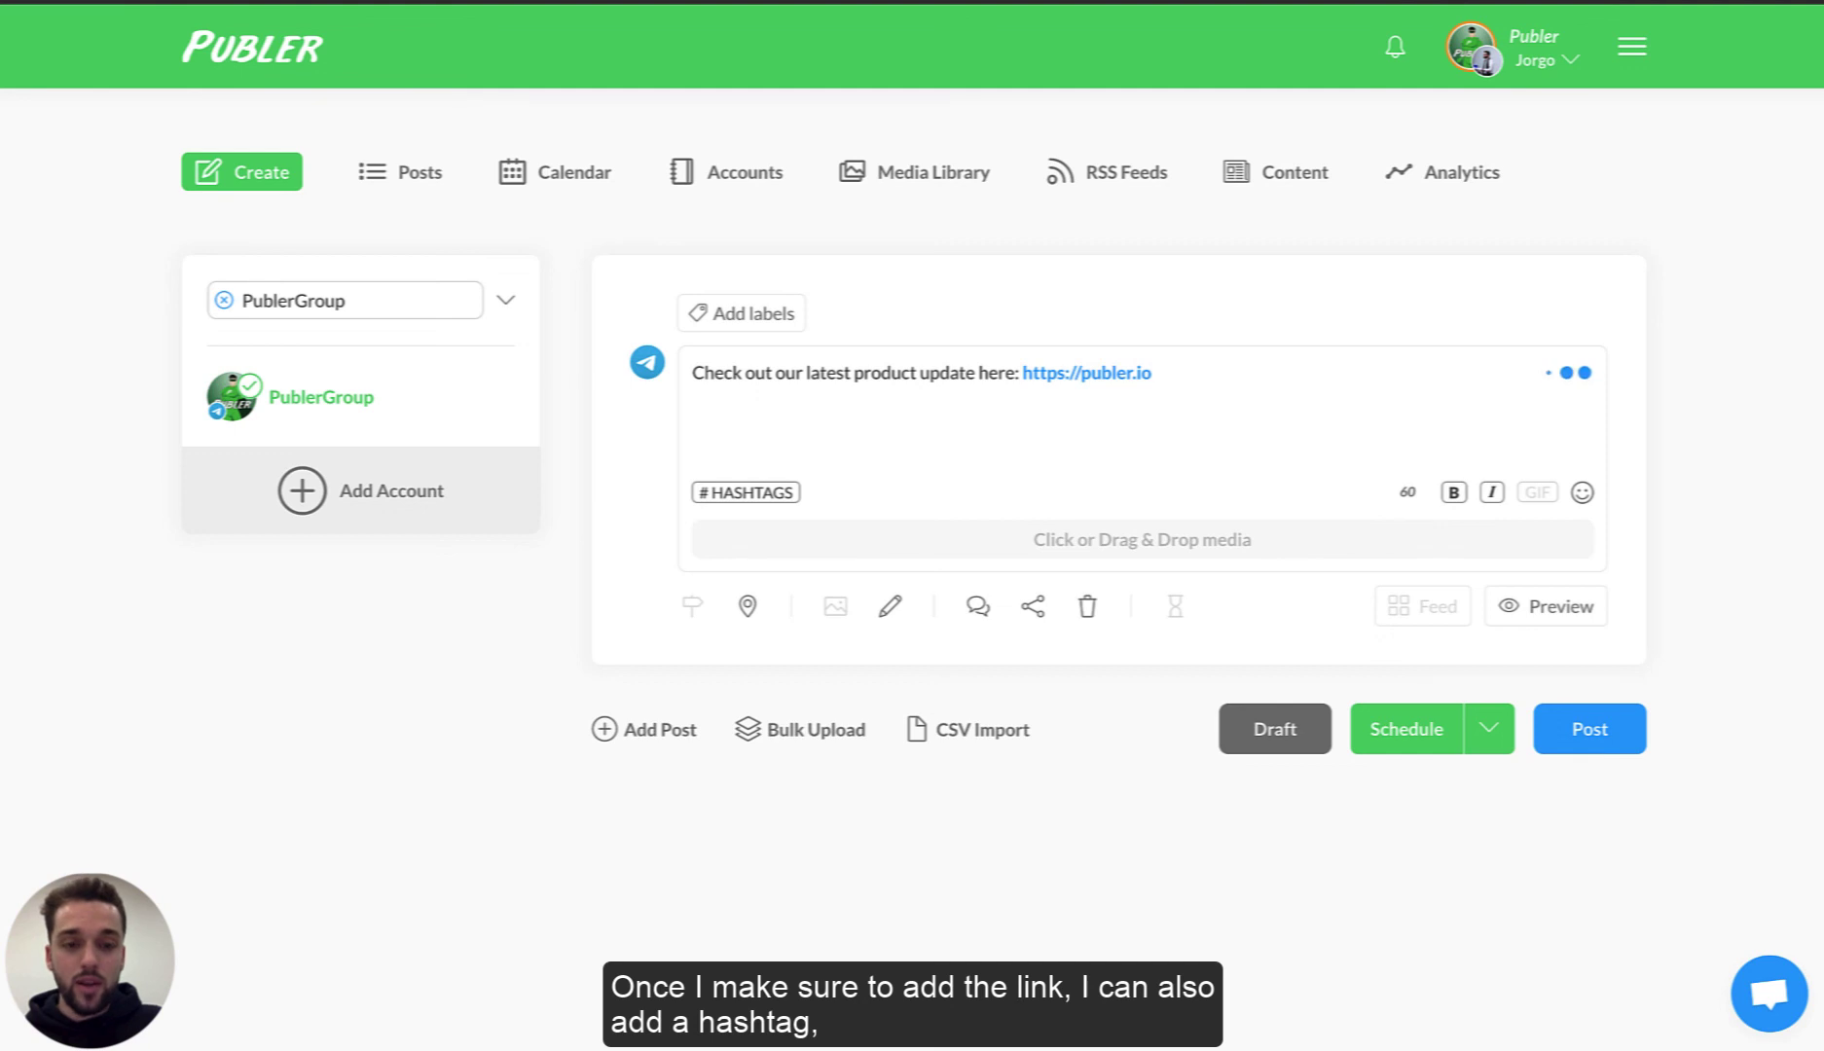
Add the hashtag #productupdates below a blank line and remove the link preview card from the post
key(Return)
key(Return)
text(#prod)
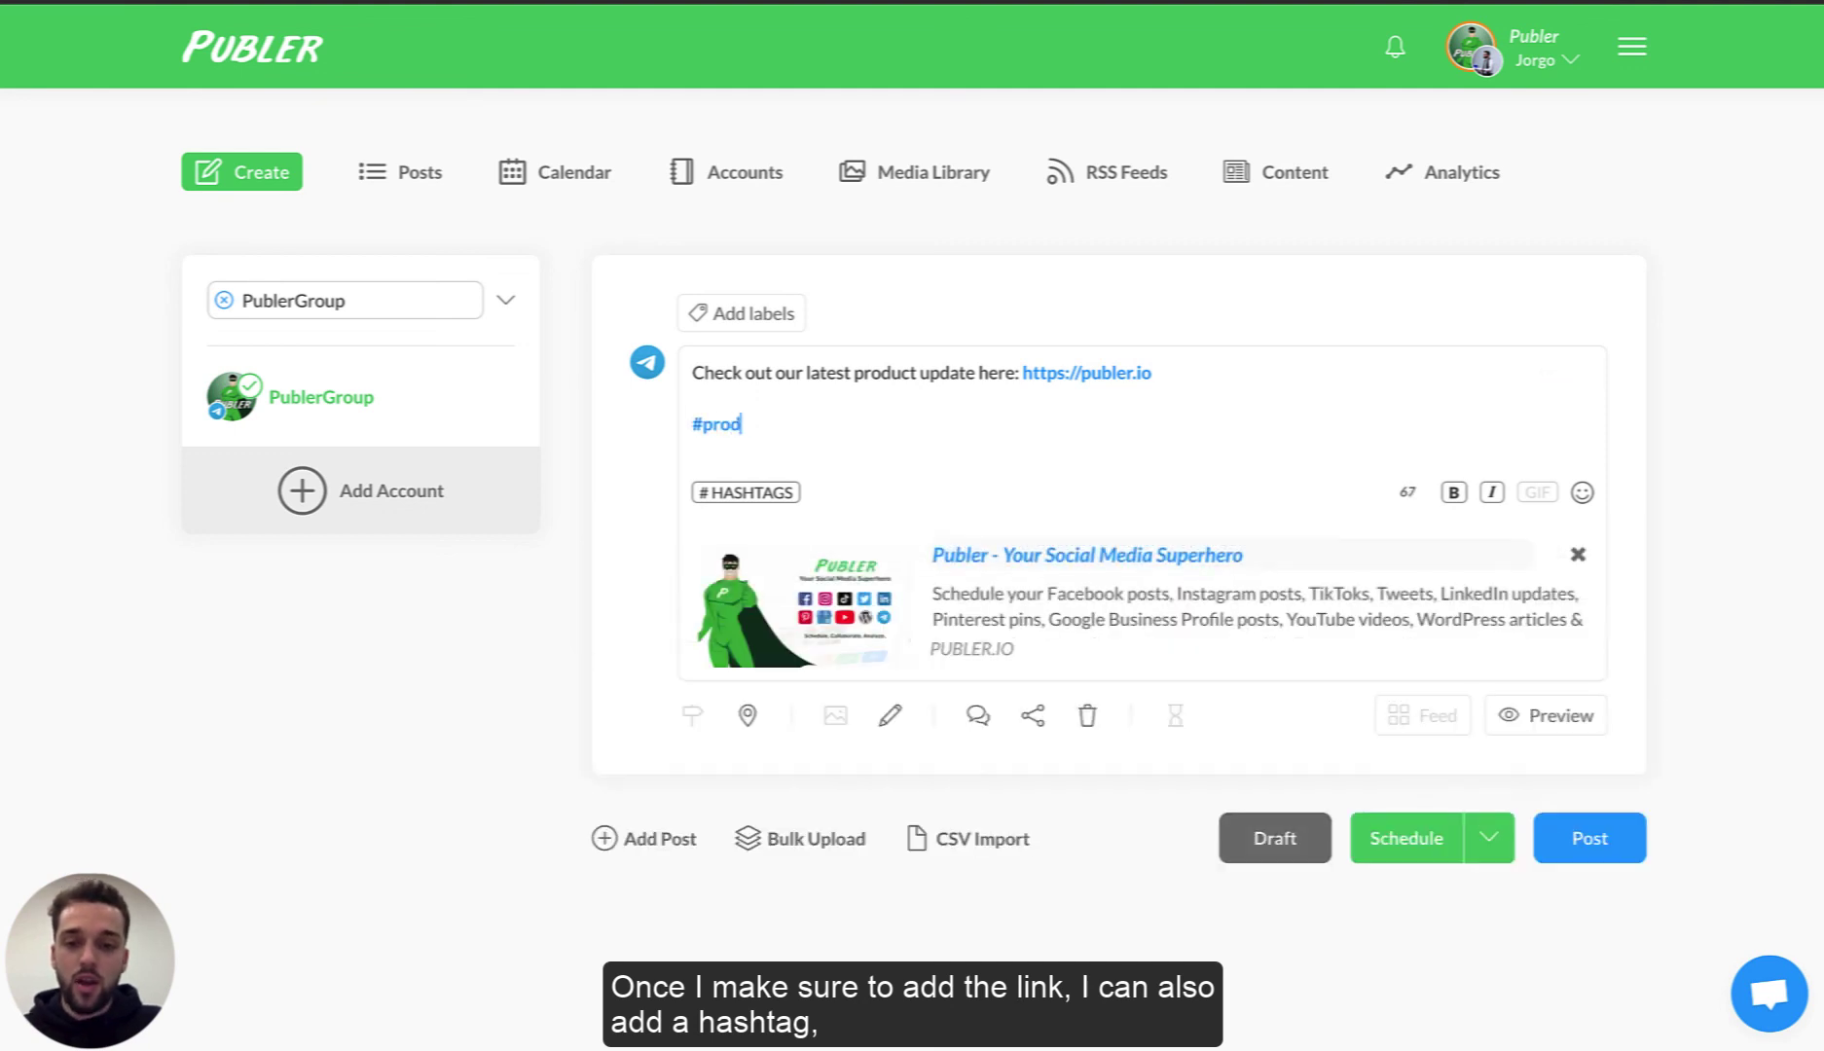
text(uctupdates)
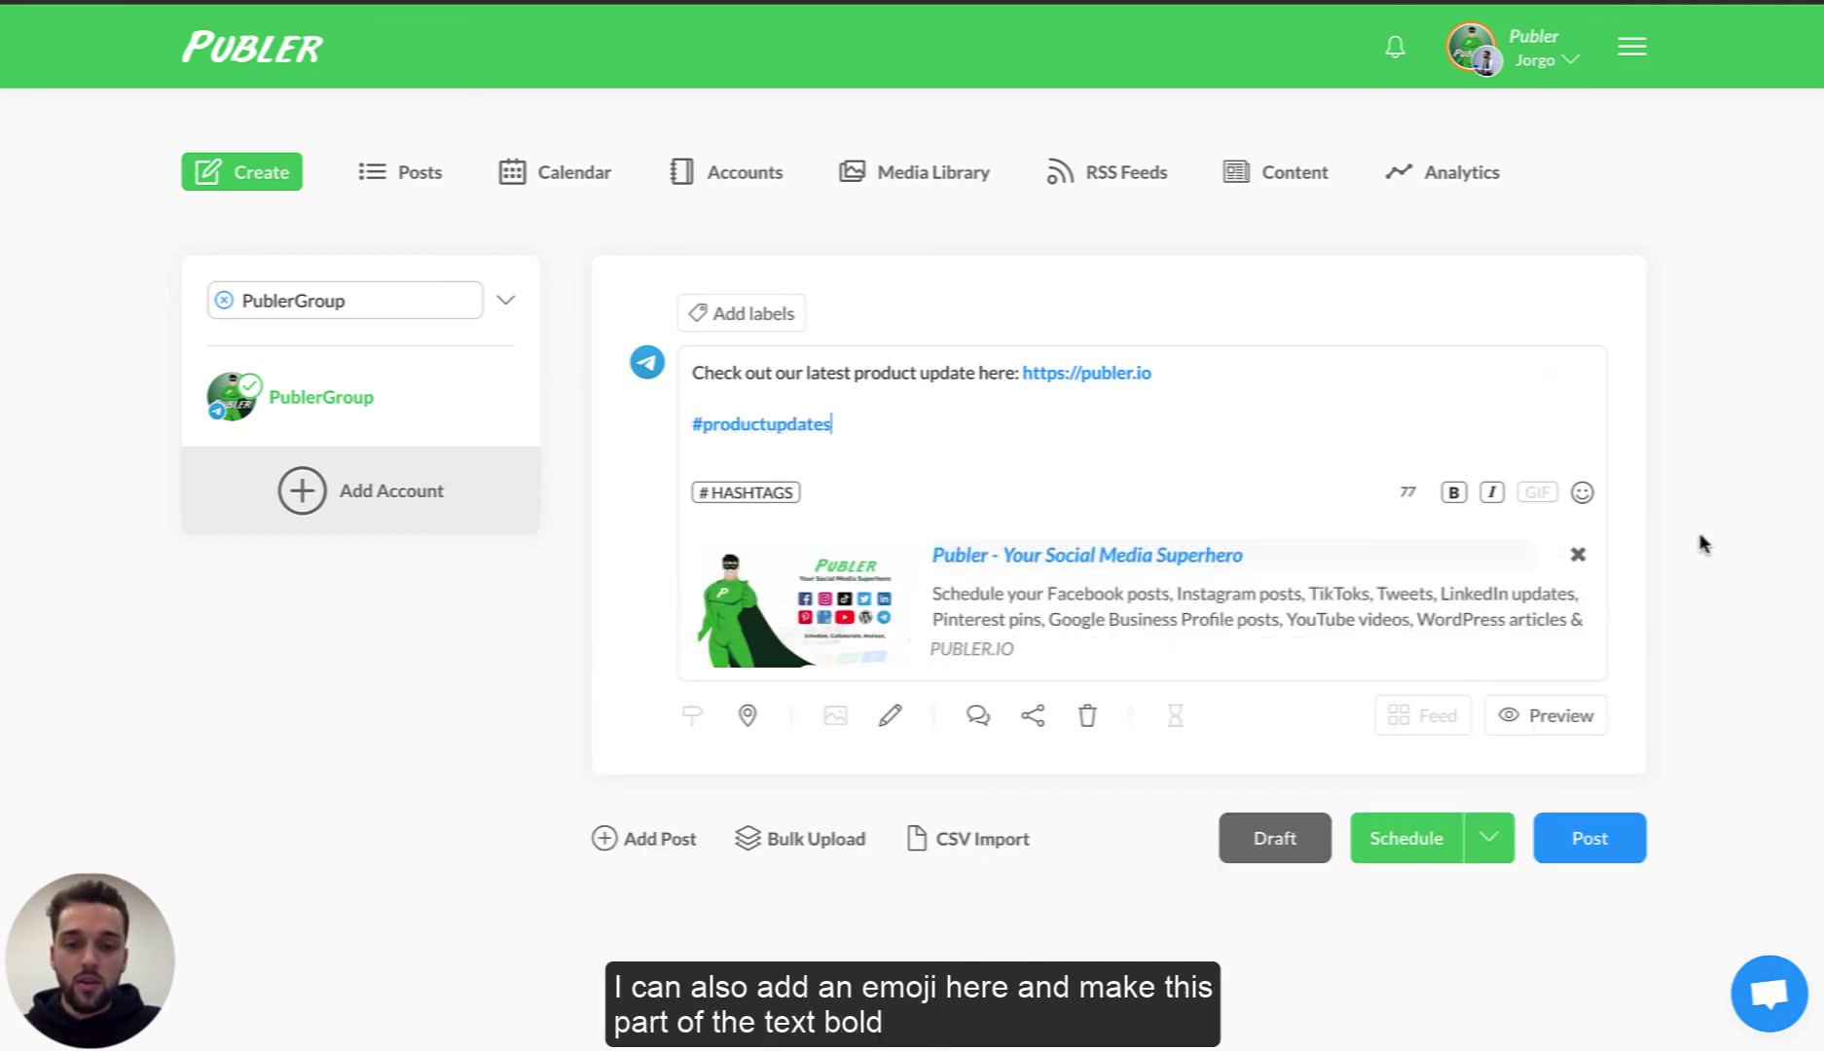
click(1577, 553)
click(1220, 378)
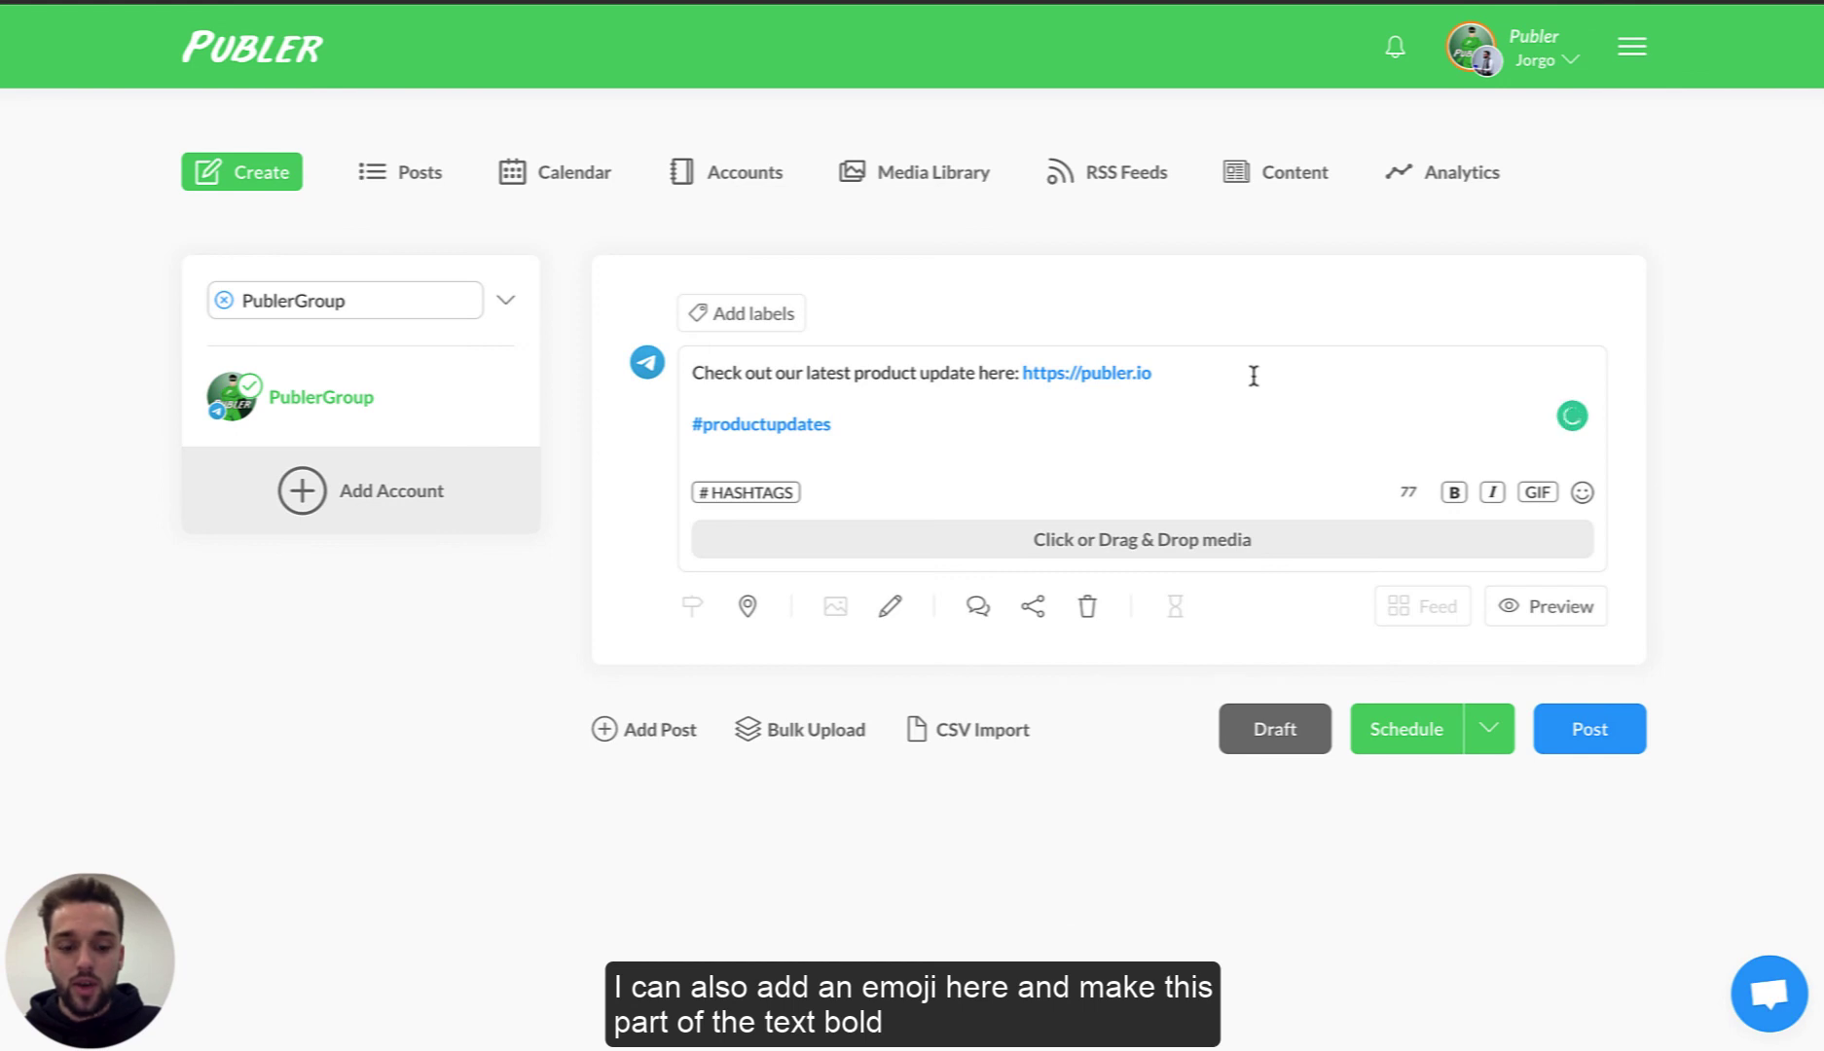
text(:comp)
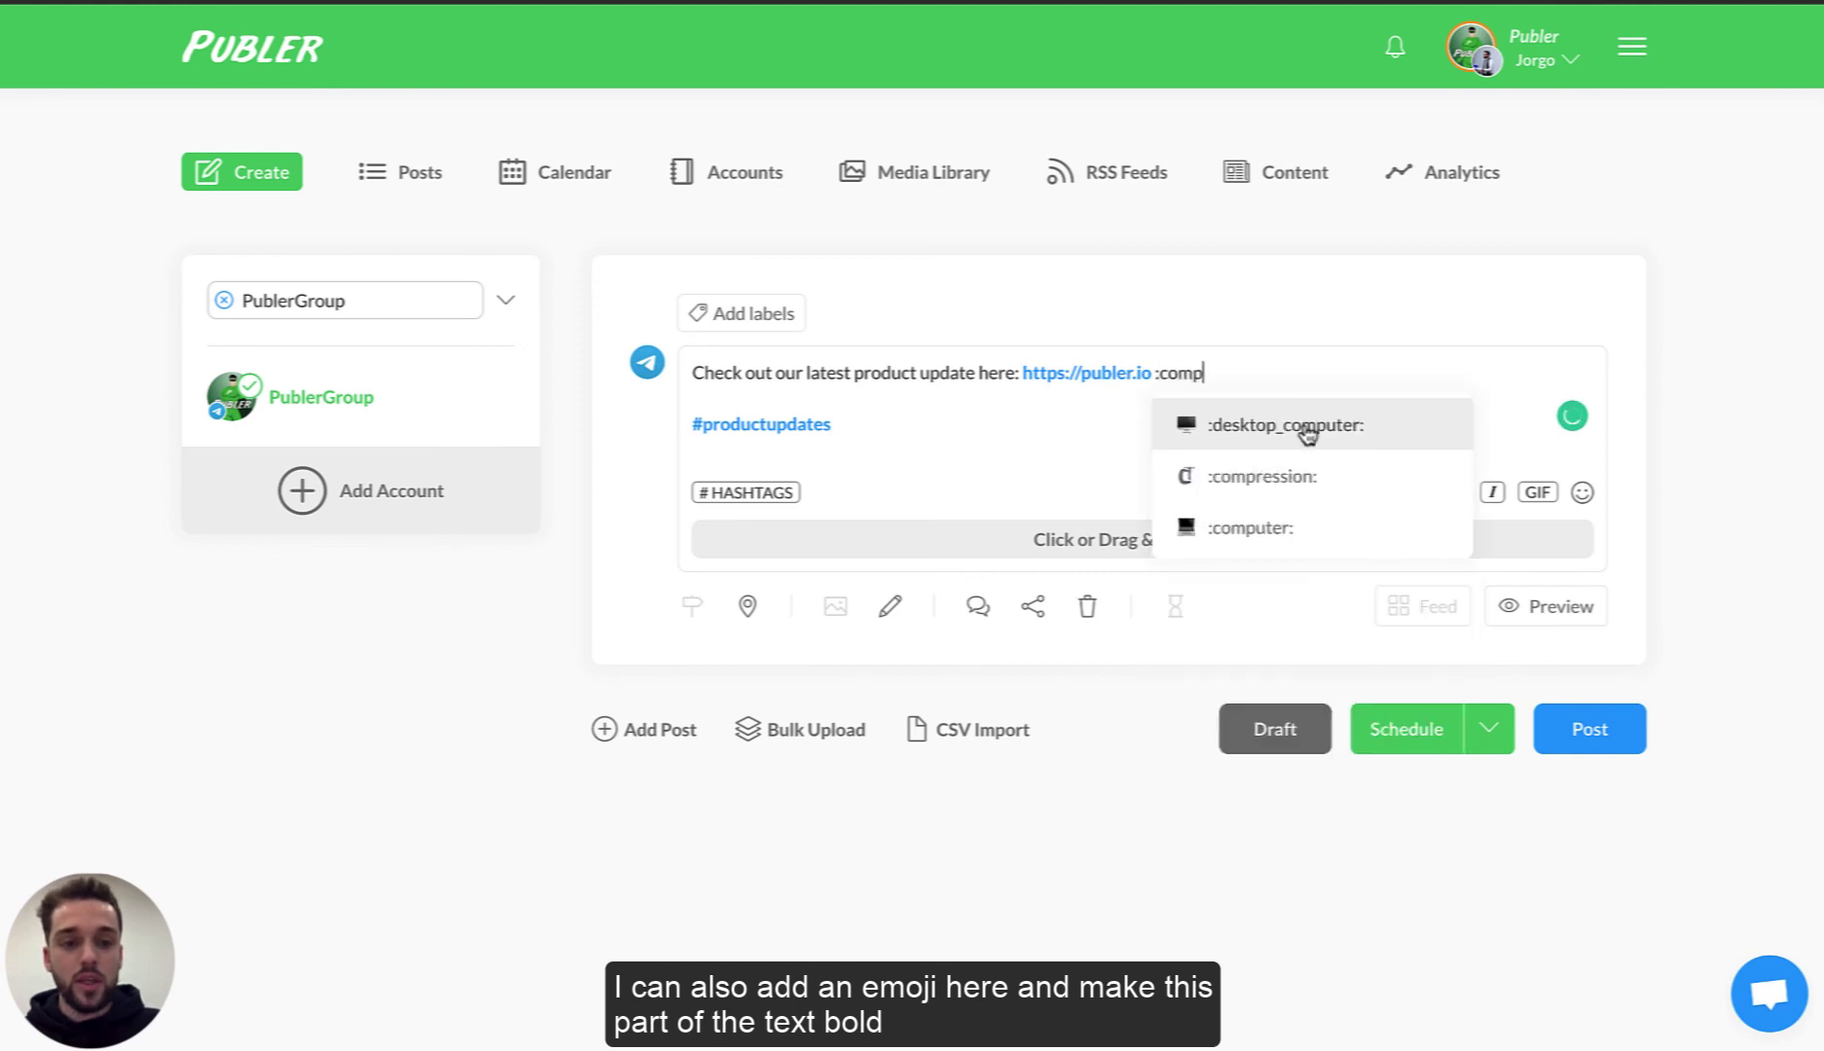
click(1259, 523)
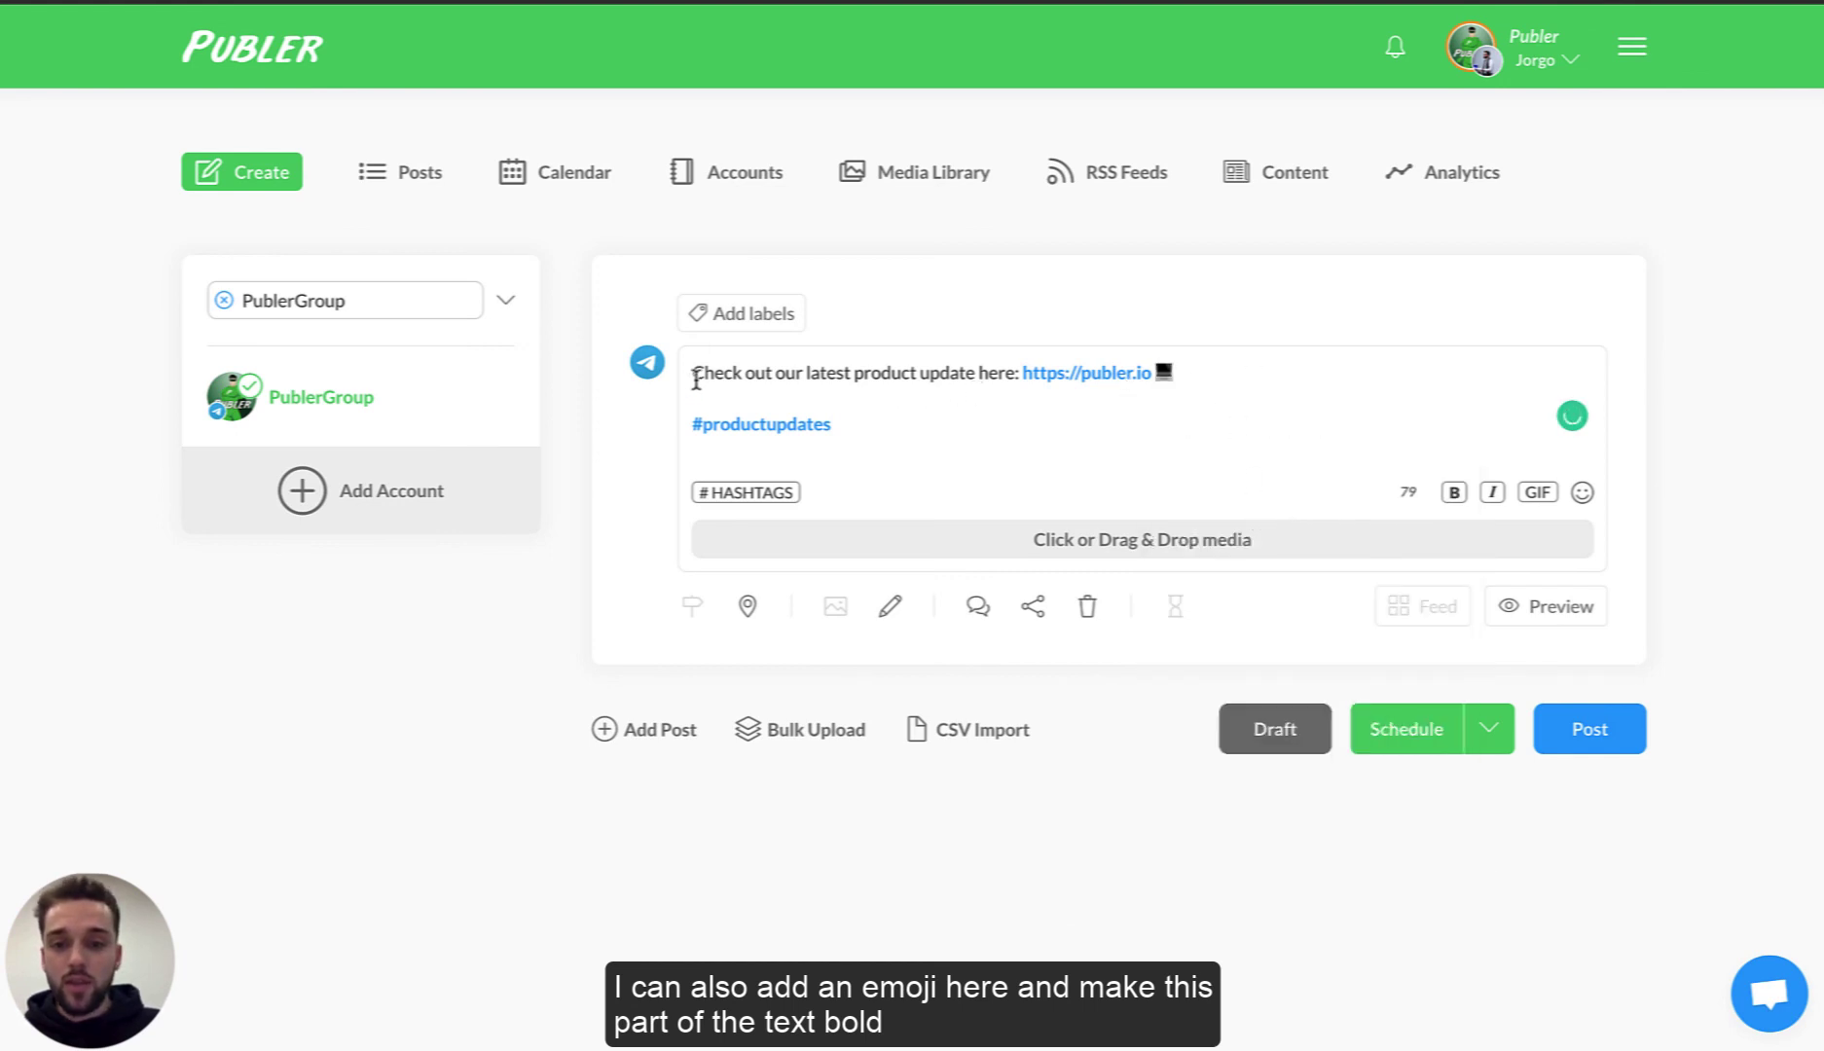
Make "Check out" bold and "latest product" italic, and publish the post to PublerGroup immediately
drag(692, 374, 906, 371)
key(ctrl+b)
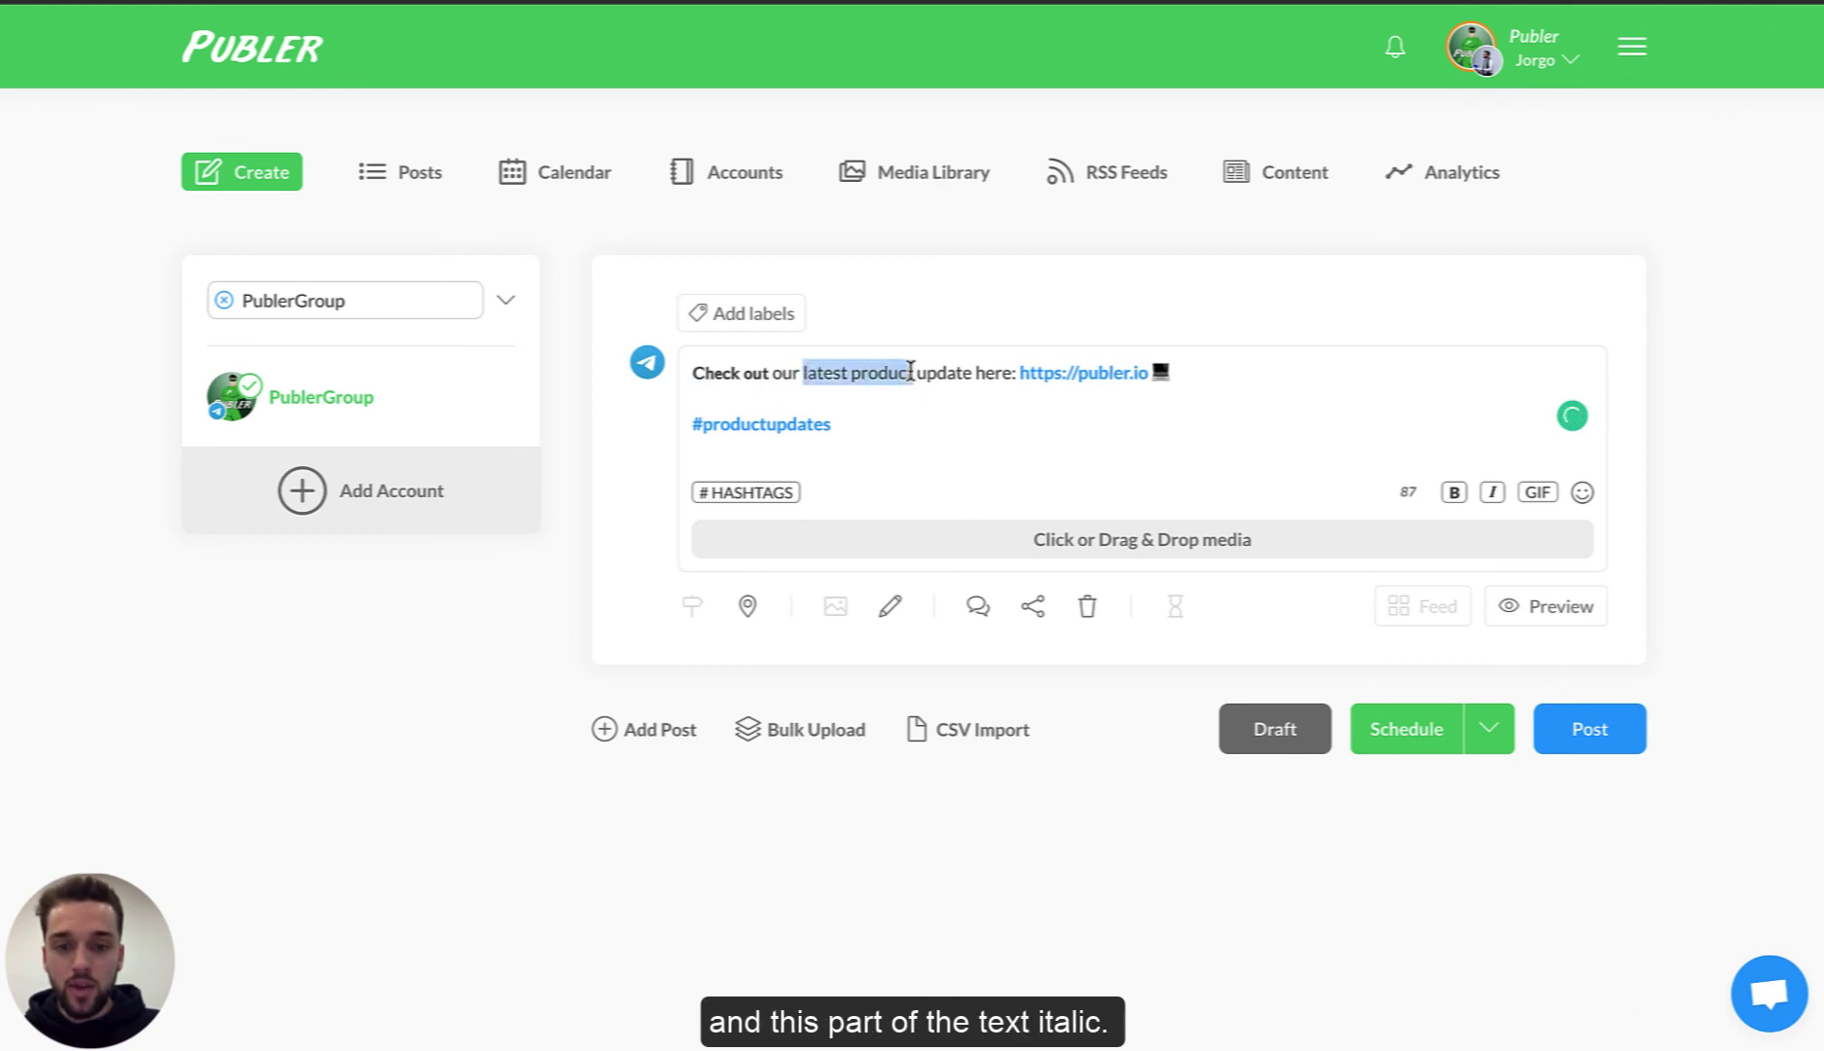
key(ctrl+i)
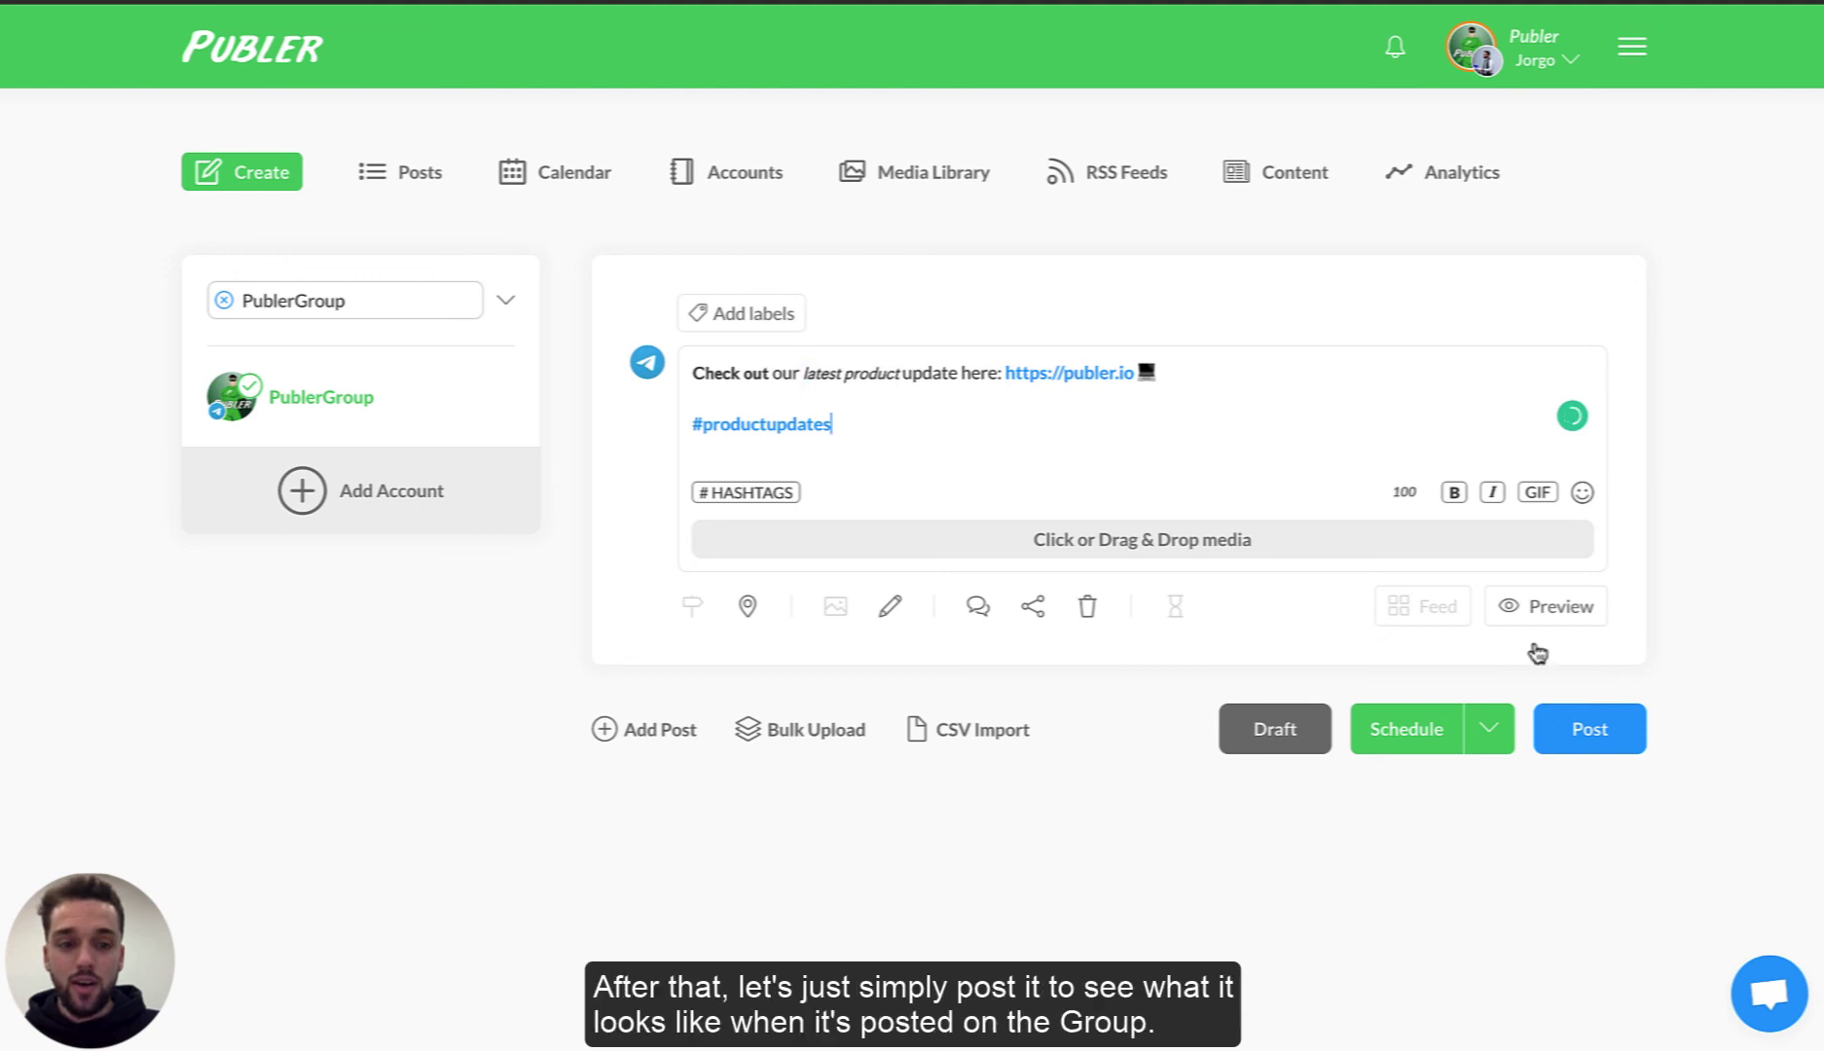
click(1617, 730)
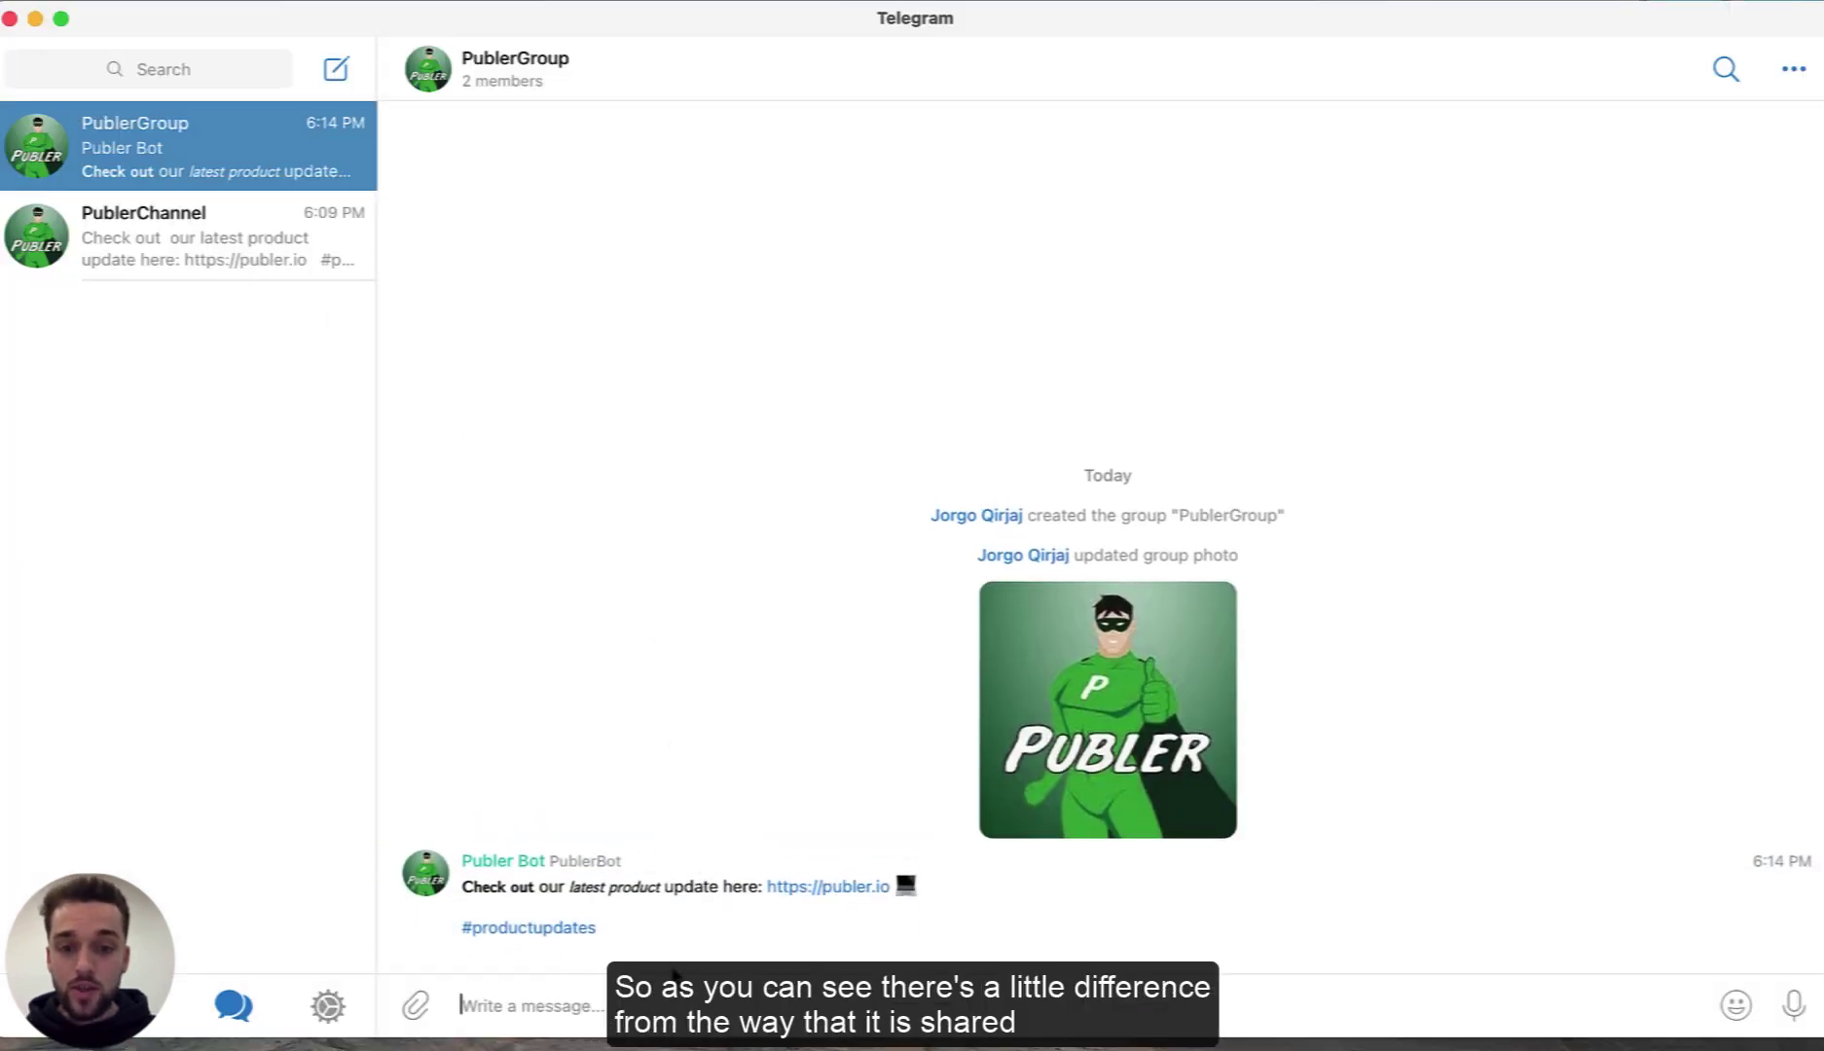
Compare in Telegram how the published posts and their sender names appear in PublerChannel and in PublerGroup
click(204, 240)
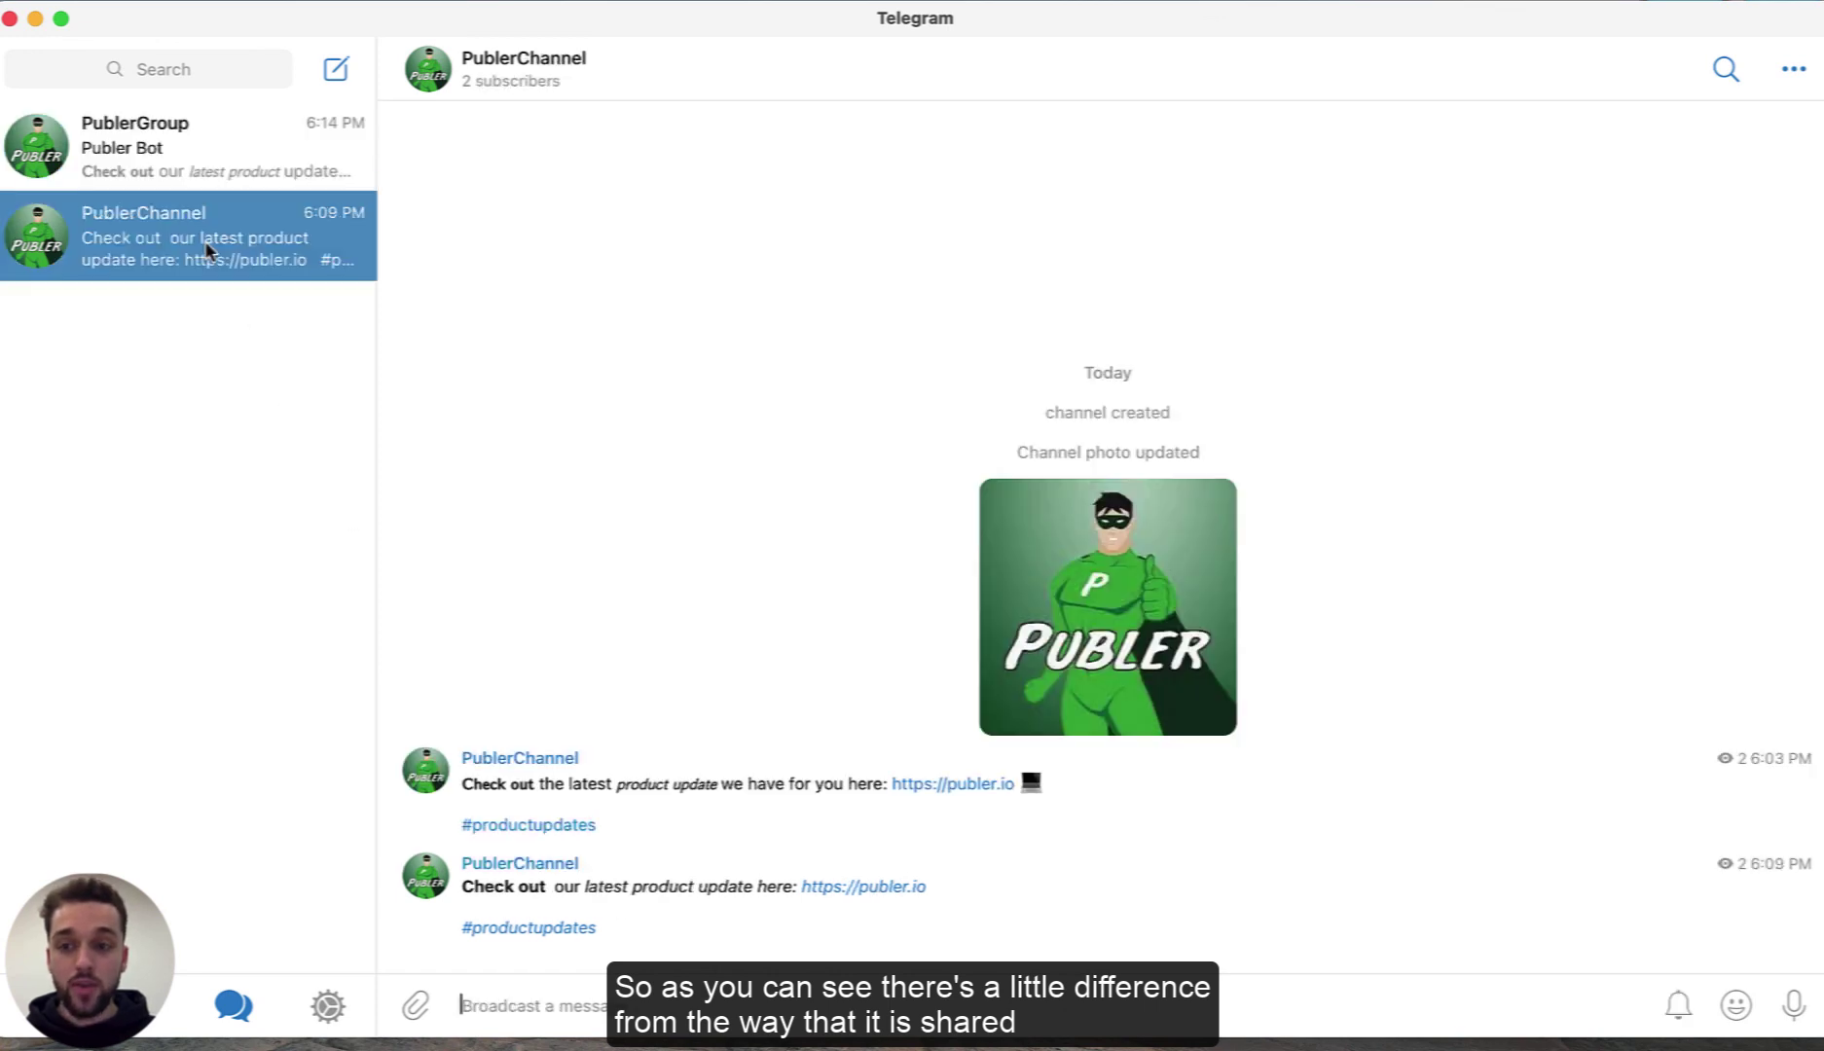
click(185, 165)
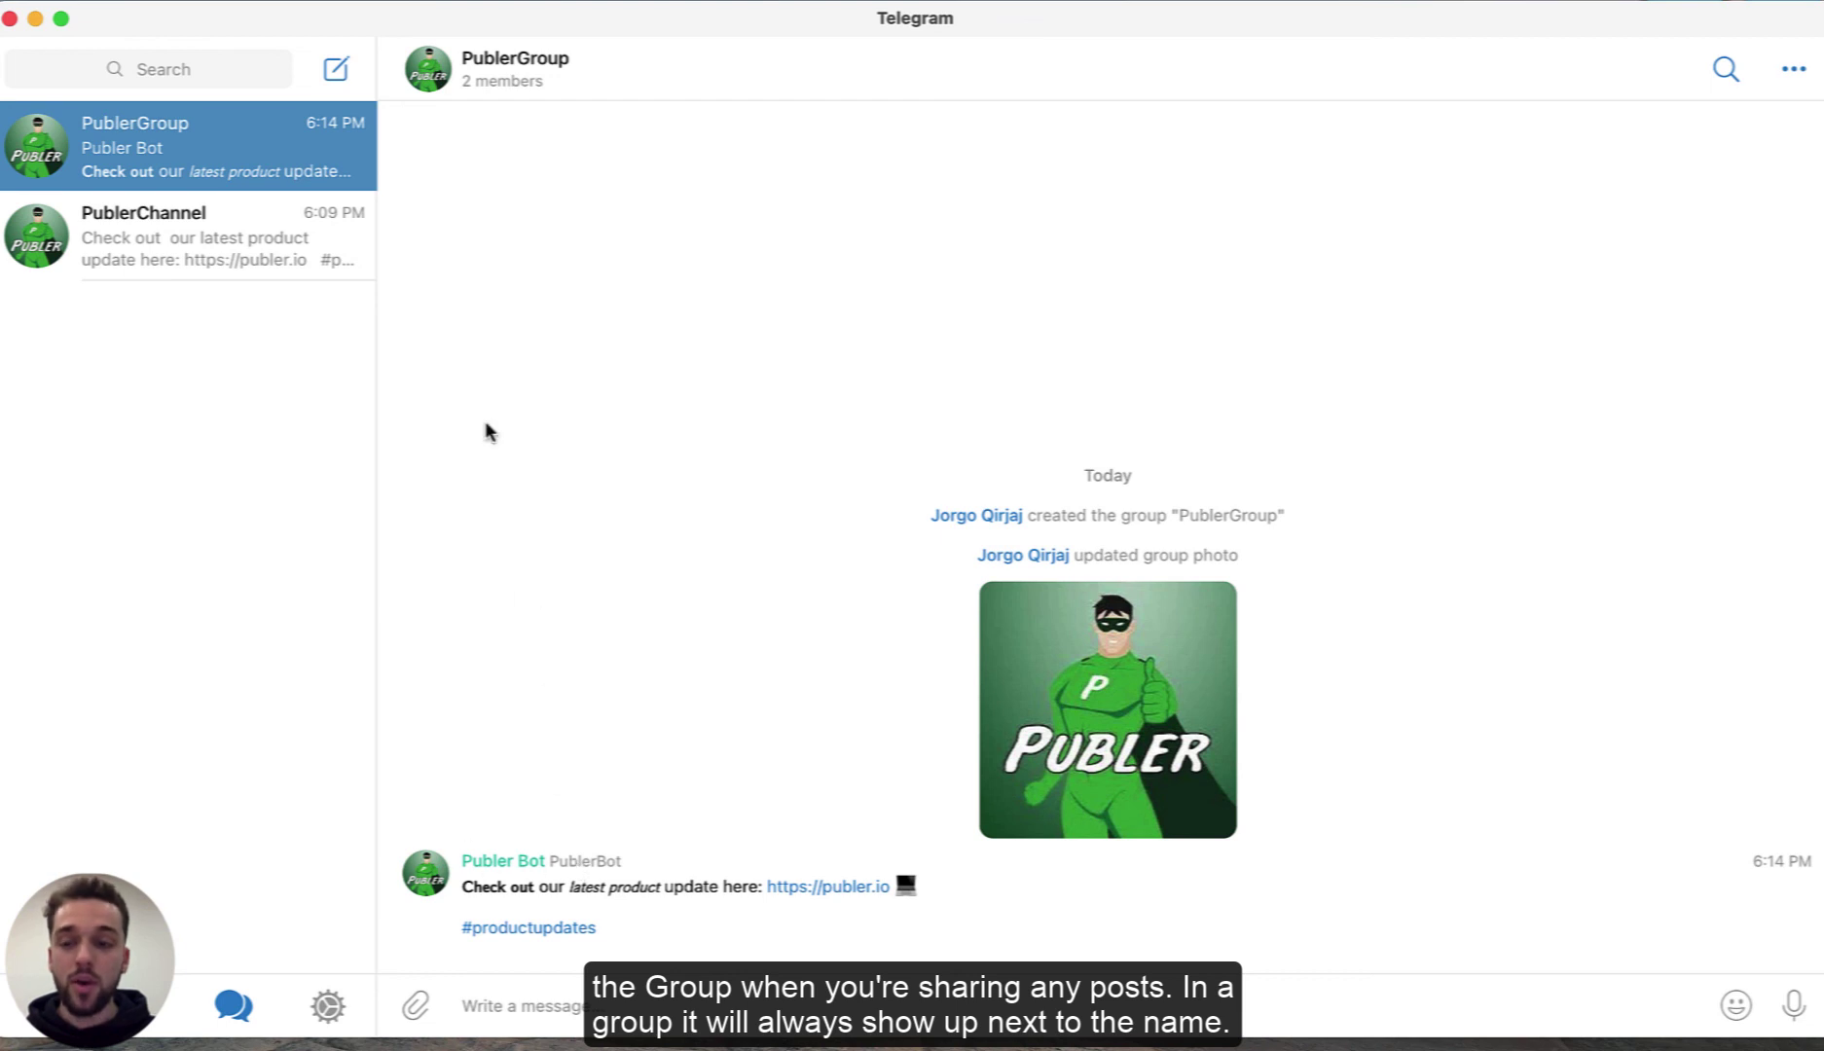
click(210, 244)
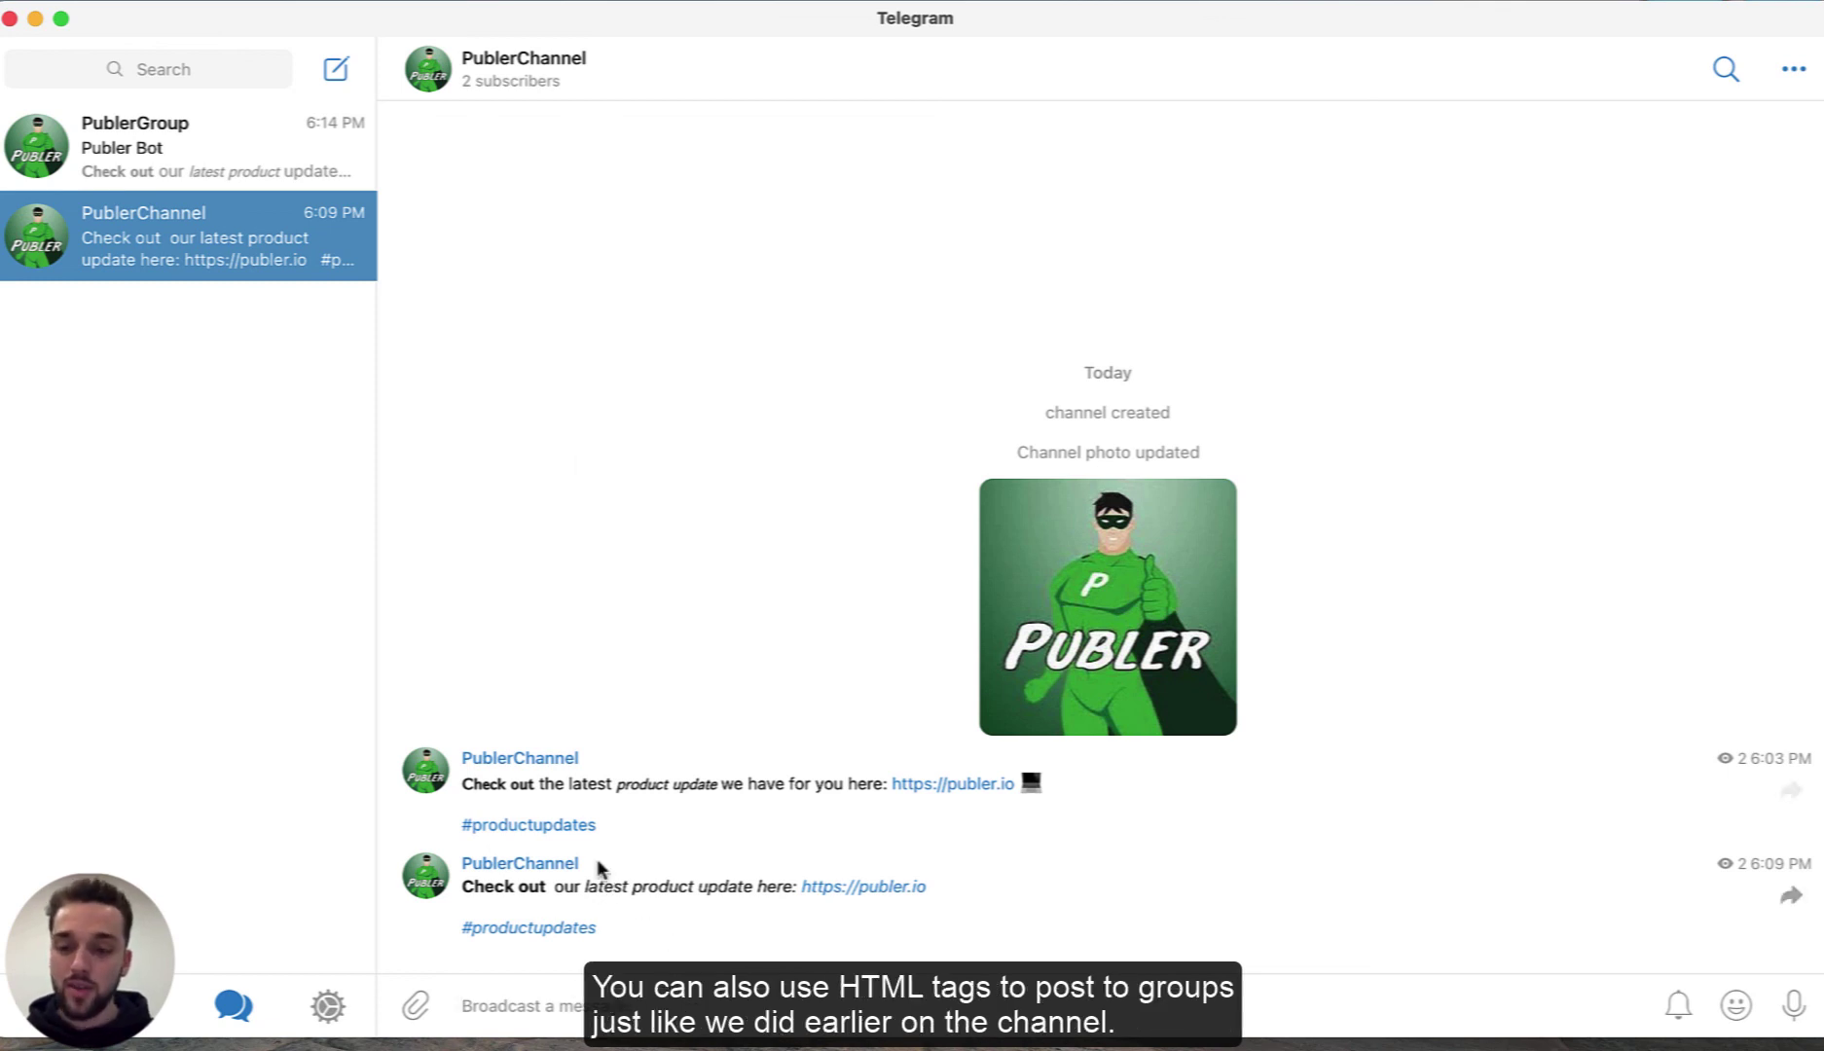
click(214, 141)
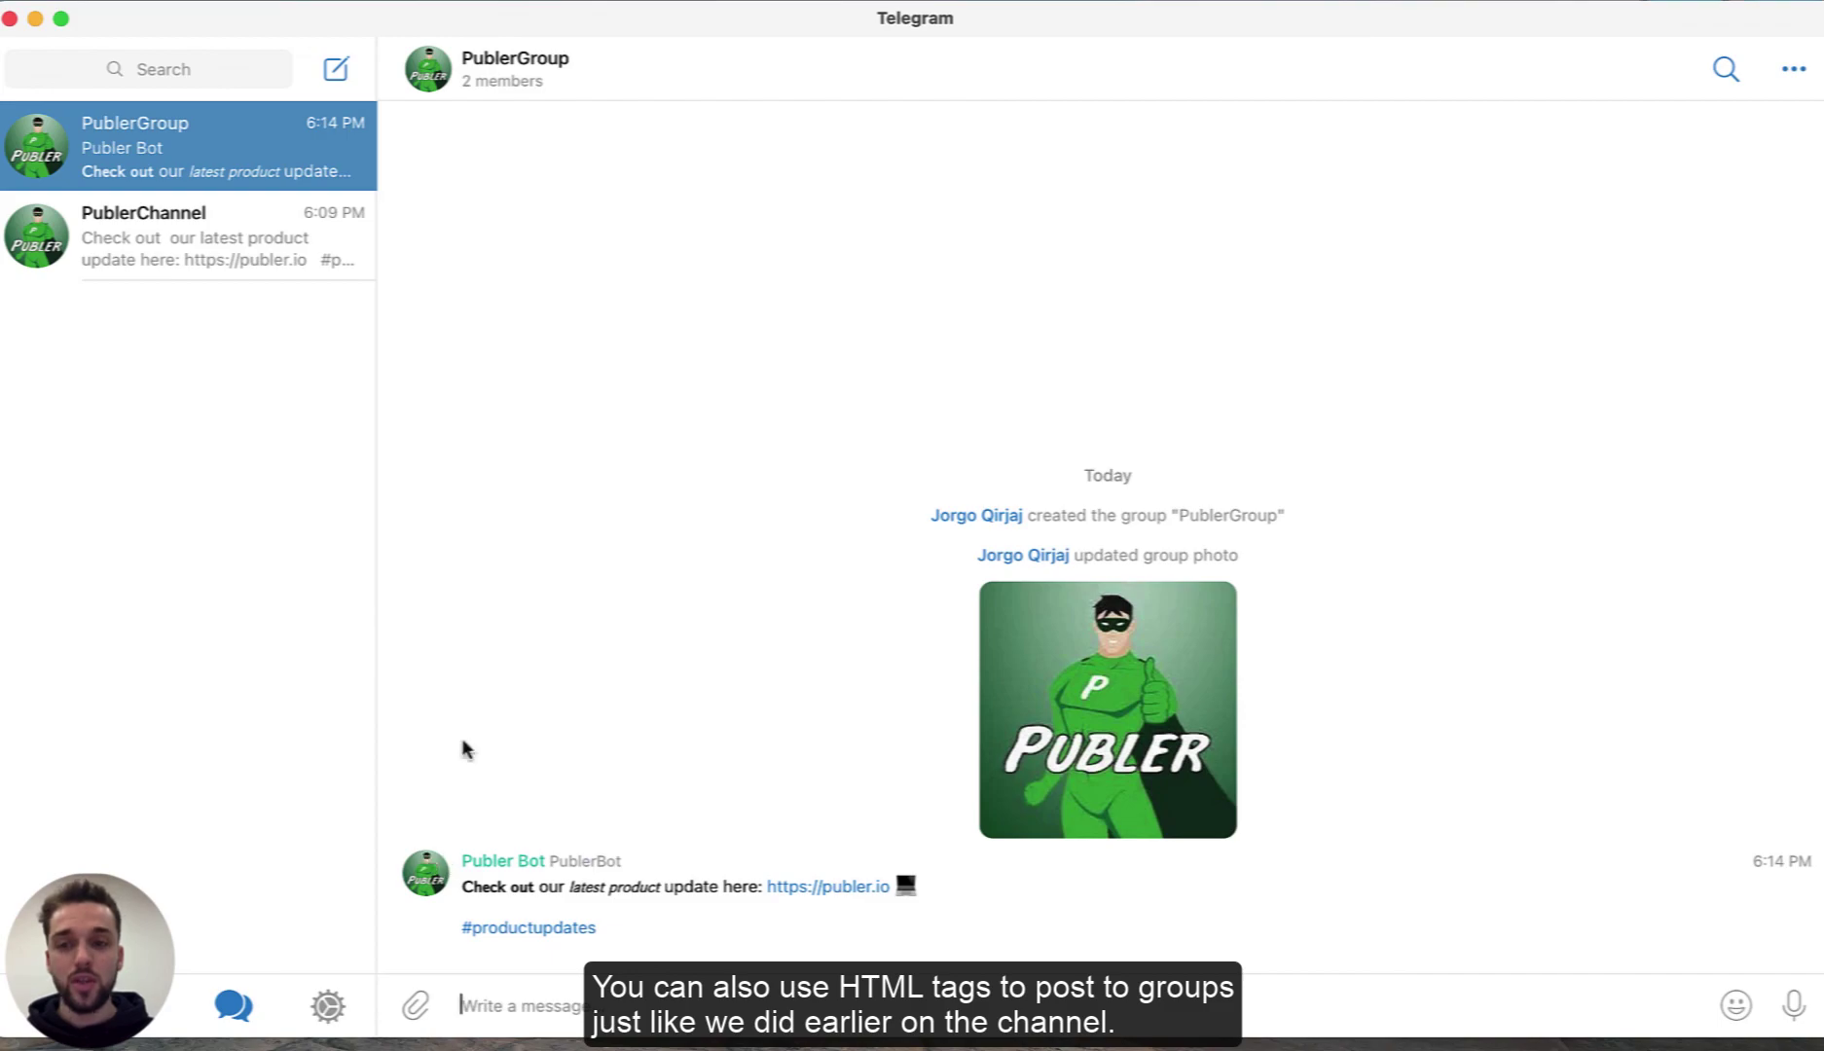